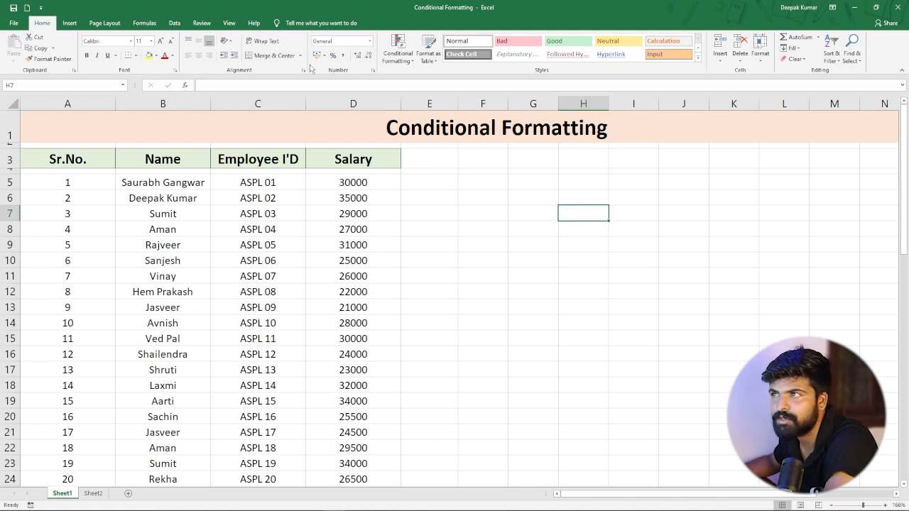
{"action": "left_click", "coordinate": [407, 62]}
{"action": "mouse_move", "coordinate": [444, 73]}
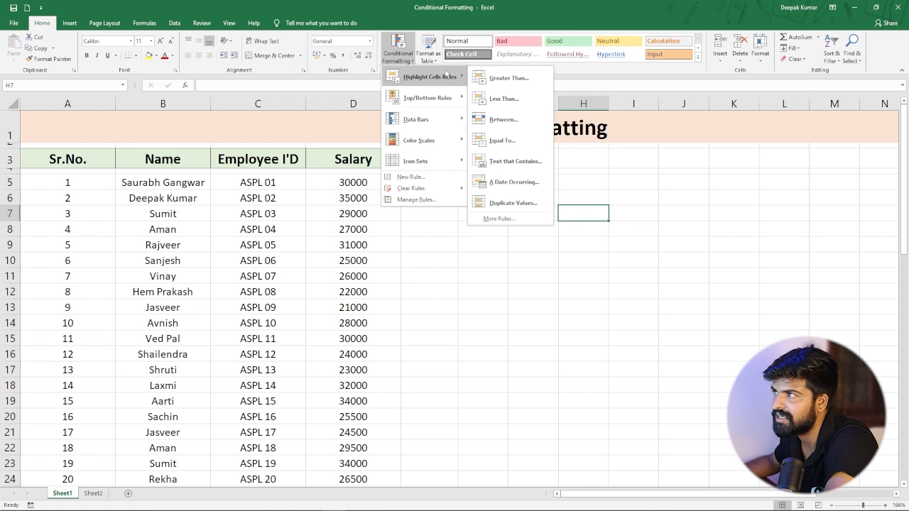
{"action": "mouse_move", "coordinate": [445, 165]}
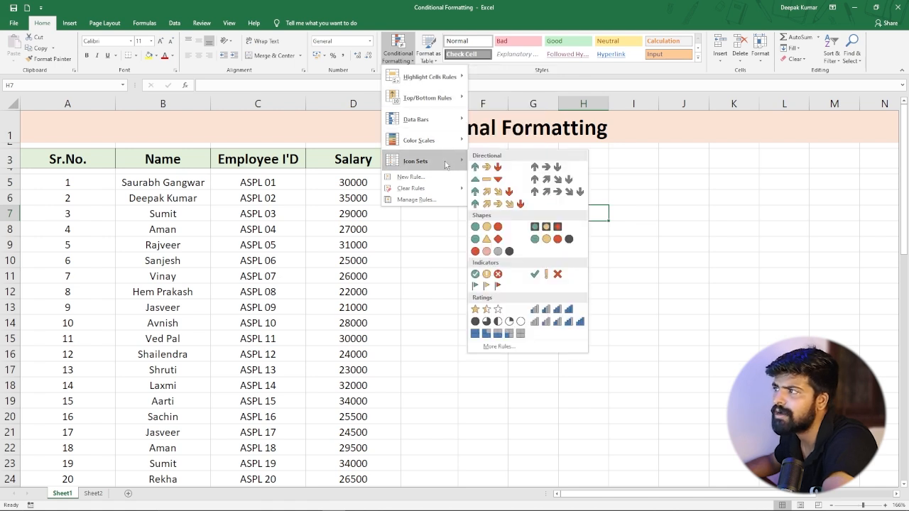
{"action": "left_click", "coordinate": [426, 251]}
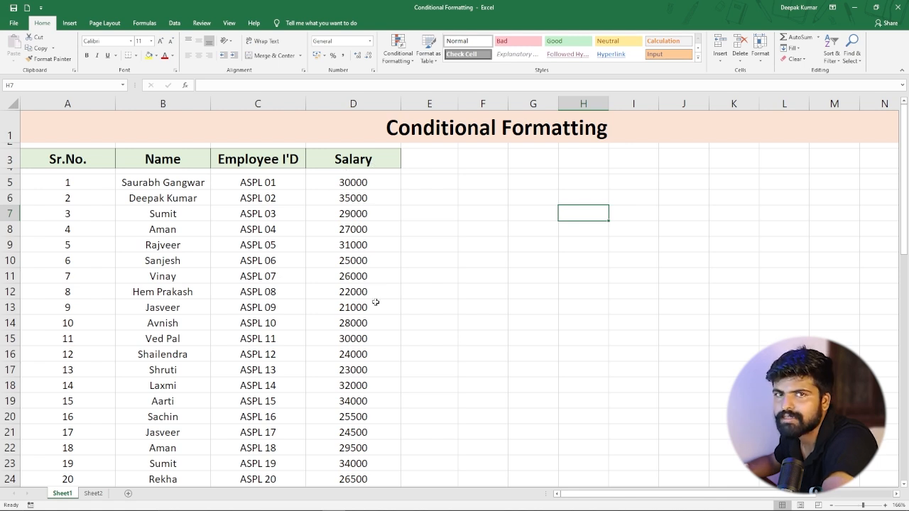
{"action": "left_click", "coordinate": [405, 63]}
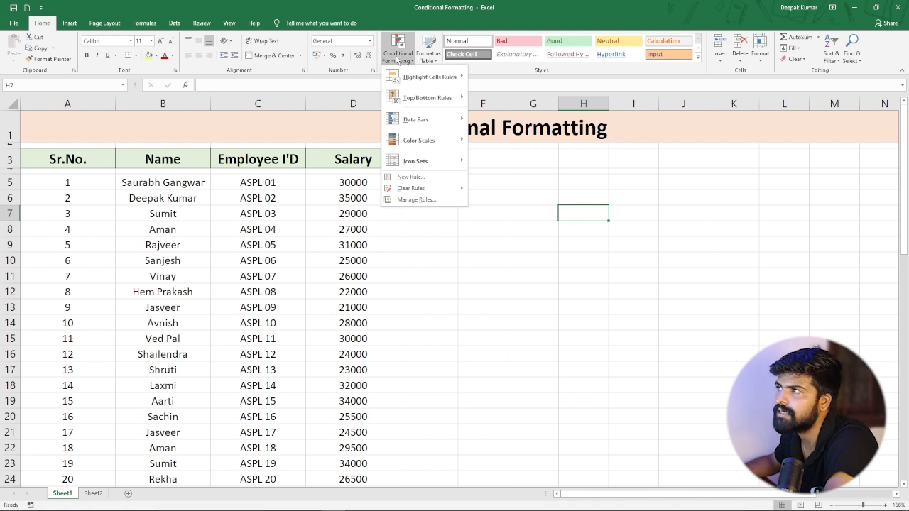
{"action": "mouse_move", "coordinate": [403, 74]}
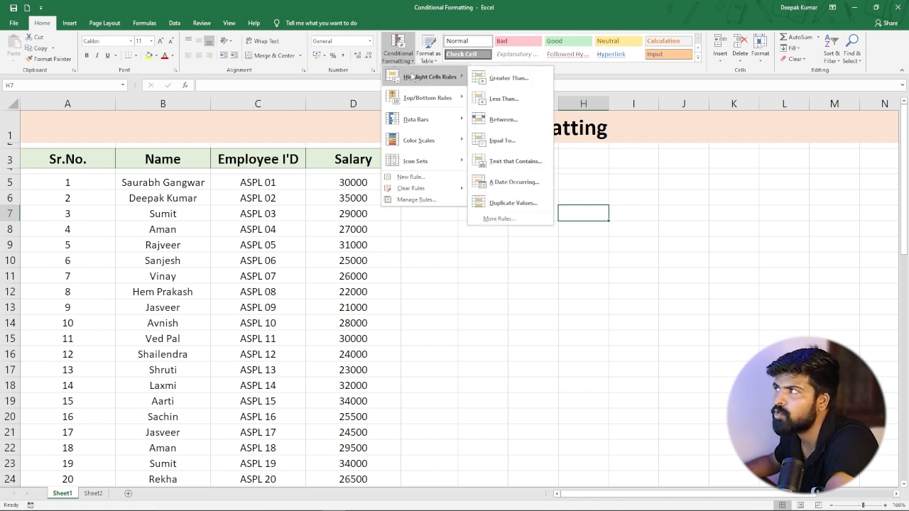
{"action": "left_click", "coordinate": [425, 254]}
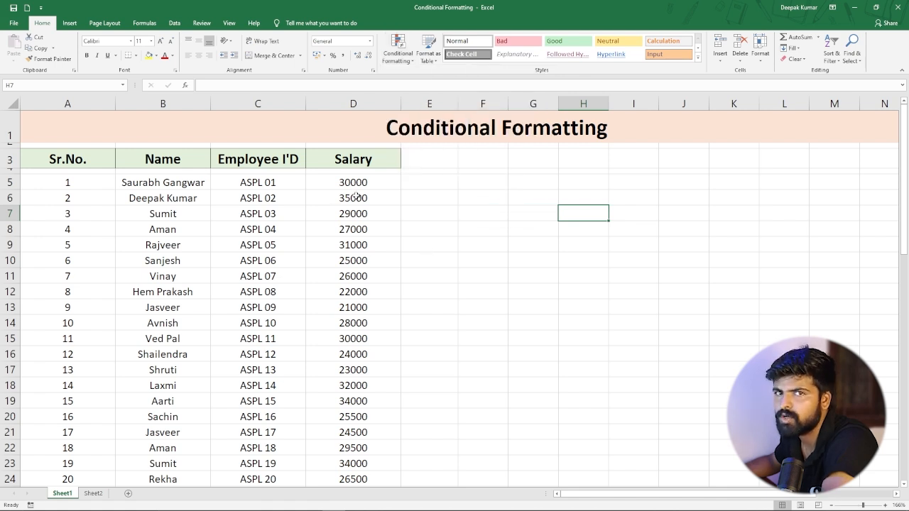
{"action": "scroll", "coordinate": [355, 186], "scroll_direction": "down", "scroll_amount": 3}
{"action": "scroll", "coordinate": [355, 186], "scroll_direction": "up", "scroll_amount": 3}
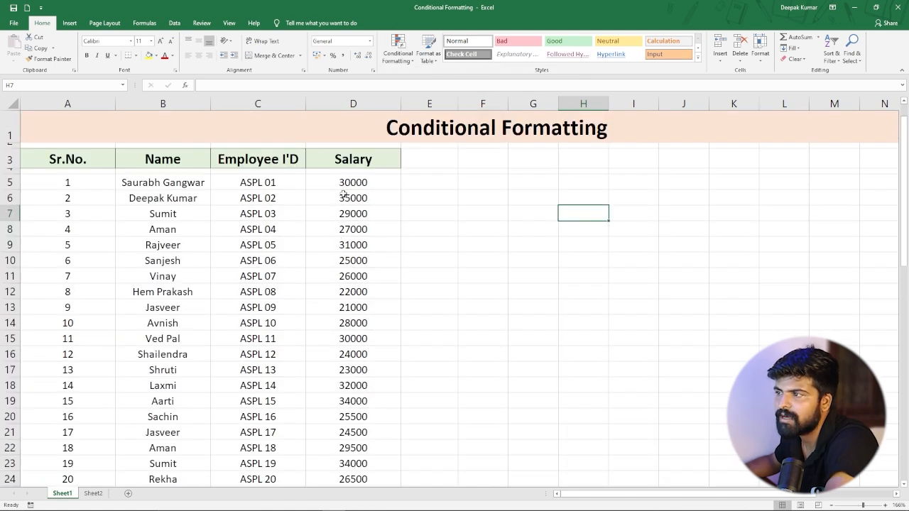
{"action": "scroll", "coordinate": [113, 280], "scroll_direction": "down", "scroll_amount": 2}
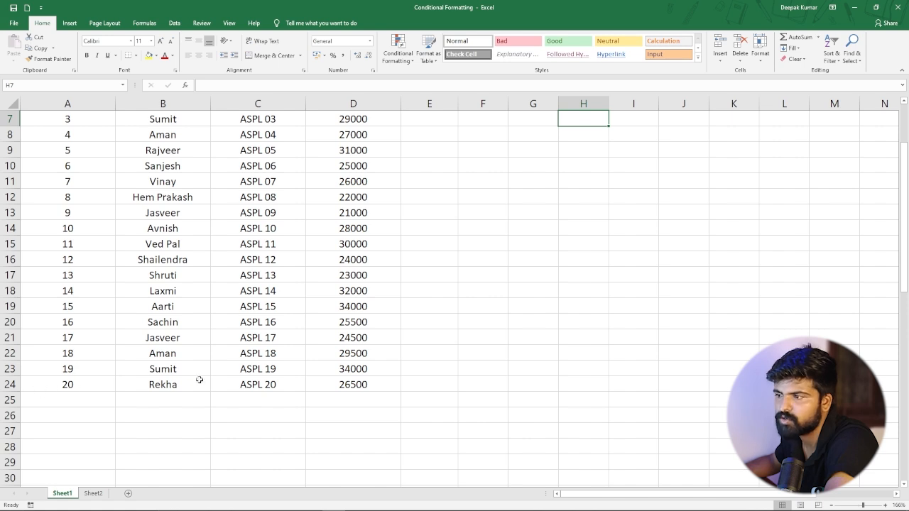
{"action": "scroll", "coordinate": [325, 314], "scroll_direction": "up", "scroll_amount": 2}
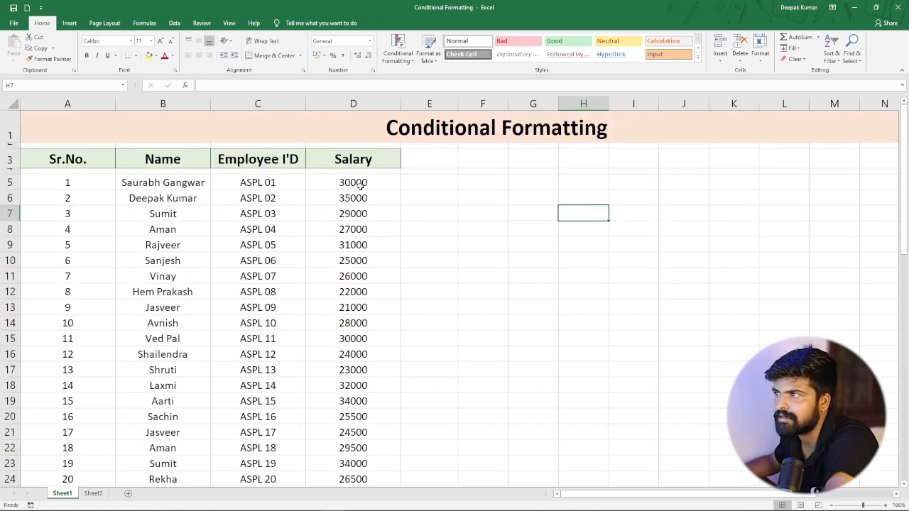
Select the salary values in column D and start a Greater Than highlight rule for values above 30000.
{"action": "left_click_drag", "start_coordinate": [357, 185], "coordinate": [400, 400]}
{"action": "scroll", "coordinate": [403, 253], "scroll_direction": "up", "scroll_amount": 2}
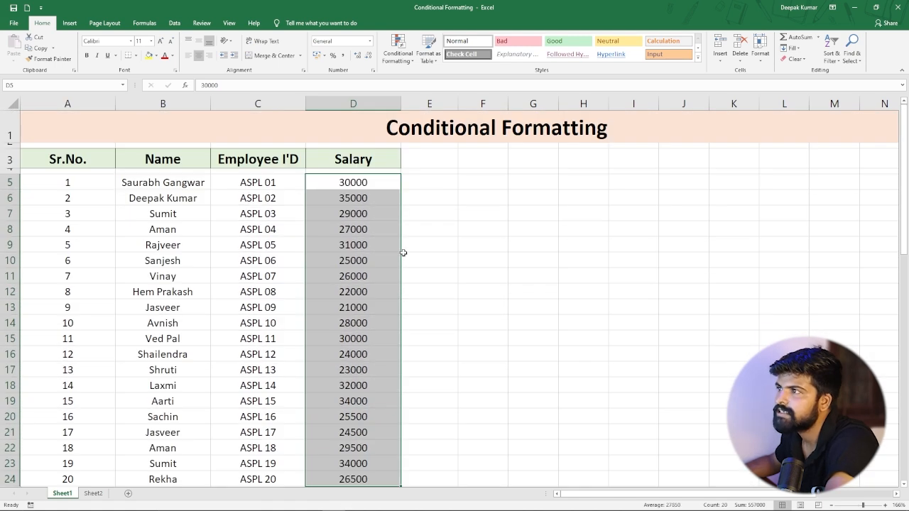
{"action": "left_click", "coordinate": [405, 62]}
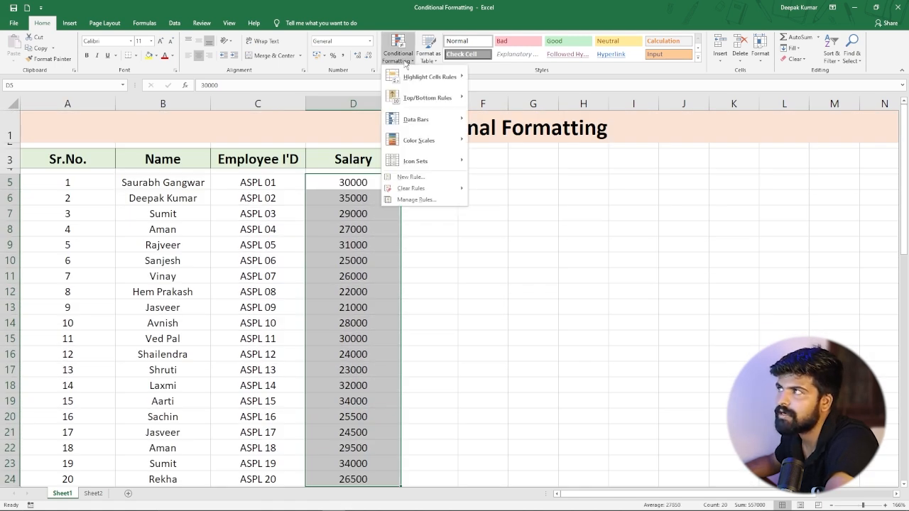
{"action": "mouse_move", "coordinate": [406, 77]}
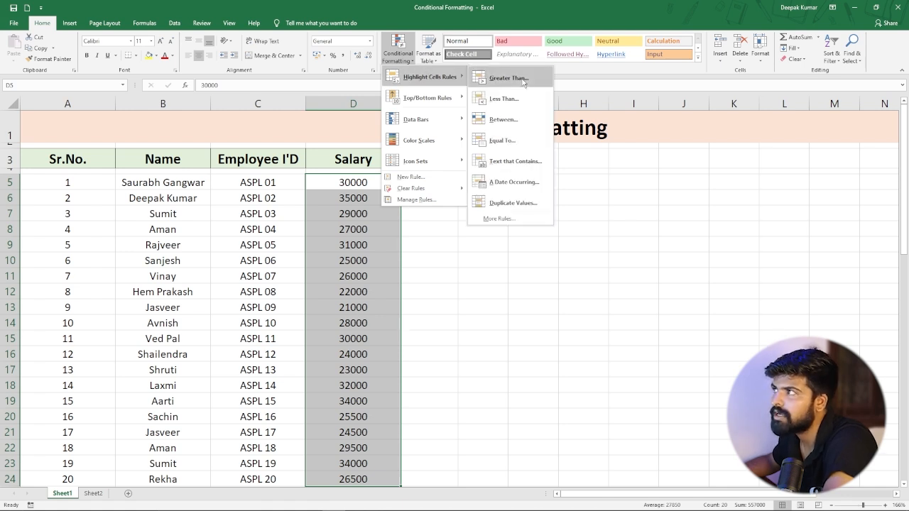
{"action": "left_click", "coordinate": [510, 83]}
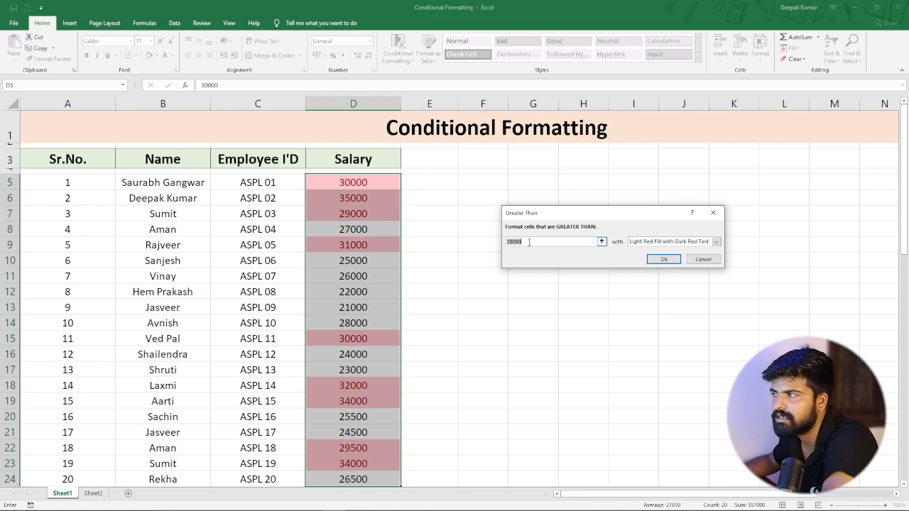
{"action": "type", "text": "3"}
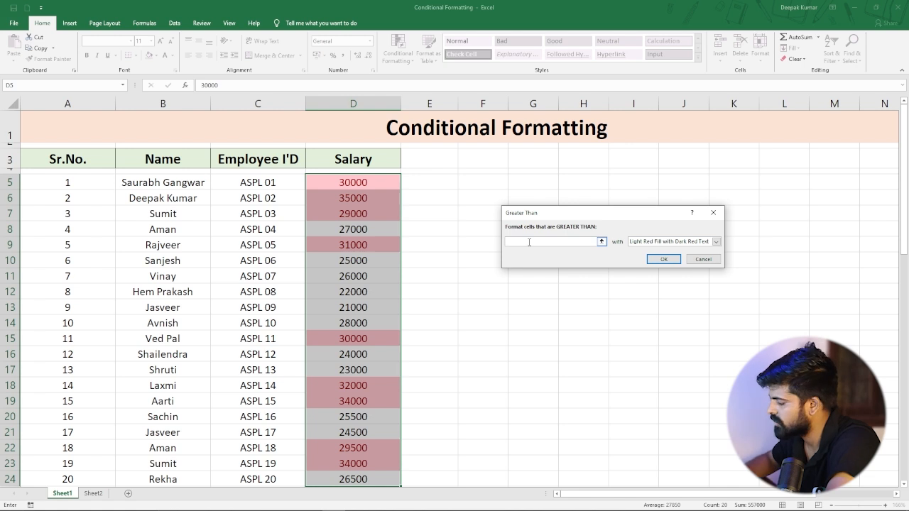
{"action": "type", "text": "0000"}
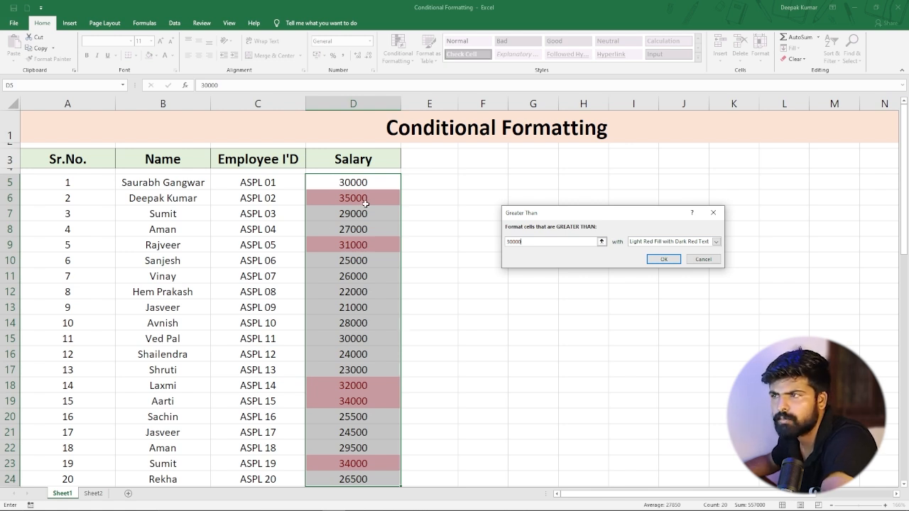
Try the Yellow Fill with Dark Yellow Text and Light Red Fill preset formats for the rule.
{"action": "left_click", "coordinate": [716, 242]}
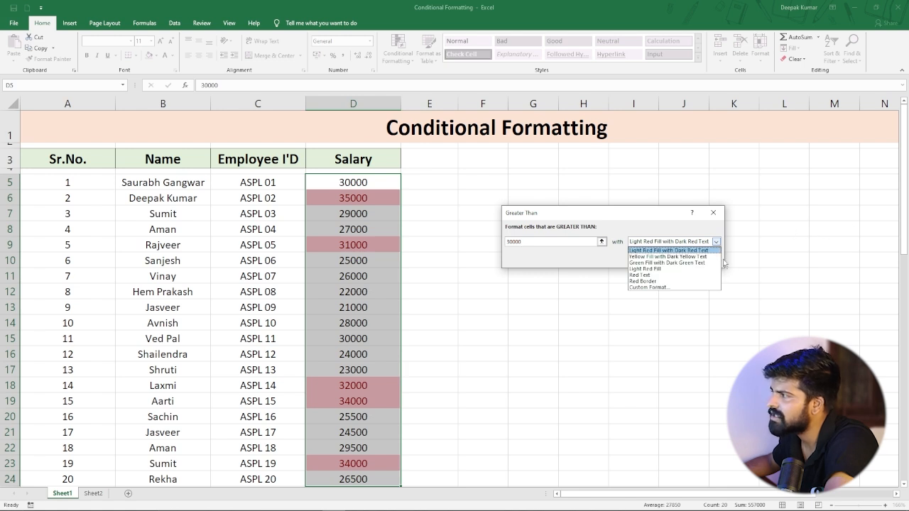
{"action": "left_click", "coordinate": [649, 257]}
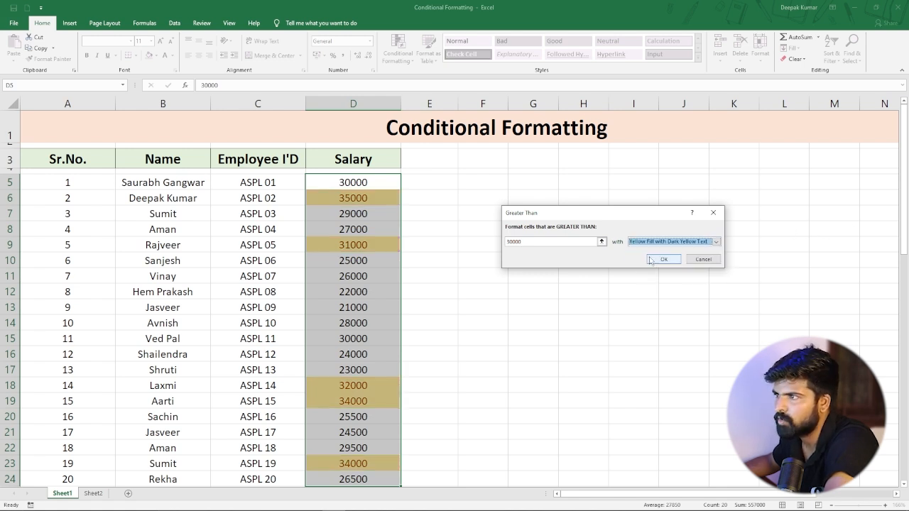
{"action": "left_click", "coordinate": [717, 242]}
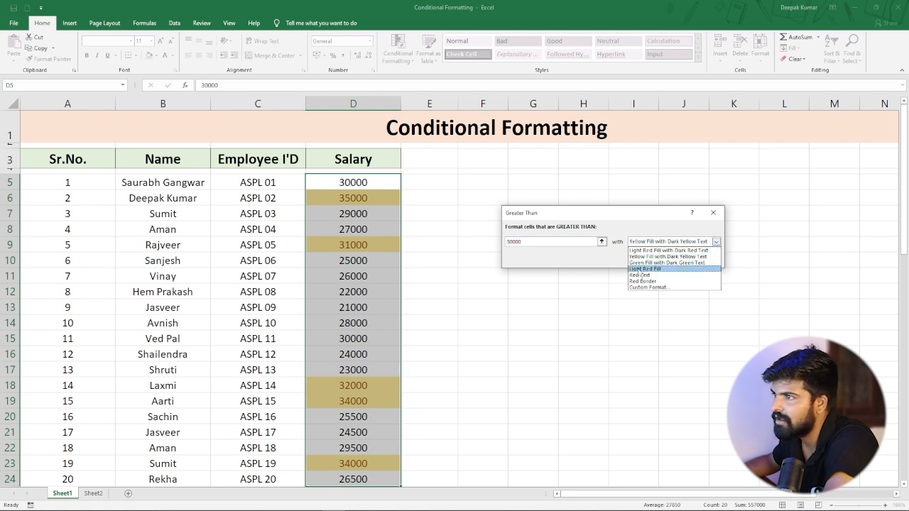
{"action": "left_click", "coordinate": [641, 269]}
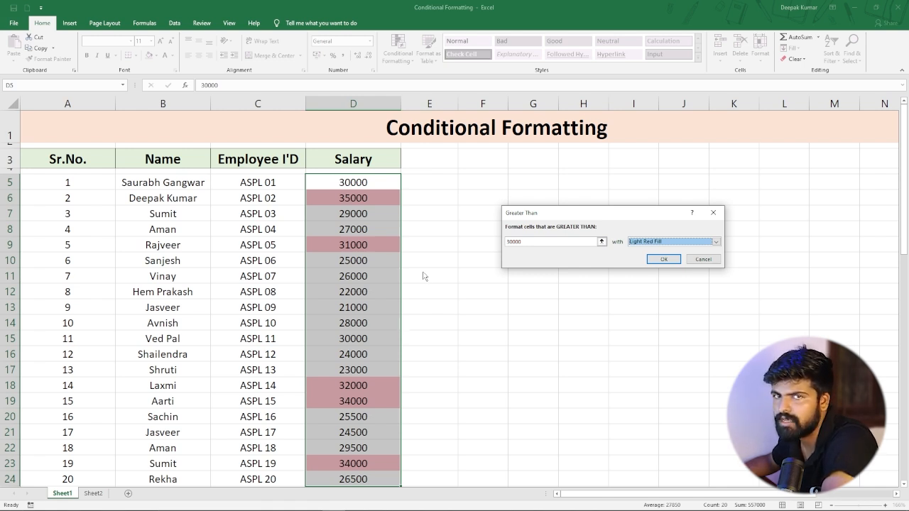
Give the rule a custom format of bold, dark blue, single-underlined font and apply it.
{"action": "left_click", "coordinate": [716, 242]}
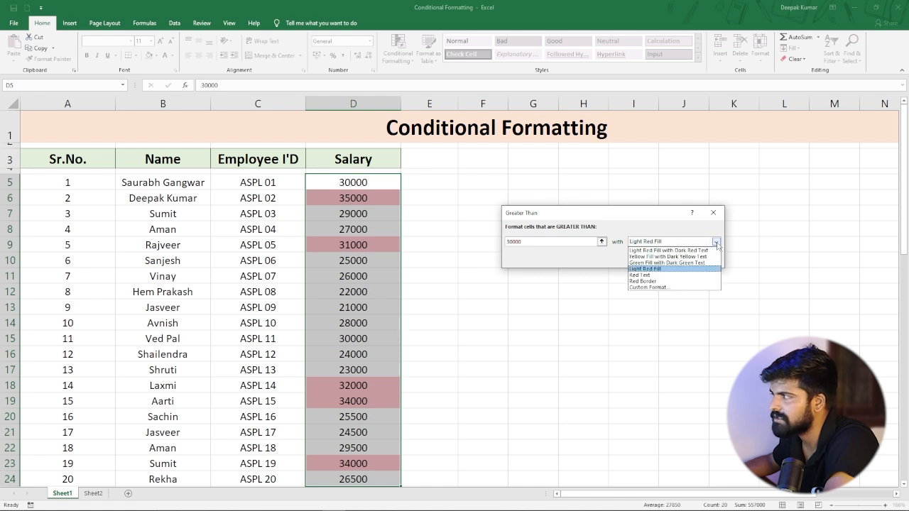
{"action": "left_click", "coordinate": [652, 287]}
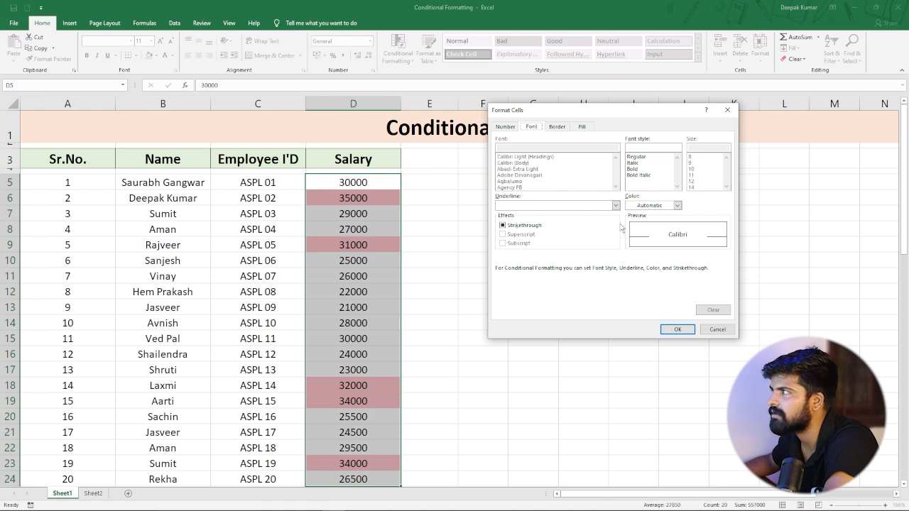
{"action": "left_click", "coordinate": [629, 169]}
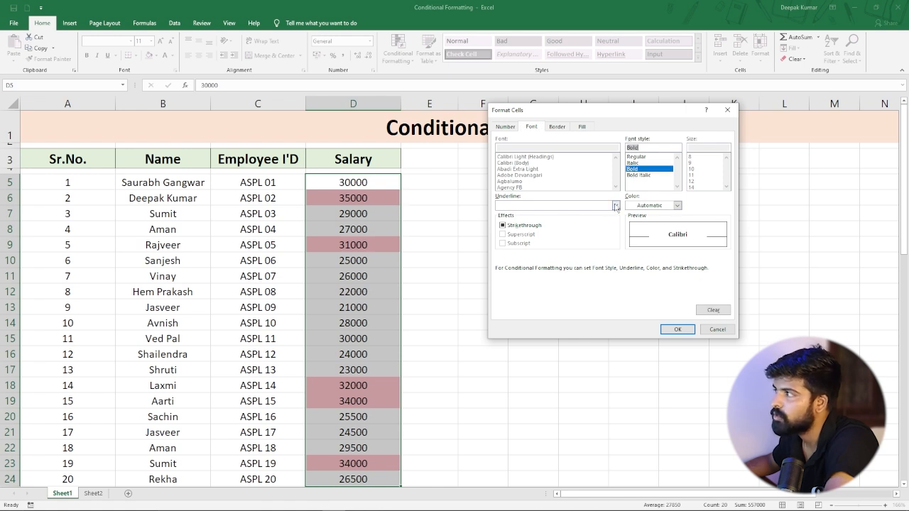
{"action": "left_click", "coordinate": [677, 205]}
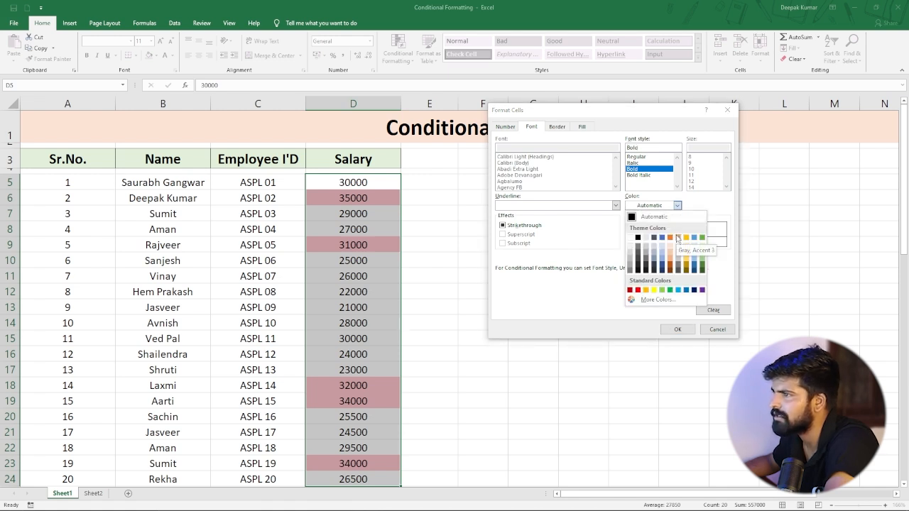
{"action": "left_click", "coordinate": [693, 291]}
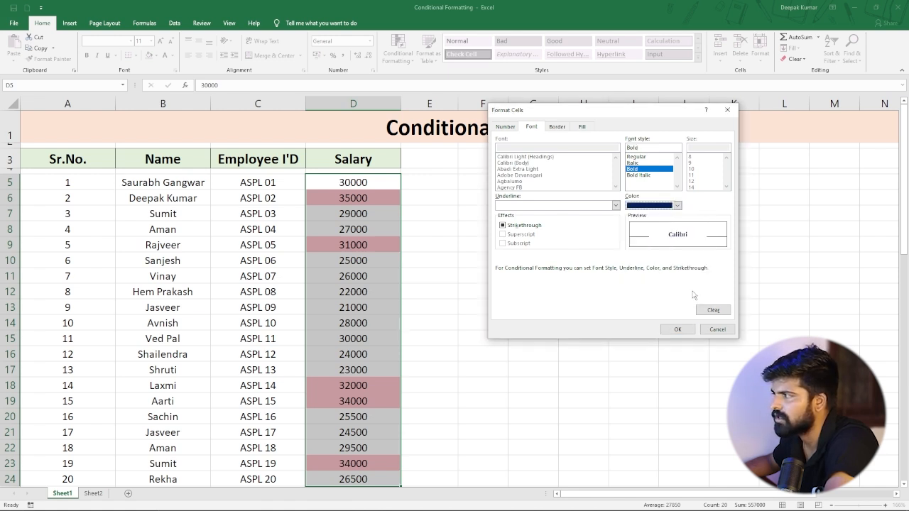
{"action": "left_click", "coordinate": [616, 206]}
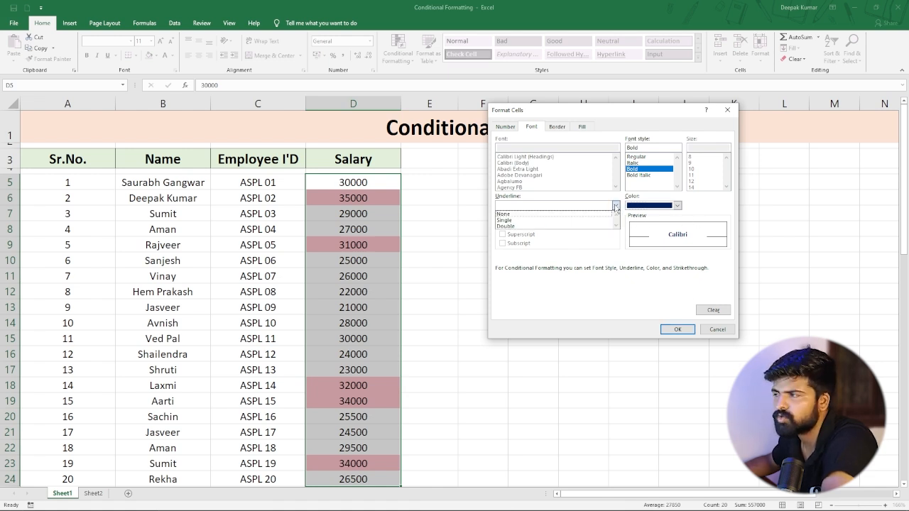
{"action": "left_click", "coordinate": [522, 221]}
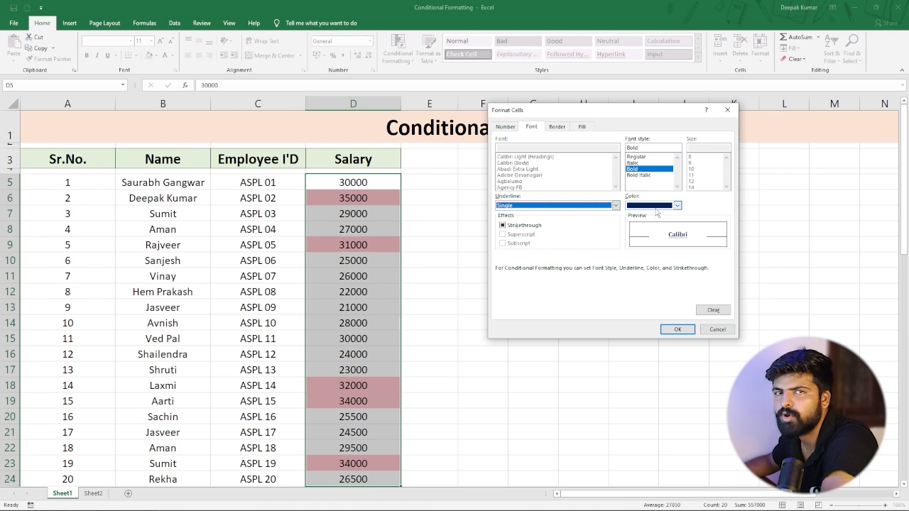
{"action": "left_click", "coordinate": [674, 330]}
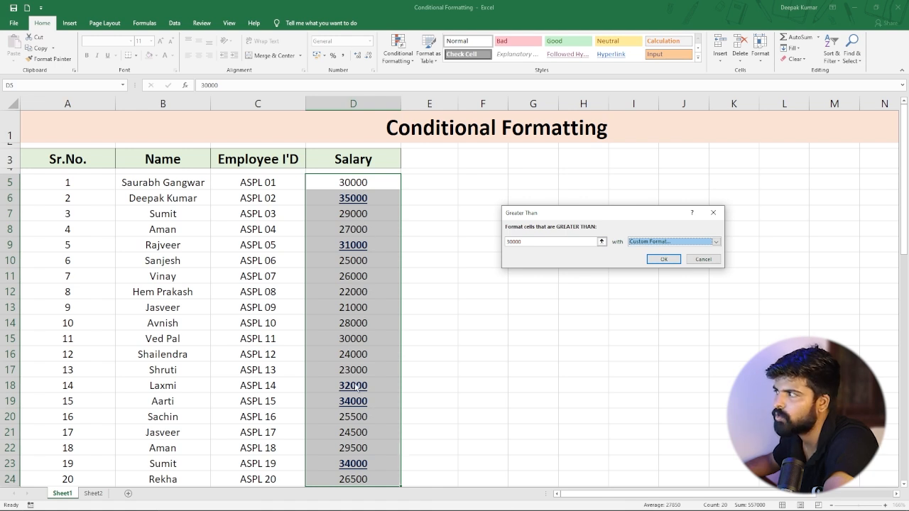
{"action": "left_click", "coordinate": [663, 260]}
{"action": "left_click", "coordinate": [427, 318]}
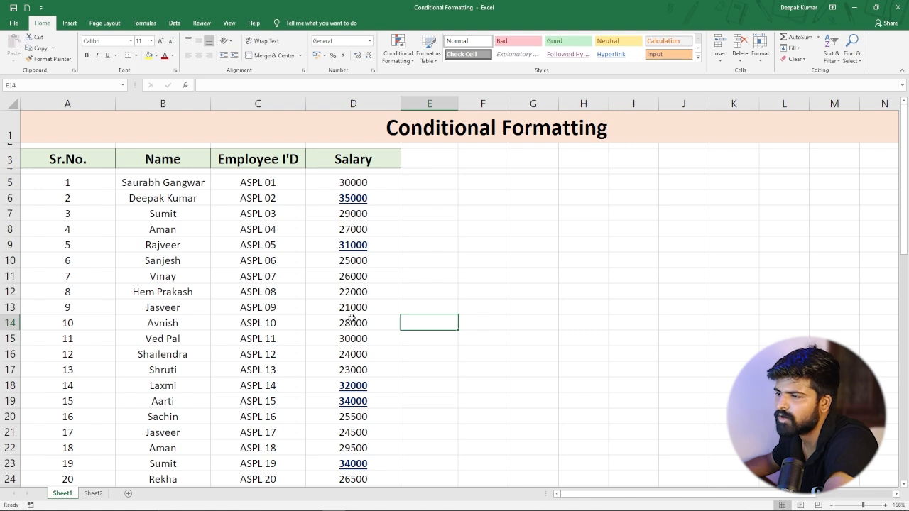
{"action": "scroll", "coordinate": [344, 403], "scroll_direction": "down", "scroll_amount": 1}
{"action": "scroll", "coordinate": [343, 404], "scroll_direction": "up", "scroll_amount": 1}
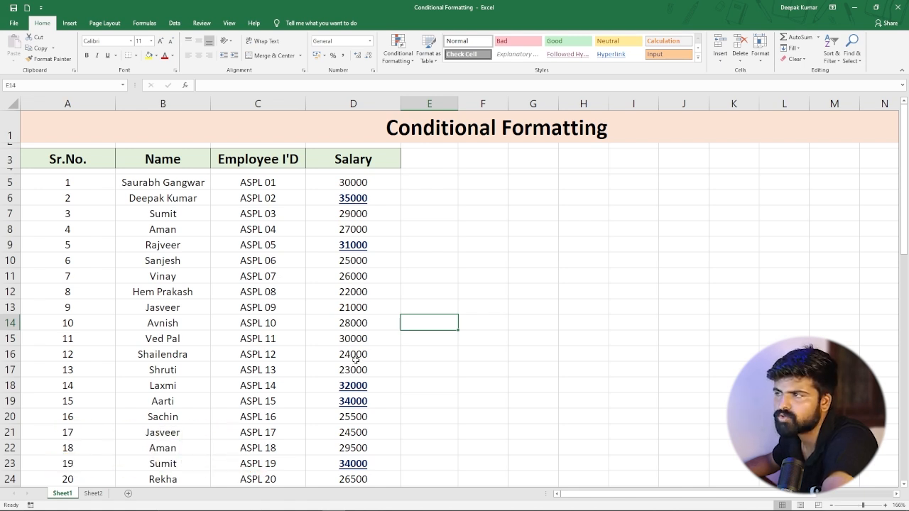
Try a Greater Than highlight rule of 25000 on the salary values and close it without applying.
{"action": "left_click_drag", "start_coordinate": [349, 182], "coordinate": [373, 414]}
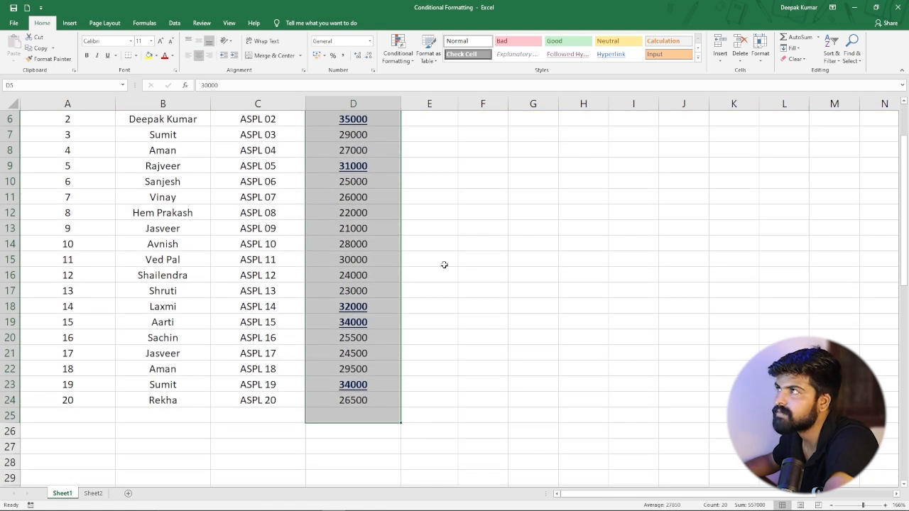
{"action": "left_click", "coordinate": [413, 62]}
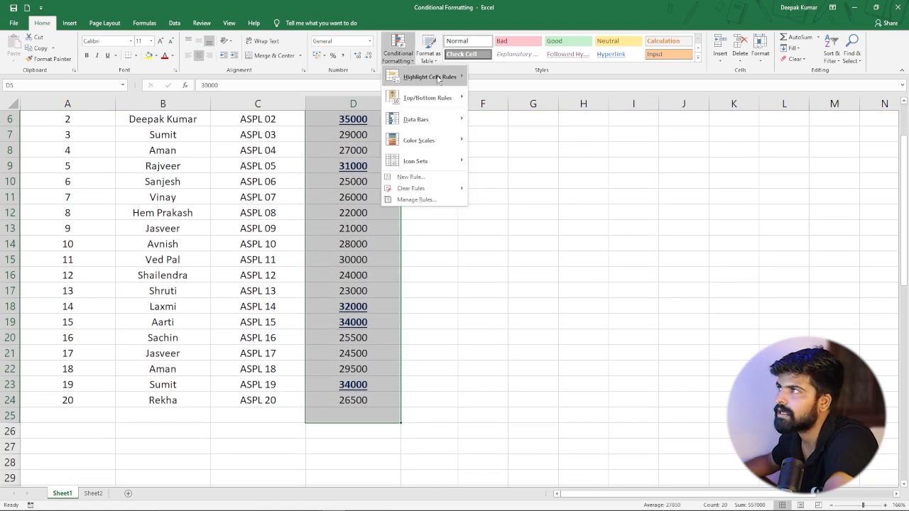
{"action": "mouse_move", "coordinate": [451, 78]}
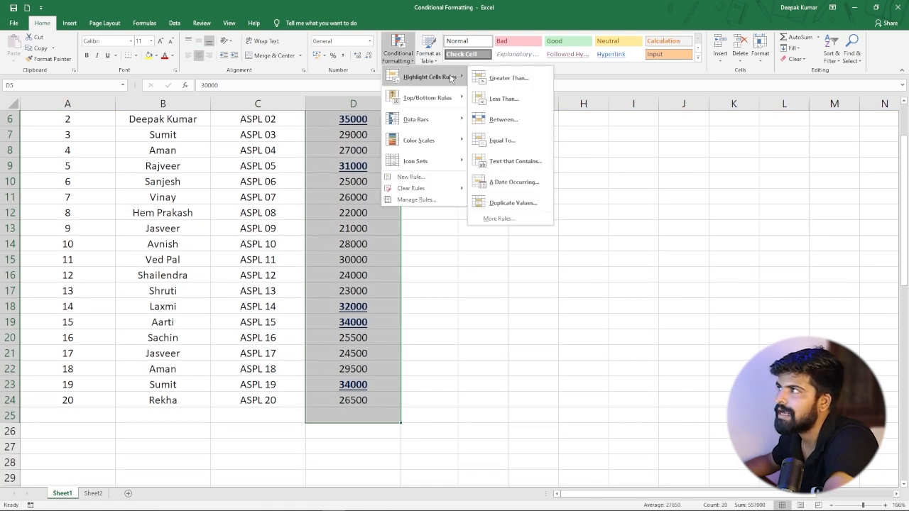
{"action": "left_click", "coordinate": [509, 78]}
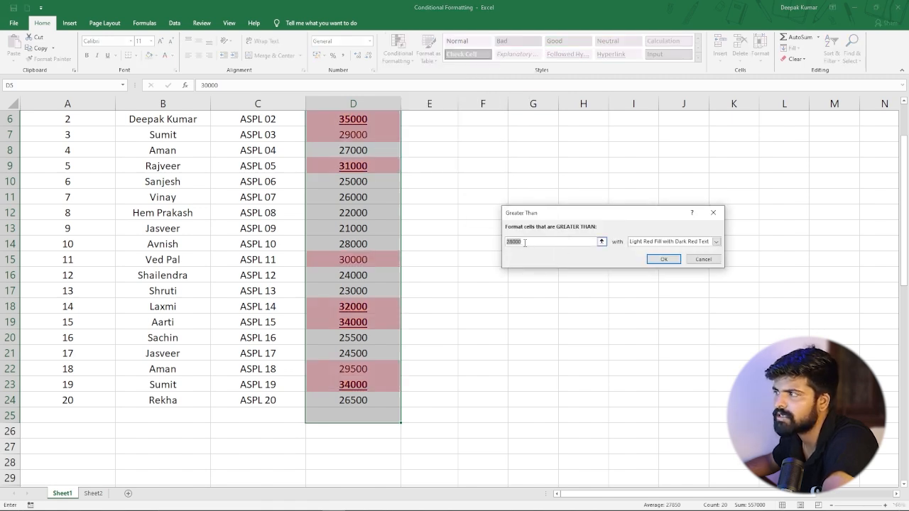
{"action": "key", "text": "BackSpace"}
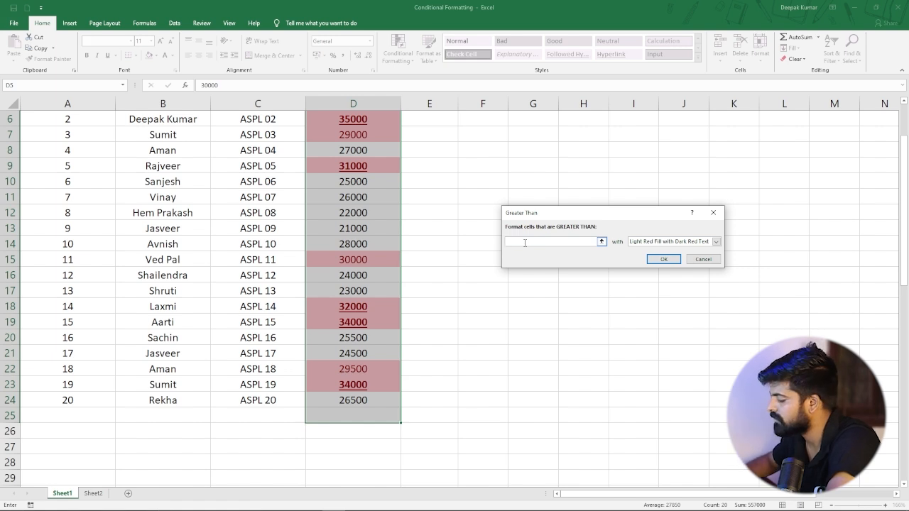
{"action": "type", "text": "25000"}
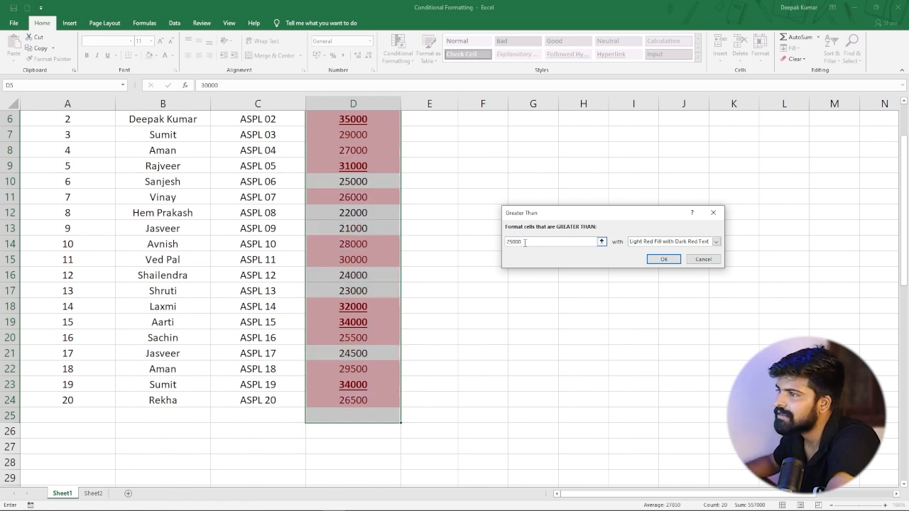
{"action": "scroll", "coordinate": [382, 277], "scroll_direction": "up", "scroll_amount": 2}
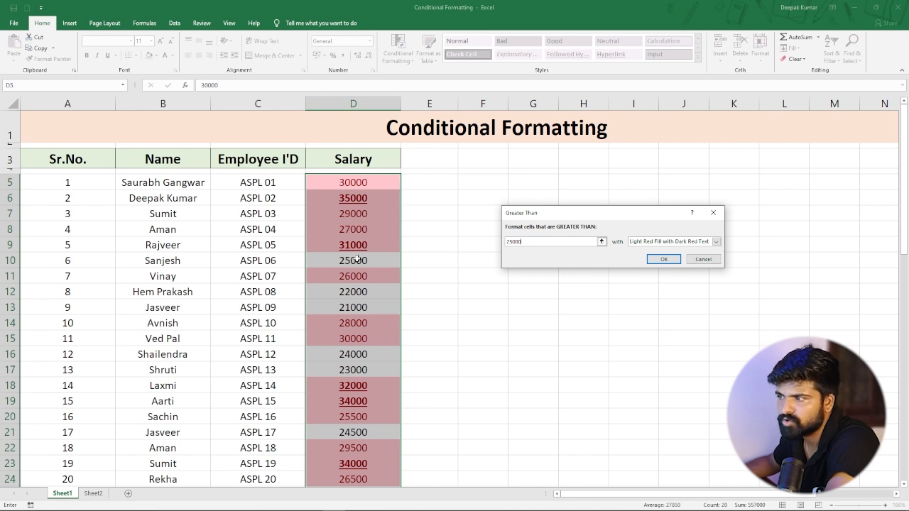
{"action": "scroll", "coordinate": [358, 213], "scroll_direction": "down", "scroll_amount": 2}
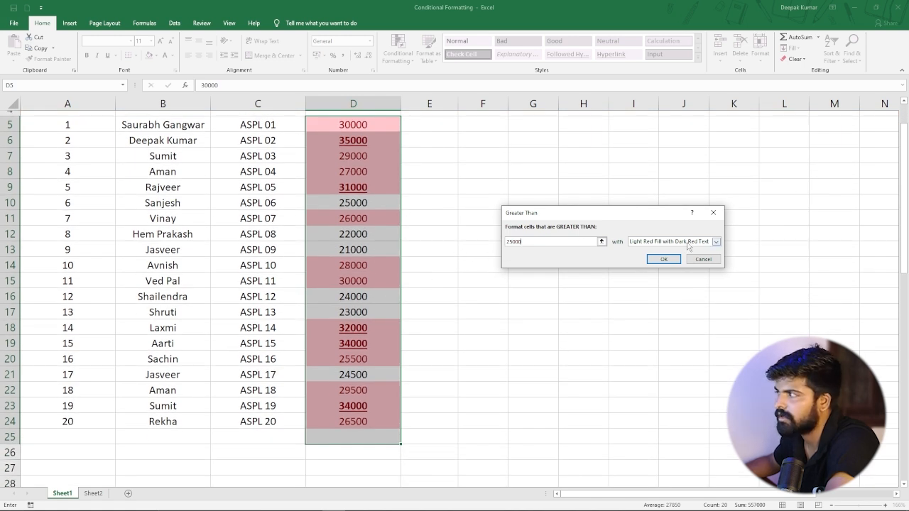
{"action": "left_click", "coordinate": [714, 212]}
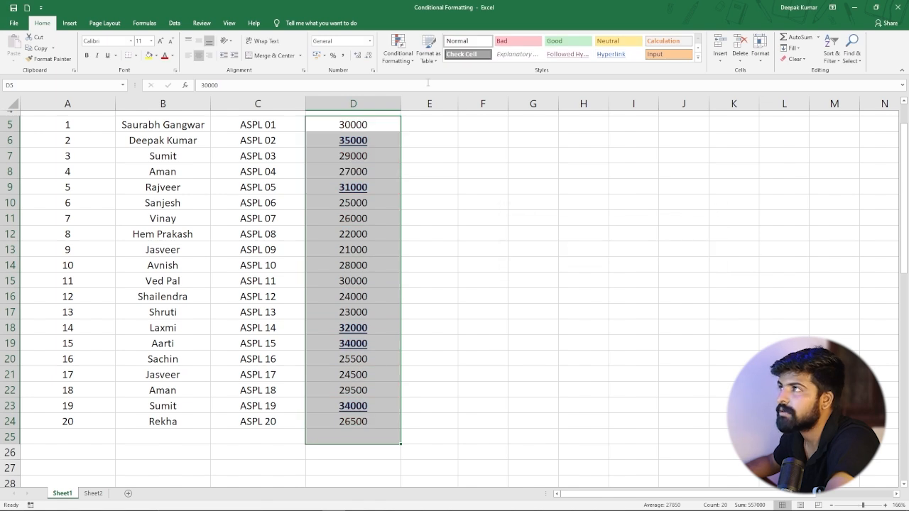
{"action": "scroll", "coordinate": [421, 185], "scroll_direction": "up", "scroll_amount": 1}
{"action": "left_click", "coordinate": [425, 226]}
{"action": "left_click", "coordinate": [340, 197]}
{"action": "left_click", "coordinate": [353, 183]}
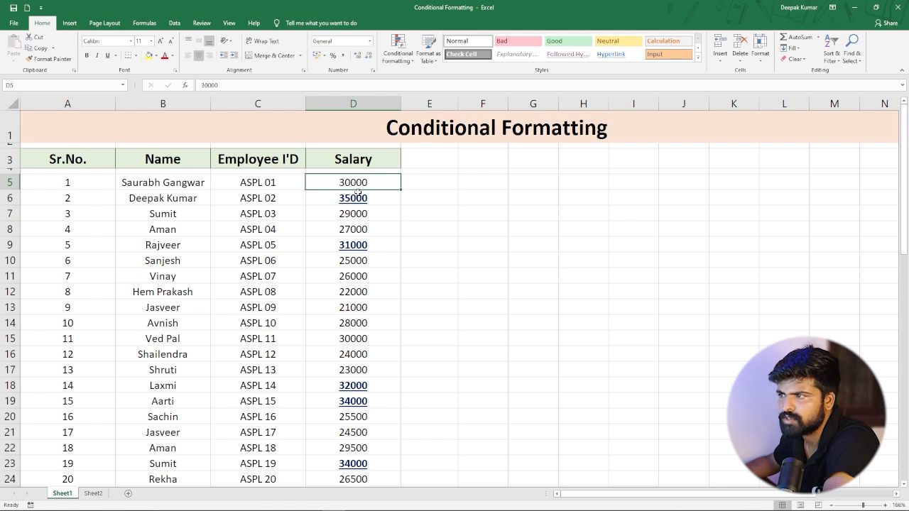
{"action": "left_click_drag", "start_coordinate": [357, 184], "coordinate": [365, 416]}
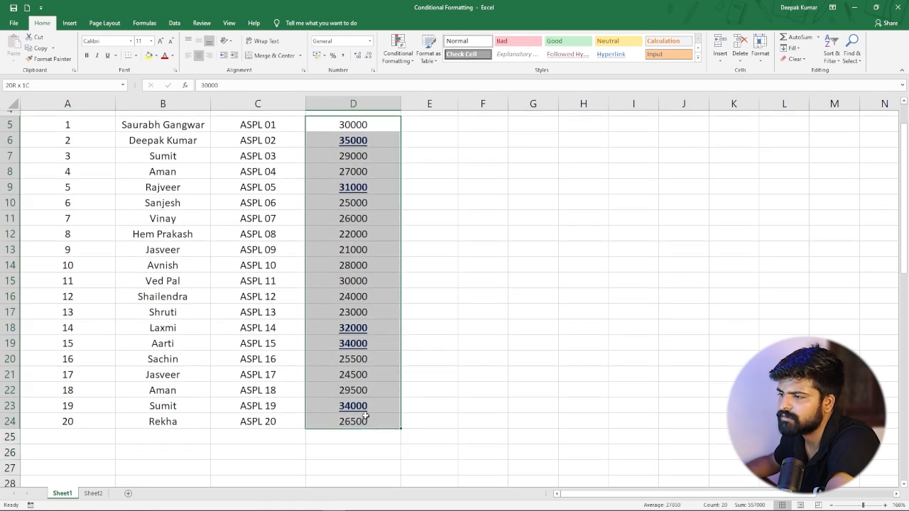
{"action": "left_click", "coordinate": [260, 408]}
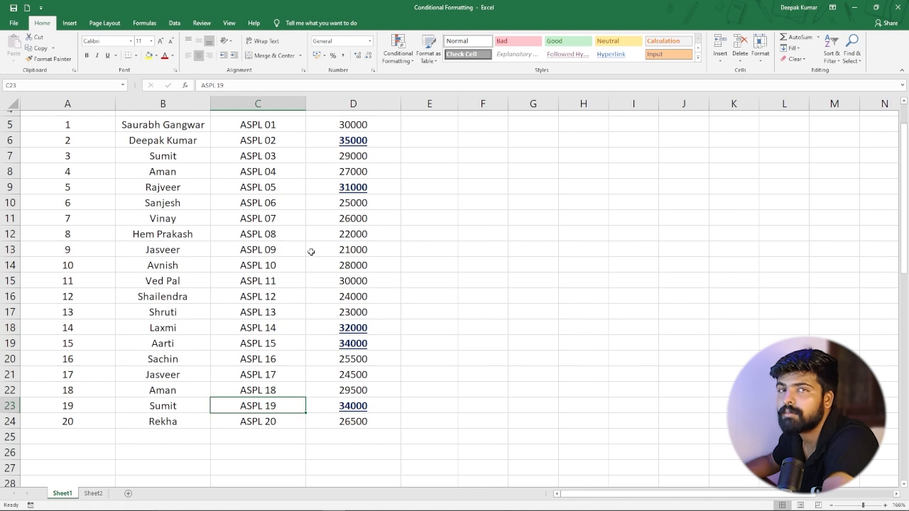
Switch to Sheet2 and select all the monthly sales values from Jan to Jun in D4:I63.
{"action": "left_click", "coordinate": [93, 492]}
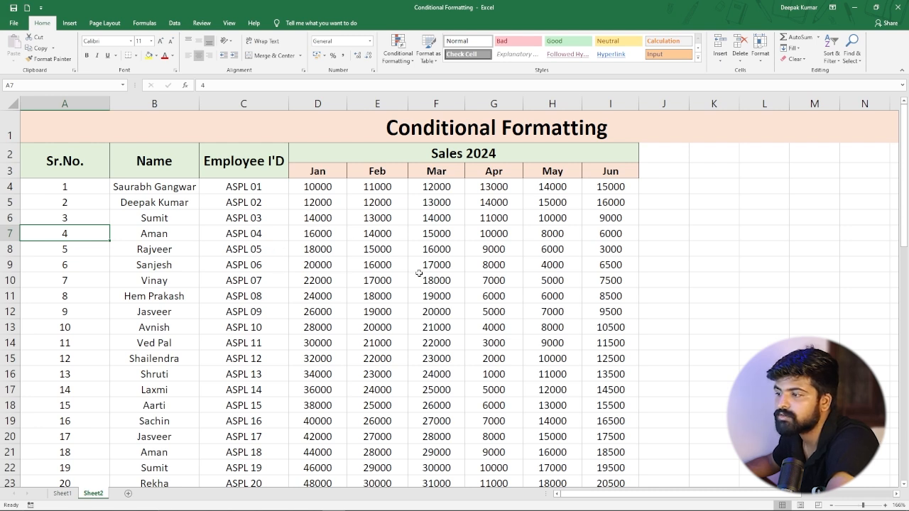
{"action": "scroll", "coordinate": [350, 262], "scroll_direction": "down", "scroll_amount": 2}
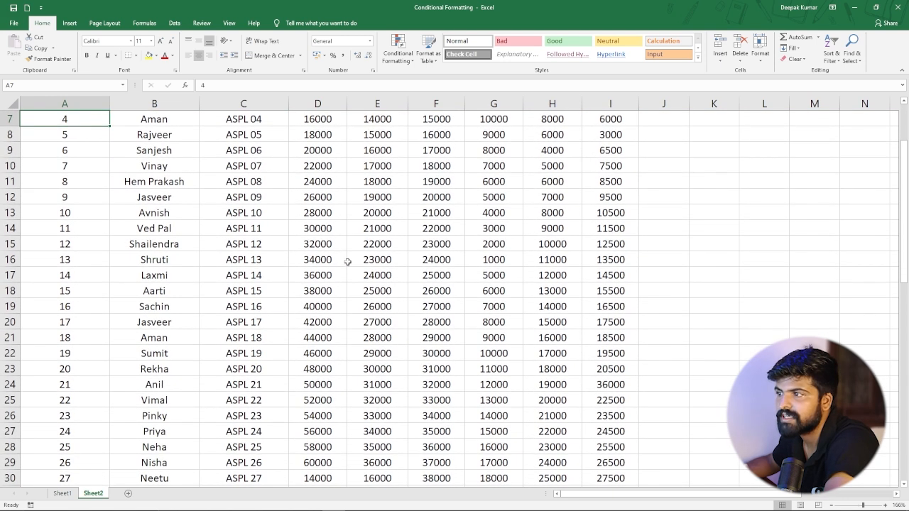
{"action": "scroll", "coordinate": [347, 262], "scroll_direction": "up", "scroll_amount": 1}
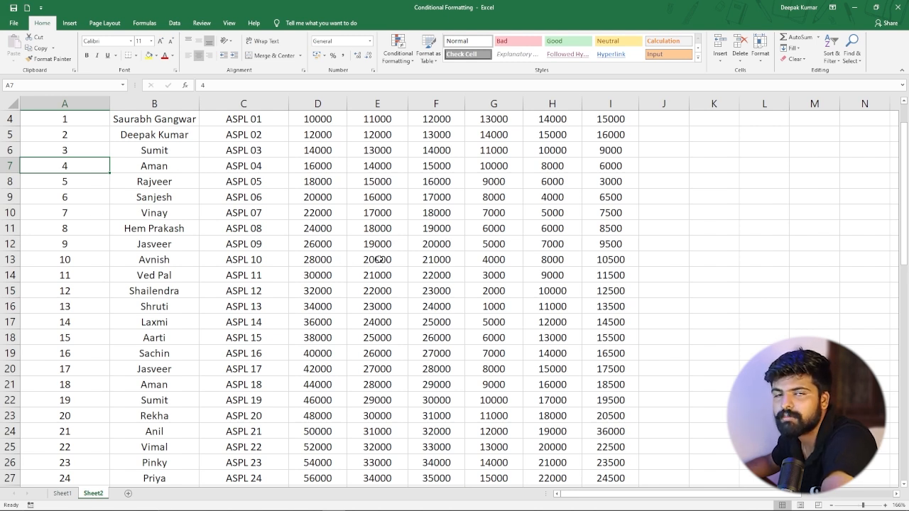
{"action": "scroll", "coordinate": [379, 259], "scroll_direction": "up", "scroll_amount": 1}
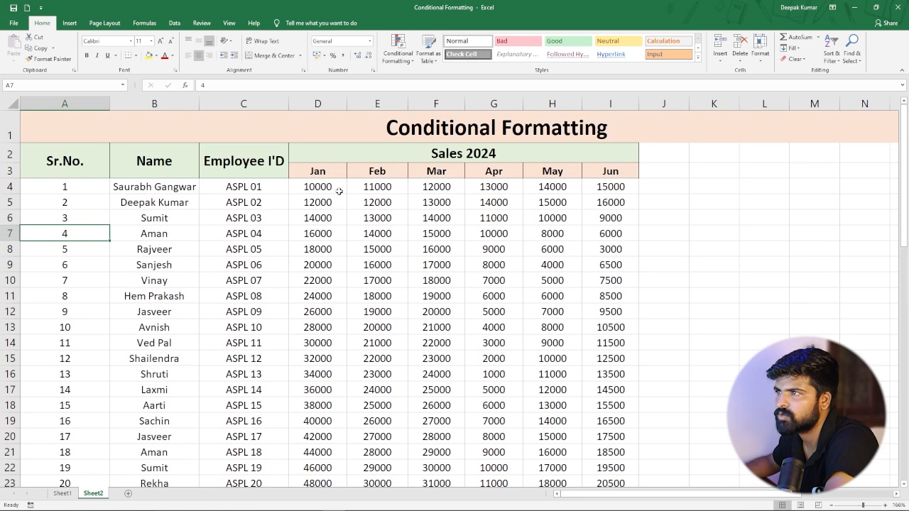
{"action": "left_click_drag", "start_coordinate": [330, 186], "coordinate": [614, 449]}
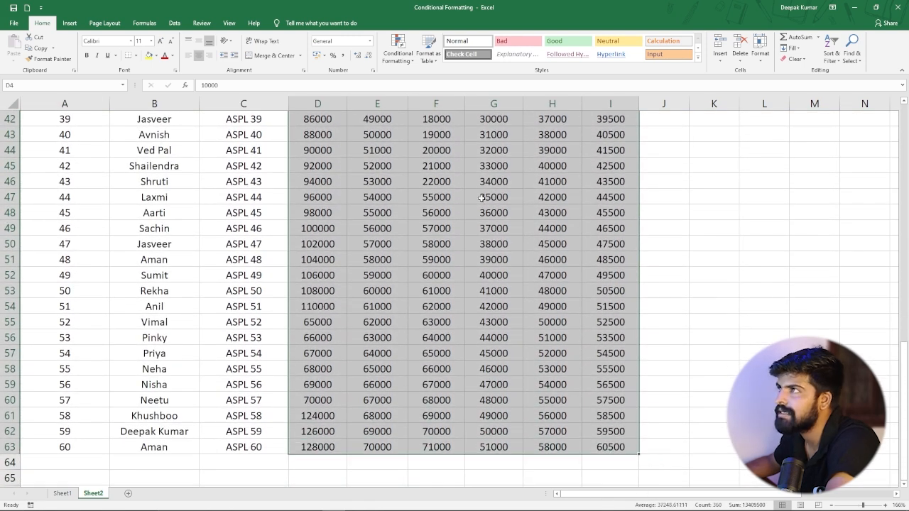
Highlight sales greater than 70000 with Light Red Fill with Dark Red Text using a Greater Than rule.
{"action": "left_click", "coordinate": [411, 59]}
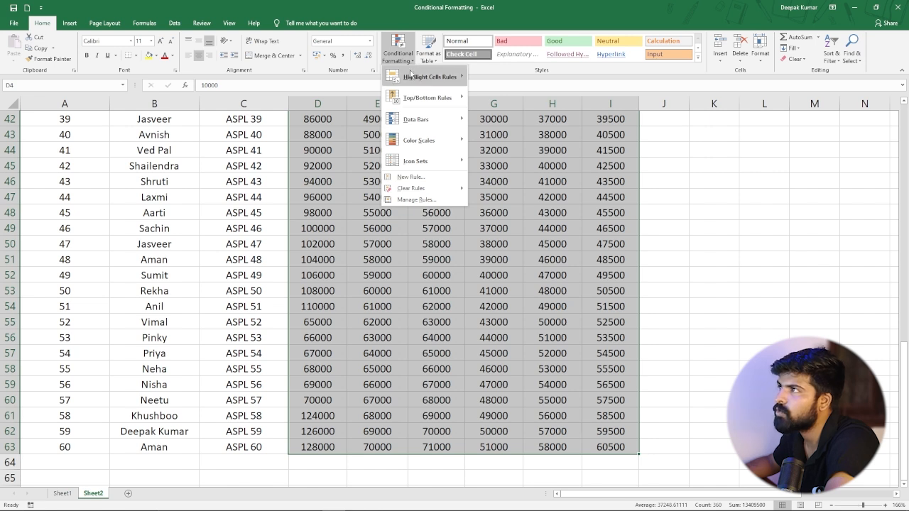
{"action": "mouse_move", "coordinate": [409, 76]}
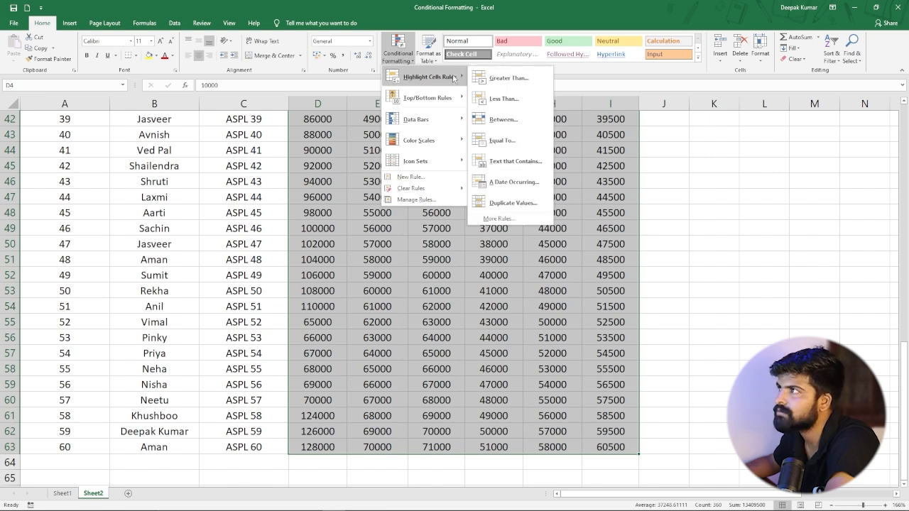
{"action": "left_click", "coordinate": [508, 78]}
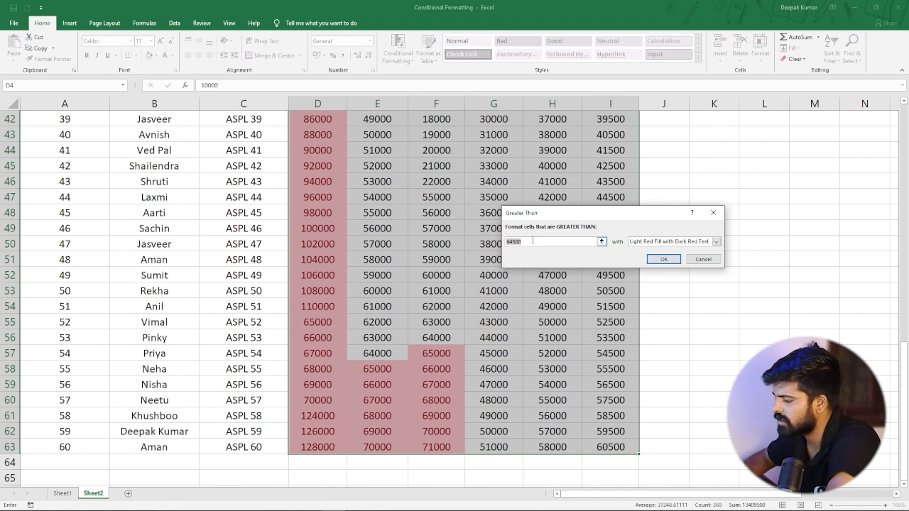
{"action": "type", "text": "40000"}
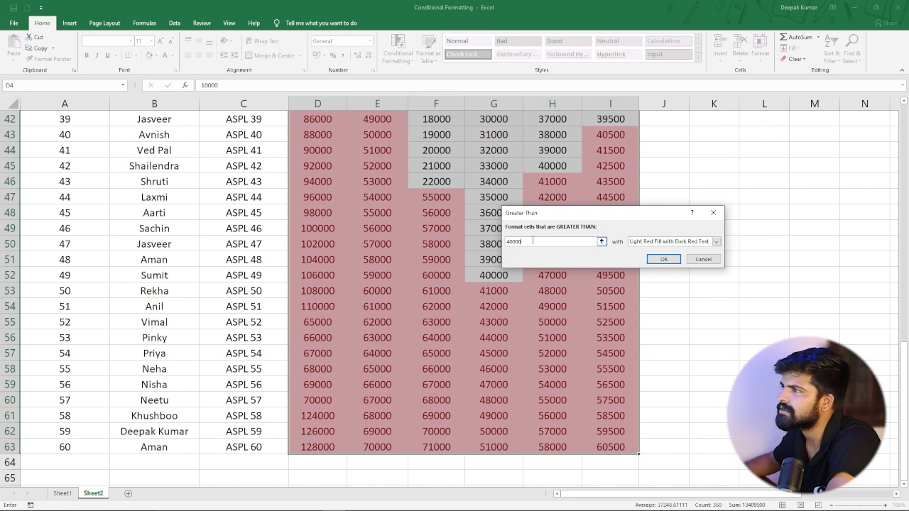
{"action": "scroll", "coordinate": [341, 270], "scroll_direction": "up", "scroll_amount": 4}
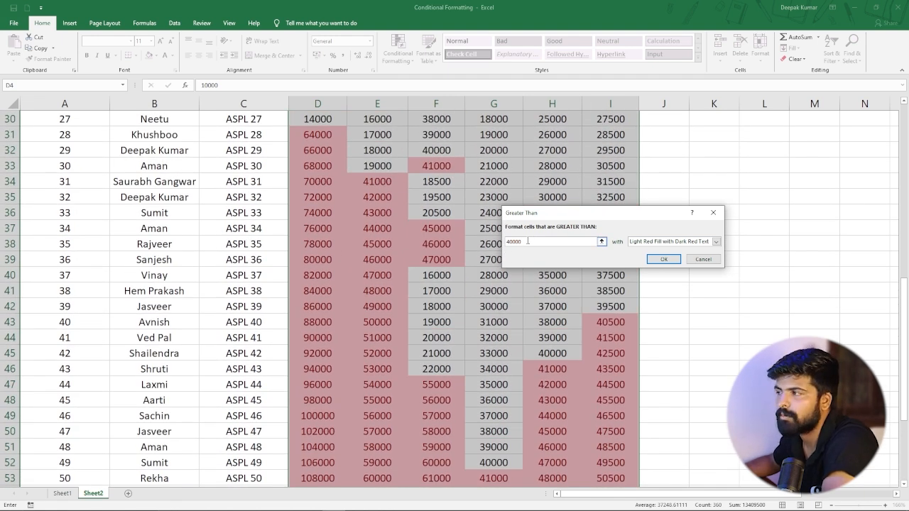
{"action": "key", "text": "BackSpace"}
{"action": "key", "text": "BackSpace"}
{"action": "key", "text": "BackSpace"}
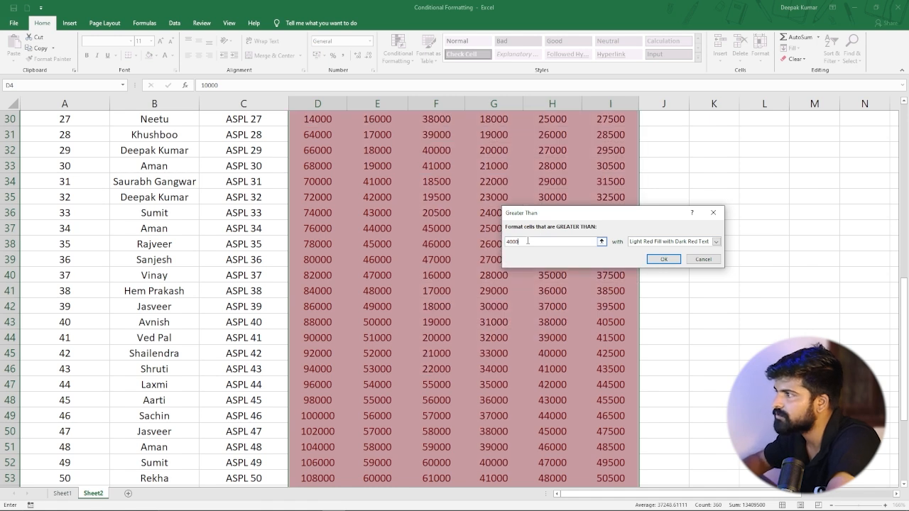
{"action": "type", "text": "7"}
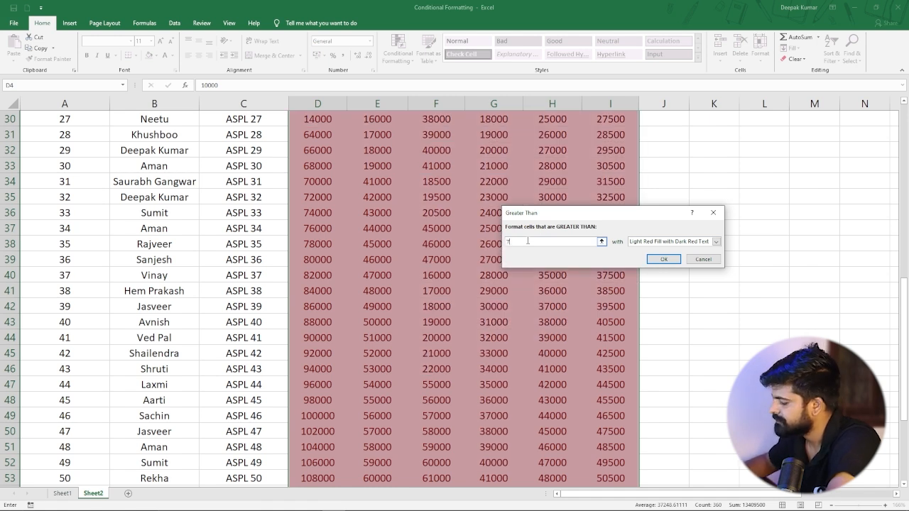
{"action": "type", "text": "0000"}
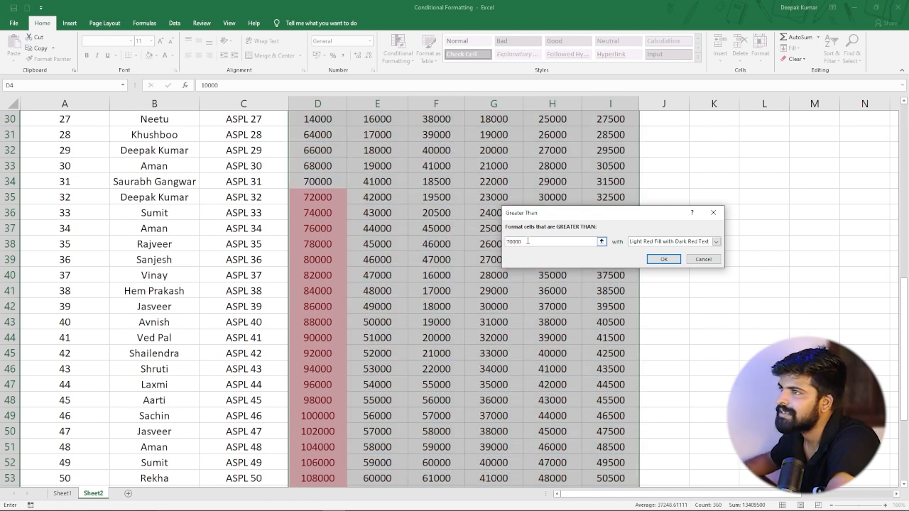
{"action": "scroll", "coordinate": [438, 245], "scroll_direction": "down", "scroll_amount": 2}
{"action": "scroll", "coordinate": [288, 228], "scroll_direction": "up", "scroll_amount": 5}
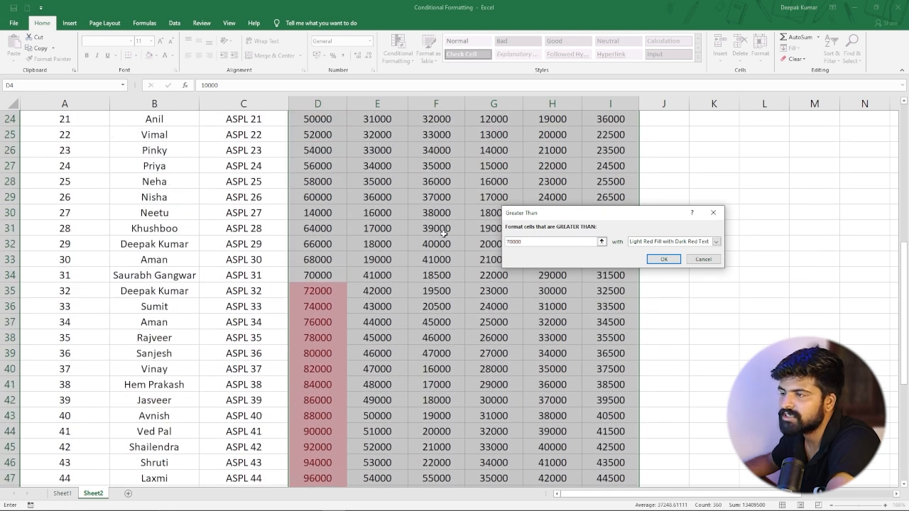
{"action": "left_click", "coordinate": [660, 260]}
Scroll through the sales table to review which values are highlighted.
{"action": "left_click", "coordinate": [436, 275]}
{"action": "scroll", "coordinate": [373, 221], "scroll_direction": "up", "scroll_amount": 8}
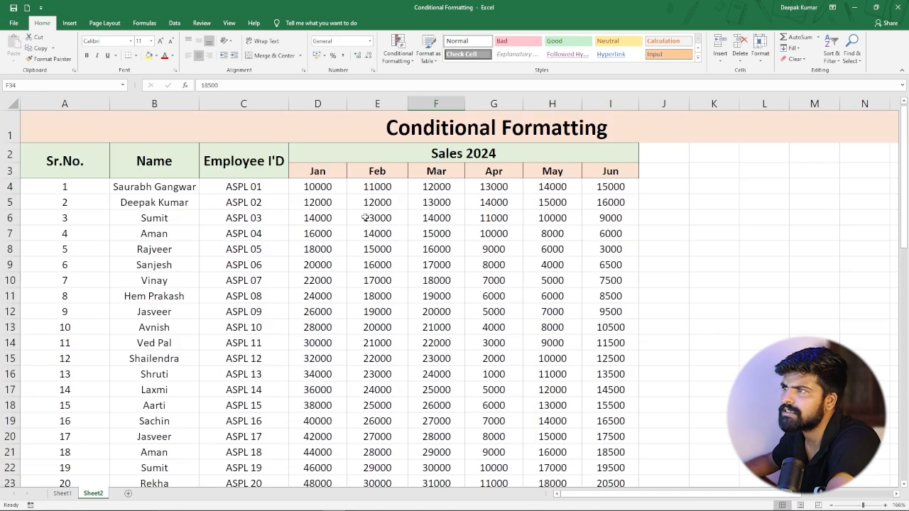
{"action": "scroll", "coordinate": [364, 218], "scroll_direction": "down", "scroll_amount": 18}
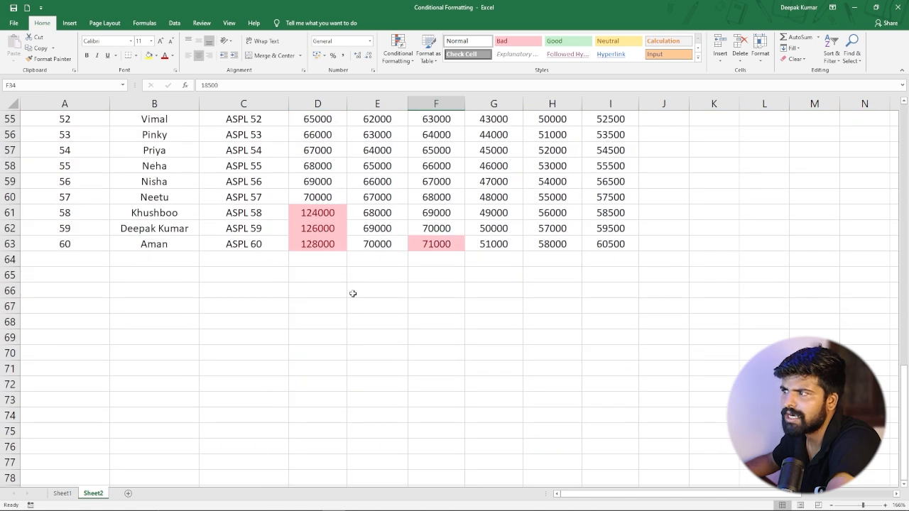
{"action": "scroll", "coordinate": [435, 236], "scroll_direction": "up", "scroll_amount": 3}
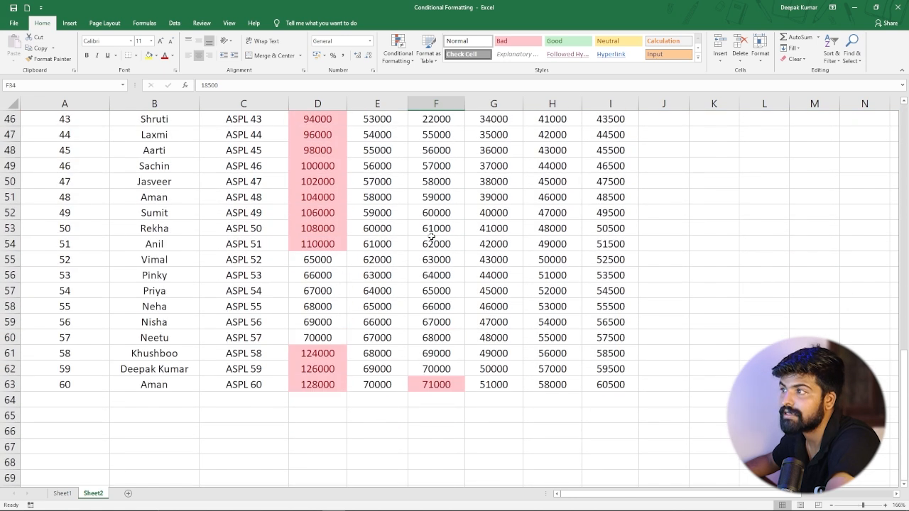
{"action": "scroll", "coordinate": [431, 236], "scroll_direction": "up", "scroll_amount": 7}
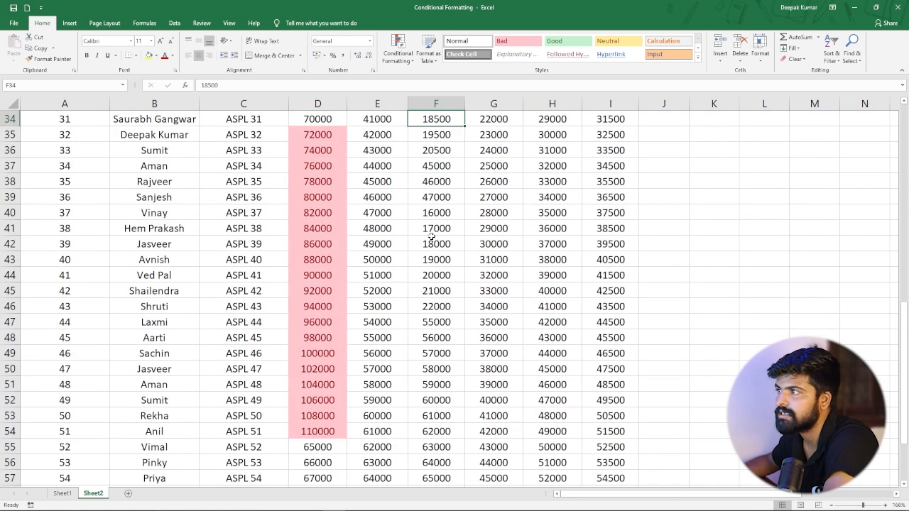
{"action": "scroll", "coordinate": [441, 225], "scroll_direction": "up", "scroll_amount": 8}
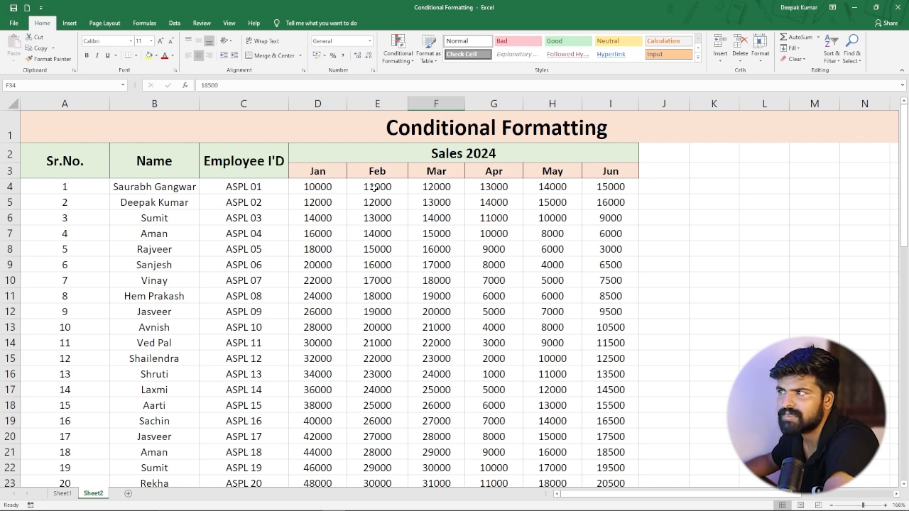
Change the first Feb sales value in cell E4 to 75000.
{"action": "left_click", "coordinate": [380, 186]}
{"action": "double_click", "coordinate": [381, 186]}
{"action": "key", "text": "BackSpace"}
{"action": "key", "text": "BackSpace"}
{"action": "key", "text": "BackSpace"}
{"action": "key", "text": "BackSpace"}
{"action": "key", "text": "BackSpace"}
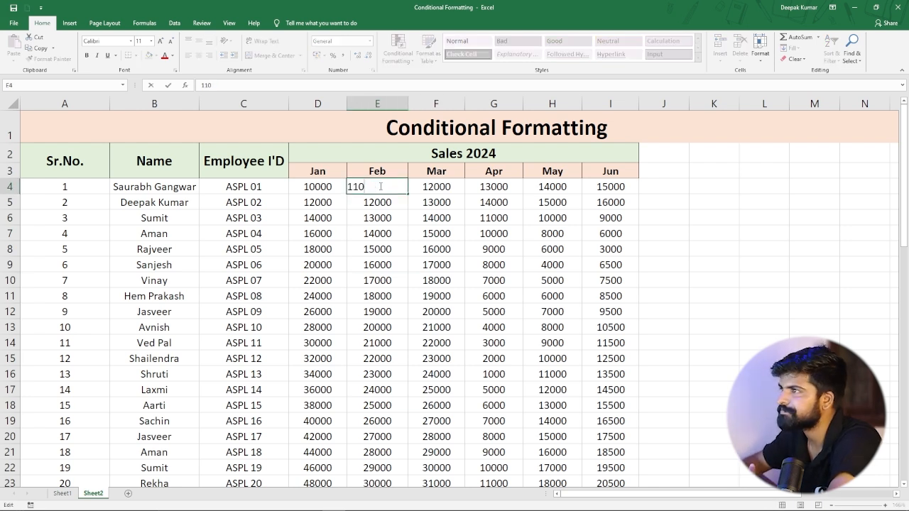
{"action": "type", "text": "75000"}
{"action": "key", "text": "Return"}
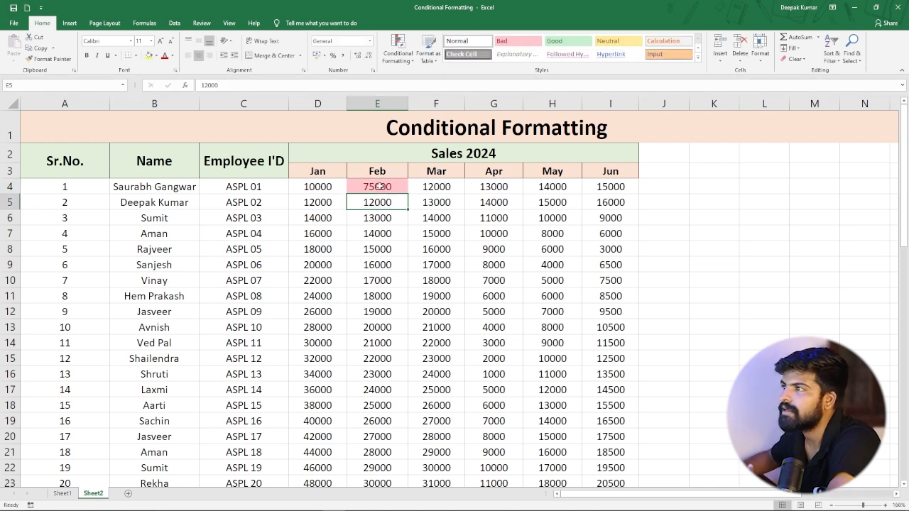
Scroll down and back through the sales table to check the highlighted values.
{"action": "left_click", "coordinate": [366, 257]}
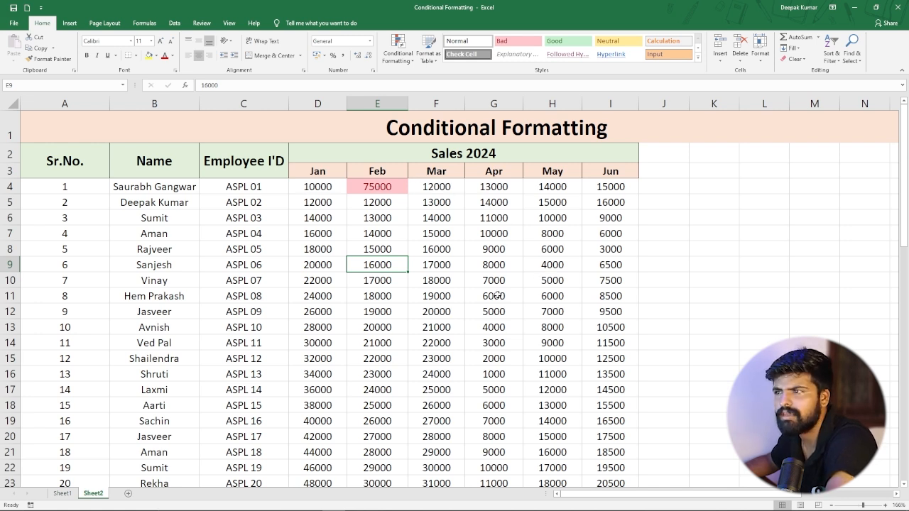
{"action": "scroll", "coordinate": [429, 287], "scroll_direction": "down", "scroll_amount": 6}
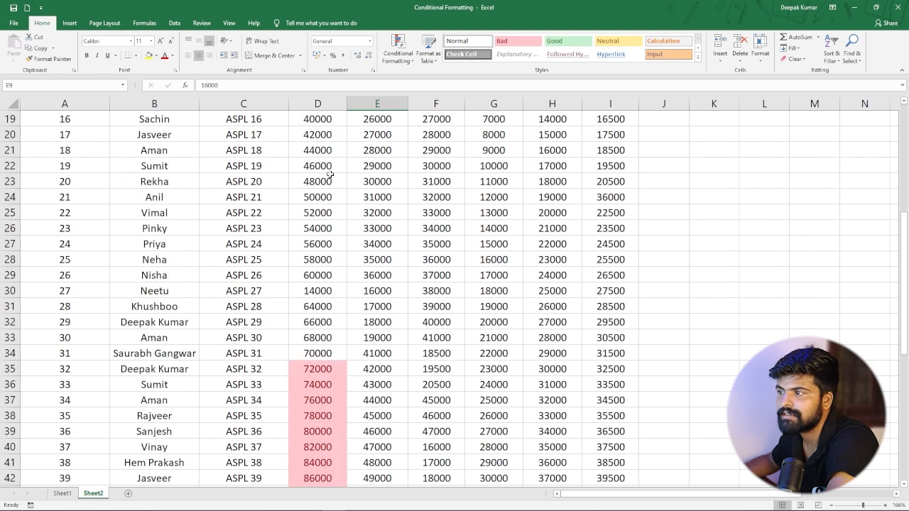
{"action": "scroll", "coordinate": [447, 272], "scroll_direction": "down", "scroll_amount": 4}
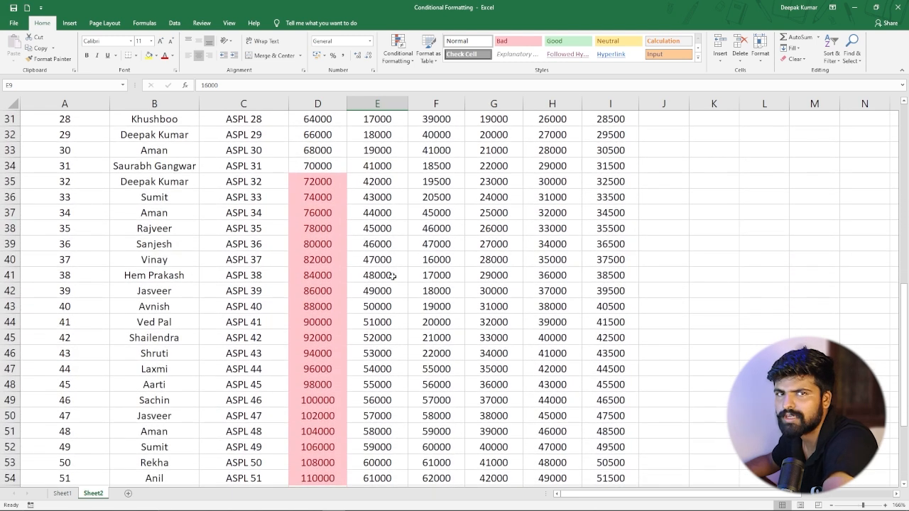
{"action": "scroll", "coordinate": [393, 275], "scroll_direction": "up", "scroll_amount": 10}
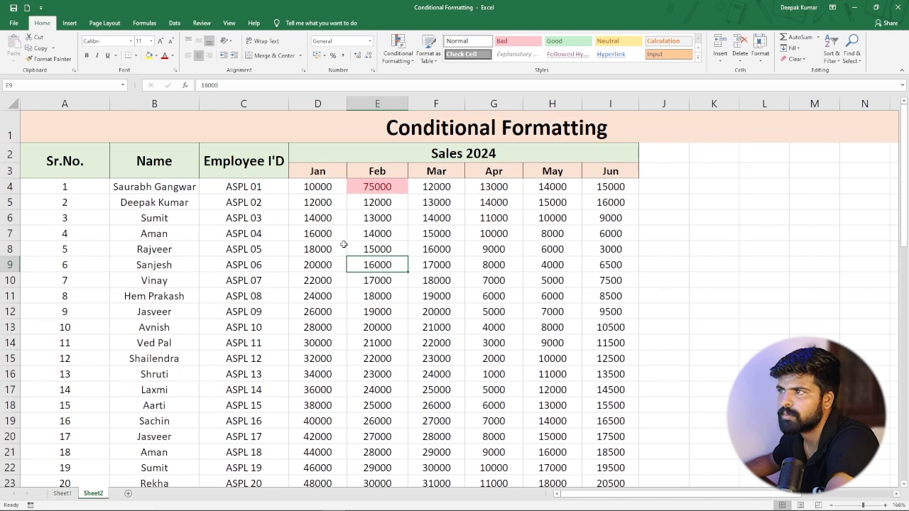
Clear the conditional formatting rules from the selected sales values D4:I63.
{"action": "left_click_drag", "start_coordinate": [320, 183], "coordinate": [602, 431]}
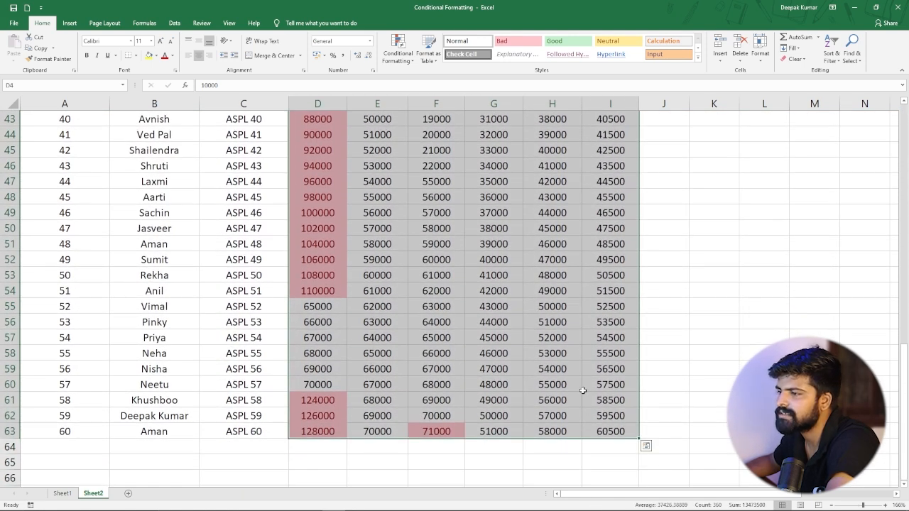
{"action": "left_click", "coordinate": [413, 60]}
{"action": "mouse_move", "coordinate": [420, 192]}
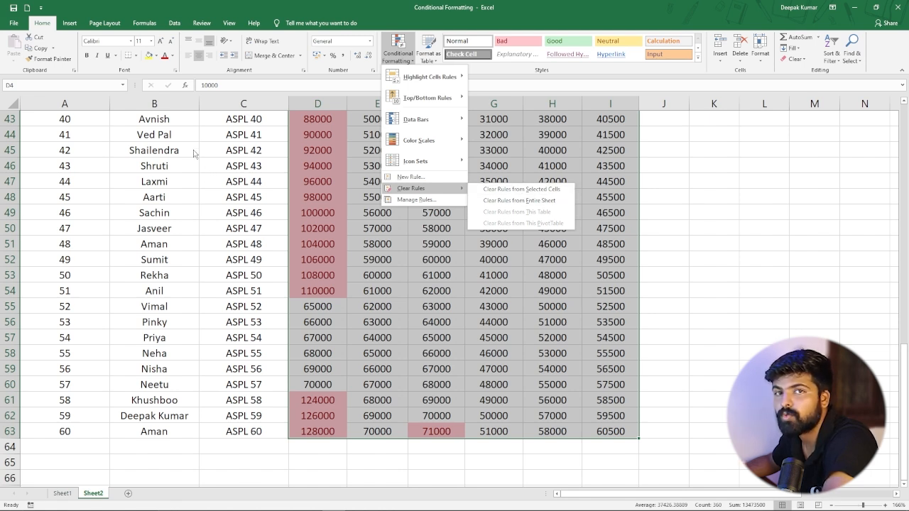
{"action": "left_click", "coordinate": [516, 192]}
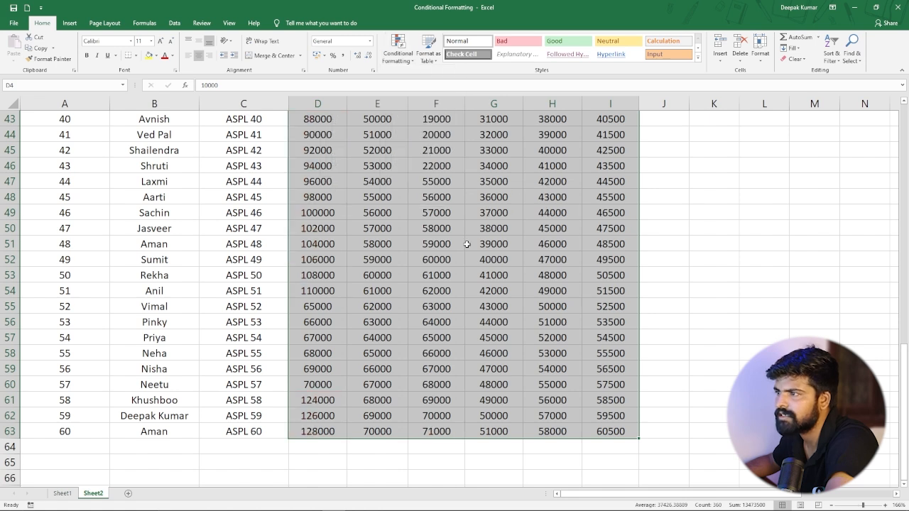
{"action": "left_click", "coordinate": [471, 243]}
Switch to Sheet1 and clear the conditional formatting rules from the salary values D5:D24.
{"action": "scroll", "coordinate": [400, 255], "scroll_direction": "up", "scroll_amount": 4}
{"action": "scroll", "coordinate": [399, 255], "scroll_direction": "up", "scroll_amount": 10}
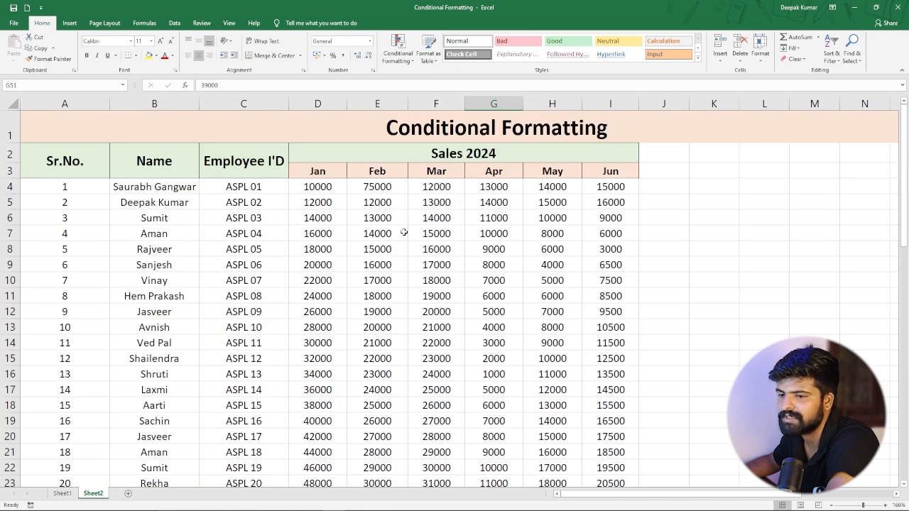
{"action": "left_click", "coordinate": [63, 493]}
{"action": "scroll", "coordinate": [324, 204], "scroll_direction": "up", "scroll_amount": 2}
{"action": "left_click_drag", "start_coordinate": [351, 179], "coordinate": [372, 383]}
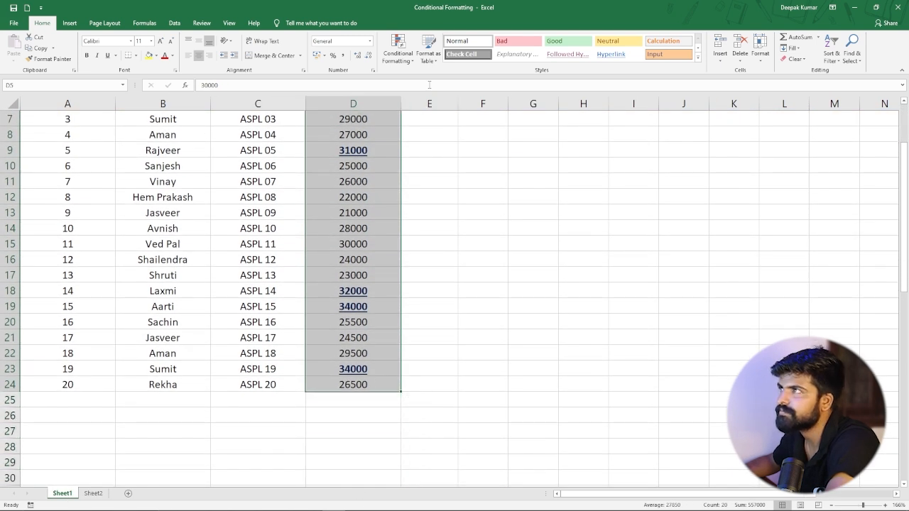
{"action": "left_click", "coordinate": [398, 51]}
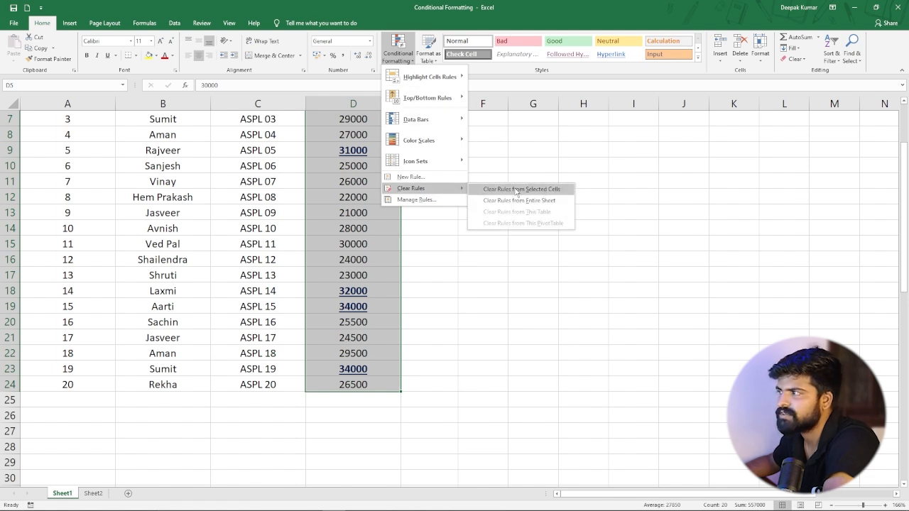
{"action": "left_click", "coordinate": [517, 189]}
{"action": "left_click", "coordinate": [483, 323]}
Highlight salaries less than 25000 in D5:D24 with Light Red Fill with Dark Red Text using a Less Than rule.
{"action": "scroll", "coordinate": [366, 234], "scroll_direction": "up", "scroll_amount": 2}
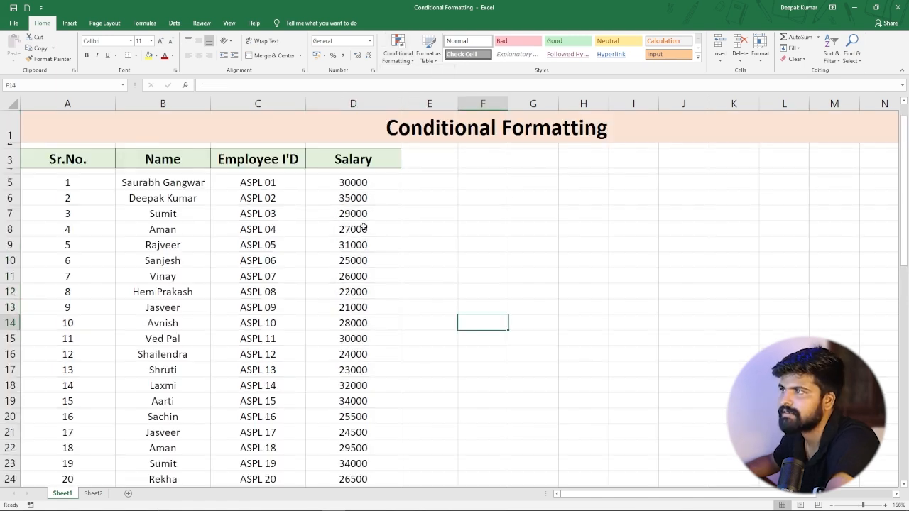
{"action": "left_click_drag", "start_coordinate": [355, 185], "coordinate": [361, 402]}
{"action": "left_click", "coordinate": [398, 53]}
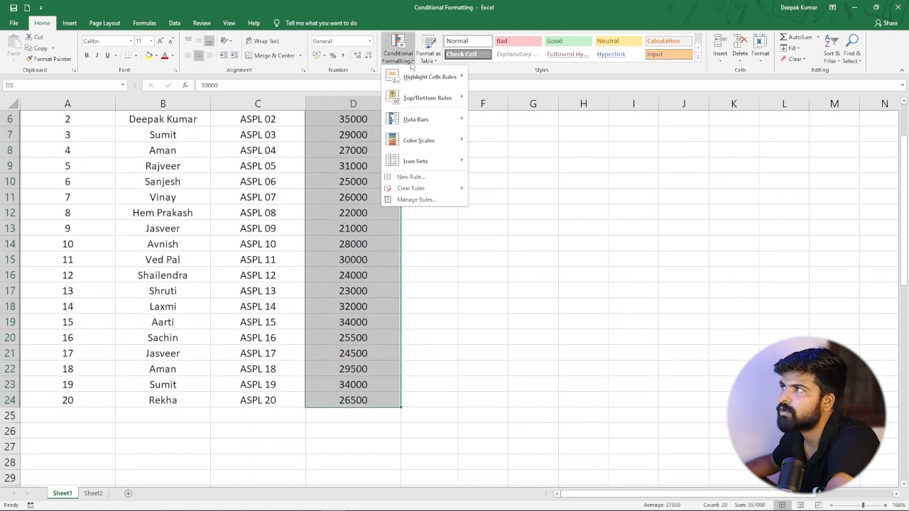
{"action": "mouse_move", "coordinate": [460, 74]}
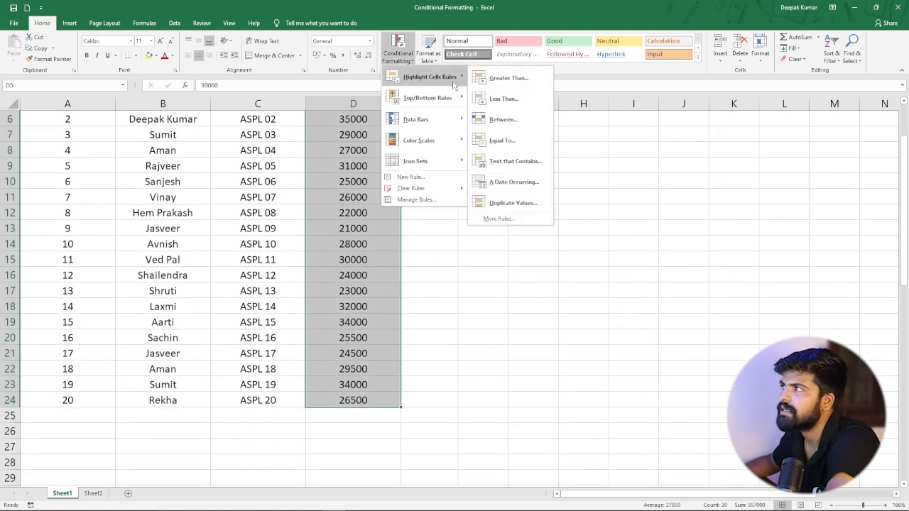
{"action": "left_click", "coordinate": [506, 99]}
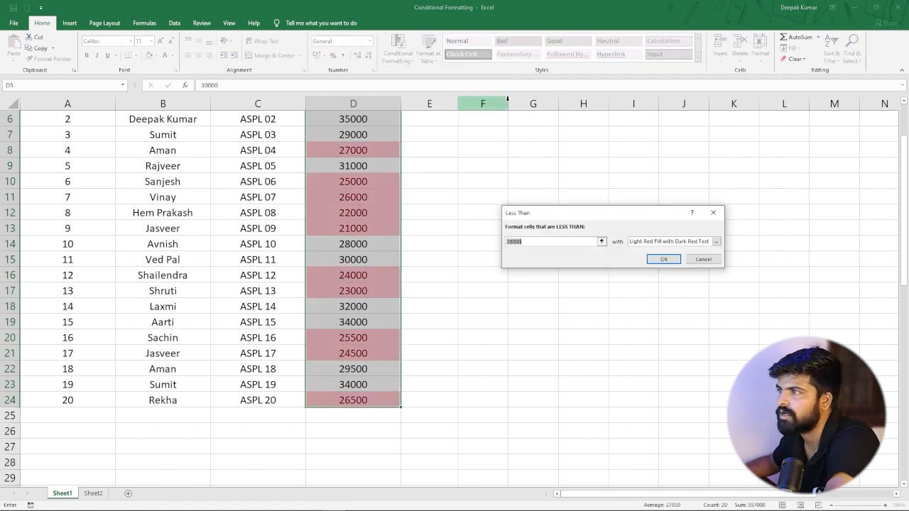
{"action": "scroll", "coordinate": [354, 206], "scroll_direction": "up", "scroll_amount": 2}
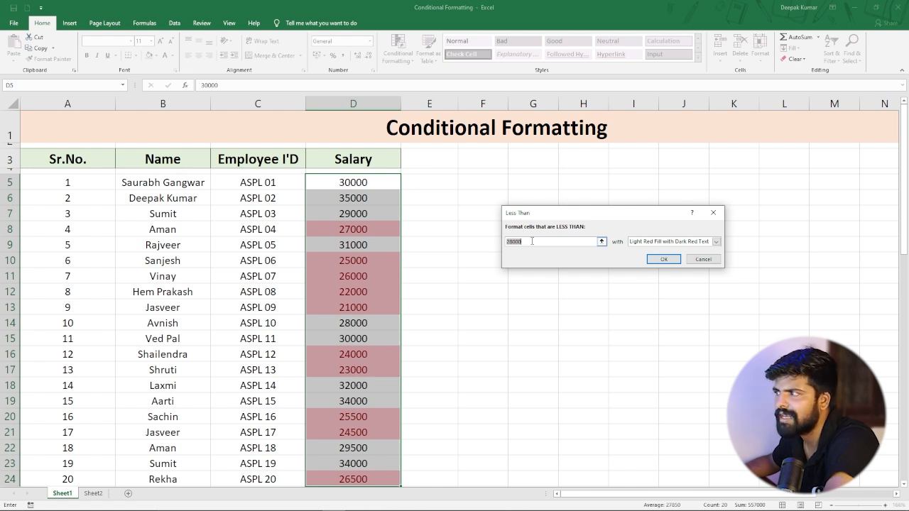
{"action": "left_click", "coordinate": [513, 241]}
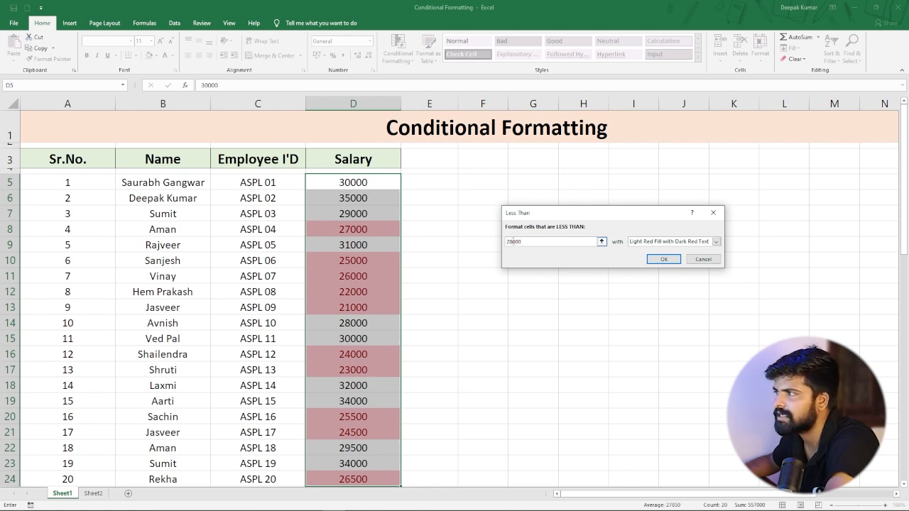
{"action": "key", "text": "BackSpace"}
{"action": "type", "text": "5"}
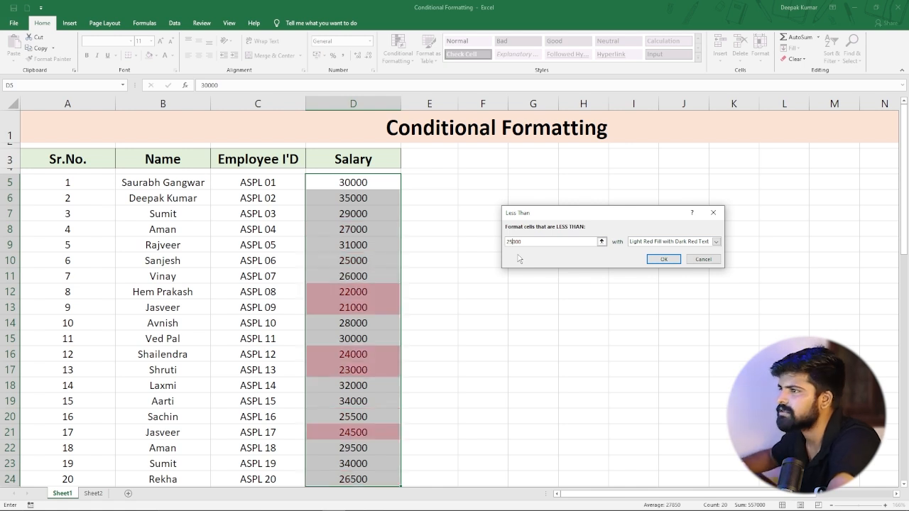
{"action": "left_click", "coordinate": [667, 260]}
{"action": "scroll", "coordinate": [442, 290], "scroll_direction": "down", "scroll_amount": 3}
{"action": "scroll", "coordinate": [442, 291], "scroll_direction": "up", "scroll_amount": 3}
{"action": "left_click", "coordinate": [433, 306]}
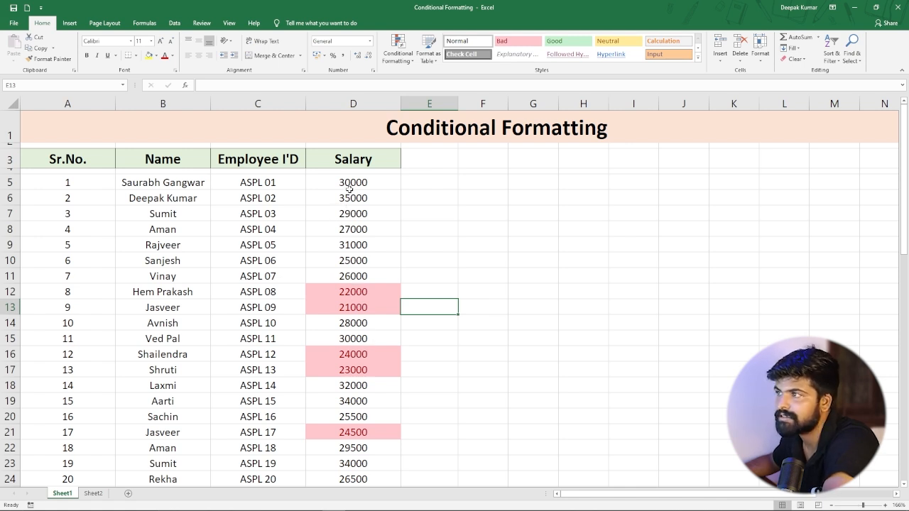
Highlight salaries between 25000 and 30000 in D5:D24 with Light Red Fill with Dark Red Text using a Between rule.
{"action": "left_click_drag", "start_coordinate": [353, 182], "coordinate": [368, 408]}
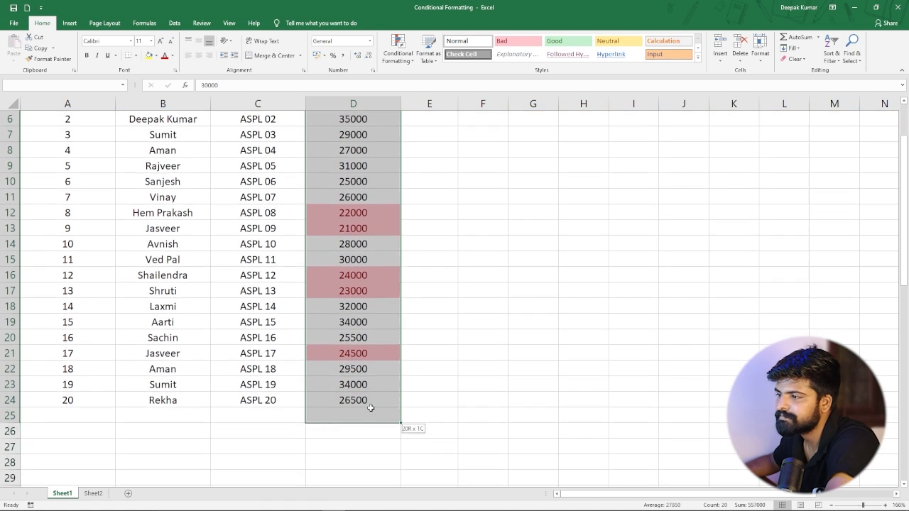
{"action": "left_click", "coordinate": [409, 63]}
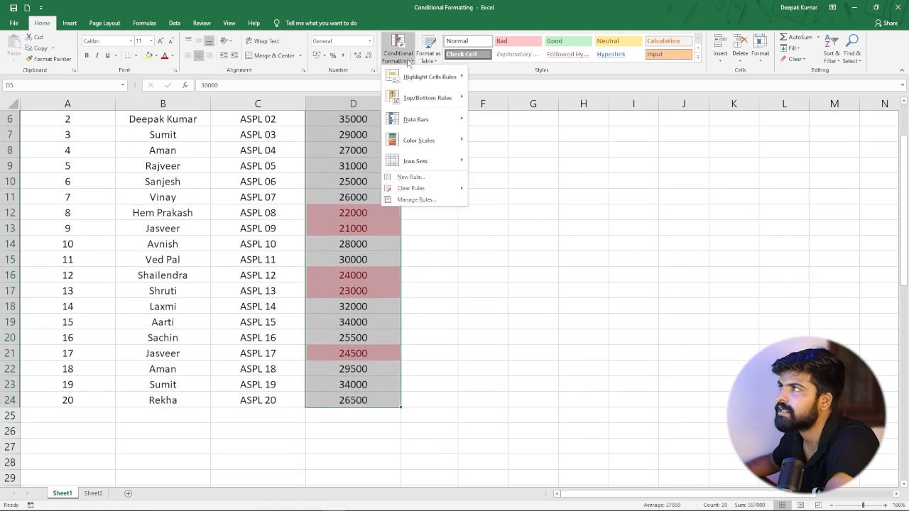
{"action": "mouse_move", "coordinate": [433, 77]}
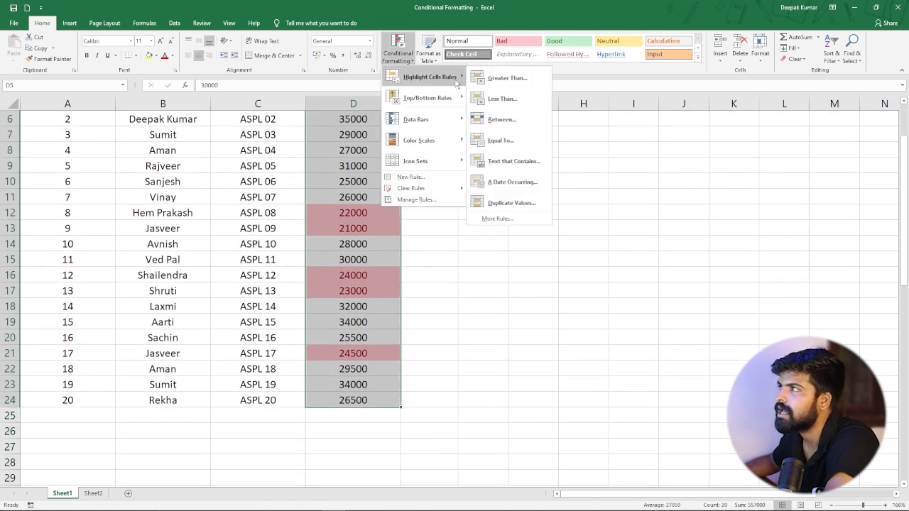
{"action": "left_click", "coordinate": [507, 128]}
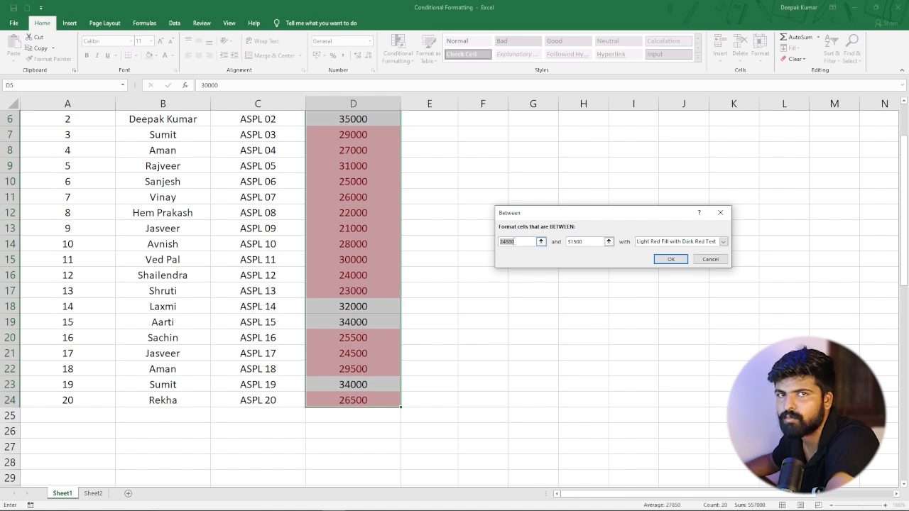
{"action": "left_click", "coordinate": [516, 242]}
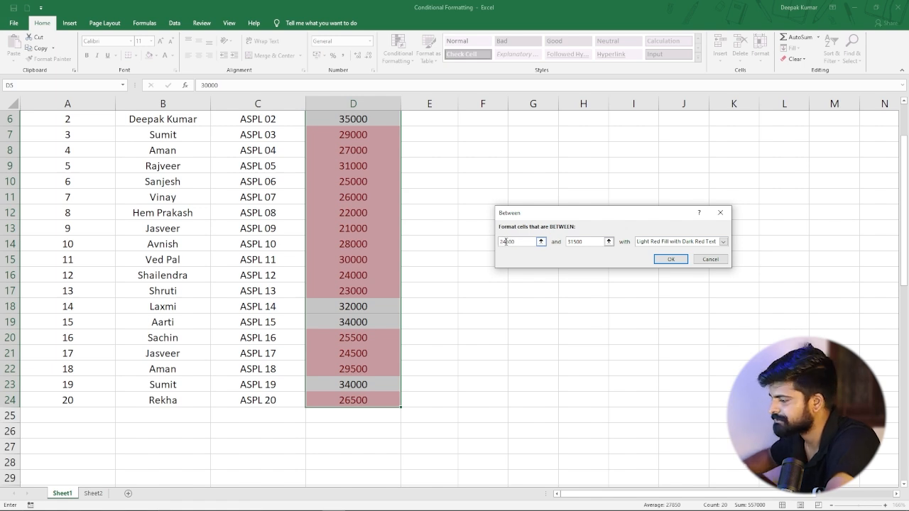
{"action": "key", "text": "Right"}
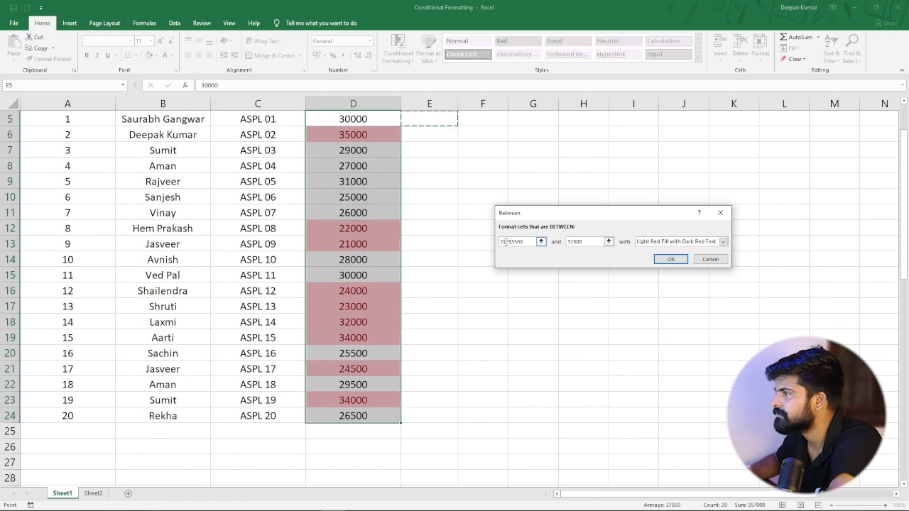
{"action": "key", "text": "BackSpace"}
{"action": "key", "text": "BackSpace"}
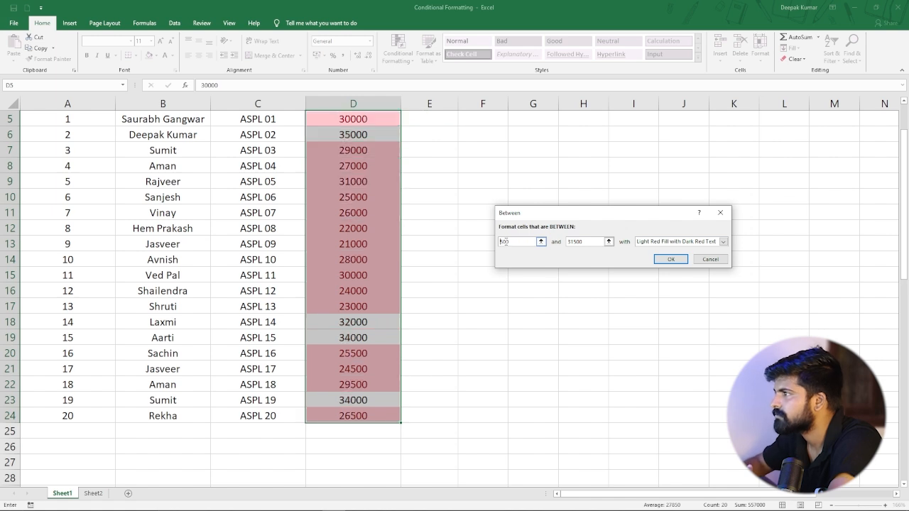
{"action": "type", "text": "25"}
{"action": "key", "text": "BackSpace"}
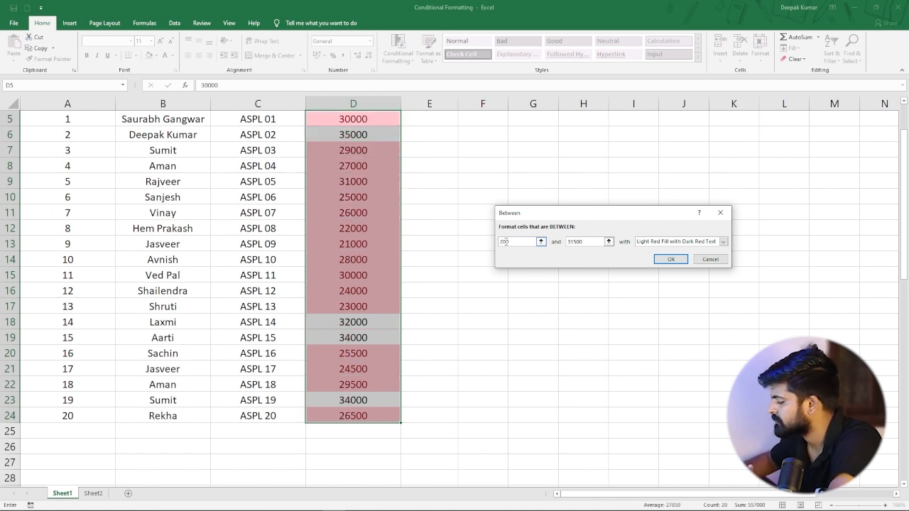
{"action": "type", "text": "000"}
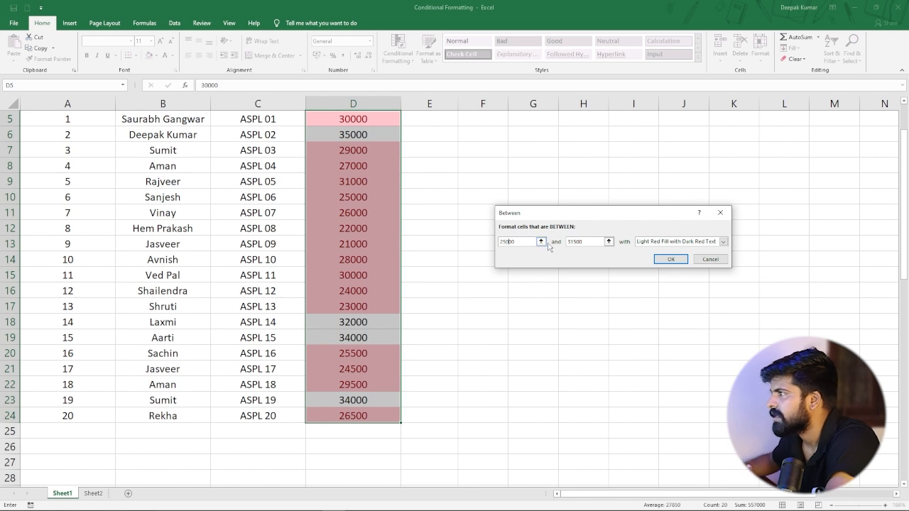
{"action": "left_click", "coordinate": [576, 242]}
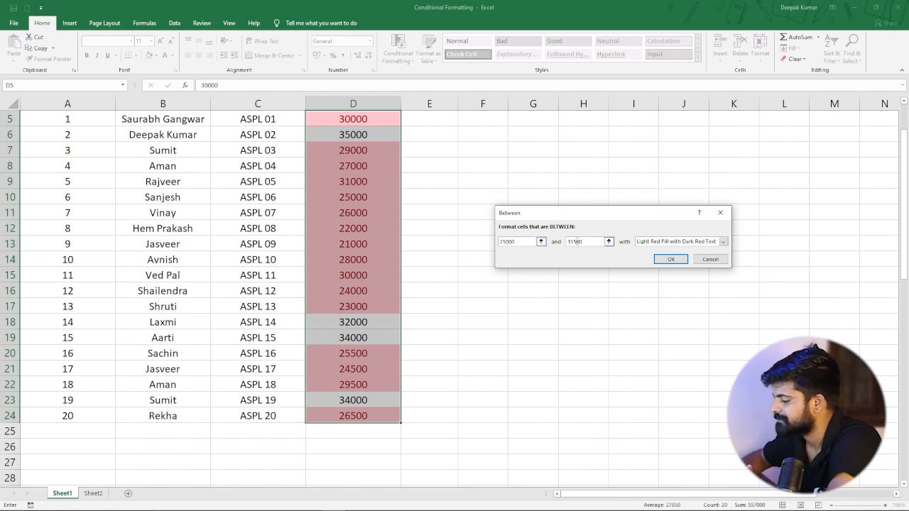
{"action": "key", "text": "BackSpace"}
{"action": "key", "text": "BackSpace"}
{"action": "type", "text": "00"}
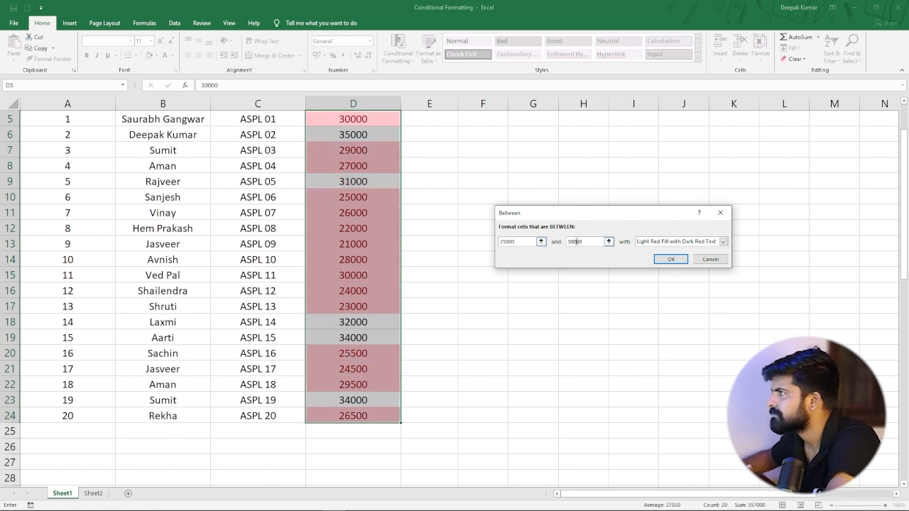
{"action": "left_click", "coordinate": [670, 259]}
{"action": "left_click", "coordinate": [424, 307]}
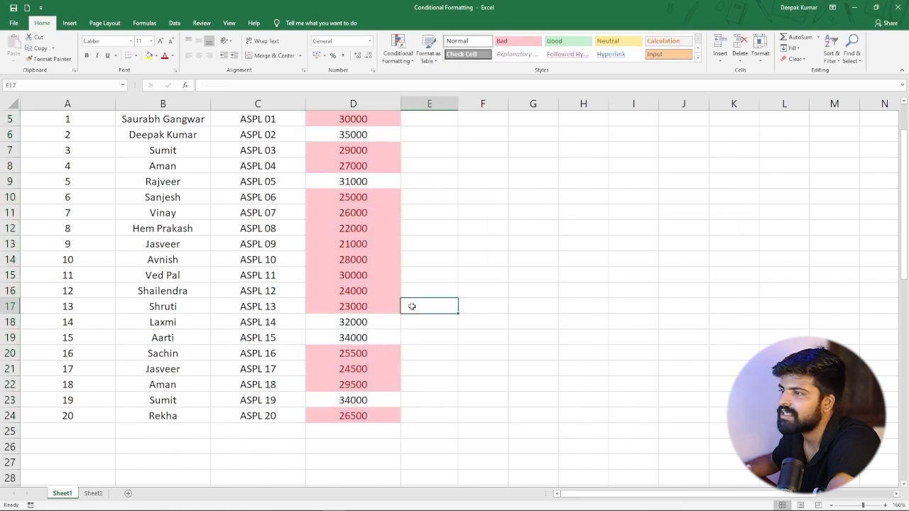
Clear all conditional formatting rules from the salary values D5:D24.
{"action": "scroll", "coordinate": [387, 291], "scroll_direction": "up", "scroll_amount": 2}
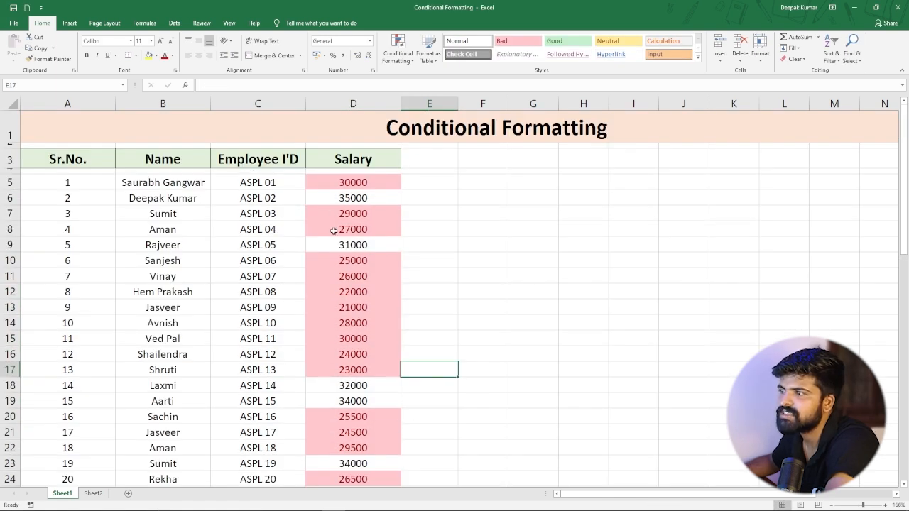
{"action": "scroll", "coordinate": [362, 232], "scroll_direction": "down", "scroll_amount": 1}
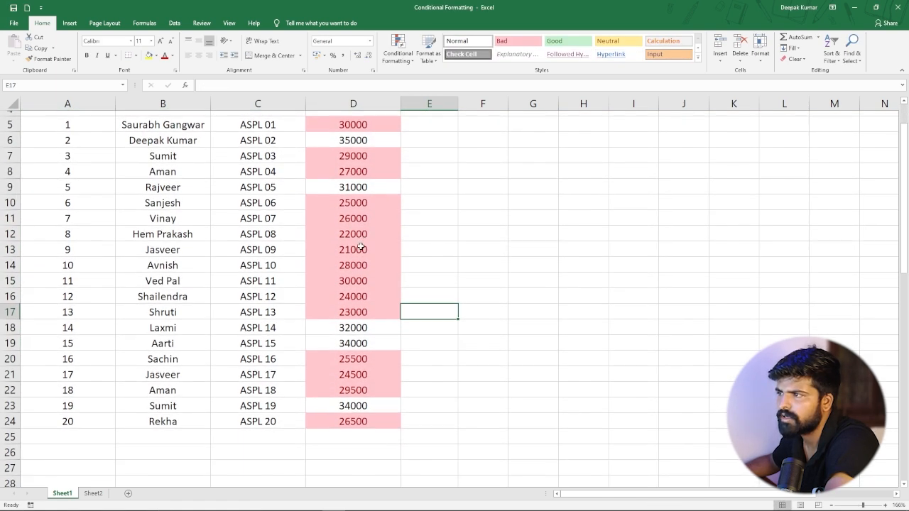
{"action": "scroll", "coordinate": [362, 241], "scroll_direction": "up", "scroll_amount": 2}
{"action": "left_click", "coordinate": [361, 182]}
{"action": "left_click_drag", "start_coordinate": [360, 182], "coordinate": [364, 402]}
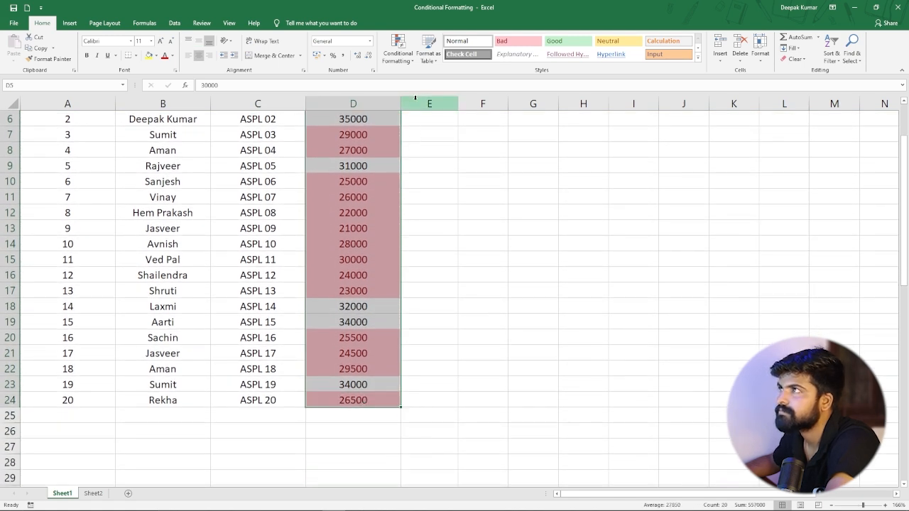
{"action": "left_click", "coordinate": [397, 48]}
{"action": "mouse_move", "coordinate": [416, 190]}
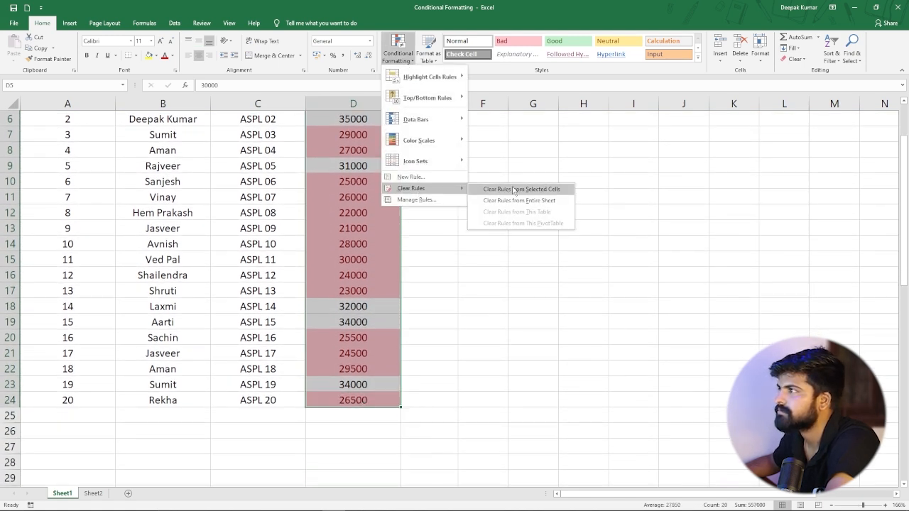
{"action": "left_click", "coordinate": [497, 189]}
Reapply a Between rule to D5:D24 highlighting salaries from 25000 to 30000 with Light Red Fill with Dark Red Text.
{"action": "left_click", "coordinate": [412, 61]}
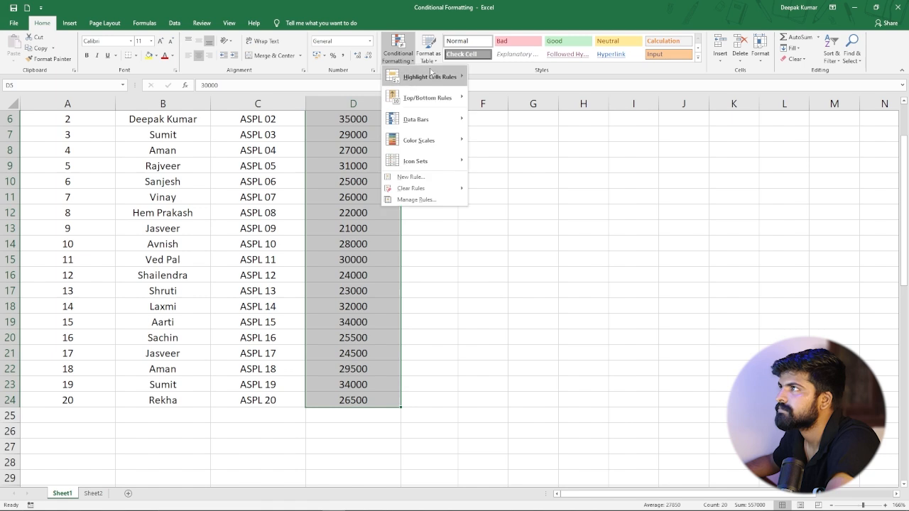
{"action": "mouse_move", "coordinate": [435, 77]}
{"action": "left_click", "coordinate": [506, 120]}
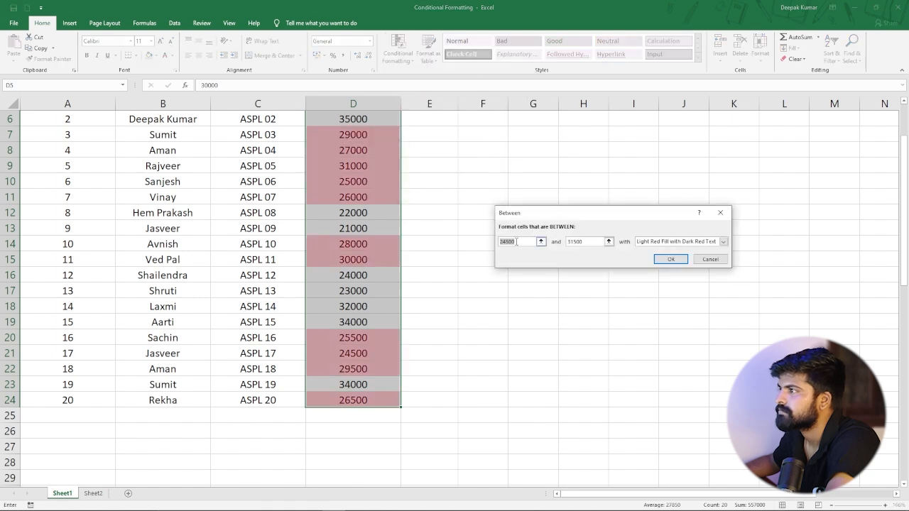
{"action": "type", "text": "2450"}
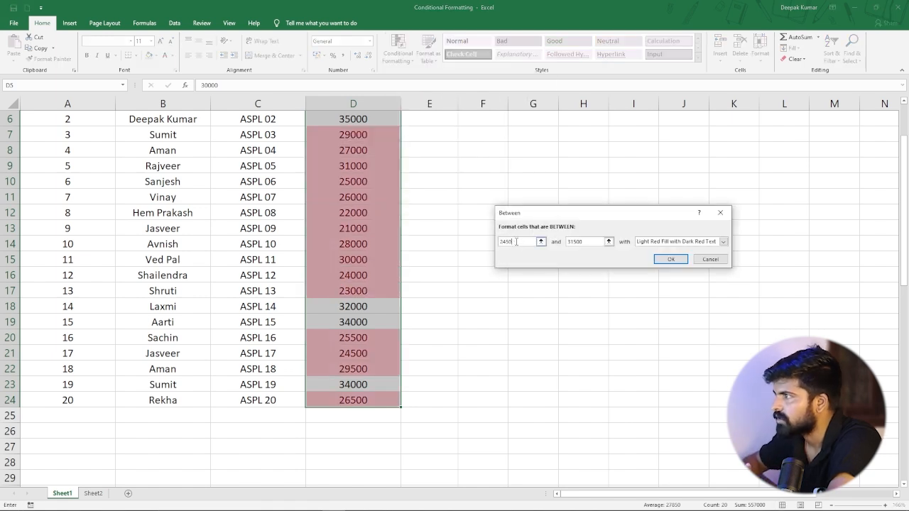
{"action": "type", "text": "500"}
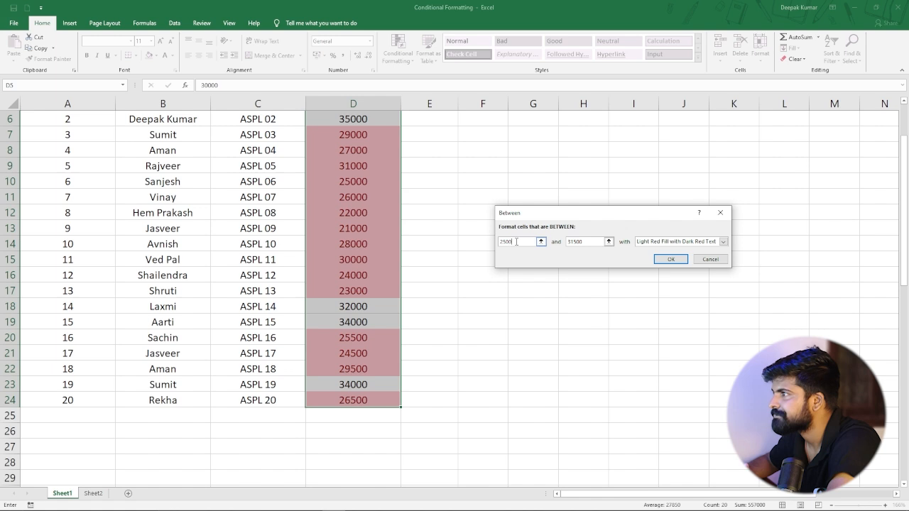
{"action": "type", "text": "0"}
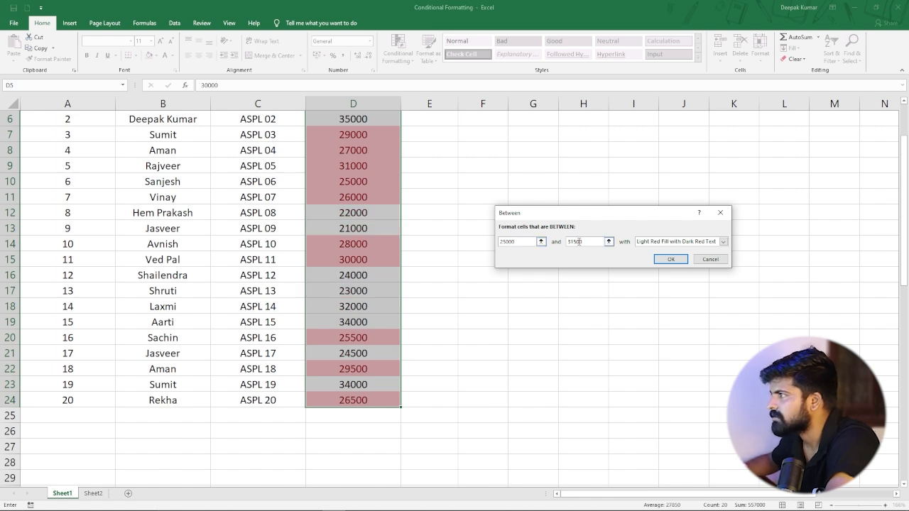
{"action": "key", "text": "BackSpace"}
{"action": "key", "text": "BackSpace"}
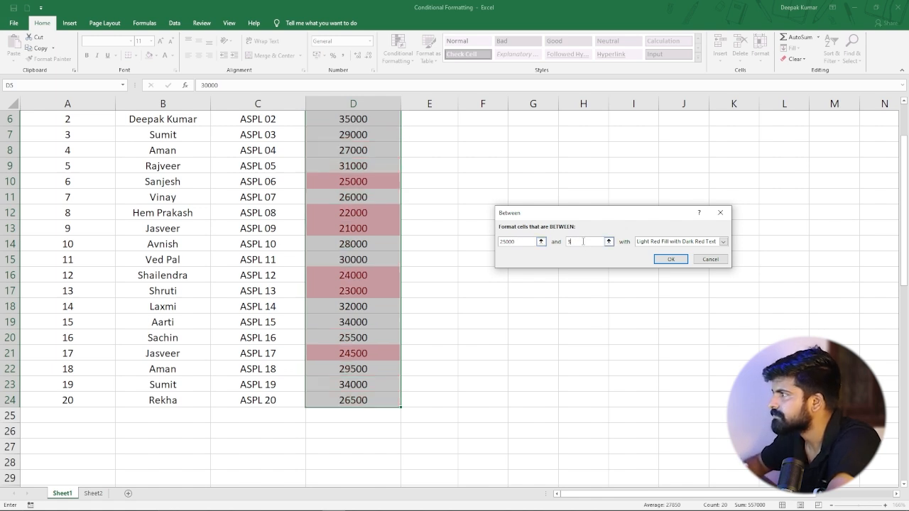
{"action": "type", "text": "0000"}
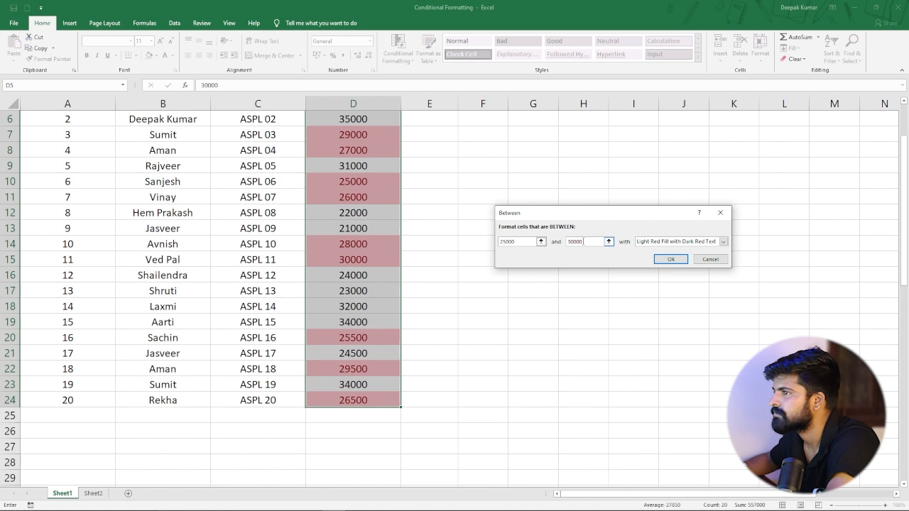
{"action": "left_click", "coordinate": [665, 260]}
{"action": "left_click", "coordinate": [437, 269]}
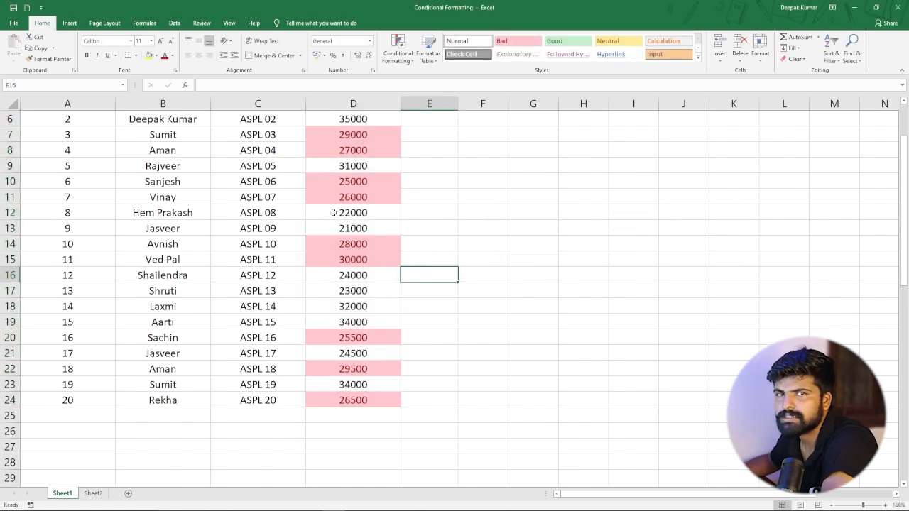
Change the salary in cell D15 to 30001.
{"action": "scroll", "coordinate": [349, 204], "scroll_direction": "up", "scroll_amount": 2}
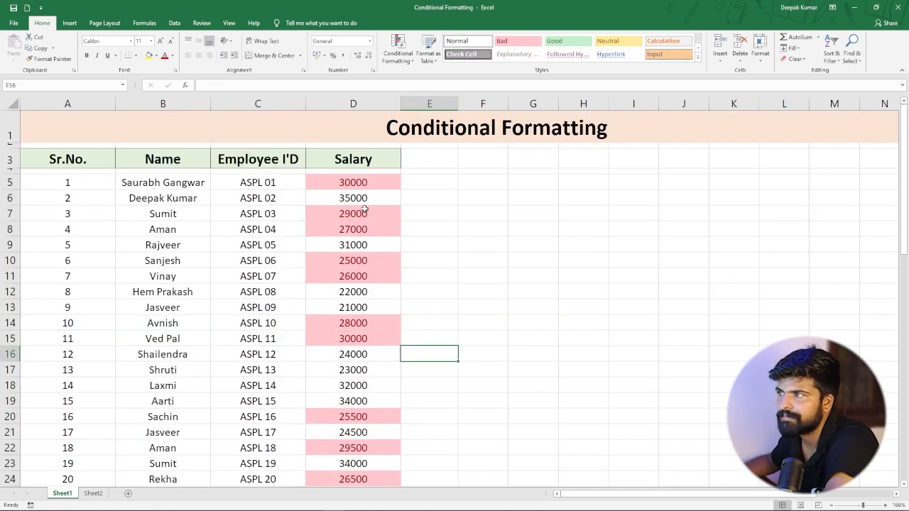
{"action": "left_click", "coordinate": [354, 201]}
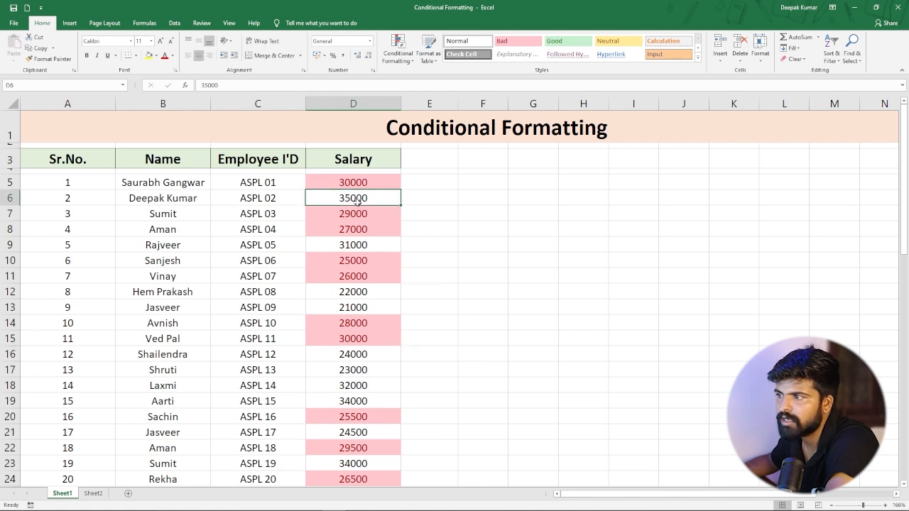
{"action": "scroll", "coordinate": [357, 201], "scroll_direction": "down", "scroll_amount": 3}
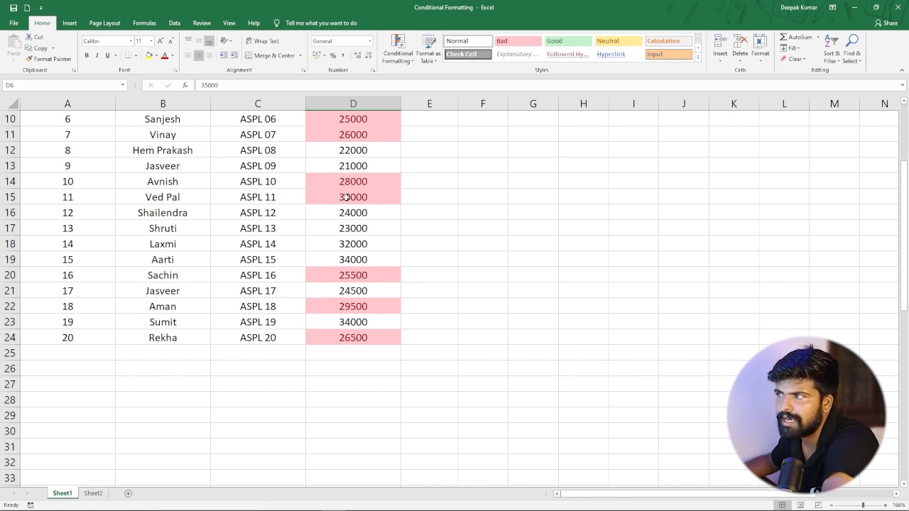
{"action": "left_click", "coordinate": [352, 196]}
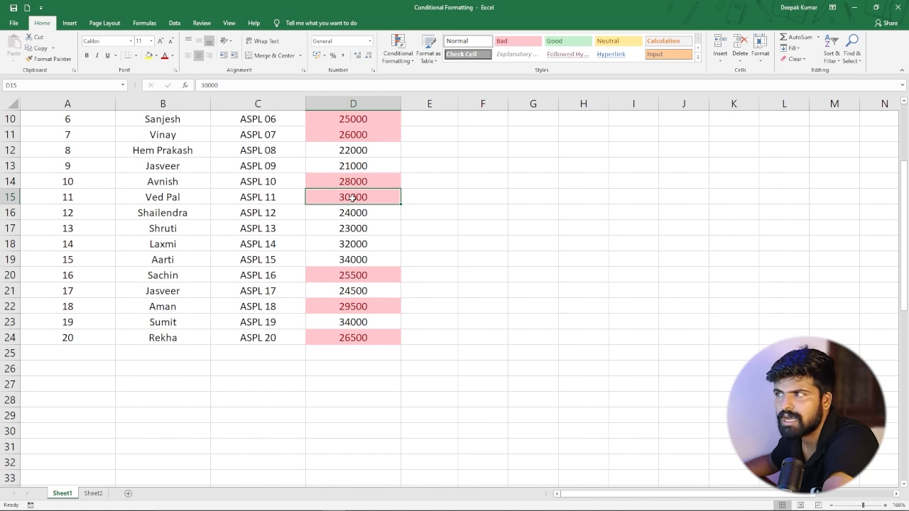
{"action": "double_click", "coordinate": [372, 196]}
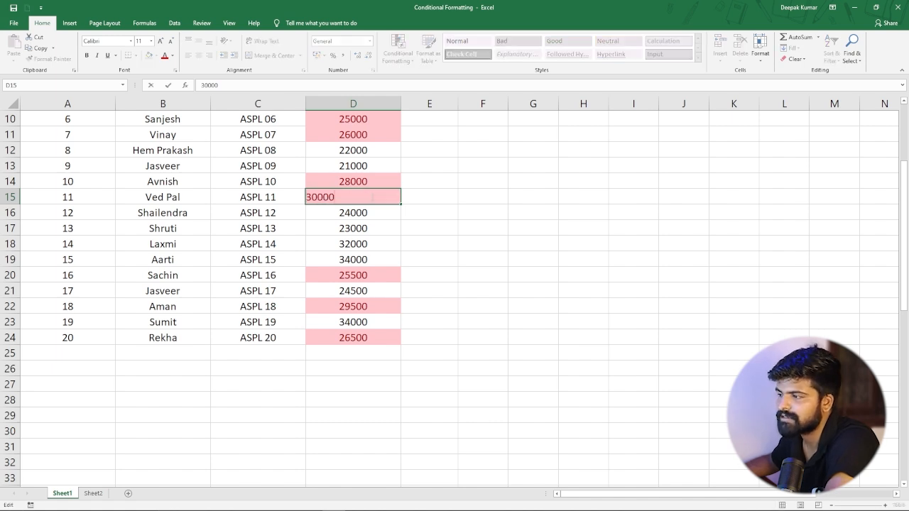
{"action": "key", "text": "BackSpace"}
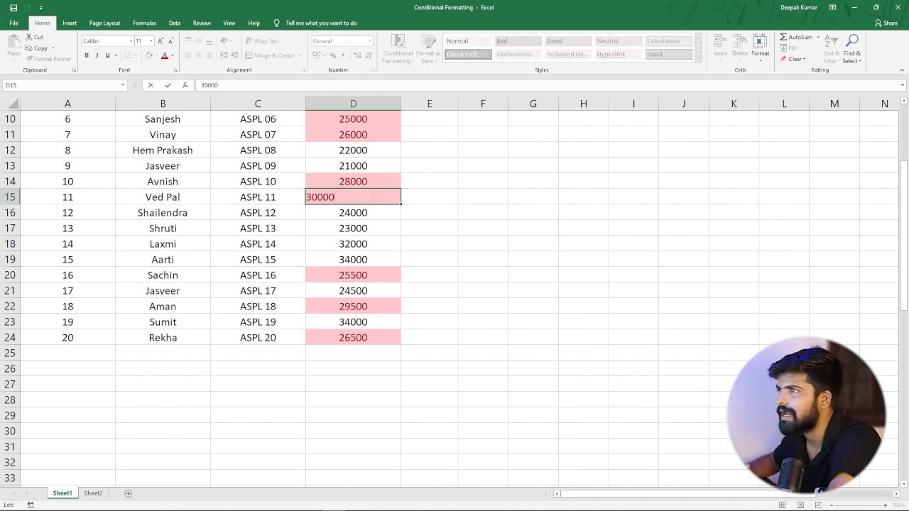
{"action": "type", "text": "0"}
{"action": "key", "text": "Return"}
{"action": "key", "text": "Return"}
{"action": "left_click", "coordinate": [370, 197]}
{"action": "double_click", "coordinate": [370, 197]}
{"action": "key", "text": "BackSpace"}
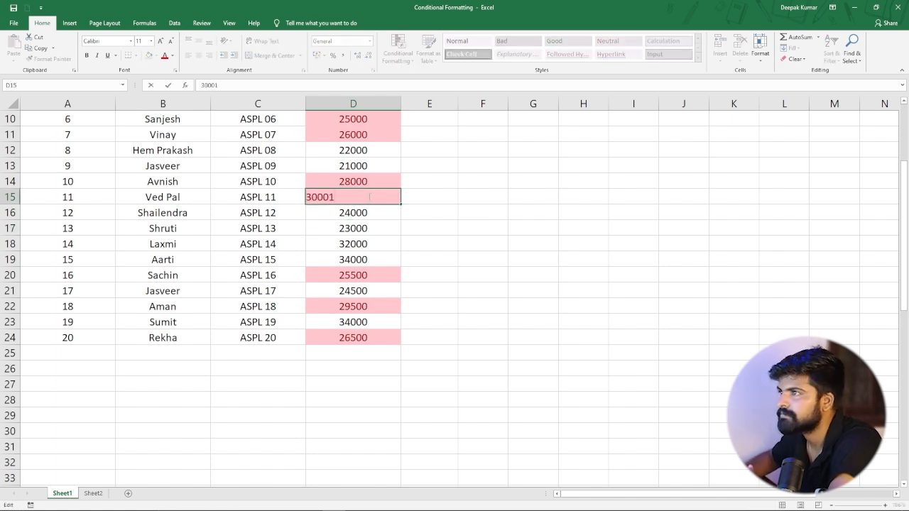
{"action": "type", "text": "1"}
{"action": "key", "text": "Return"}
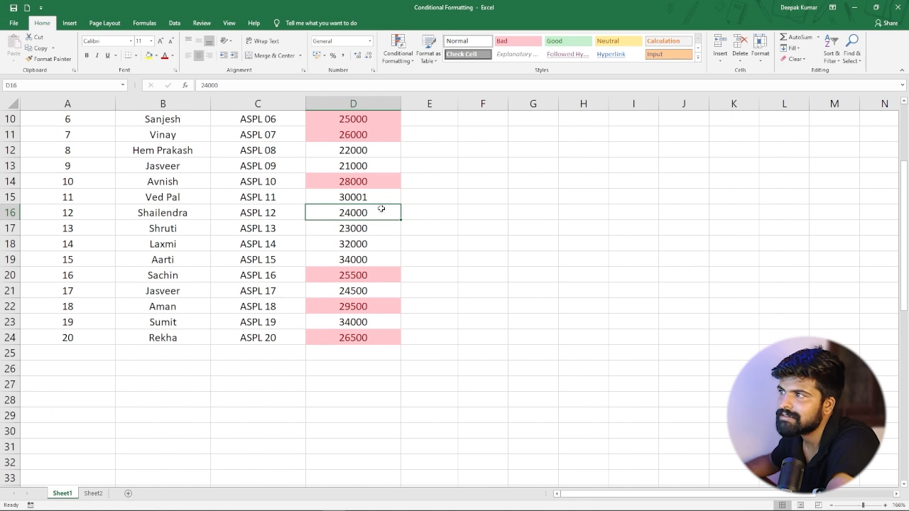
{"action": "left_click", "coordinate": [353, 199]}
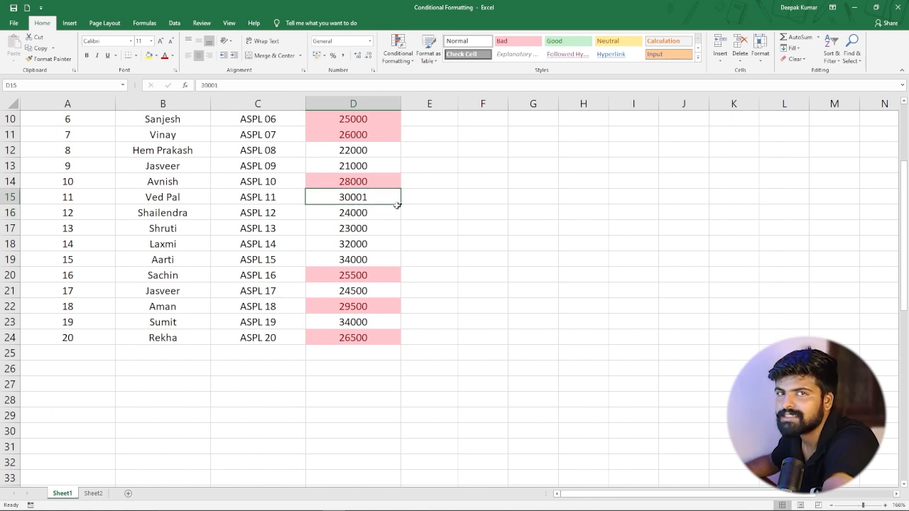
{"action": "scroll", "coordinate": [360, 234], "scroll_direction": "up", "scroll_amount": 3}
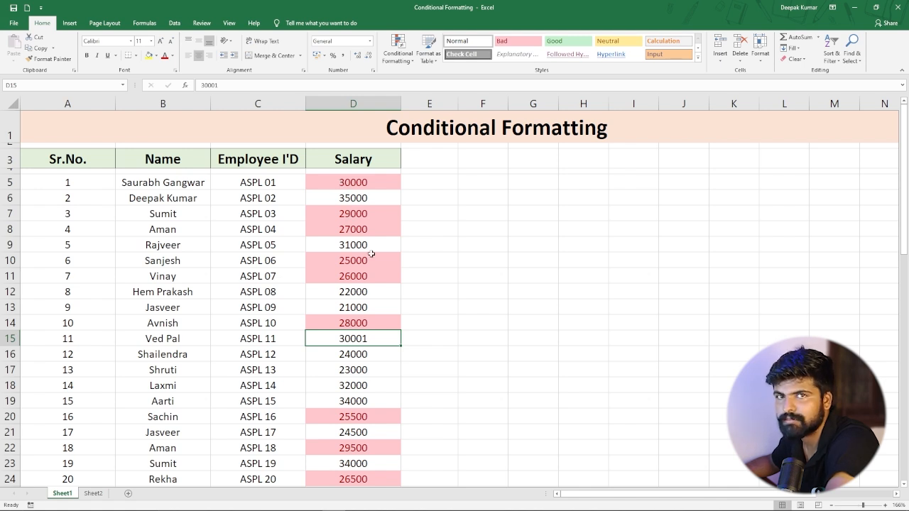
{"action": "scroll", "coordinate": [368, 222], "scroll_direction": "down", "scroll_amount": 1}
{"action": "scroll", "coordinate": [368, 215], "scroll_direction": "up", "scroll_amount": 1}
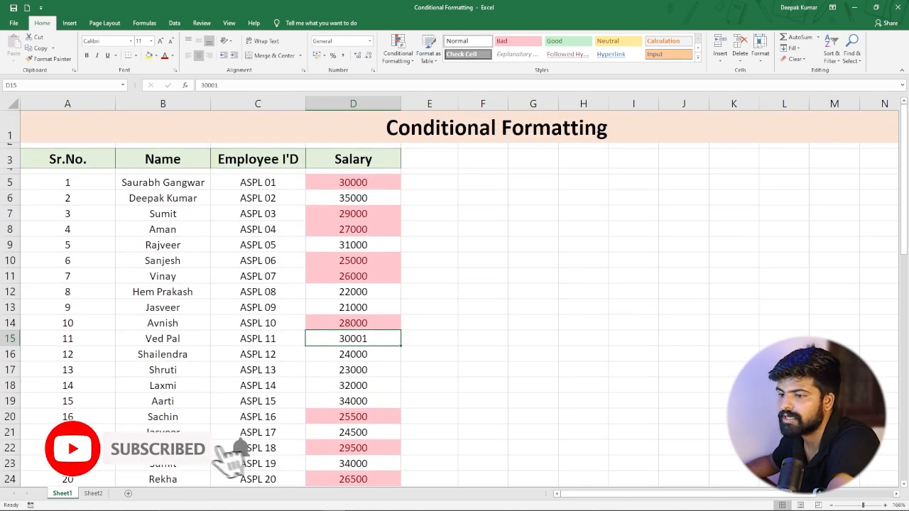
On Sheet2, highlight monthly sales in D4:I63 between 15000 and 20000 with Light Red Fill with Dark Red Text.
{"action": "left_click", "coordinate": [93, 493]}
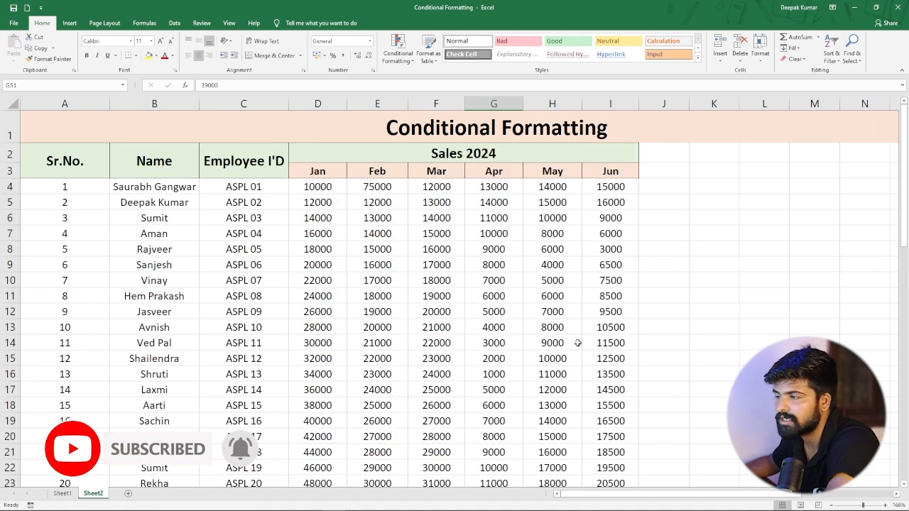
{"action": "scroll", "coordinate": [450, 286], "scroll_direction": "down", "scroll_amount": 1}
{"action": "scroll", "coordinate": [450, 286], "scroll_direction": "down", "scroll_amount": 3}
{"action": "scroll", "coordinate": [440, 327], "scroll_direction": "up", "scroll_amount": 3}
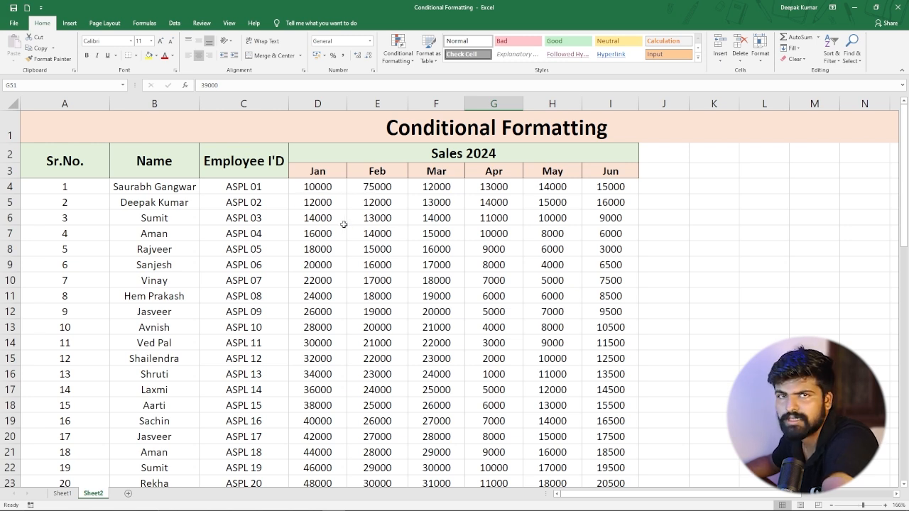
{"action": "left_click_drag", "start_coordinate": [320, 188], "coordinate": [610, 446]}
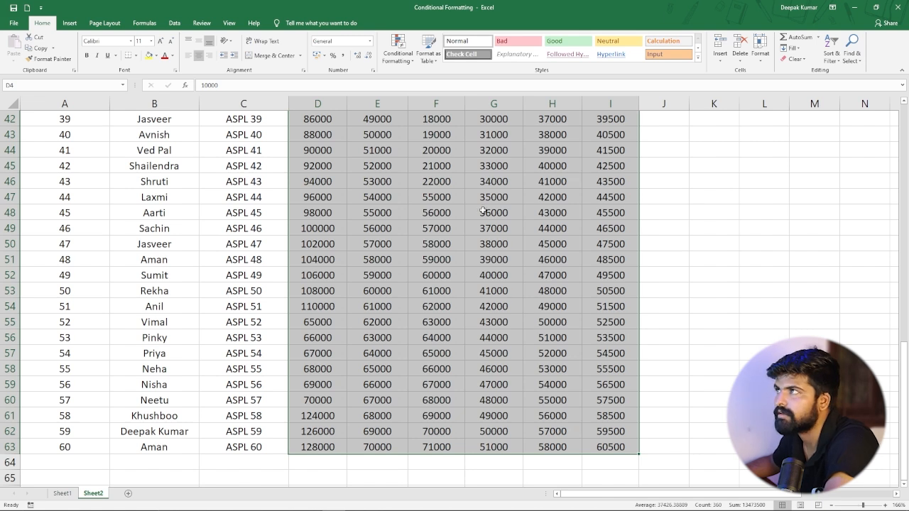
{"action": "left_click", "coordinate": [398, 52]}
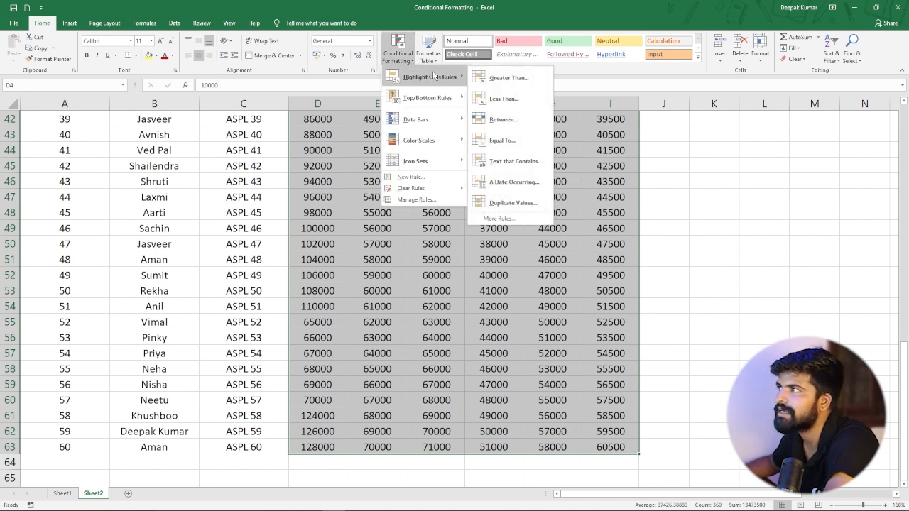
{"action": "left_click", "coordinate": [514, 125]}
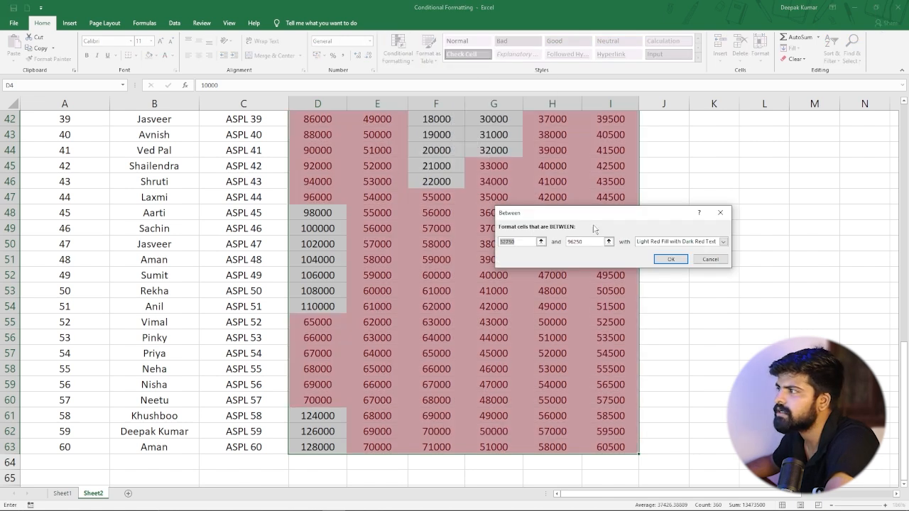
{"action": "key", "text": "BackSpace"}
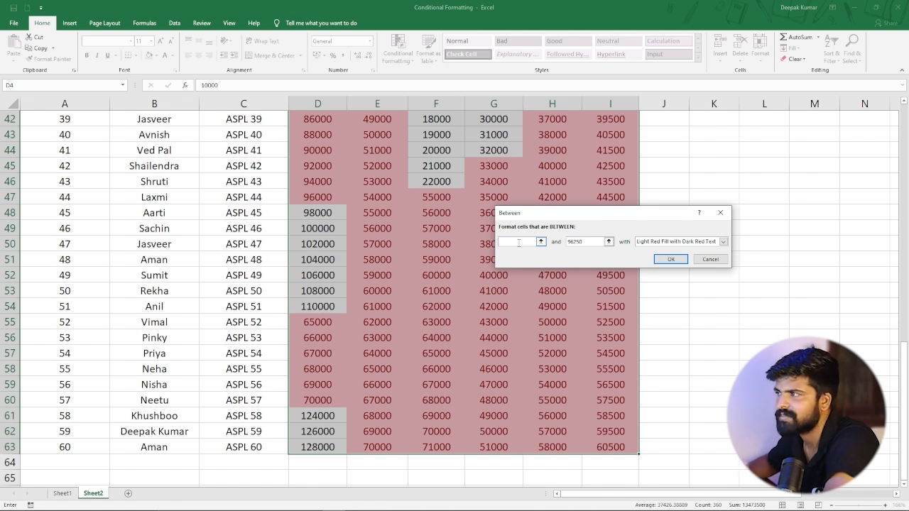
{"action": "type", "text": "15000"}
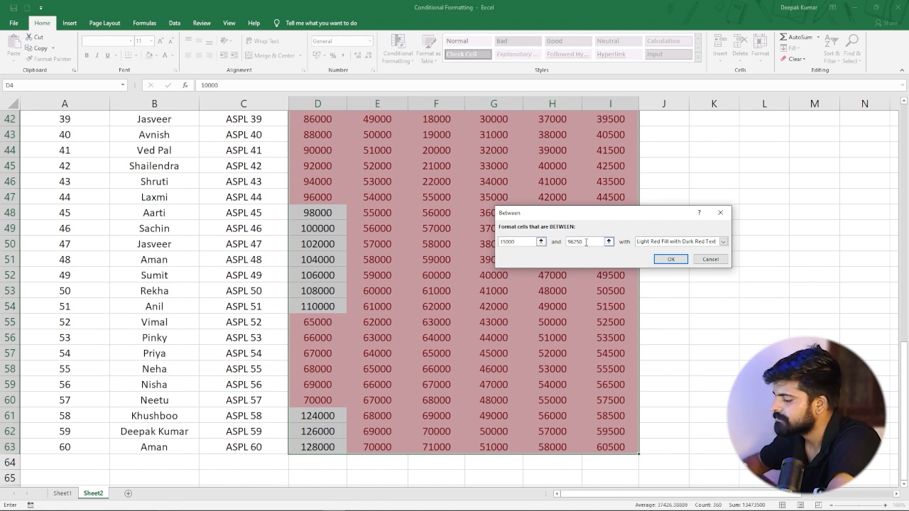
{"action": "key", "text": "BackSpace"}
{"action": "key", "text": "BackSpace"}
{"action": "key", "text": "BackSpace"}
{"action": "type", "text": "20000"}
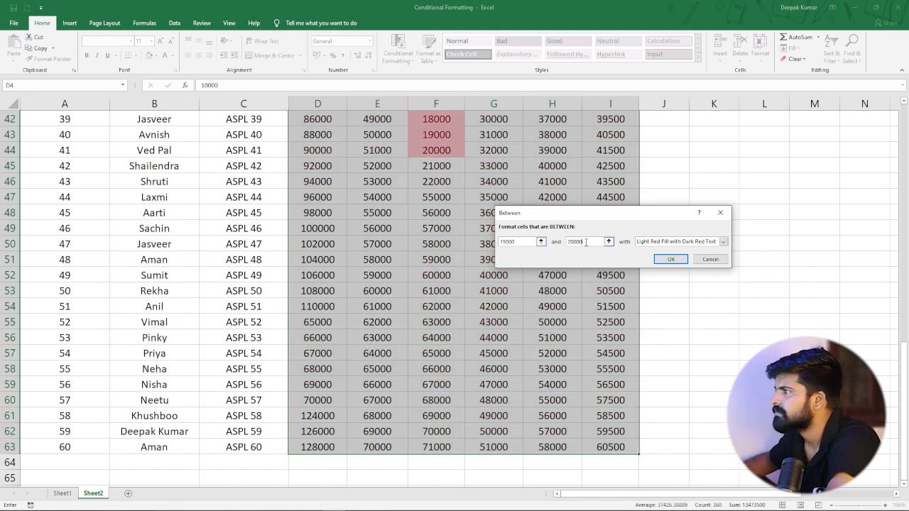
{"action": "left_click", "coordinate": [665, 262]}
Review the highlighted values across the monthly sales table.
{"action": "scroll", "coordinate": [463, 284], "scroll_direction": "up", "scroll_amount": 3}
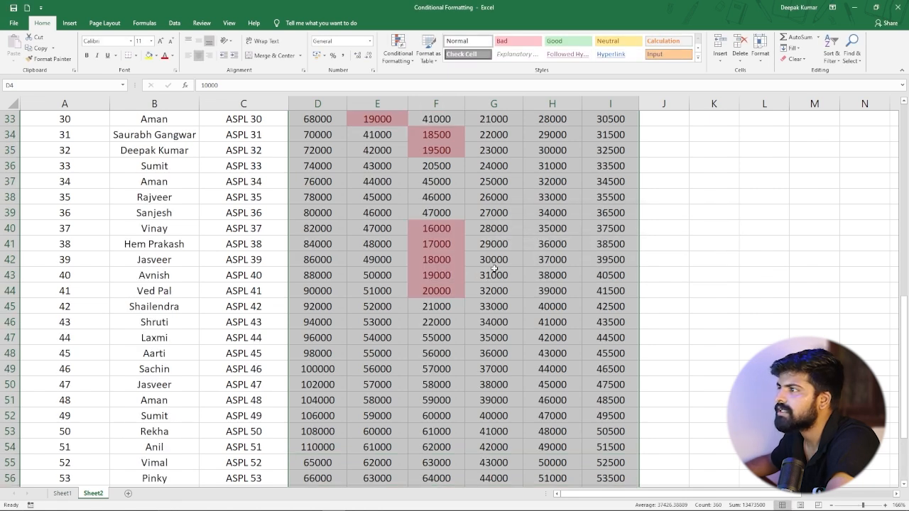
{"action": "scroll", "coordinate": [494, 270], "scroll_direction": "up", "scroll_amount": 3}
{"action": "scroll", "coordinate": [497, 277], "scroll_direction": "up", "scroll_amount": 2}
{"action": "left_click", "coordinate": [550, 309]}
{"action": "scroll", "coordinate": [567, 228], "scroll_direction": "up", "scroll_amount": 4}
{"action": "scroll", "coordinate": [394, 249], "scroll_direction": "up", "scroll_amount": 2}
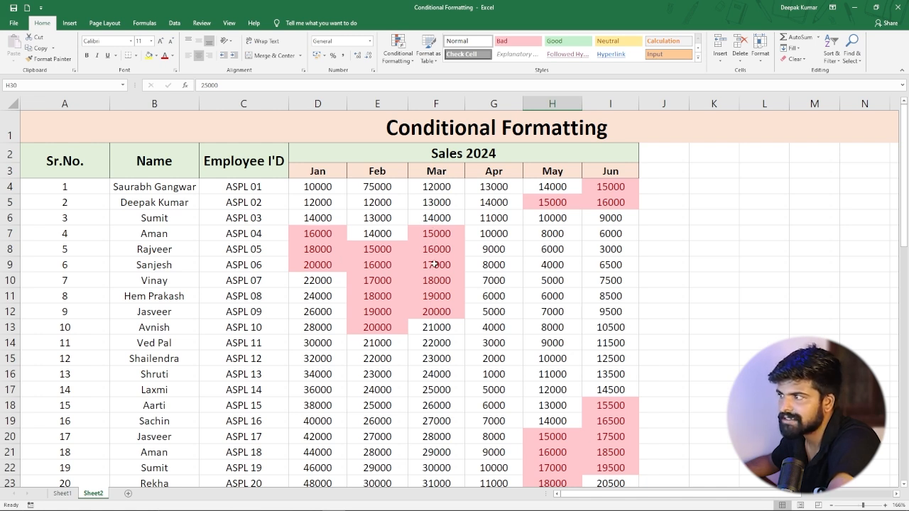
{"action": "scroll", "coordinate": [612, 202], "scroll_direction": "down", "scroll_amount": 6}
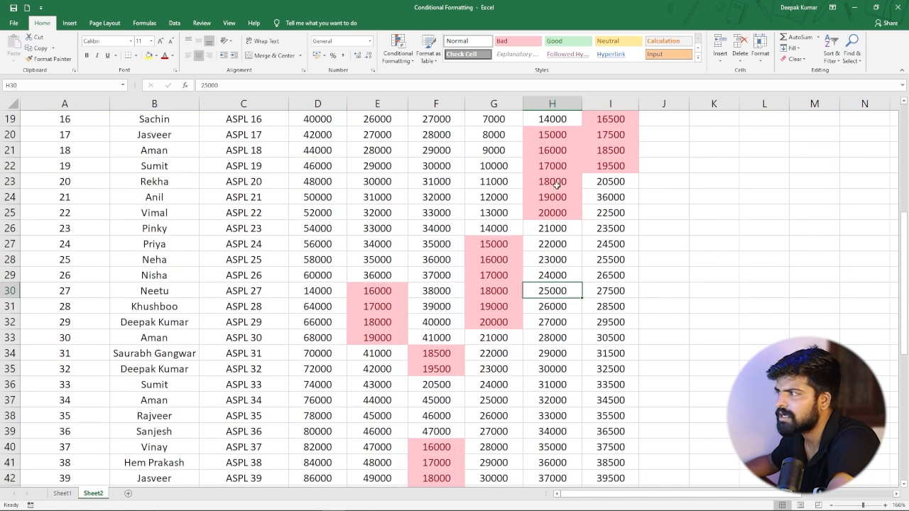
{"action": "scroll", "coordinate": [532, 235], "scroll_direction": "down", "scroll_amount": 4}
{"action": "scroll", "coordinate": [478, 287], "scroll_direction": "up", "scroll_amount": 3}
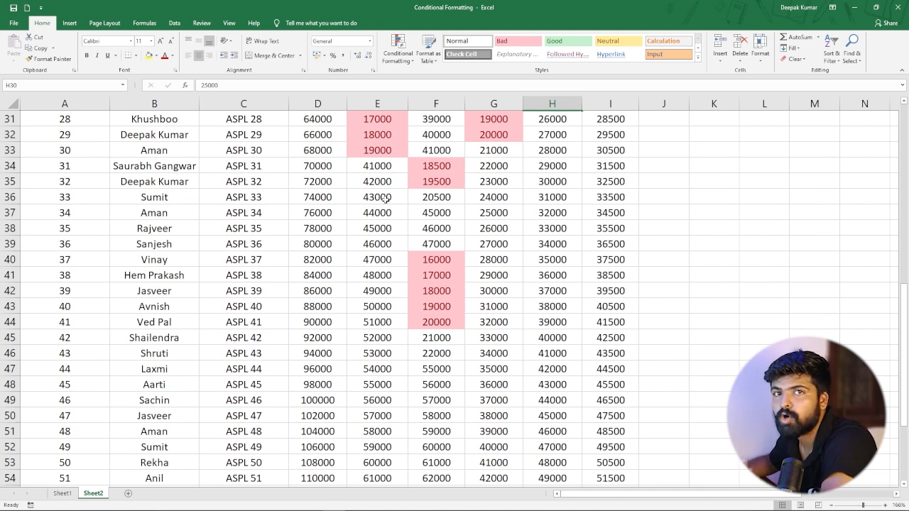
{"action": "scroll", "coordinate": [402, 202], "scroll_direction": "up", "scroll_amount": 10}
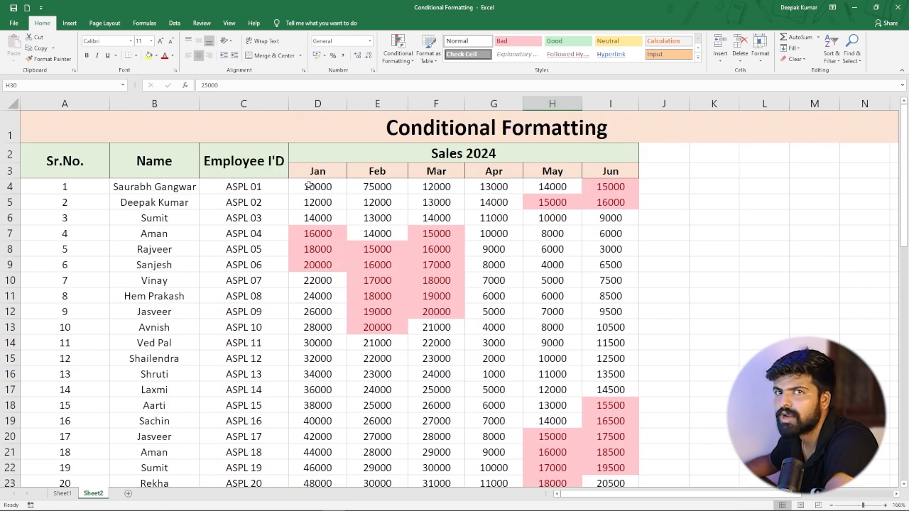
Clear all conditional formatting rules from the entire Sheet2.
{"action": "left_click_drag", "start_coordinate": [309, 186], "coordinate": [623, 429]}
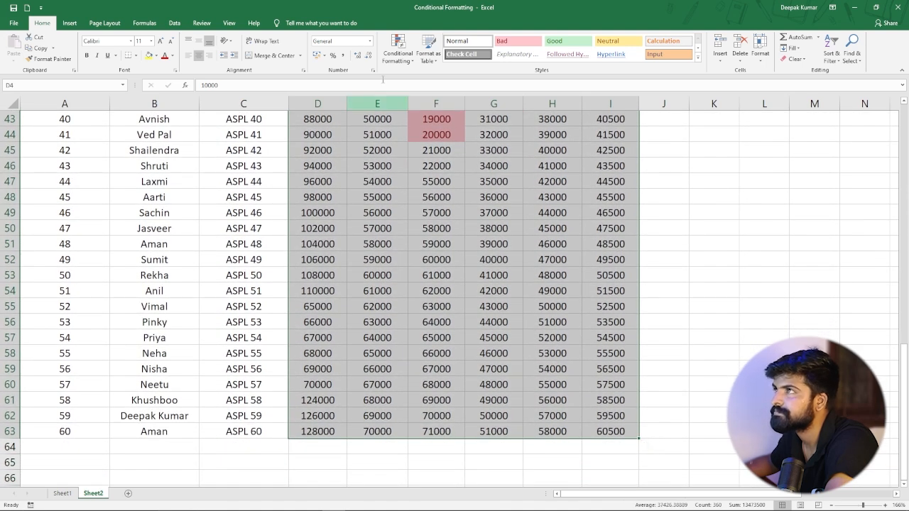
{"action": "left_click", "coordinate": [397, 50]}
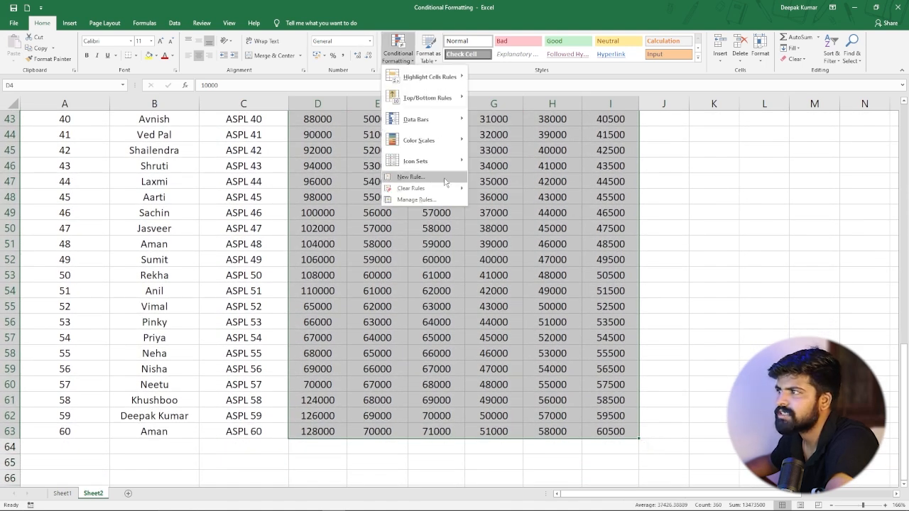
{"action": "mouse_move", "coordinate": [460, 190]}
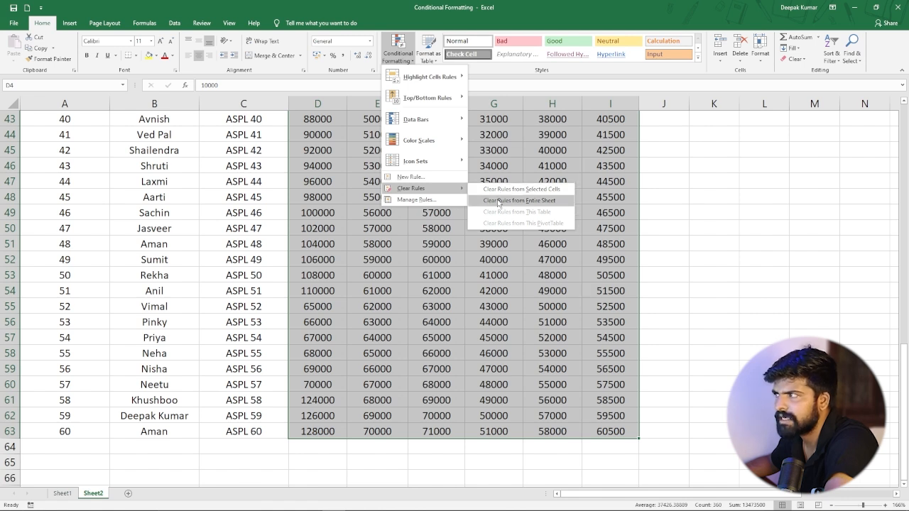
{"action": "left_click", "coordinate": [498, 201]}
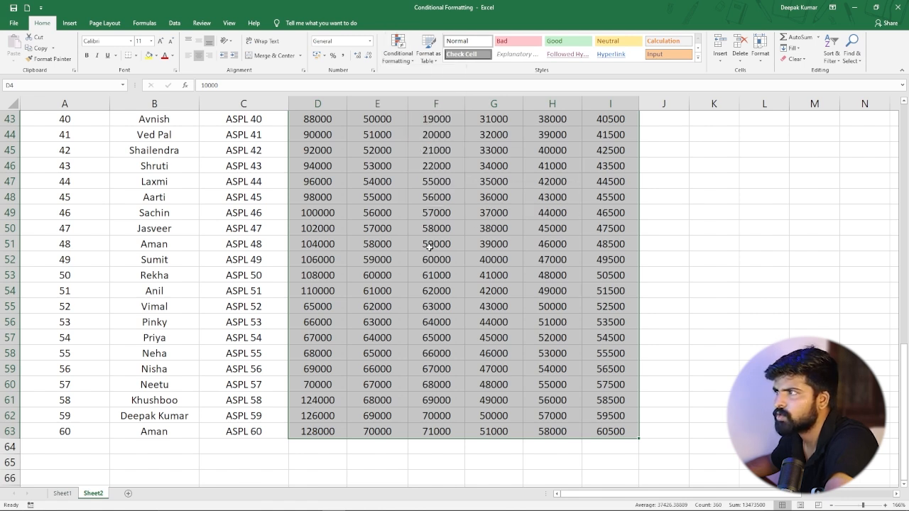
Switch to Sheet1 and clear all conditional formatting rules from the entire sheet.
{"action": "left_click", "coordinate": [430, 244]}
{"action": "scroll", "coordinate": [412, 200], "scroll_direction": "up", "scroll_amount": 7}
{"action": "scroll", "coordinate": [407, 202], "scroll_direction": "up", "scroll_amount": 2}
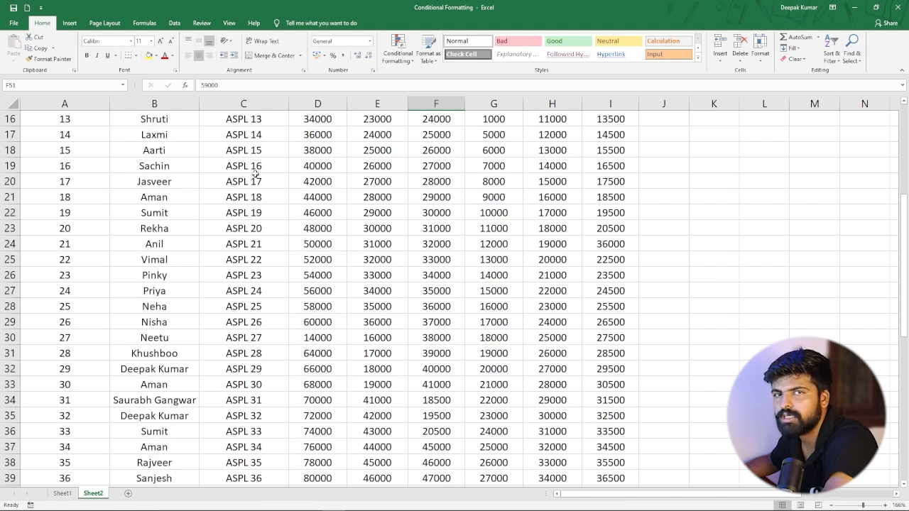
{"action": "scroll", "coordinate": [430, 204], "scroll_direction": "up", "scroll_amount": 5}
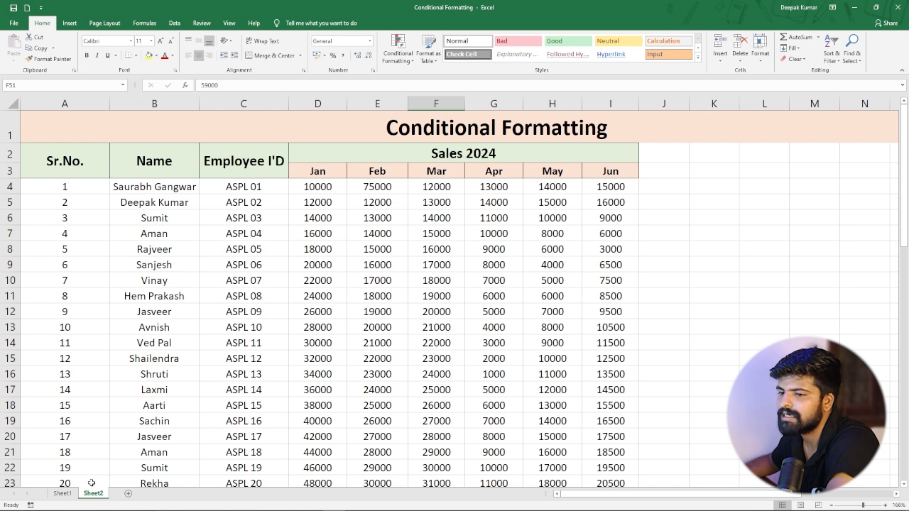
{"action": "left_click", "coordinate": [62, 492]}
{"action": "left_click_drag", "start_coordinate": [339, 178], "coordinate": [355, 373]}
{"action": "left_click", "coordinate": [411, 61]}
{"action": "mouse_move", "coordinate": [437, 187]}
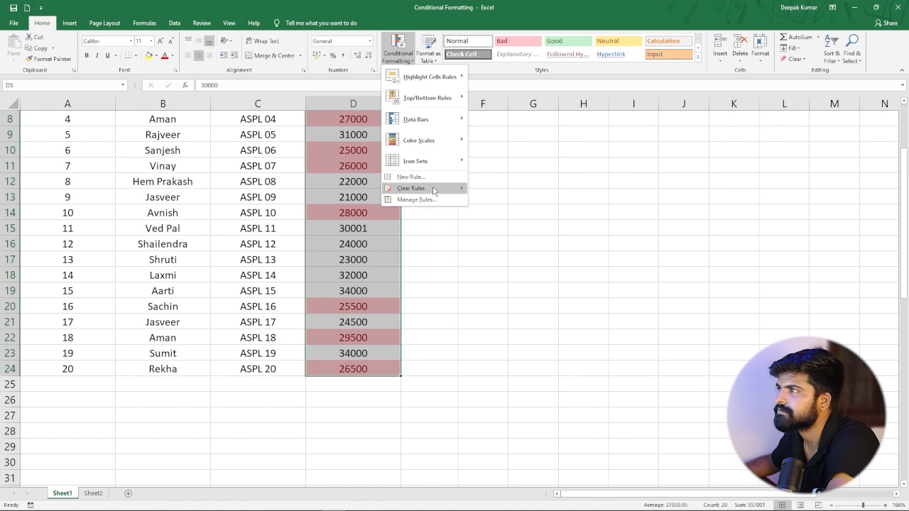
{"action": "left_click", "coordinate": [494, 199]}
{"action": "left_click", "coordinate": [359, 210]}
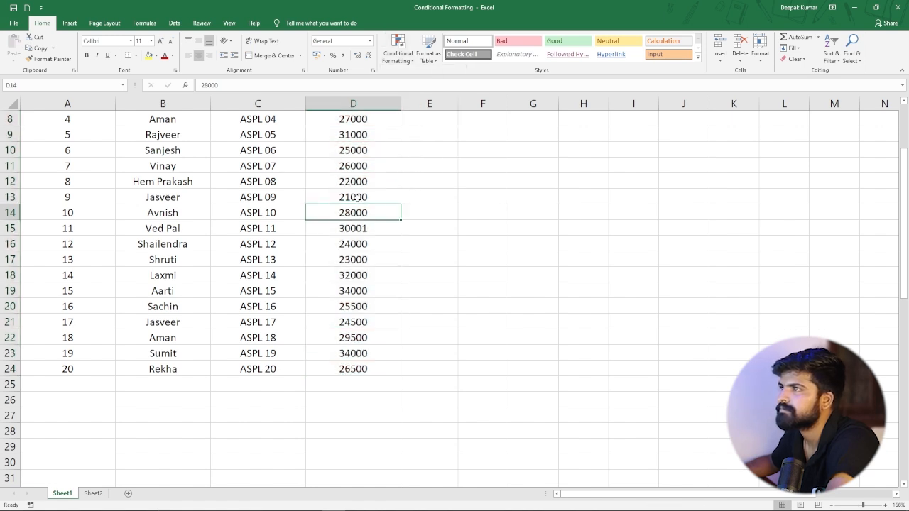
Highlight salaries in D5:D24 equal to 25000 with Light Red Fill with Dark Red Text.
{"action": "scroll", "coordinate": [350, 122], "scroll_direction": "up", "scroll_amount": 3}
{"action": "left_click_drag", "start_coordinate": [355, 183], "coordinate": [353, 416]}
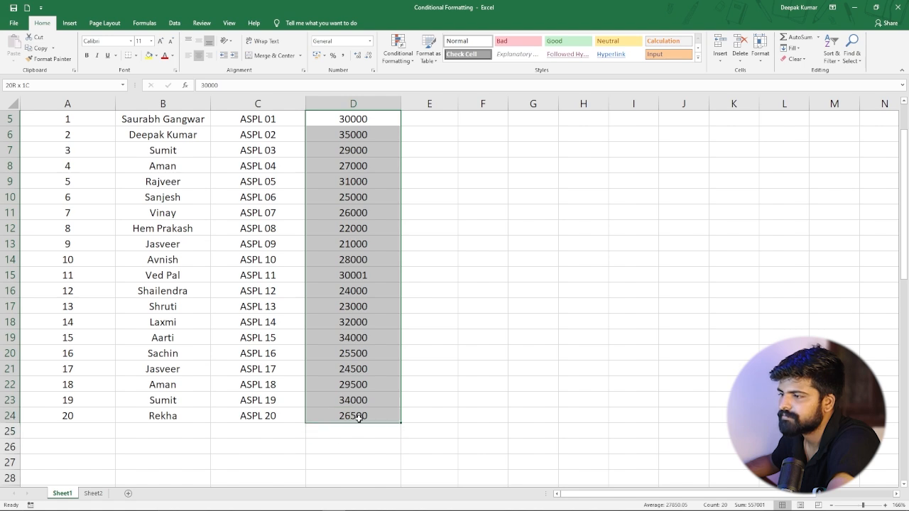
{"action": "left_click", "coordinate": [398, 51]}
{"action": "mouse_move", "coordinate": [430, 77]}
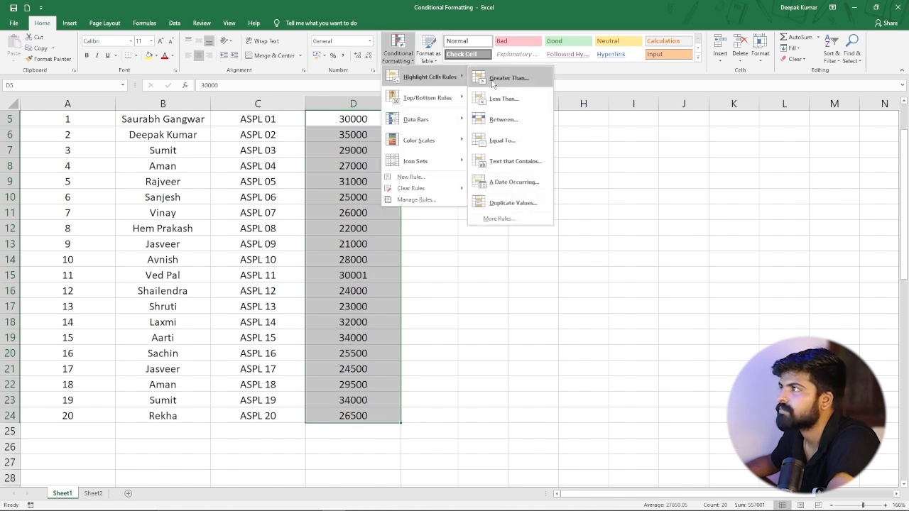
{"action": "left_click", "coordinate": [523, 145]}
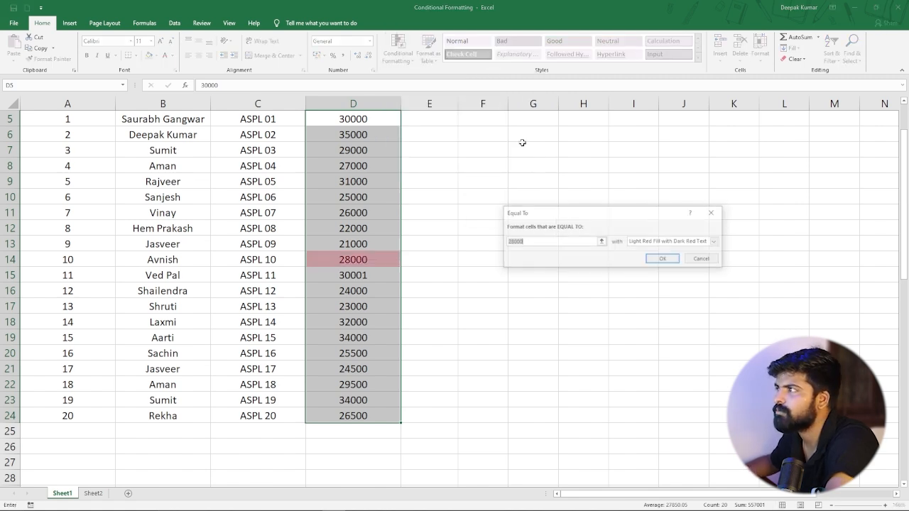
{"action": "scroll", "coordinate": [379, 213], "scroll_direction": "up", "scroll_amount": 2}
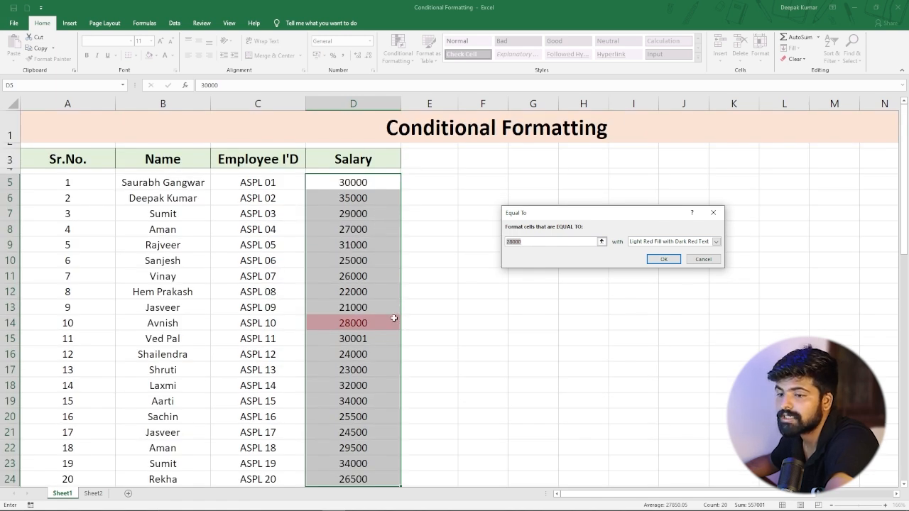
{"action": "scroll", "coordinate": [392, 317], "scroll_direction": "down", "scroll_amount": 2}
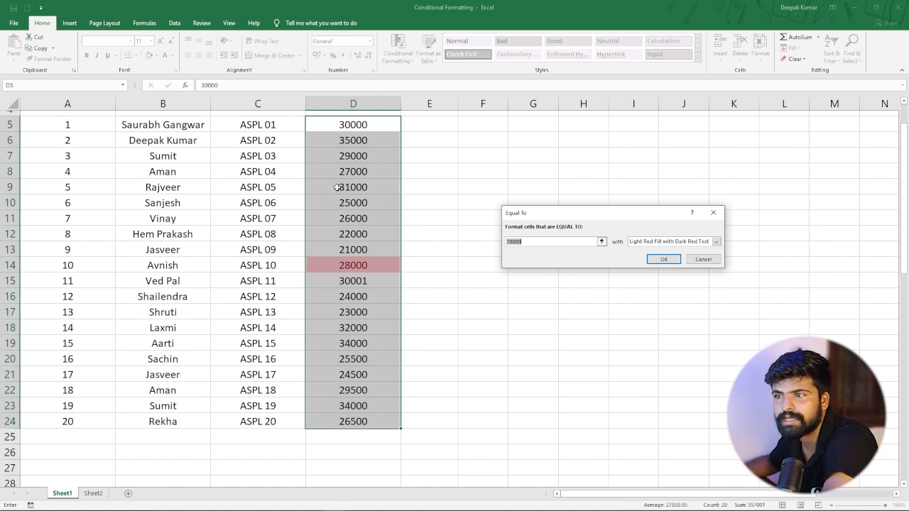
{"action": "left_click", "coordinate": [531, 241]}
{"action": "key", "text": "BackSpace"}
{"action": "key", "text": "BackSpace"}
{"action": "key", "text": "BackSpace"}
{"action": "key", "text": "BackSpace"}
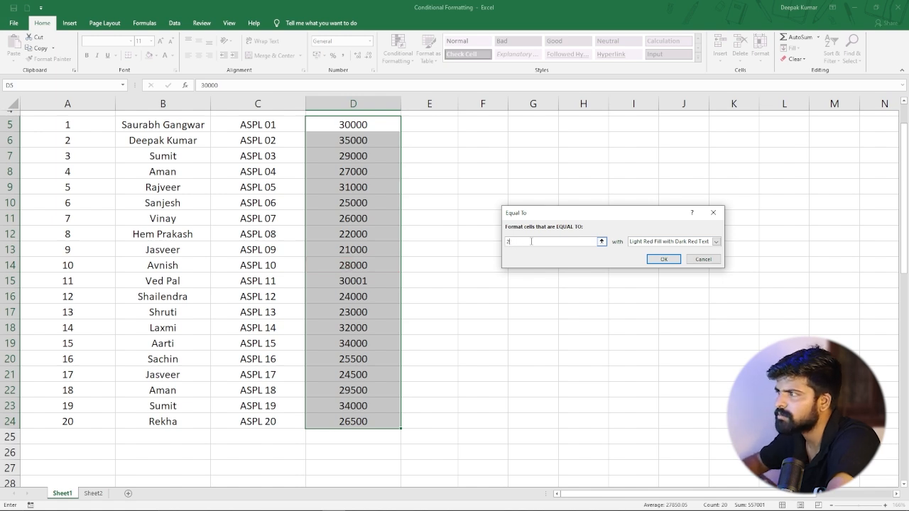
{"action": "type", "text": "5000"}
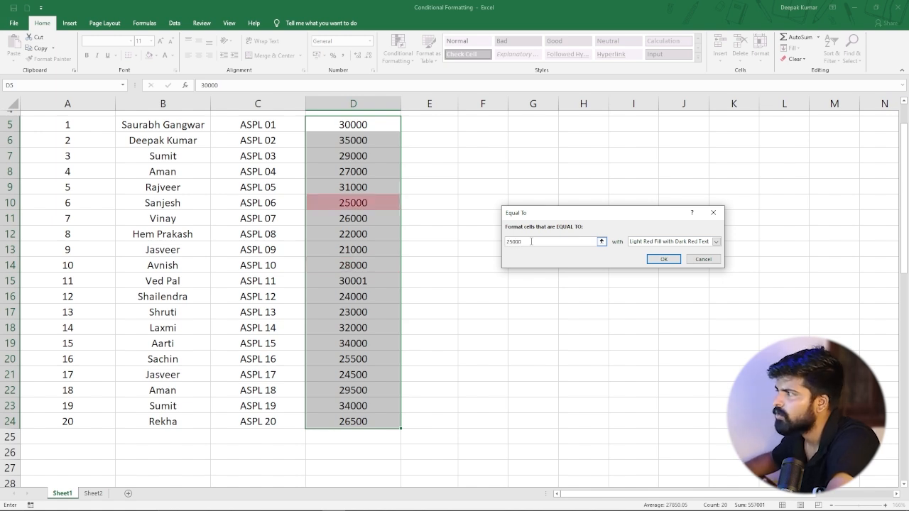
{"action": "left_click", "coordinate": [667, 259]}
Change the salary in cell D16 to 25000.
{"action": "scroll", "coordinate": [320, 288], "scroll_direction": "up", "scroll_amount": 1}
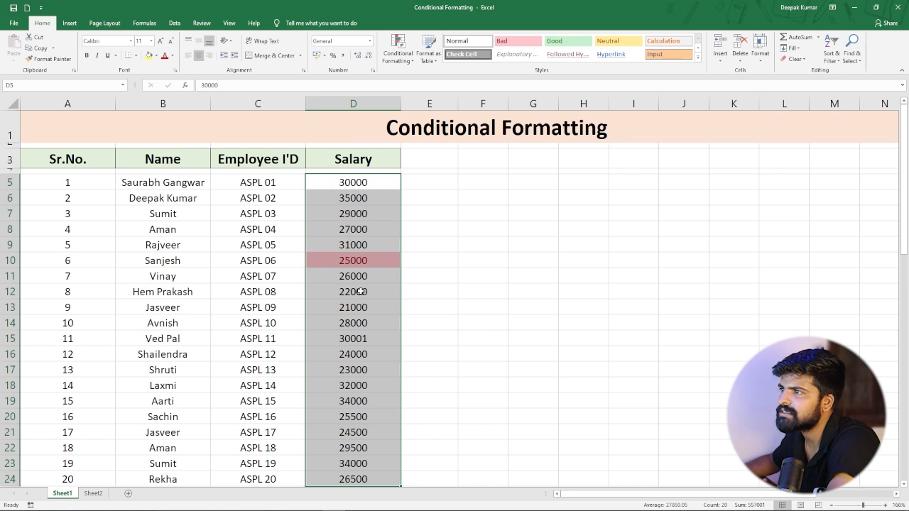
{"action": "left_click", "coordinate": [360, 292]}
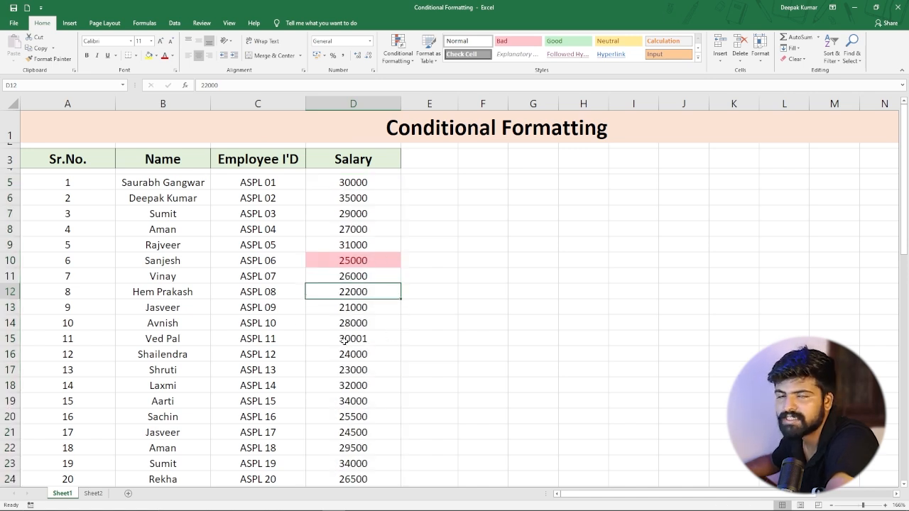
{"action": "left_click", "coordinate": [349, 356]}
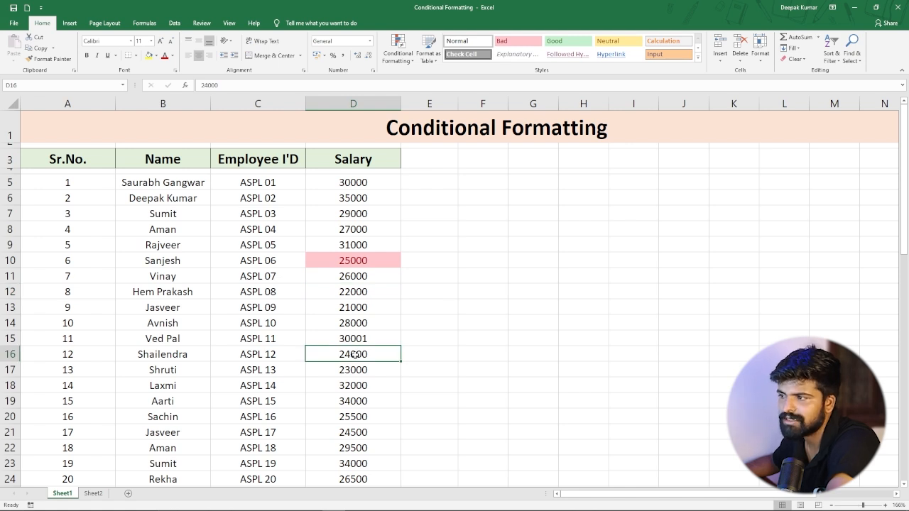
{"action": "double_click", "coordinate": [353, 354]}
{"action": "left_click", "coordinate": [320, 354]}
{"action": "key", "text": "BackSpace"}
{"action": "type", "text": "5"}
{"action": "key", "text": "Return"}
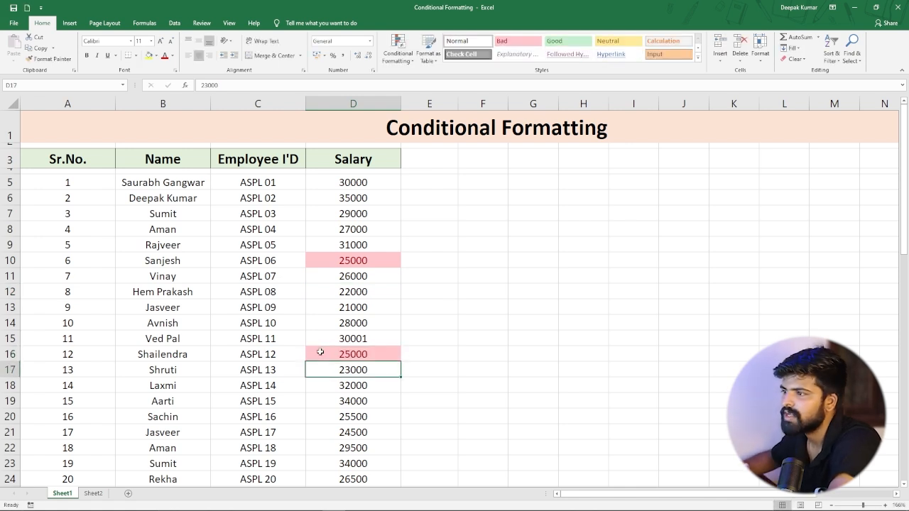
{"action": "left_click", "coordinate": [373, 352]}
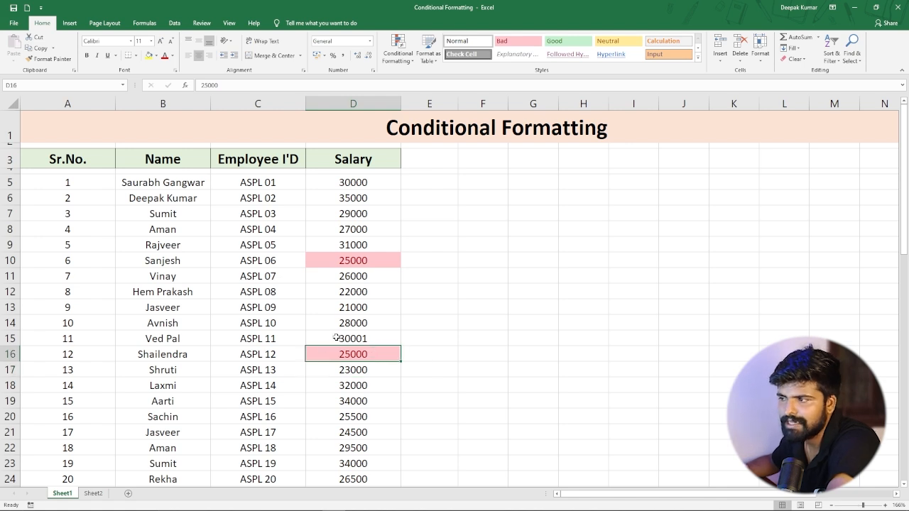
{"action": "scroll", "coordinate": [348, 337], "scroll_direction": "down", "scroll_amount": 2}
{"action": "scroll", "coordinate": [348, 337], "scroll_direction": "up", "scroll_amount": 2}
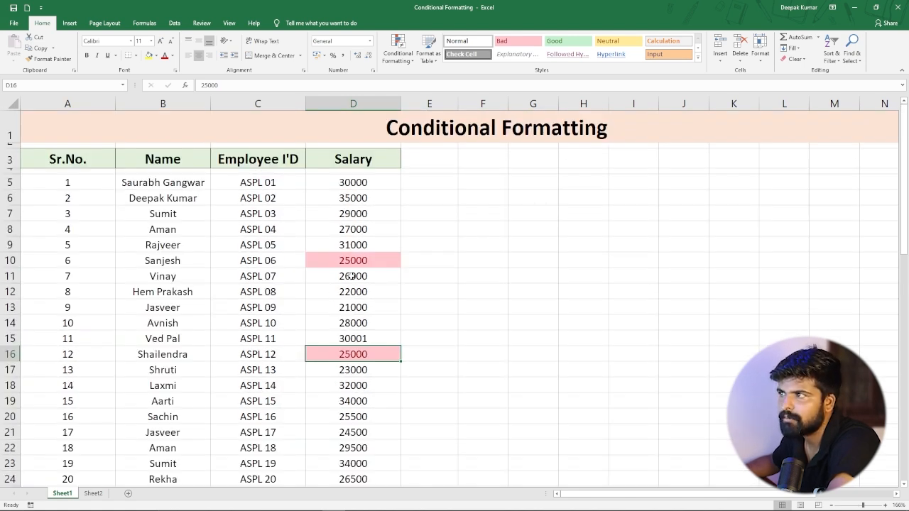
{"action": "left_click", "coordinate": [407, 62]}
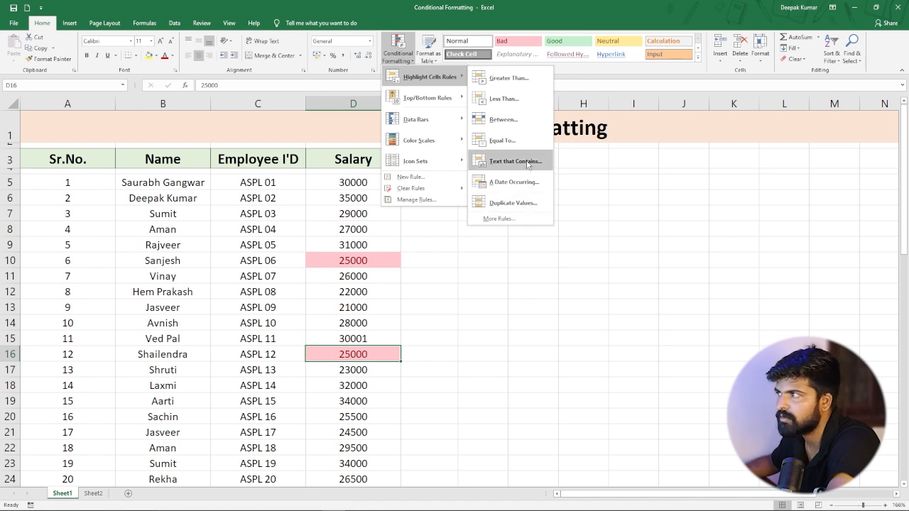
{"action": "left_click", "coordinate": [473, 254]}
{"action": "scroll", "coordinate": [227, 240], "scroll_direction": "down", "scroll_amount": 3}
{"action": "scroll", "coordinate": [217, 279], "scroll_direction": "up", "scroll_amount": 3}
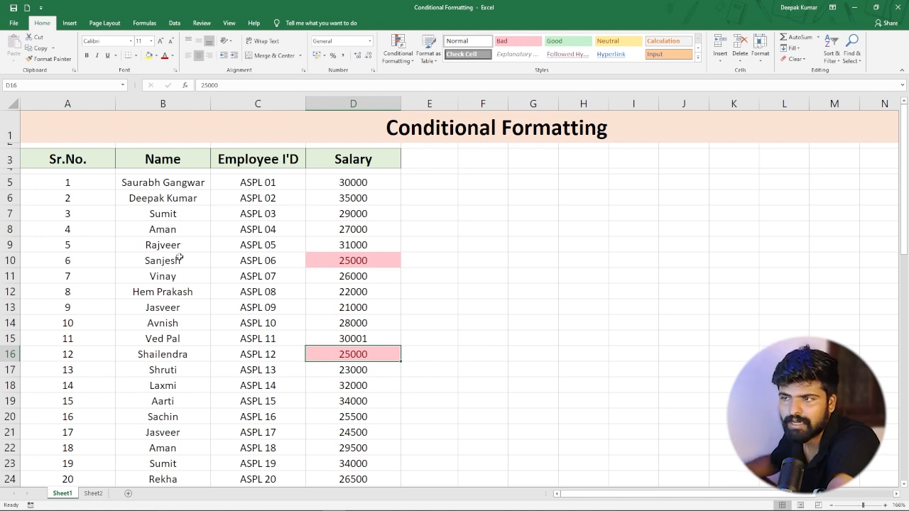
{"action": "scroll", "coordinate": [214, 363], "scroll_direction": "down", "scroll_amount": 1}
{"action": "scroll", "coordinate": [214, 363], "scroll_direction": "up", "scroll_amount": 1}
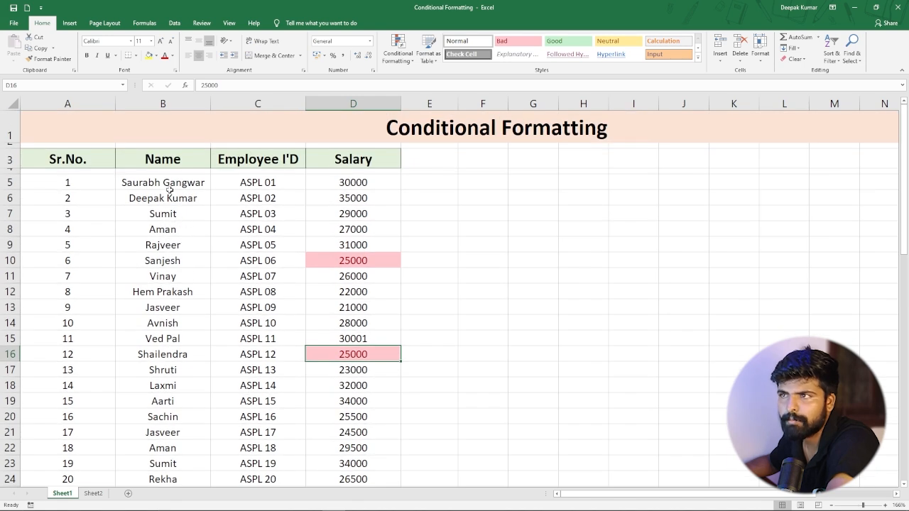
{"action": "left_click_drag", "start_coordinate": [170, 183], "coordinate": [186, 426]}
{"action": "scroll", "coordinate": [203, 353], "scroll_direction": "up", "scroll_amount": 5}
{"action": "scroll", "coordinate": [203, 353], "scroll_direction": "up", "scroll_amount": 2}
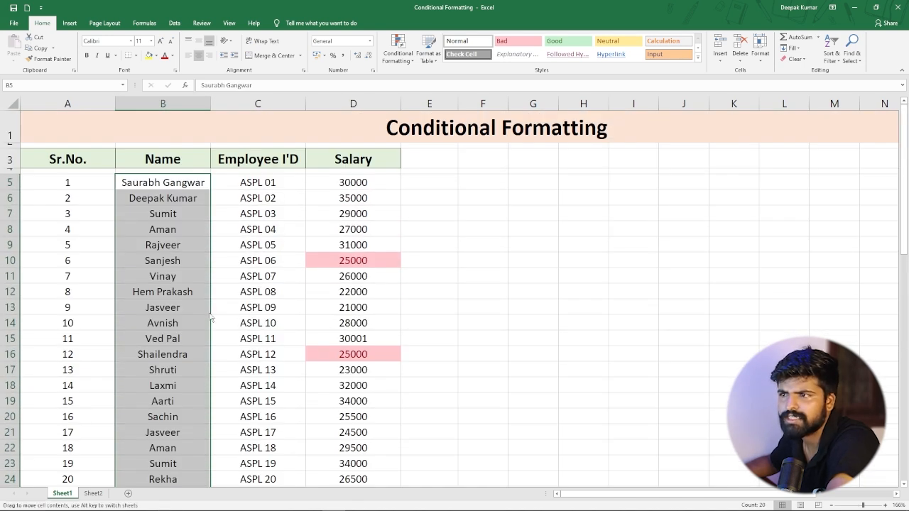
{"action": "left_click", "coordinate": [242, 260]}
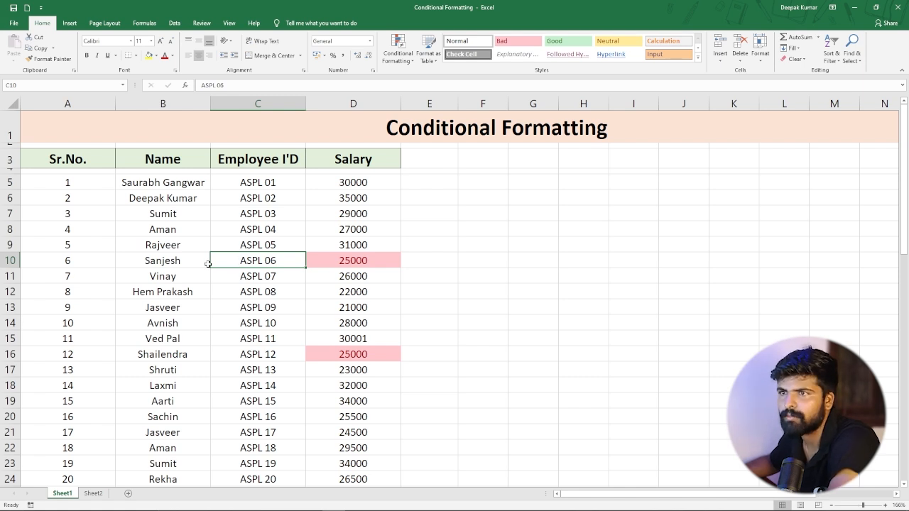
Select the employee table and highlight cells containing the text jasveer with Light Red Fill with Dark Red Text.
{"action": "key", "text": "ctrl+a"}
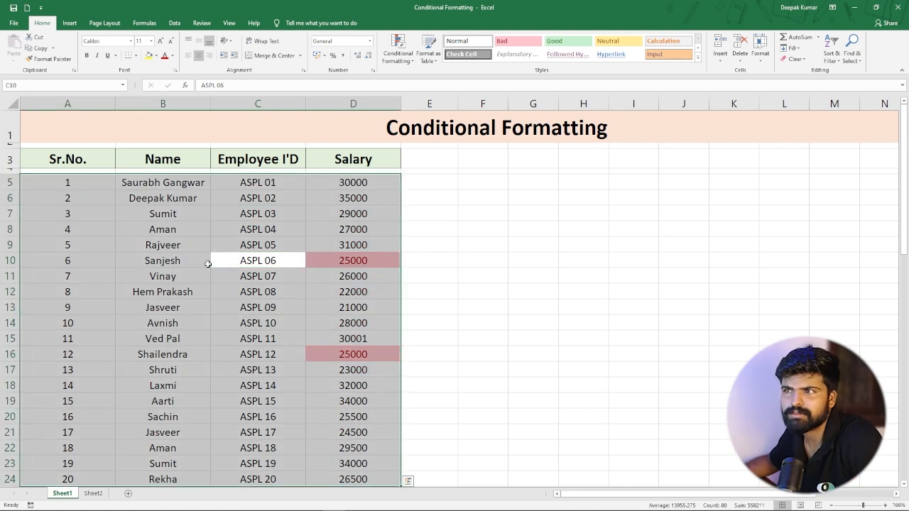
{"action": "scroll", "coordinate": [206, 266], "scroll_direction": "down", "scroll_amount": 2}
{"action": "scroll", "coordinate": [207, 268], "scroll_direction": "up", "scroll_amount": 2}
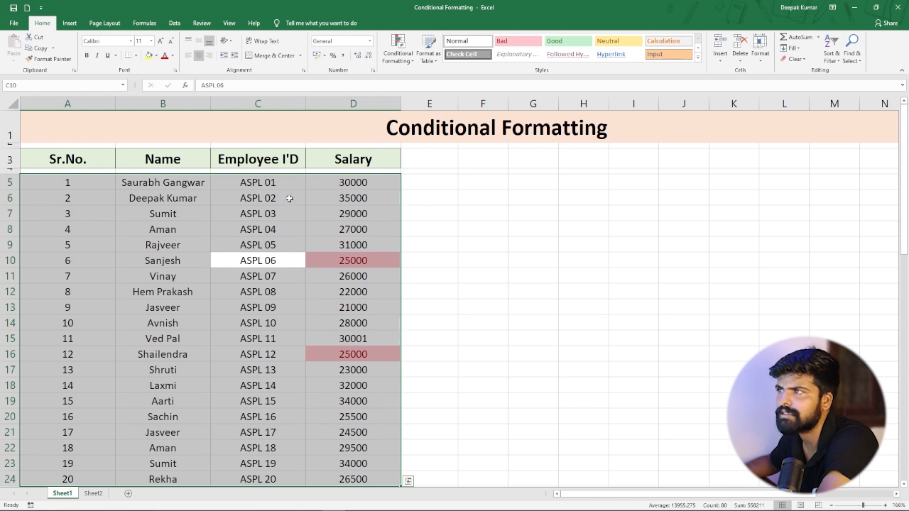
{"action": "left_click", "coordinate": [410, 62]}
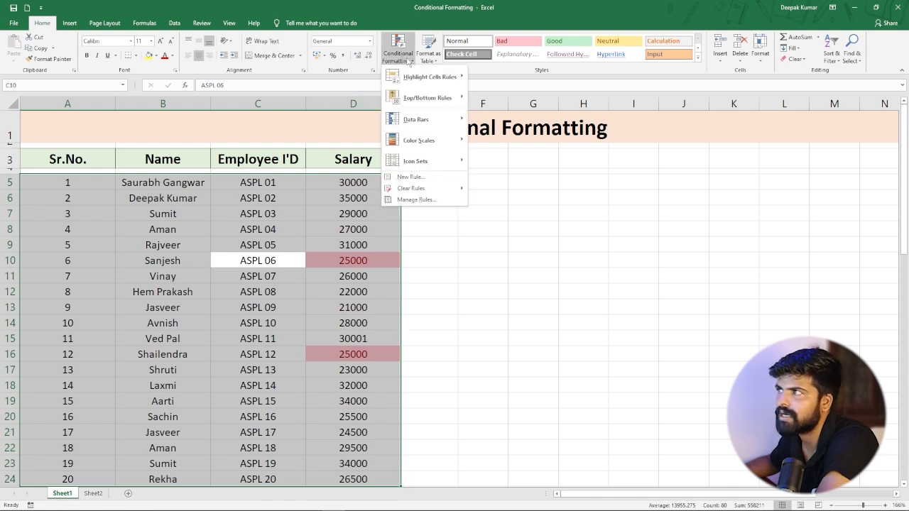
{"action": "mouse_move", "coordinate": [430, 76]}
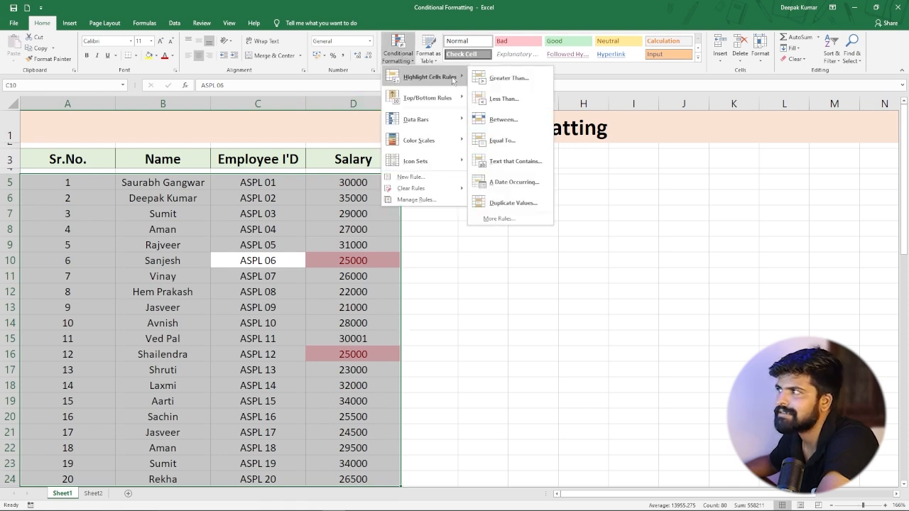
{"action": "left_click", "coordinate": [527, 166]}
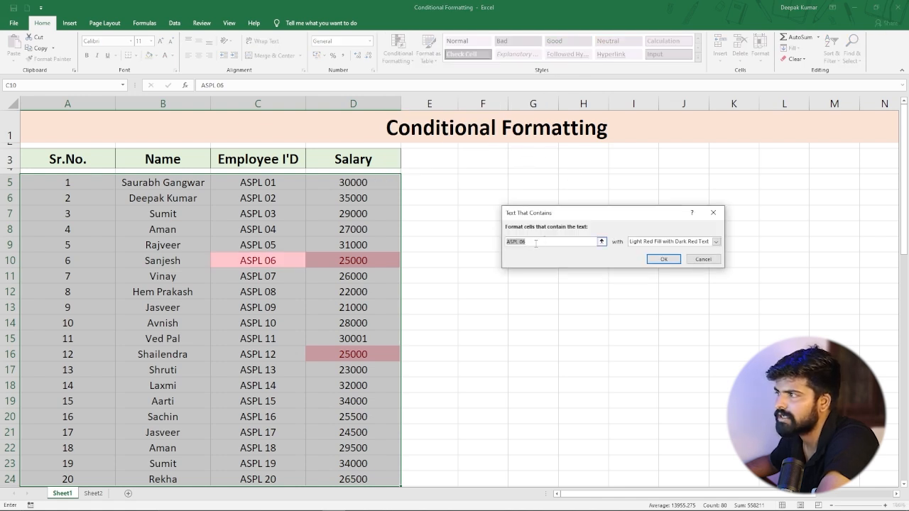
{"action": "key", "text": "BackSpace"}
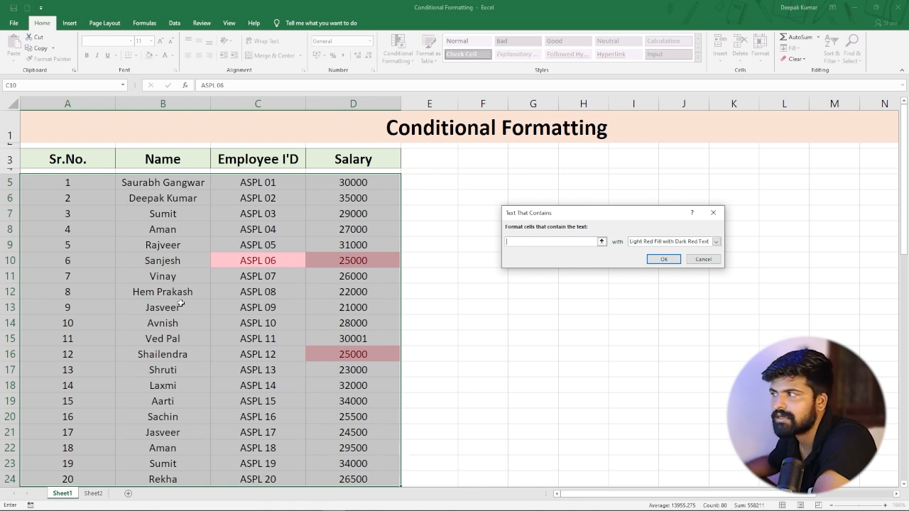
{"action": "type", "text": "j"}
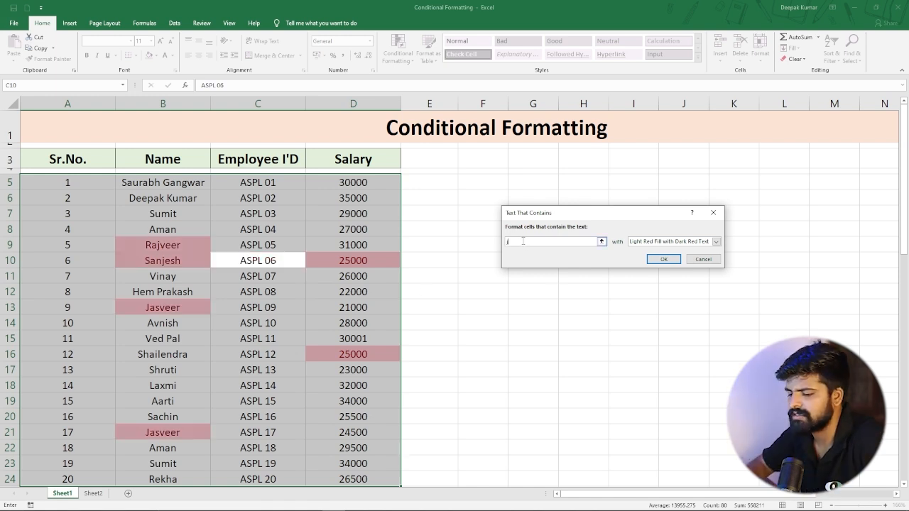
{"action": "type", "text": "asv"}
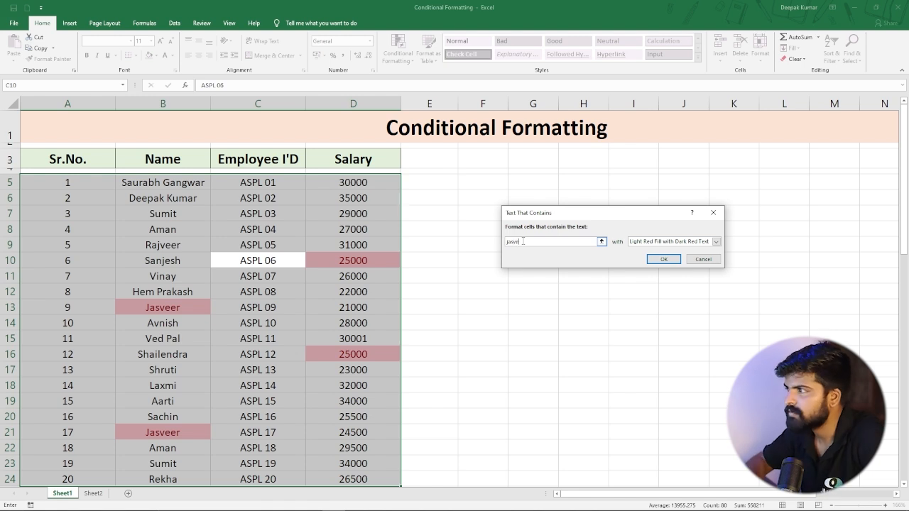
{"action": "type", "text": "eer"}
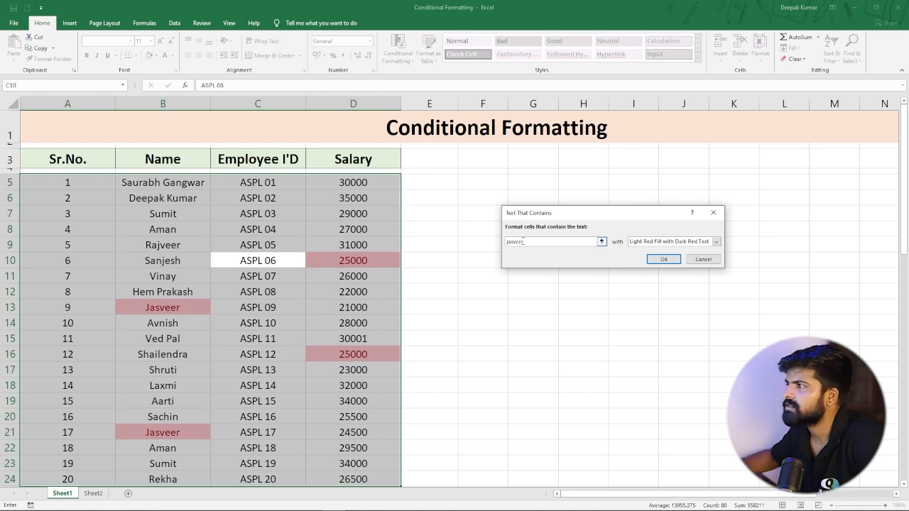
{"action": "left_click", "coordinate": [663, 260]}
Rename the second Jasveer in cell B21 to Jasvir.
{"action": "left_click", "coordinate": [353, 355]}
{"action": "scroll", "coordinate": [185, 320], "scroll_direction": "down", "scroll_amount": 3}
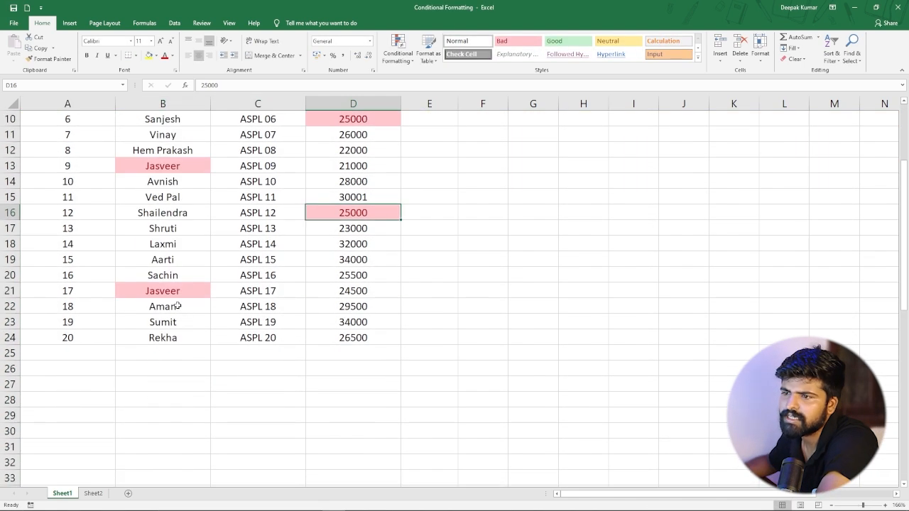
{"action": "scroll", "coordinate": [164, 301], "scroll_direction": "up", "scroll_amount": 3}
{"action": "left_click", "coordinate": [158, 310]}
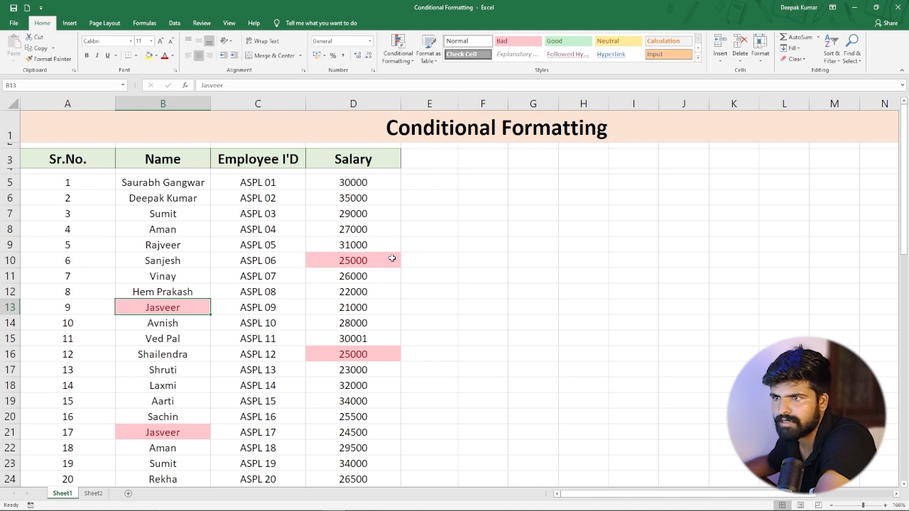
{"action": "scroll", "coordinate": [349, 281], "scroll_direction": "down", "scroll_amount": 2}
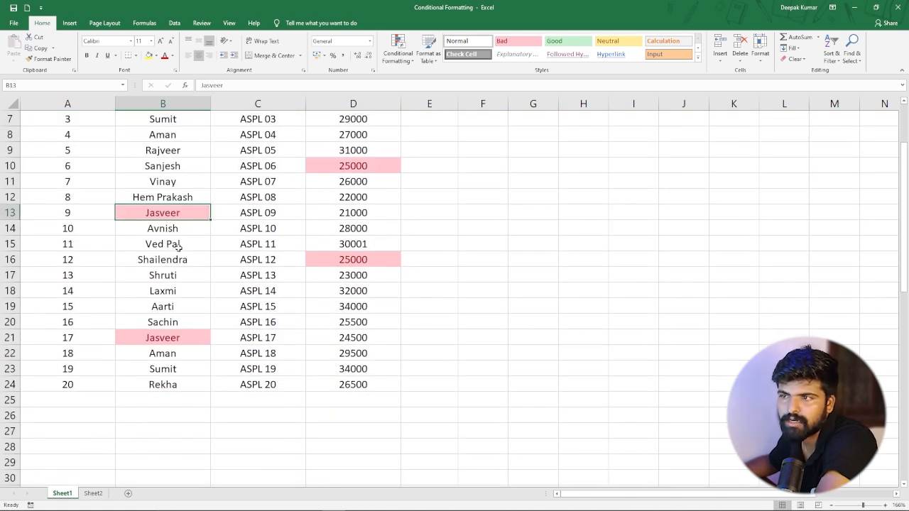
{"action": "scroll", "coordinate": [179, 244], "scroll_direction": "up", "scroll_amount": 1}
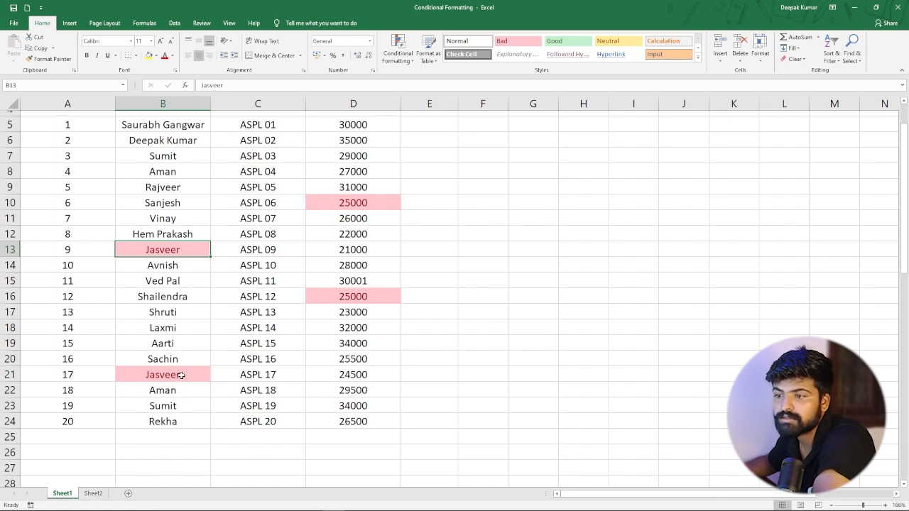
{"action": "double_click", "coordinate": [181, 375]}
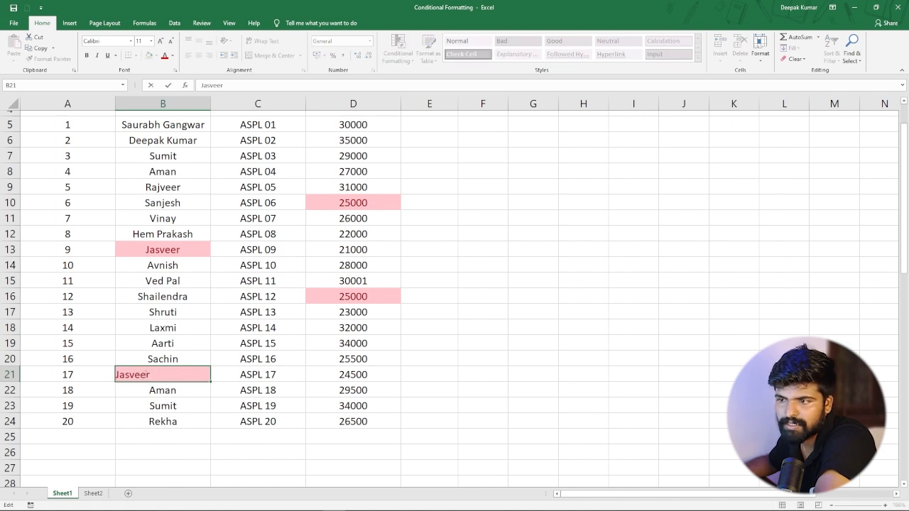
{"action": "key", "text": "BackSpace"}
{"action": "key", "text": "BackSpace"}
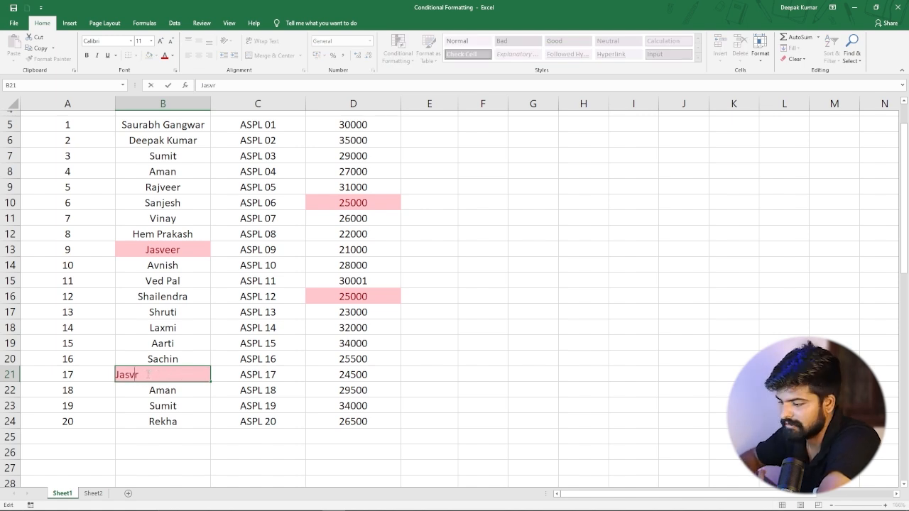
{"action": "key", "text": "Return"}
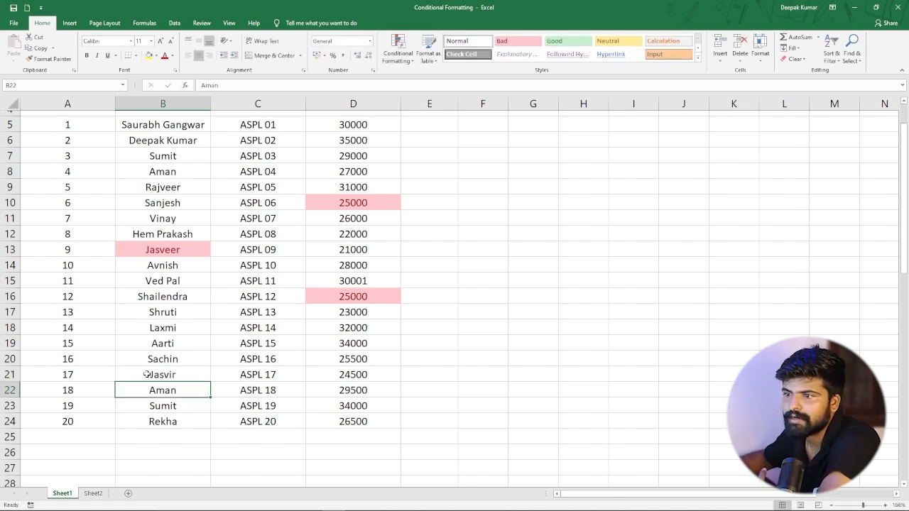
{"action": "left_click", "coordinate": [178, 373]}
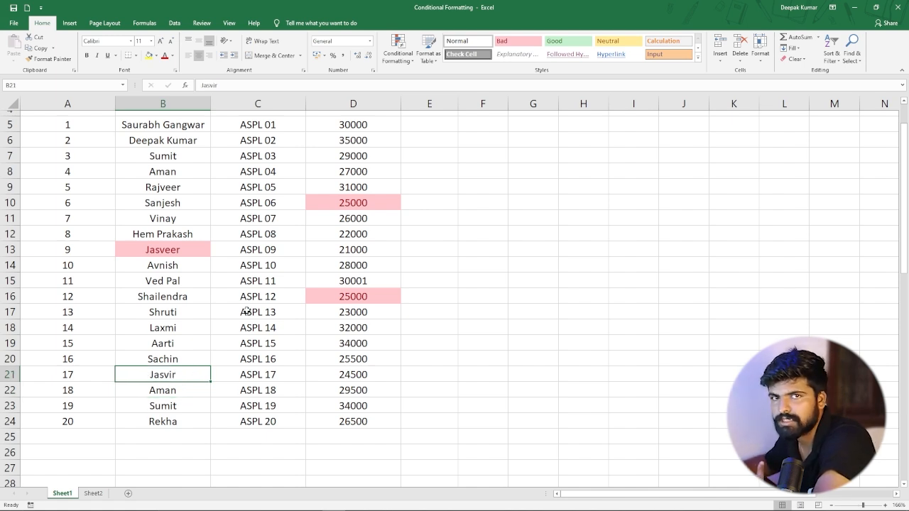
{"action": "scroll", "coordinate": [291, 176], "scroll_direction": "up", "scroll_amount": 1}
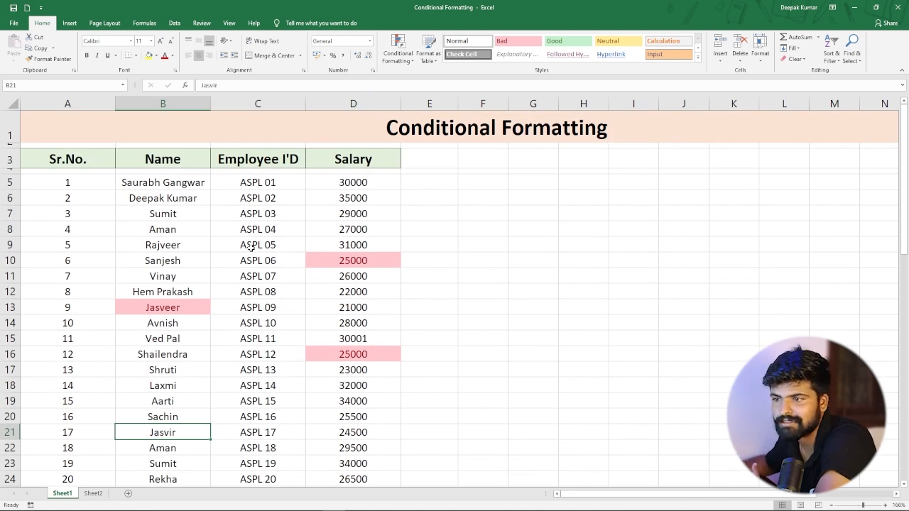
Switch to Sheet2 and look over the Sales 2024 table.
{"action": "left_click", "coordinate": [92, 494]}
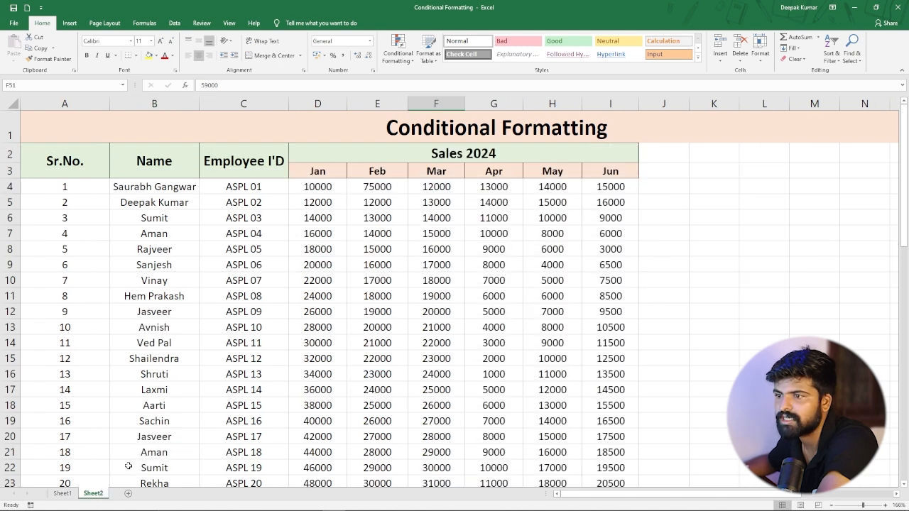
{"action": "scroll", "coordinate": [234, 387], "scroll_direction": "down", "scroll_amount": 3}
{"action": "scroll", "coordinate": [234, 387], "scroll_direction": "up", "scroll_amount": 3}
{"action": "scroll", "coordinate": [279, 348], "scroll_direction": "down", "scroll_amount": 17}
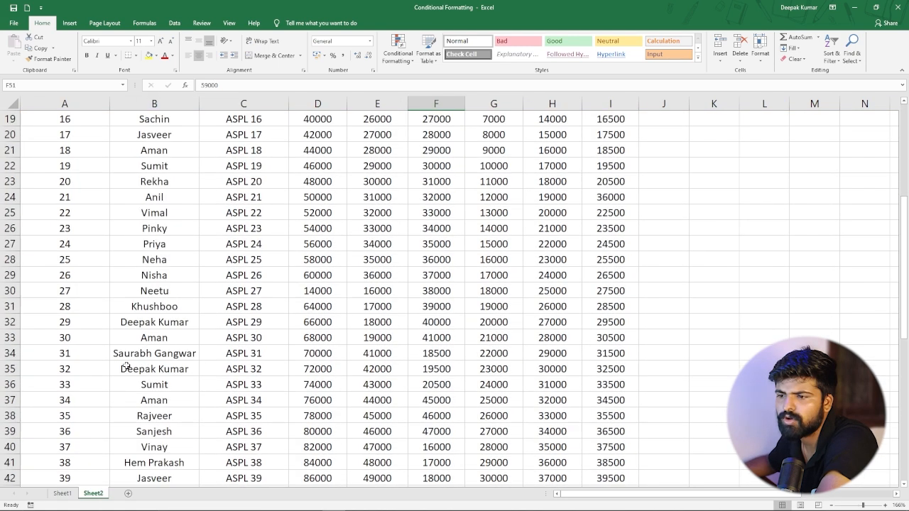
{"action": "scroll", "coordinate": [181, 318], "scroll_direction": "up", "scroll_amount": 2}
{"action": "scroll", "coordinate": [181, 318], "scroll_direction": "up", "scroll_amount": 15}
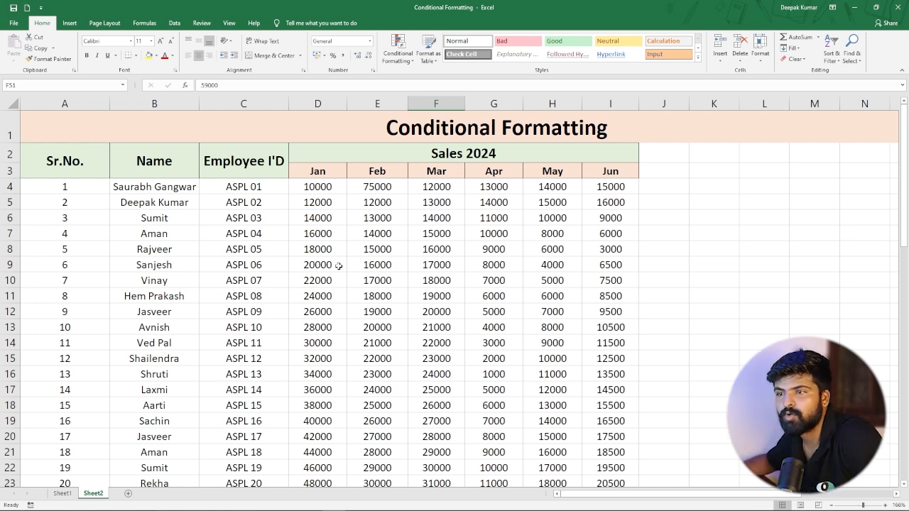
Try a Text that Contains rule for anil across the whole Sheet2, then close the dialog without applying it.
{"action": "key", "text": "ctrl+a"}
{"action": "scroll", "coordinate": [285, 273], "scroll_direction": "up", "scroll_amount": 9}
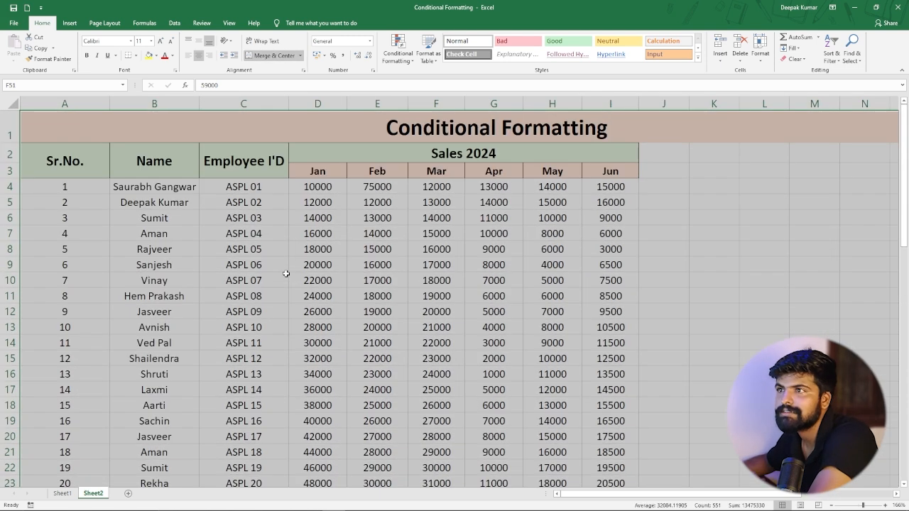
{"action": "left_click", "coordinate": [409, 67]}
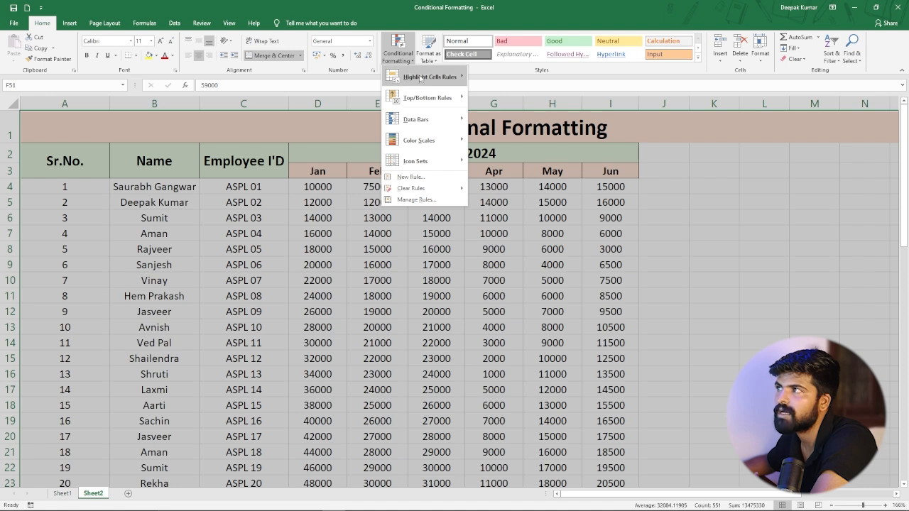
{"action": "mouse_move", "coordinate": [425, 77]}
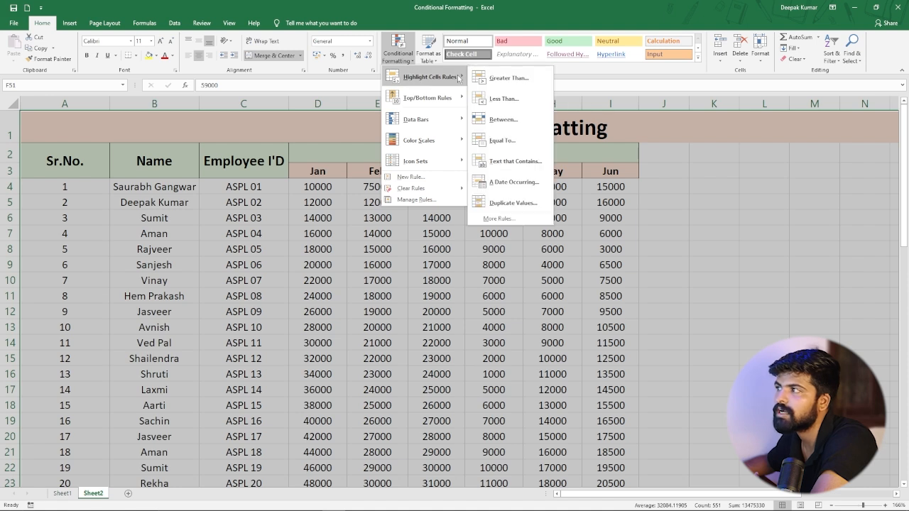
{"action": "left_click", "coordinate": [516, 162]}
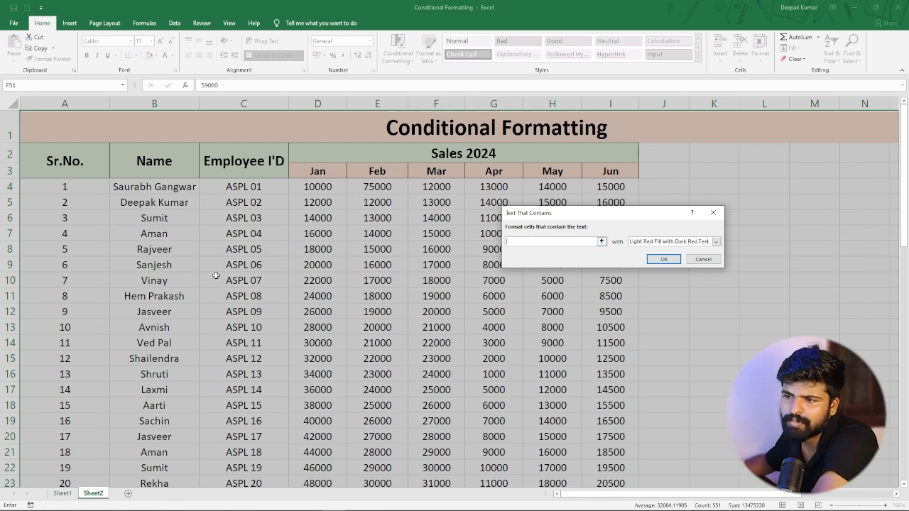
{"action": "scroll", "coordinate": [164, 312], "scroll_direction": "down", "scroll_amount": 3}
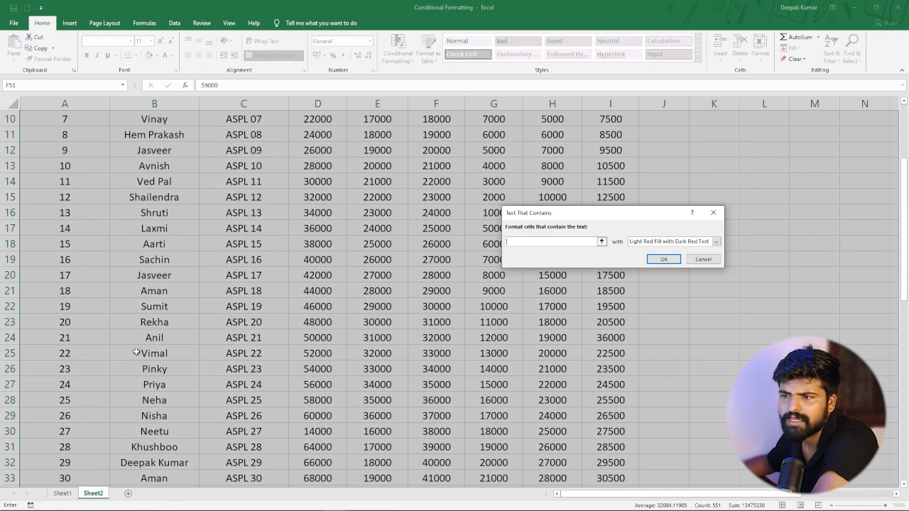
{"action": "scroll", "coordinate": [157, 340], "scroll_direction": "up", "scroll_amount": 1}
{"action": "scroll", "coordinate": [157, 339], "scroll_direction": "up", "scroll_amount": 2}
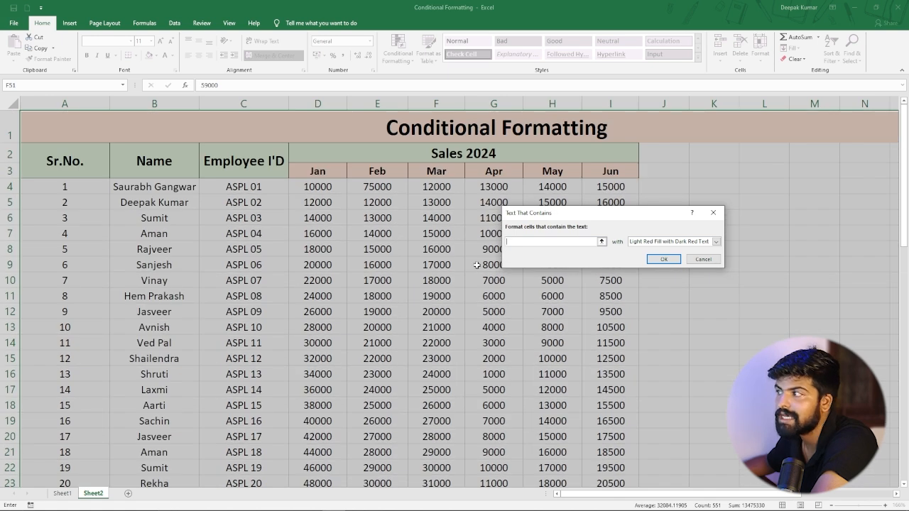
{"action": "type", "text": "anil"}
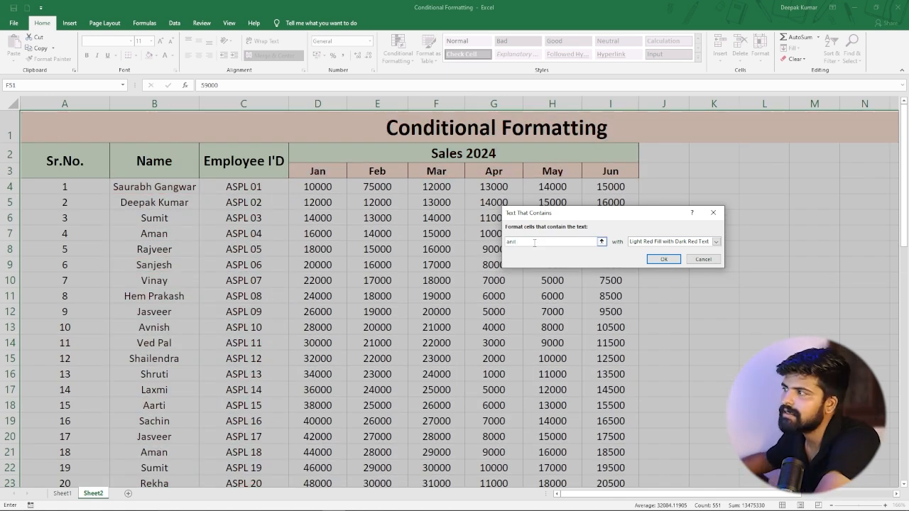
{"action": "scroll", "coordinate": [173, 240], "scroll_direction": "down", "scroll_amount": 3}
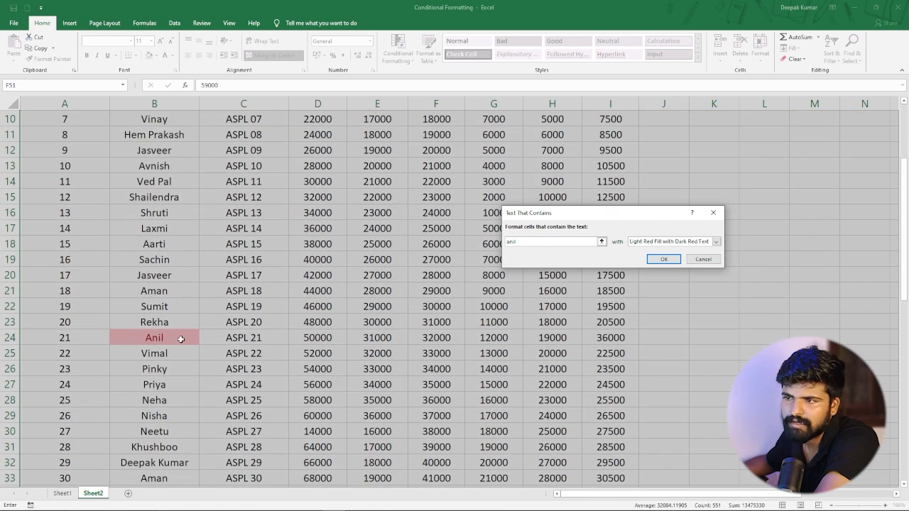
{"action": "scroll", "coordinate": [177, 339], "scroll_direction": "down", "scroll_amount": 3}
{"action": "scroll", "coordinate": [162, 195], "scroll_direction": "down", "scroll_amount": 3}
{"action": "scroll", "coordinate": [163, 208], "scroll_direction": "up", "scroll_amount": 4}
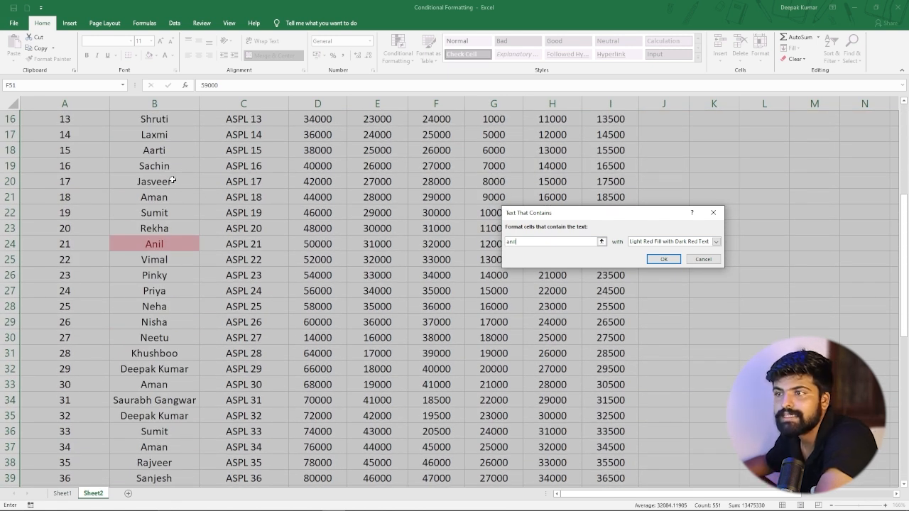
{"action": "scroll", "coordinate": [226, 228], "scroll_direction": "down", "scroll_amount": 8}
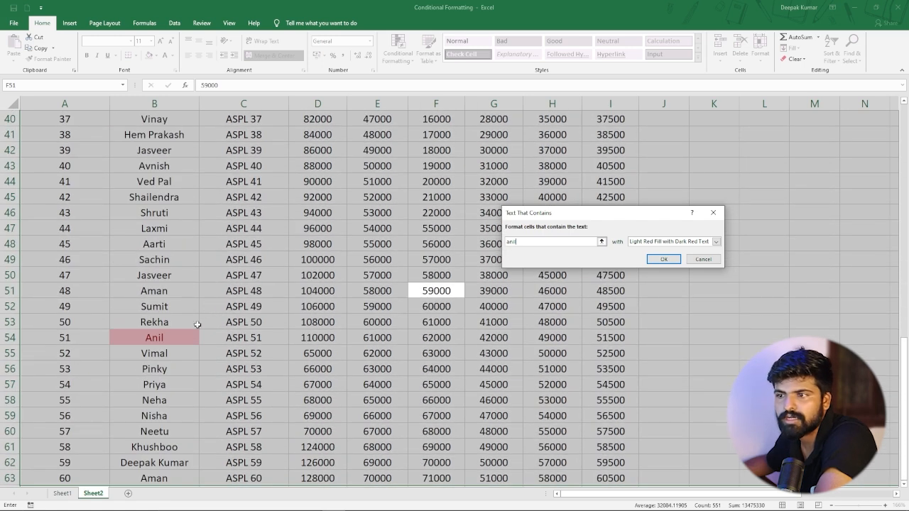
{"action": "scroll", "coordinate": [185, 303], "scroll_direction": "down", "scroll_amount": 4}
{"action": "scroll", "coordinate": [187, 302], "scroll_direction": "up", "scroll_amount": 1}
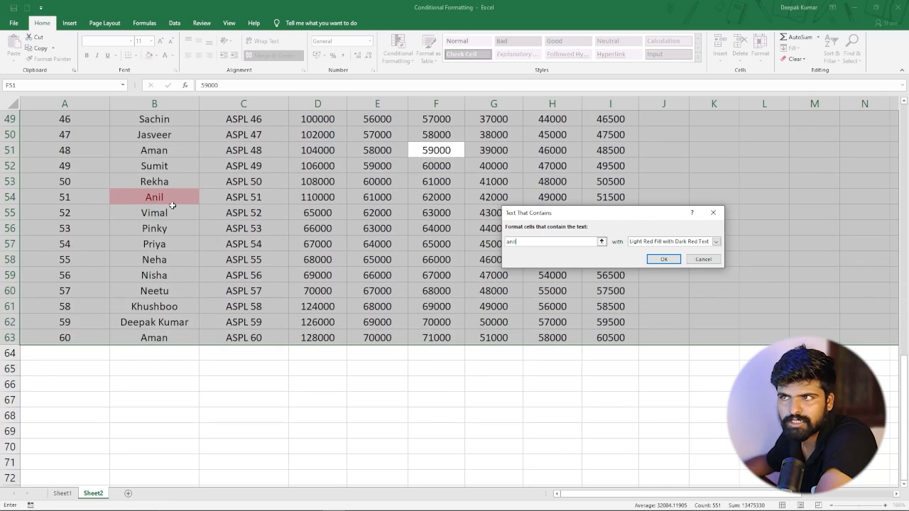
{"action": "scroll", "coordinate": [173, 205], "scroll_direction": "up", "scroll_amount": 16}
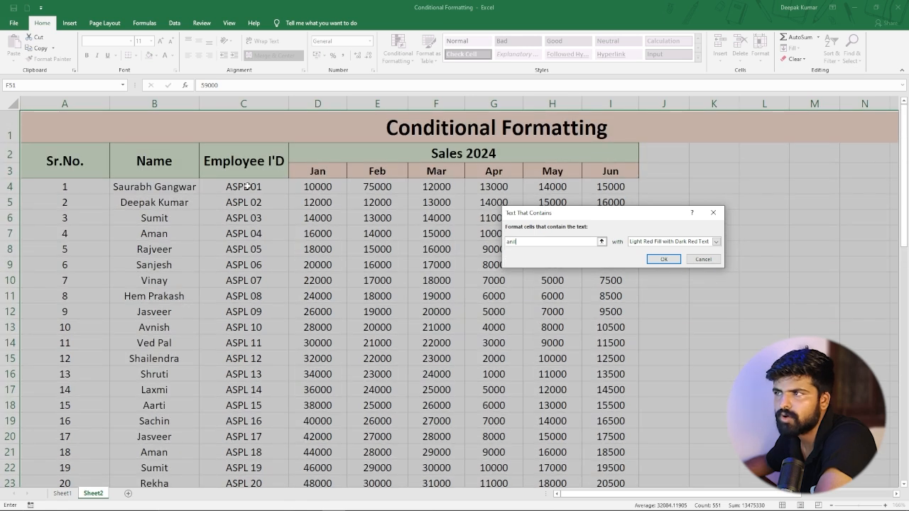
{"action": "left_click", "coordinate": [713, 212]}
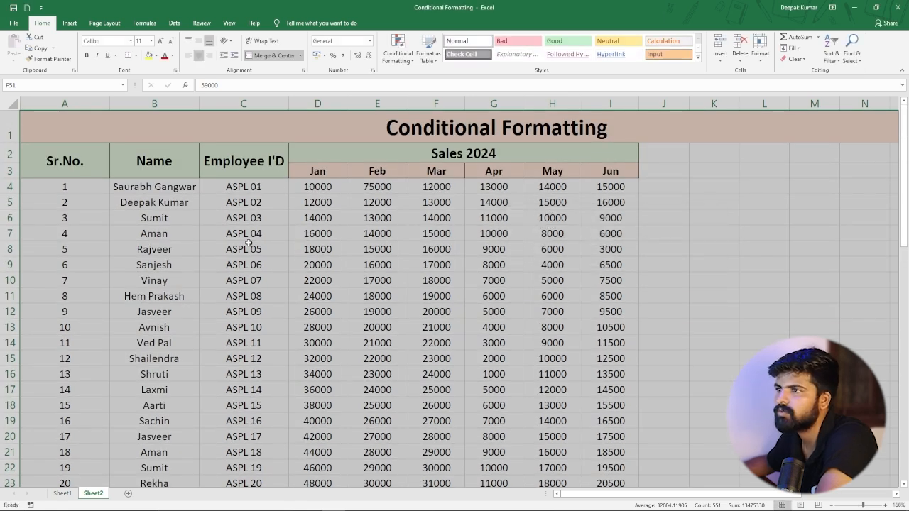
{"action": "left_click", "coordinate": [249, 243]}
{"action": "left_click", "coordinate": [398, 54]}
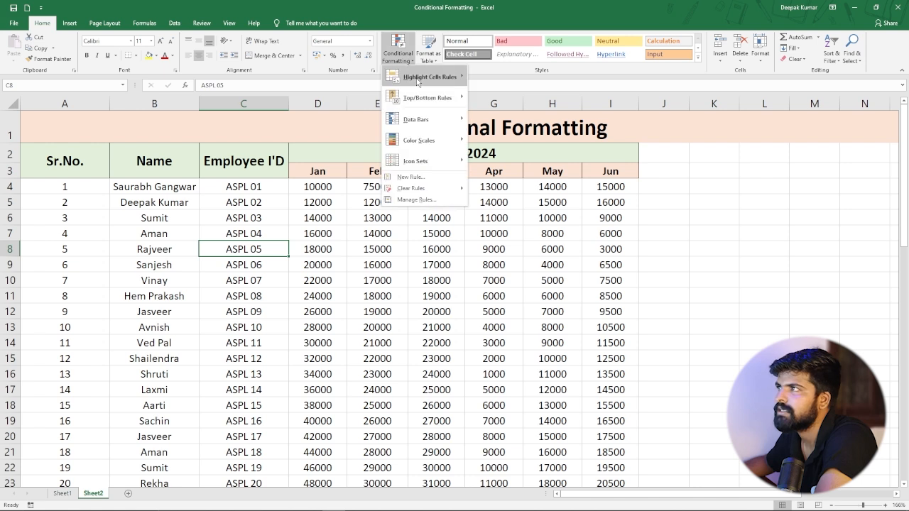
{"action": "mouse_move", "coordinate": [414, 78]}
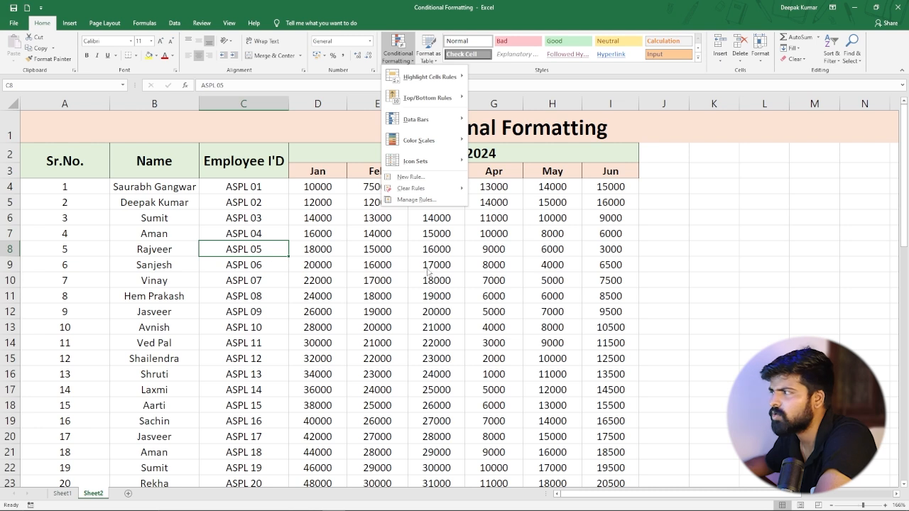
Enter the formula =TODAY() in cell J9.
{"action": "left_click", "coordinate": [670, 266]}
{"action": "left_click", "coordinate": [670, 266]}
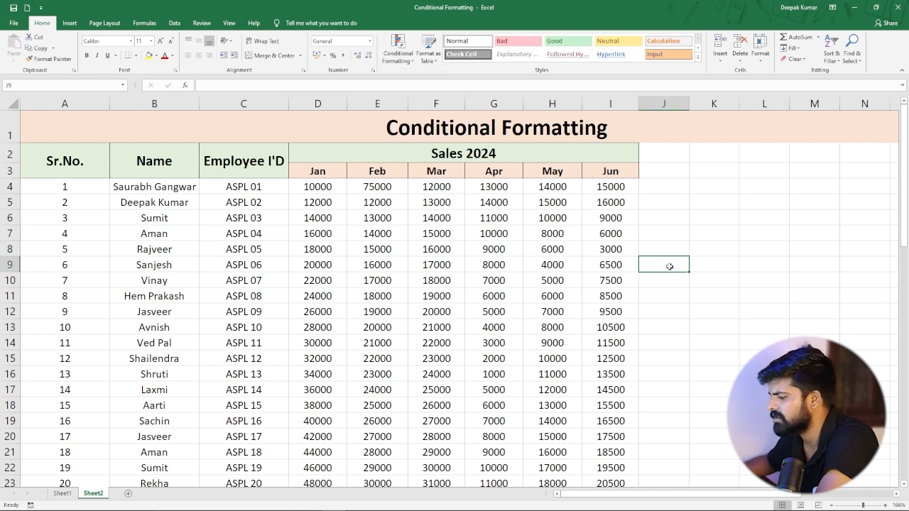
{"action": "type", "text": "="}
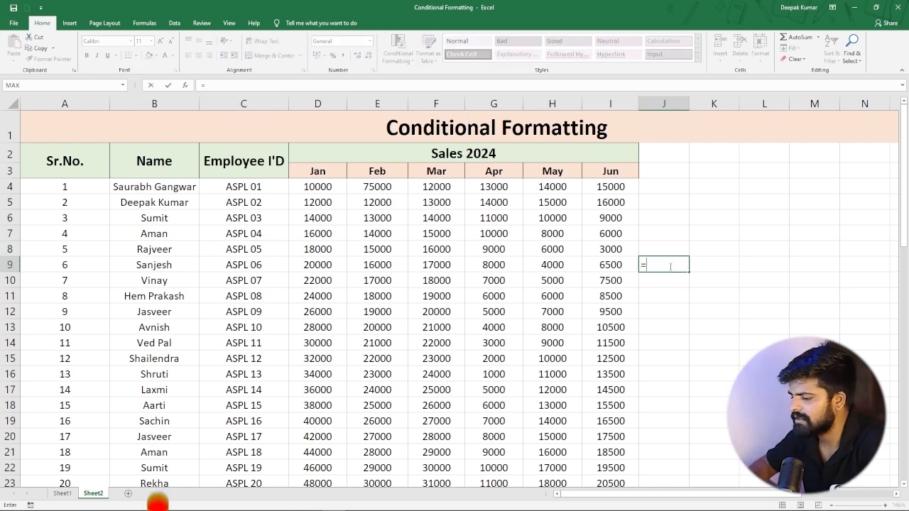
{"action": "type", "text": "today"}
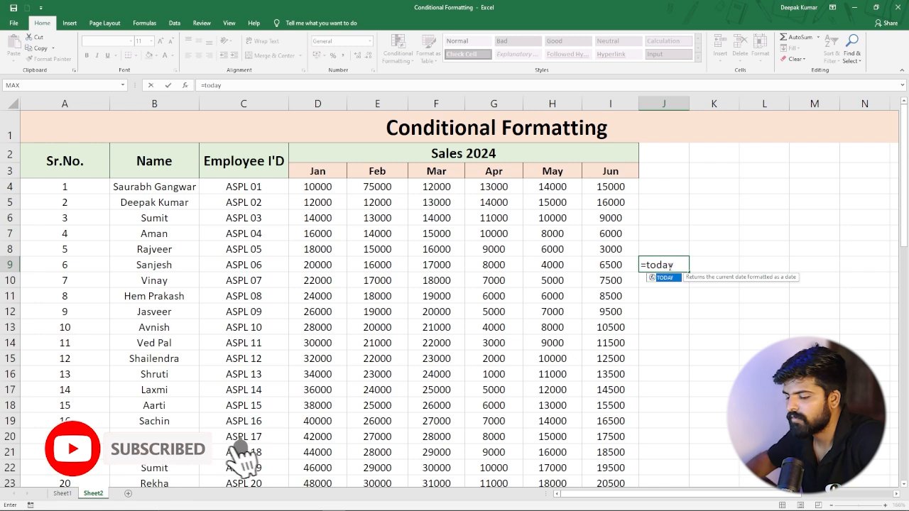
{"action": "key", "text": "Tab"}
{"action": "key", "text": "Return"}
Fill a daily date series down column J from J9 with step 1, stopping at 07-08-2024.
{"action": "left_click", "coordinate": [669, 266]}
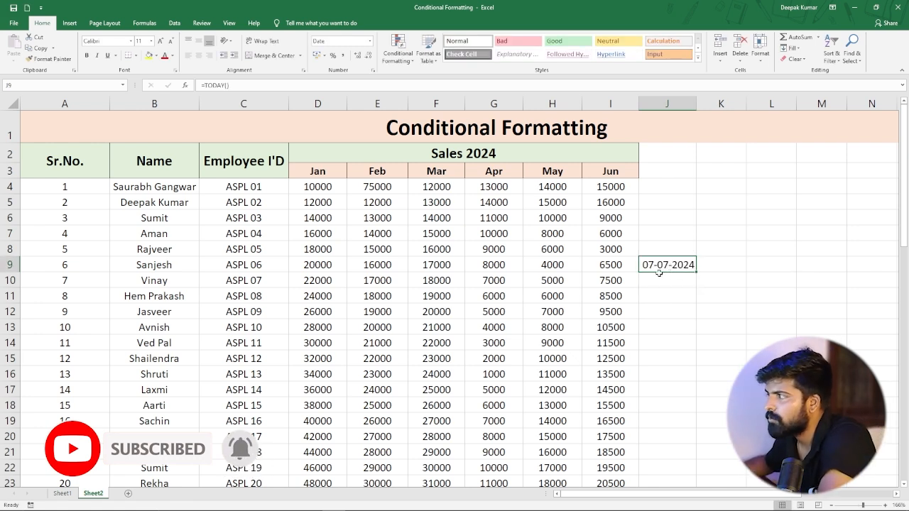
{"action": "scroll", "coordinate": [661, 270], "scroll_direction": "down", "scroll_amount": 1}
{"action": "scroll", "coordinate": [664, 267], "scroll_direction": "up", "scroll_amount": 1}
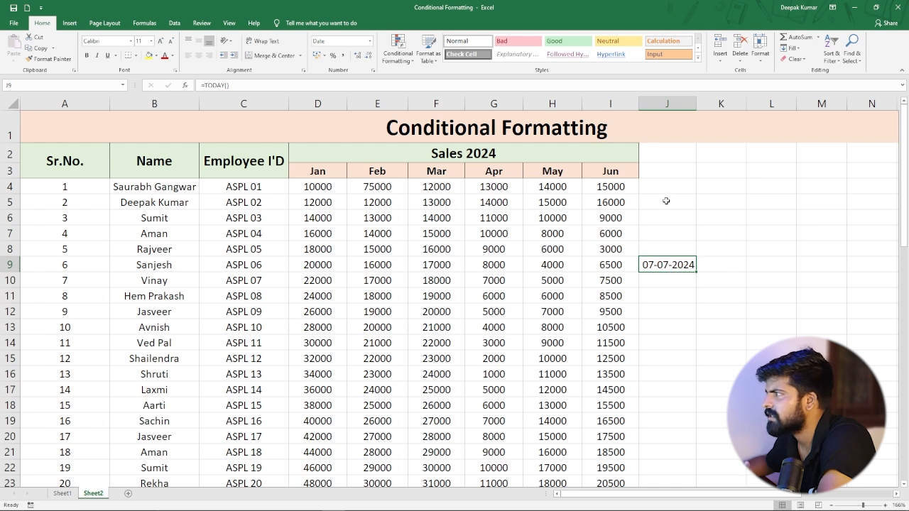
{"action": "double_click", "coordinate": [652, 264]}
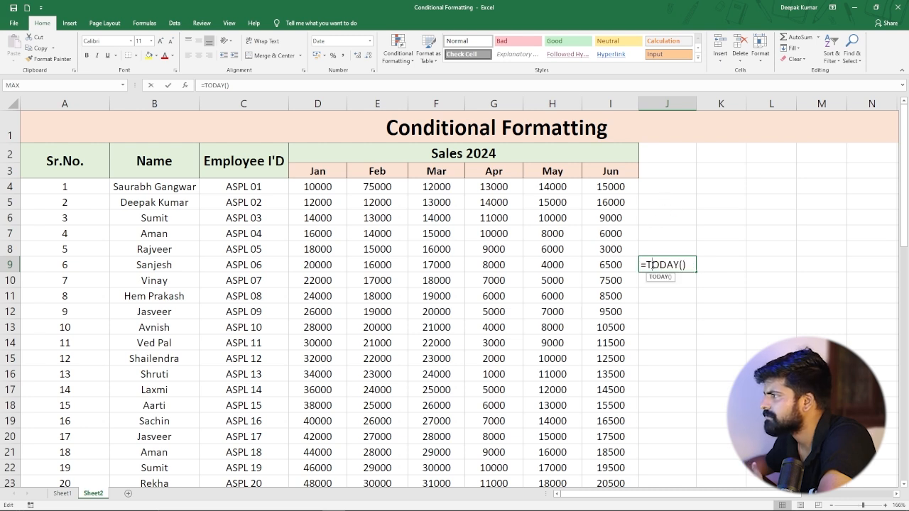
{"action": "left_click", "coordinate": [645, 309]}
{"action": "left_click", "coordinate": [666, 267]}
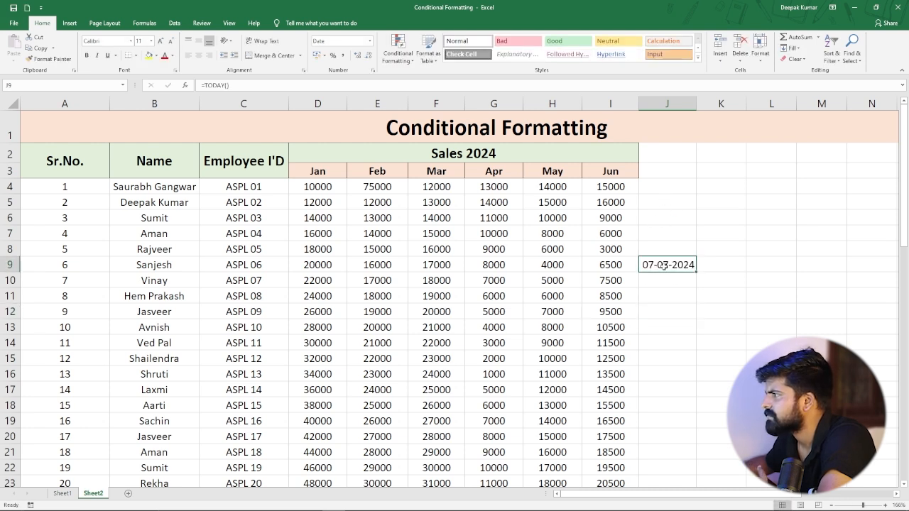
{"action": "left_click", "coordinate": [789, 47]}
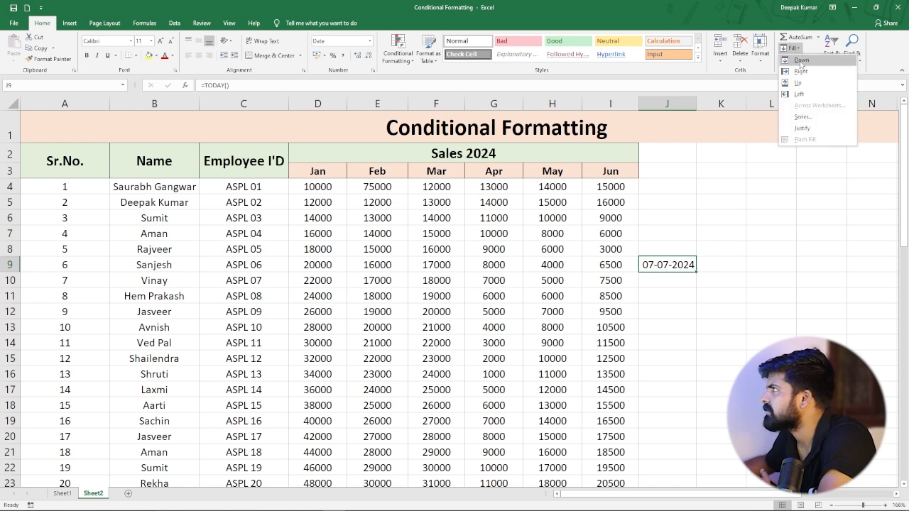
{"action": "left_click", "coordinate": [802, 117]}
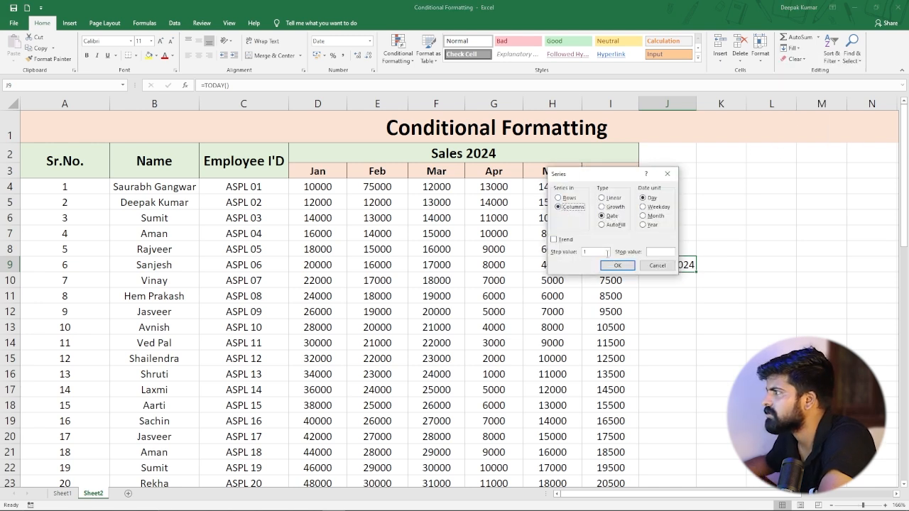
{"action": "left_click_drag", "start_coordinate": [626, 175], "coordinate": [752, 135]}
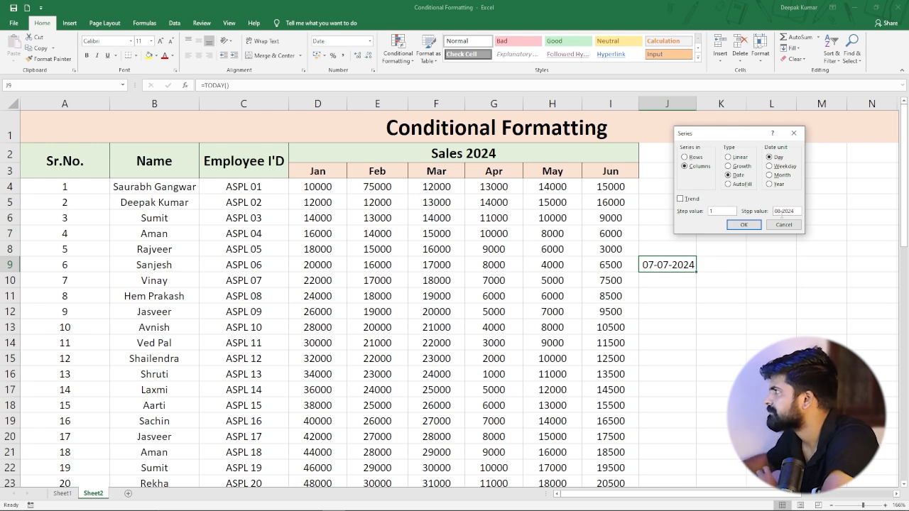
{"action": "left_click", "coordinate": [744, 225]}
Scroll through the new date column in J to review the filled series.
{"action": "left_click", "coordinate": [672, 345]}
{"action": "scroll", "coordinate": [673, 292], "scroll_direction": "down", "scroll_amount": 8}
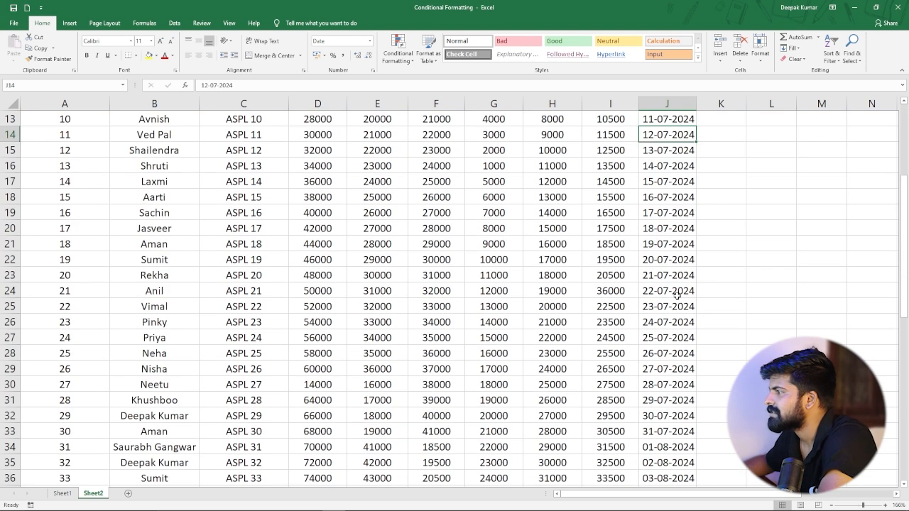
{"action": "scroll", "coordinate": [673, 293], "scroll_direction": "up", "scroll_amount": 8}
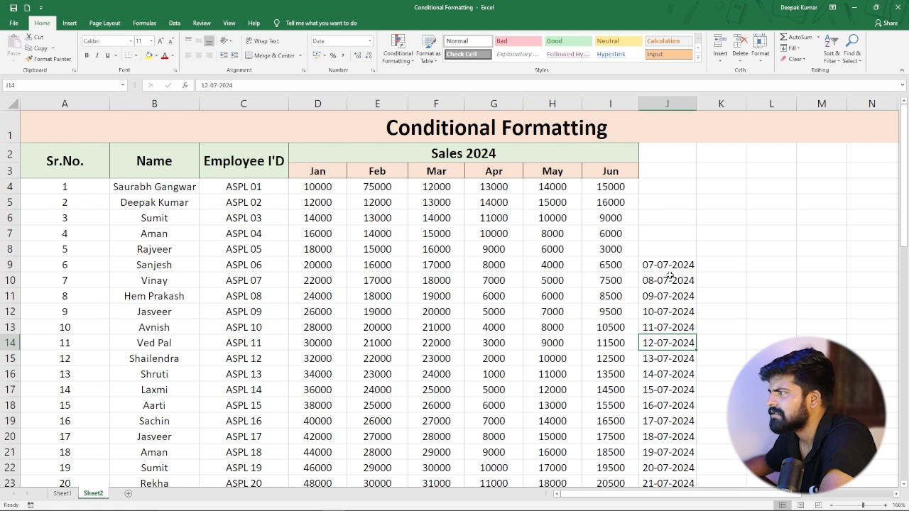
{"action": "left_click", "coordinate": [669, 276]}
{"action": "scroll", "coordinate": [670, 275], "scroll_direction": "down", "scroll_amount": 6}
{"action": "scroll", "coordinate": [670, 263], "scroll_direction": "up", "scroll_amount": 4}
{"action": "scroll", "coordinate": [669, 243], "scroll_direction": "up", "scroll_amount": 2}
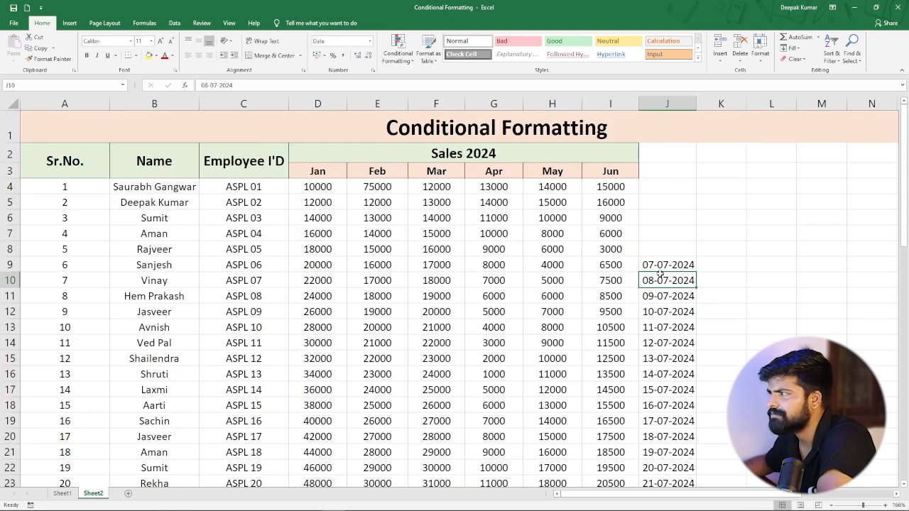
{"action": "left_click", "coordinate": [670, 266]}
{"action": "left_click_drag", "start_coordinate": [670, 266], "coordinate": [671, 198]}
{"action": "left_click", "coordinate": [668, 306]}
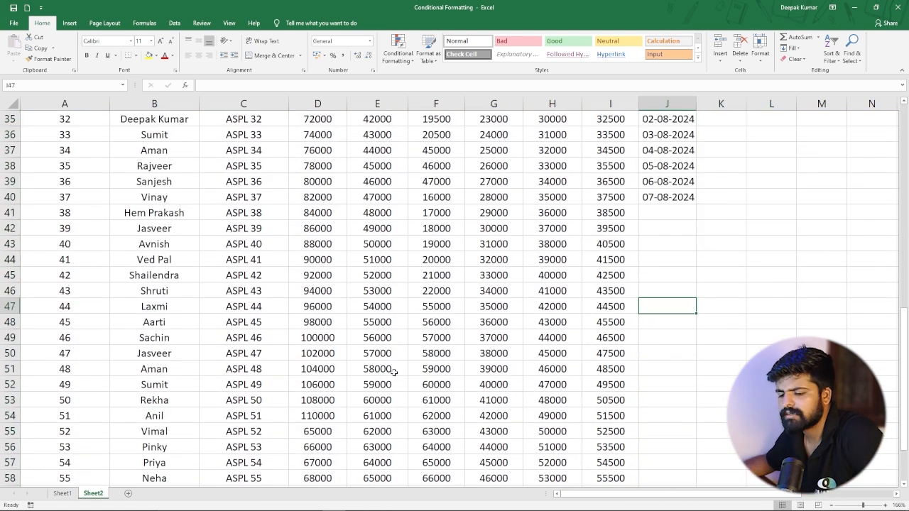
Select the whole sheet and highlight dates occurring Next month with Light Red Fill with Dark Red Text.
{"action": "key", "text": "ctrl+a"}
{"action": "scroll", "coordinate": [412, 293], "scroll_direction": "up", "scroll_amount": 3}
{"action": "scroll", "coordinate": [411, 293], "scroll_direction": "up", "scroll_amount": 8}
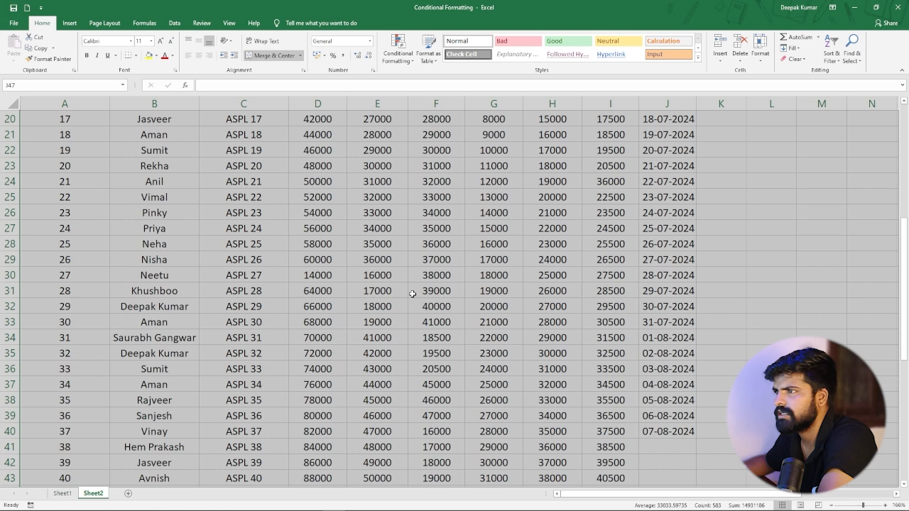
{"action": "left_click", "coordinate": [406, 64]}
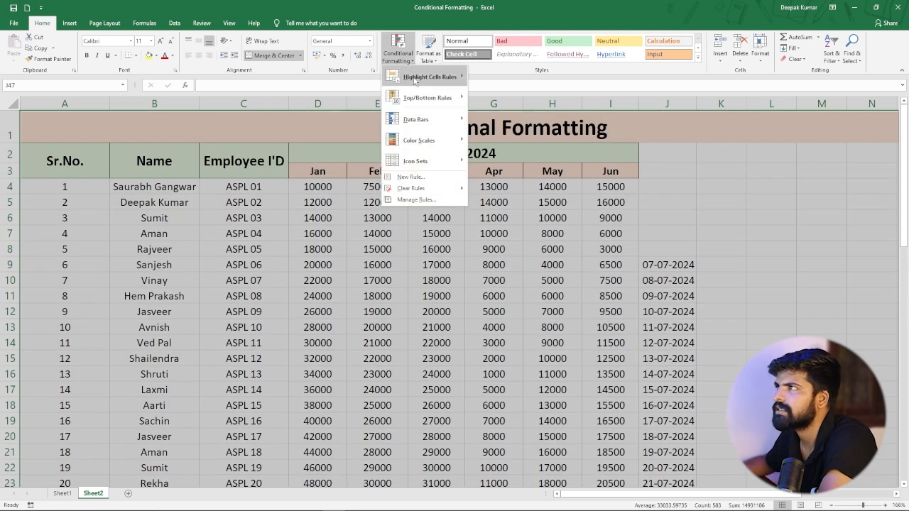
{"action": "mouse_move", "coordinate": [433, 74]}
{"action": "left_click", "coordinate": [516, 187]}
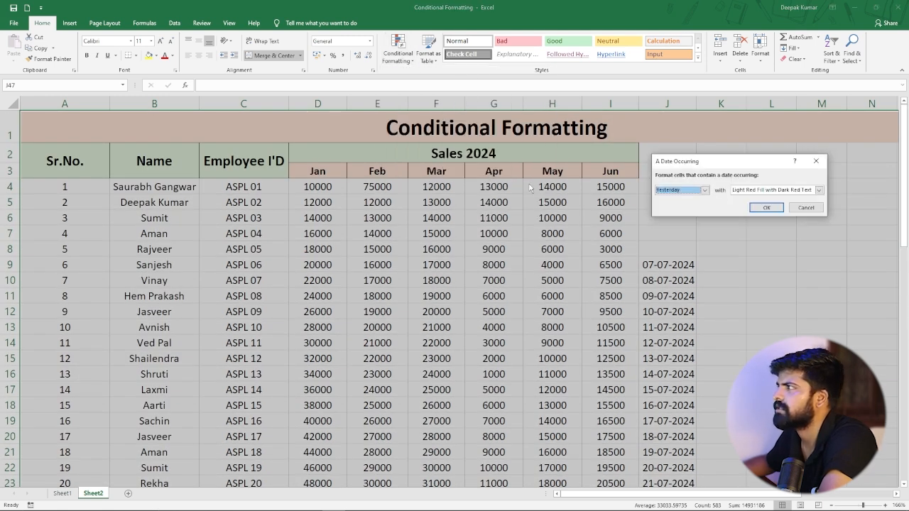
{"action": "left_click", "coordinate": [704, 191]}
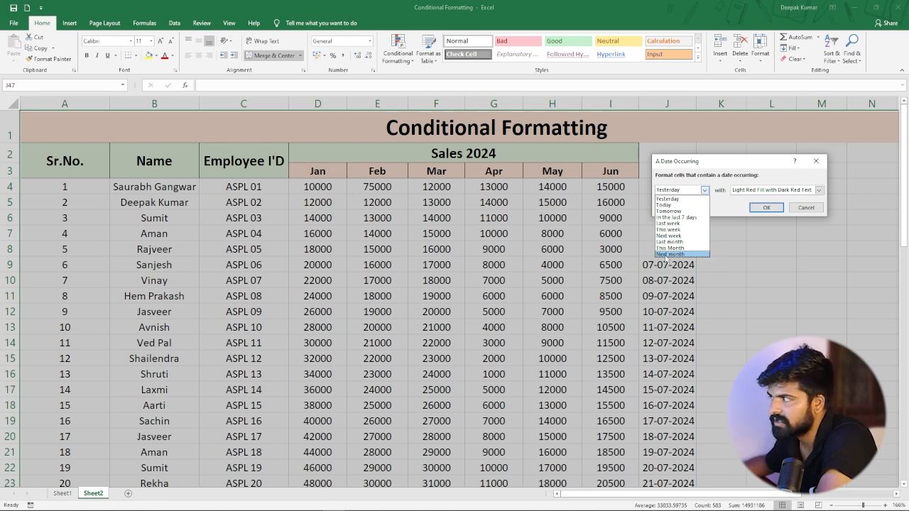
{"action": "left_click", "coordinate": [668, 254]}
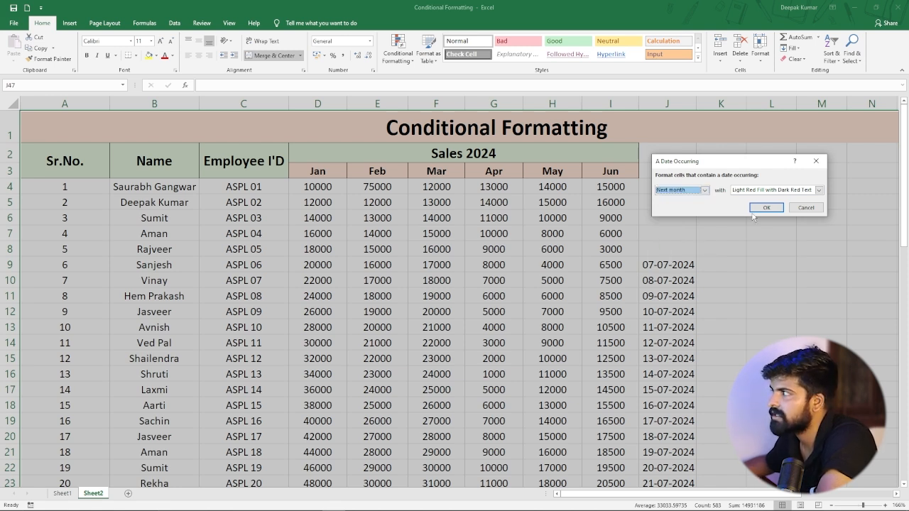
{"action": "left_click", "coordinate": [770, 208]}
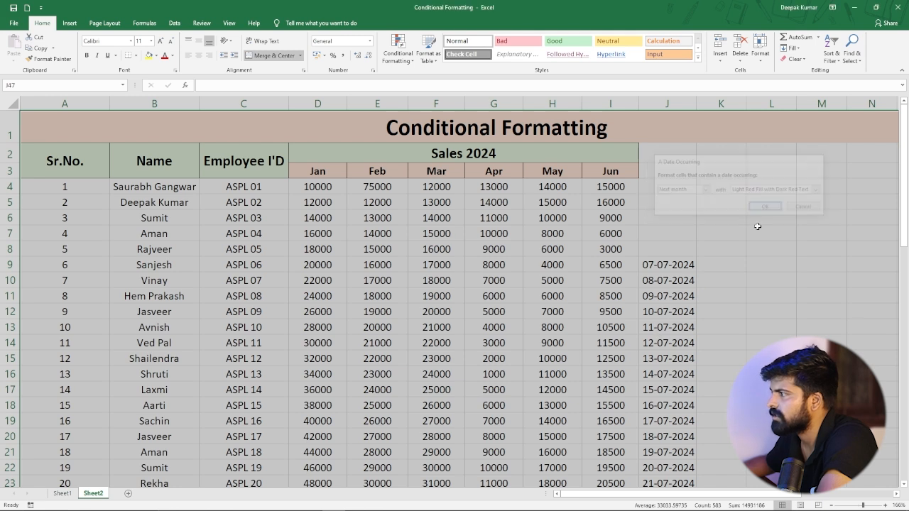
Change the date in cell J31 to 29-08-2024.
{"action": "scroll", "coordinate": [666, 287], "scroll_direction": "down", "scroll_amount": 7}
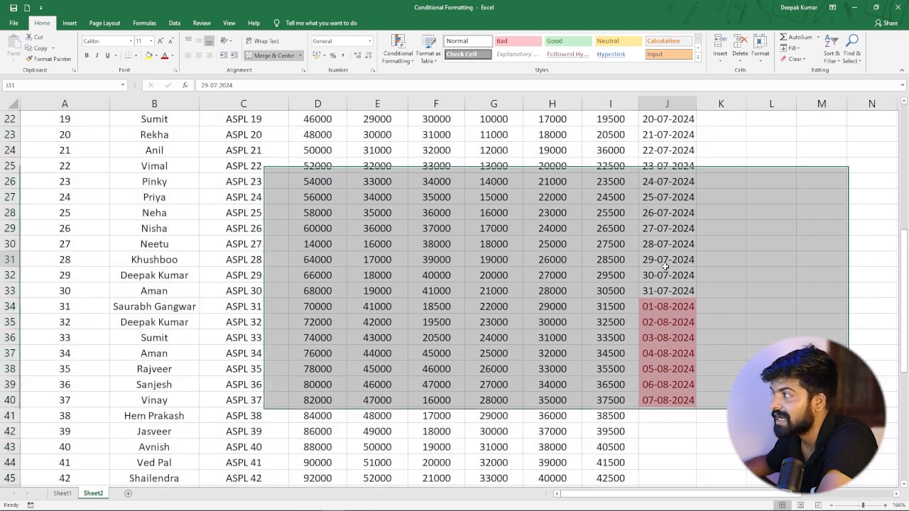
{"action": "left_click", "coordinate": [663, 260]}
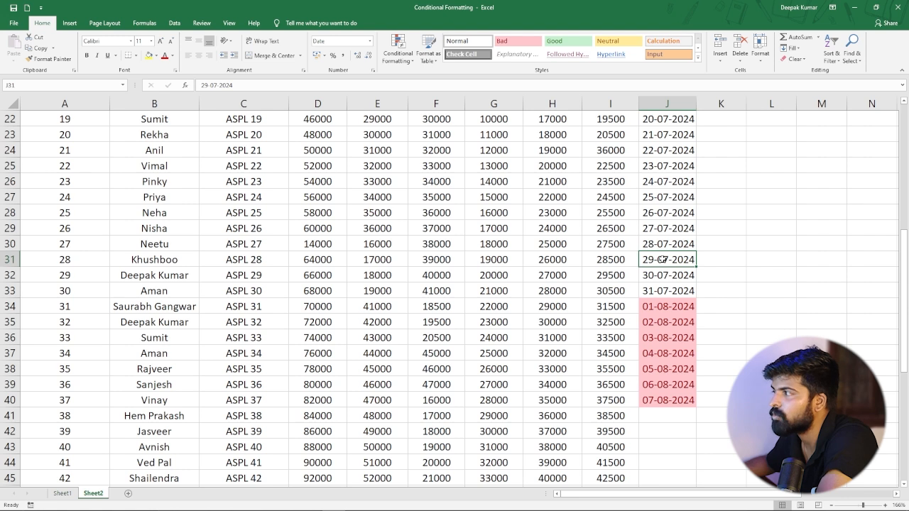
{"action": "double_click", "coordinate": [664, 260]}
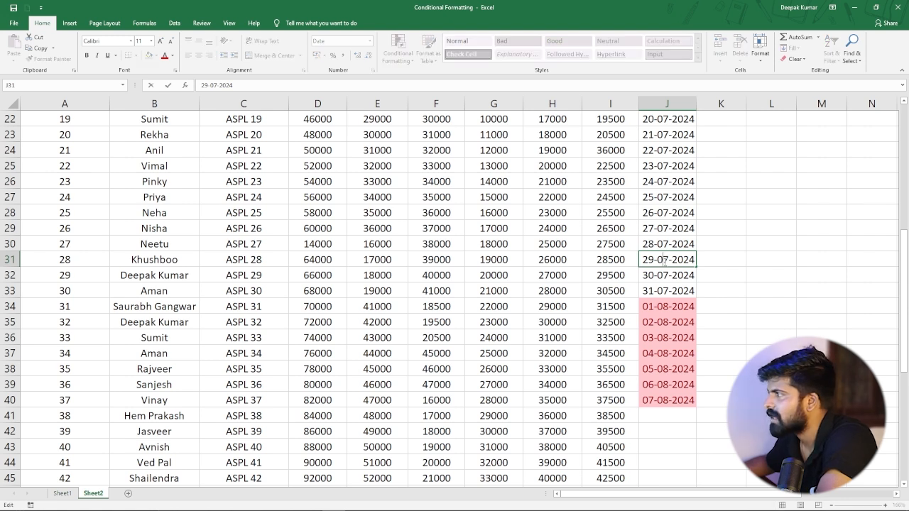
{"action": "key", "text": "BackSpace"}
{"action": "type", "text": "8"}
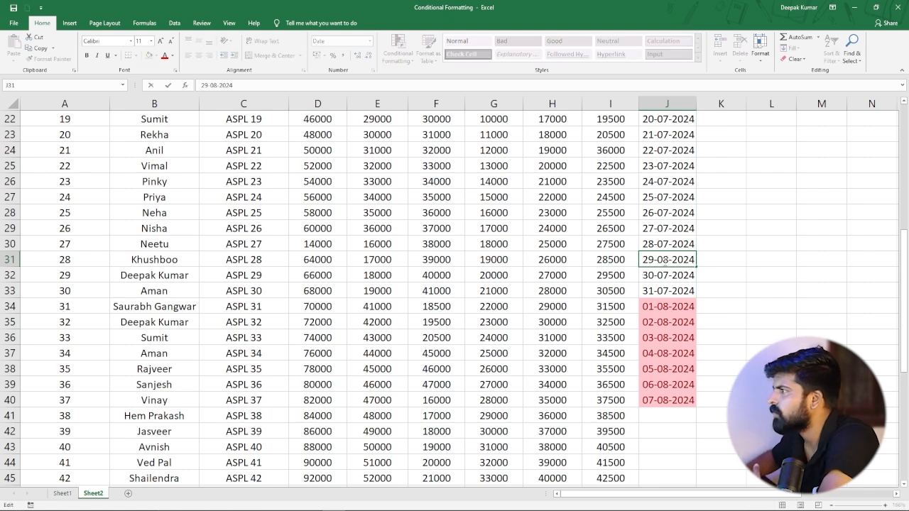
{"action": "key", "text": "Return"}
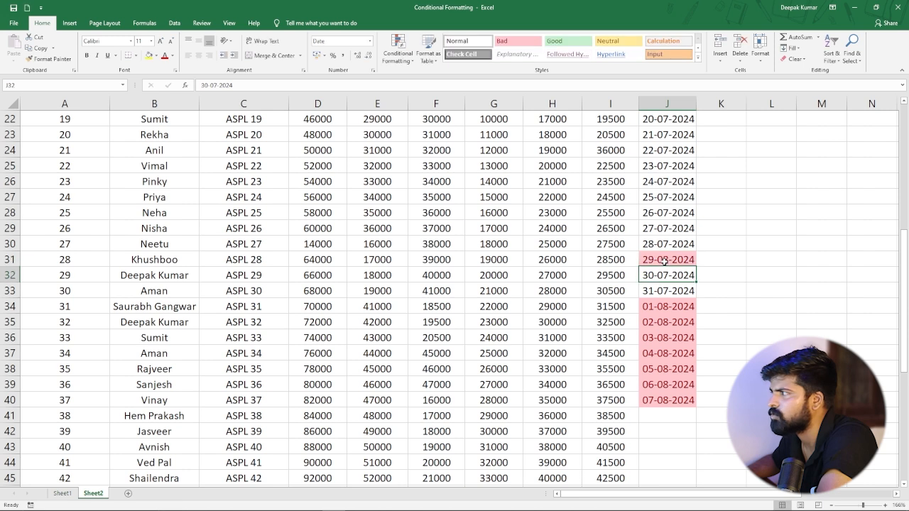
{"action": "left_click", "coordinate": [663, 261]}
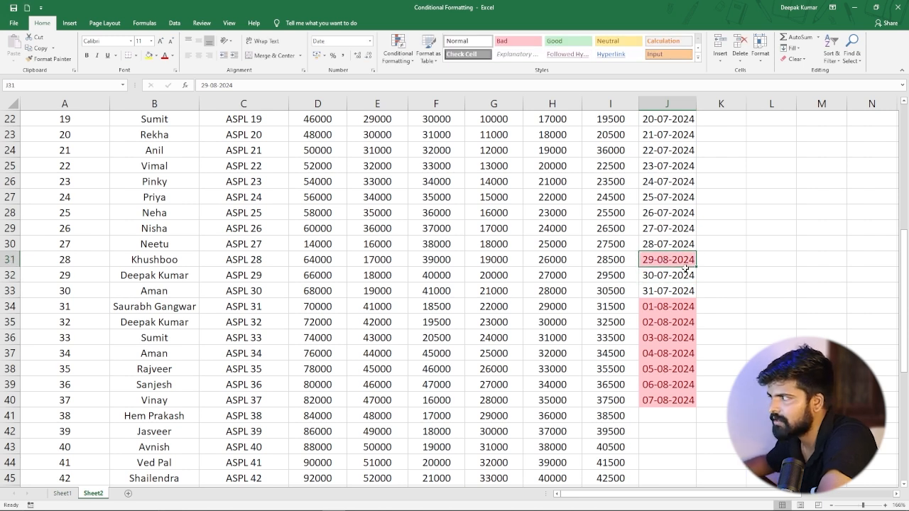
{"action": "scroll", "coordinate": [674, 249], "scroll_direction": "up", "scroll_amount": 7}
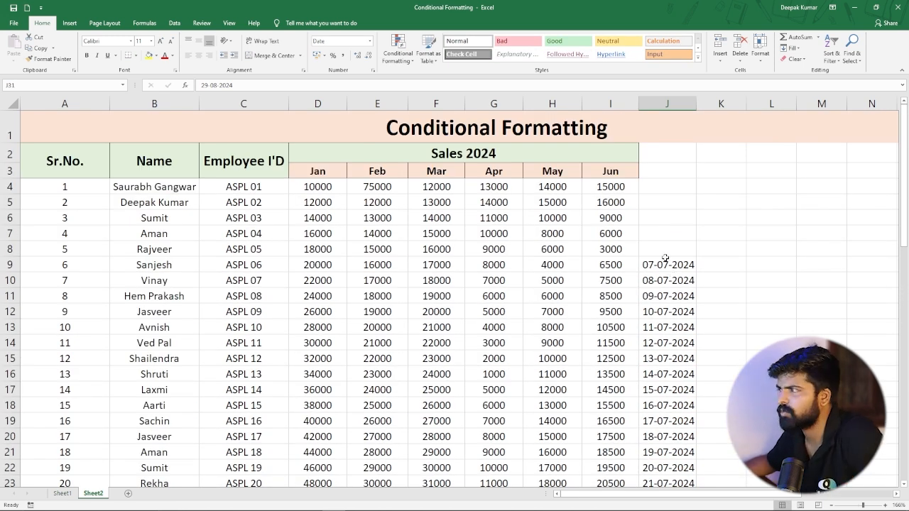
Select the whole sheet and highlight dates occurring Today with Light Red Fill with Dark Red Text.
{"action": "key", "text": "ctrl+a"}
{"action": "left_click", "coordinate": [404, 62]}
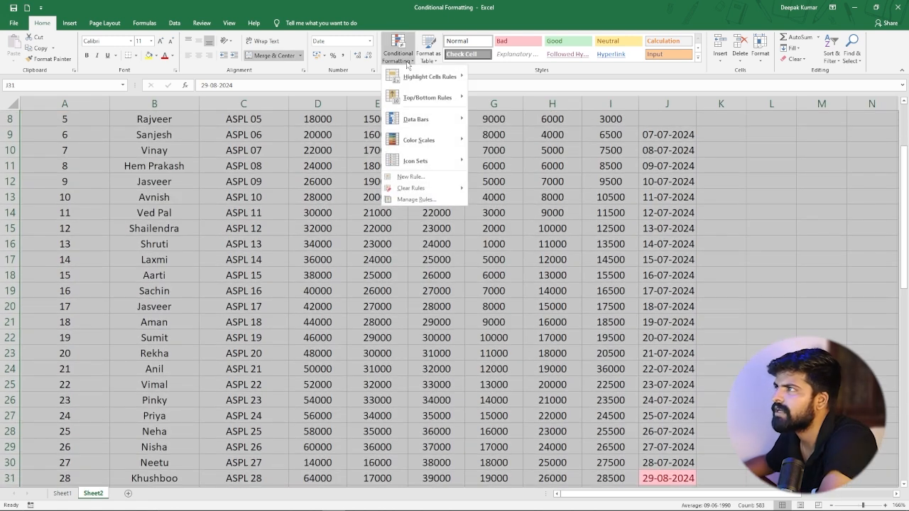
{"action": "mouse_move", "coordinate": [433, 77]}
{"action": "left_click", "coordinate": [511, 175]}
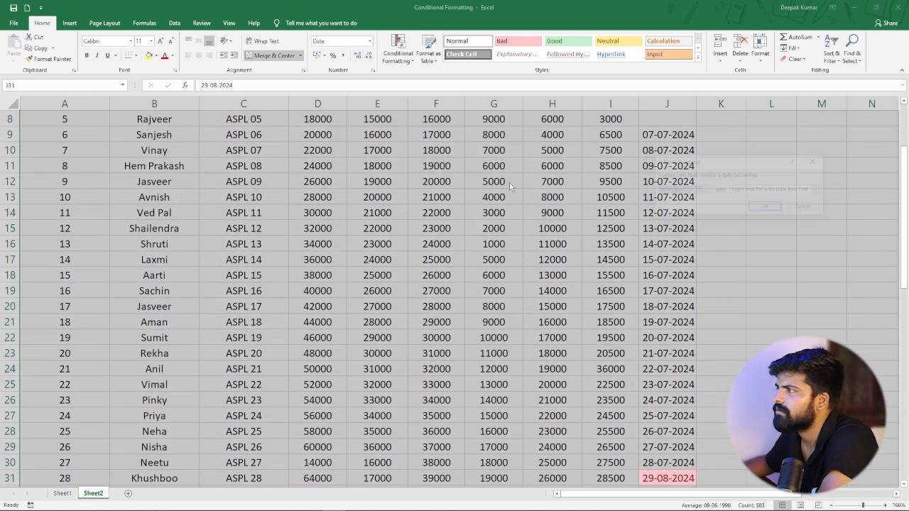
{"action": "left_click", "coordinate": [705, 191]}
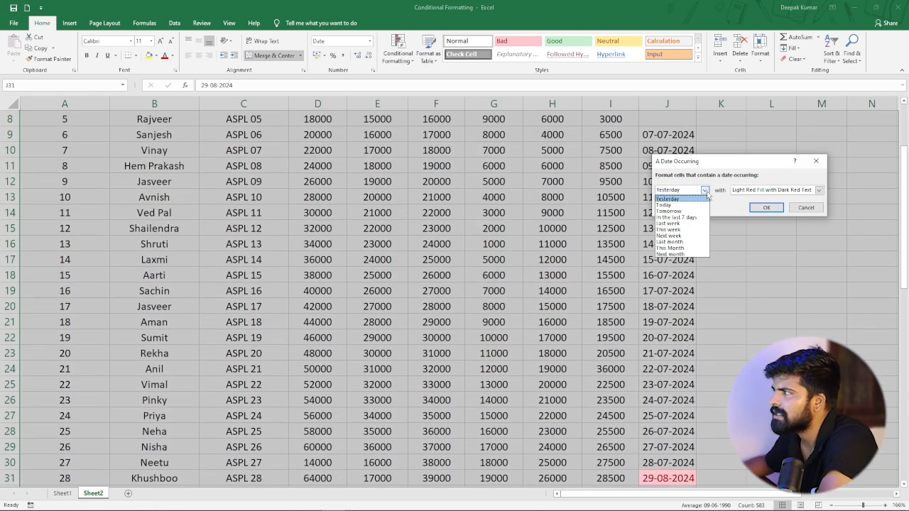
{"action": "left_click", "coordinate": [674, 205]}
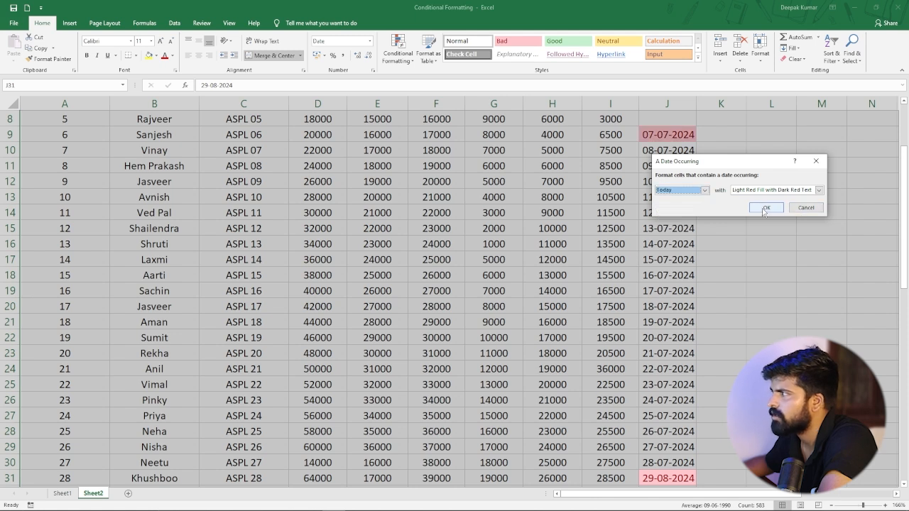
{"action": "left_click", "coordinate": [765, 208]}
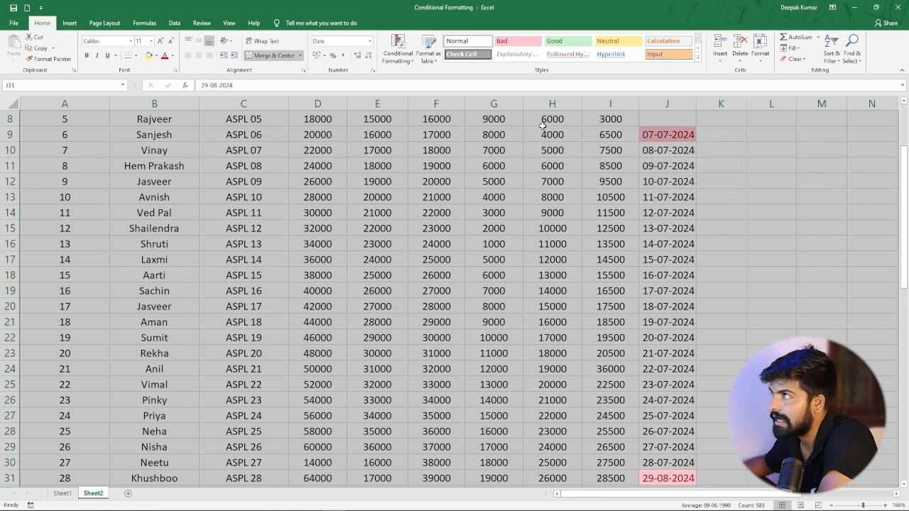
Highlight dates occurring Tomorrow on the whole sheet with Light Red Fill with Dark Red Text.
{"action": "left_click", "coordinate": [399, 56]}
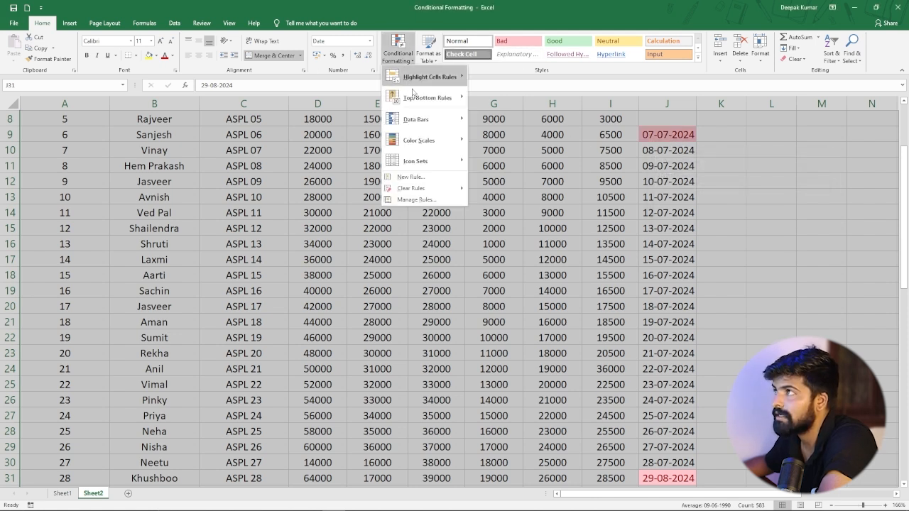
{"action": "mouse_move", "coordinate": [448, 79]}
{"action": "left_click", "coordinate": [517, 186]}
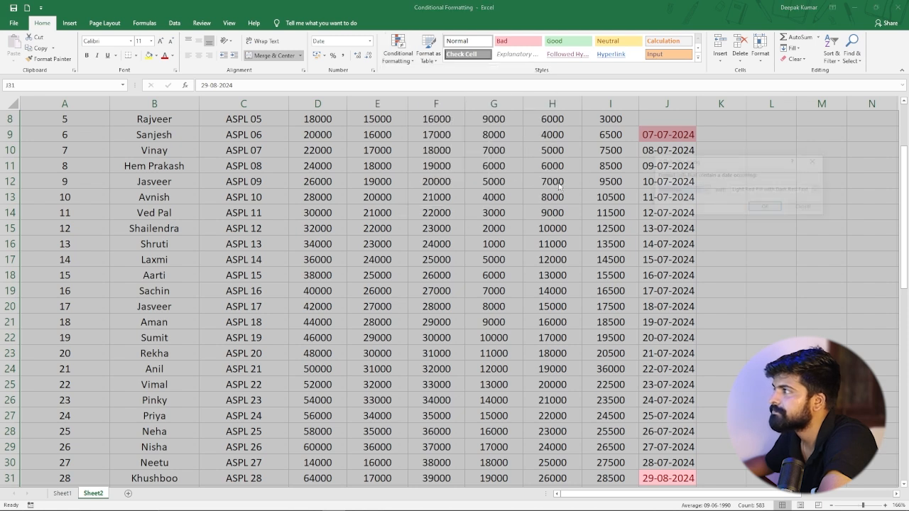
{"action": "left_click", "coordinate": [672, 189]}
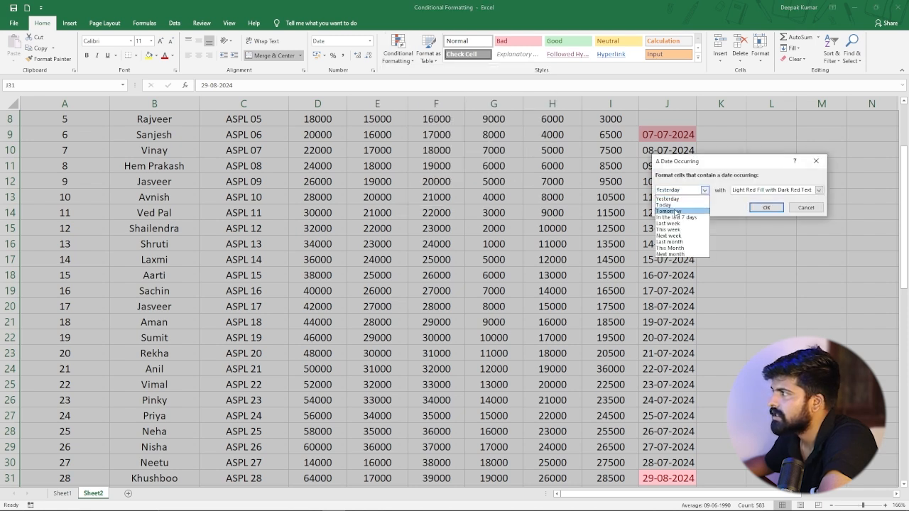
{"action": "left_click", "coordinate": [675, 212]}
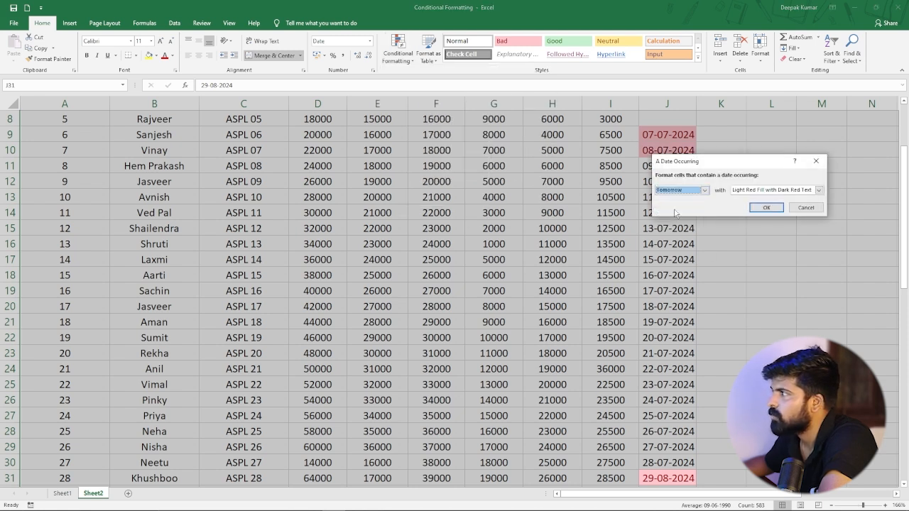
{"action": "left_click", "coordinate": [766, 207]}
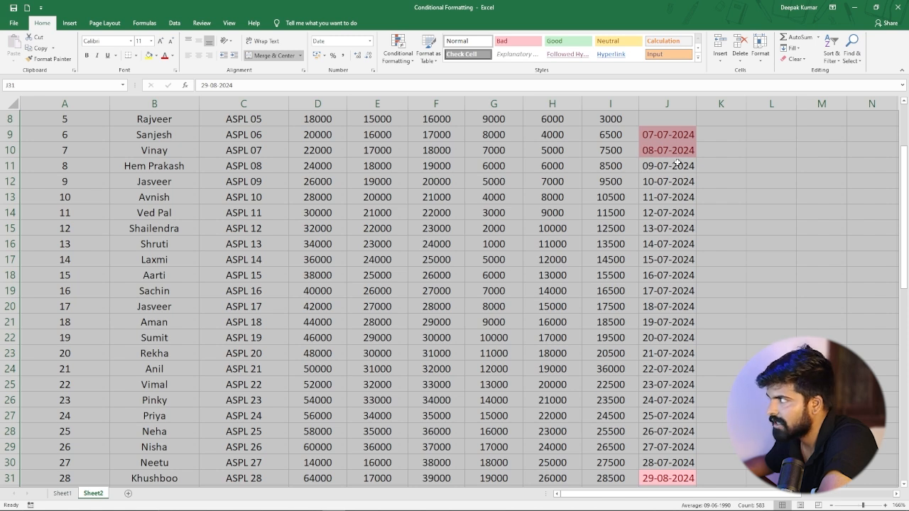
{"action": "left_click", "coordinate": [660, 202]}
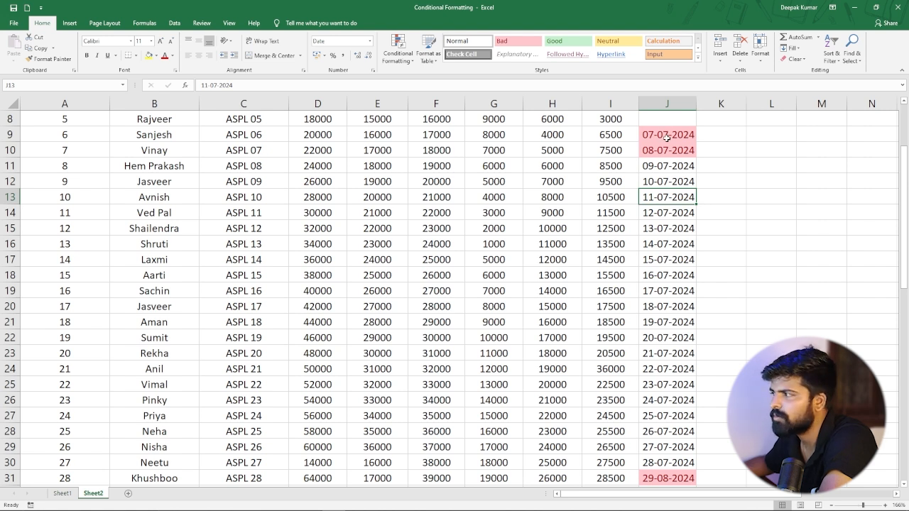
{"action": "scroll", "coordinate": [523, 189], "scroll_direction": "up", "scroll_amount": 3}
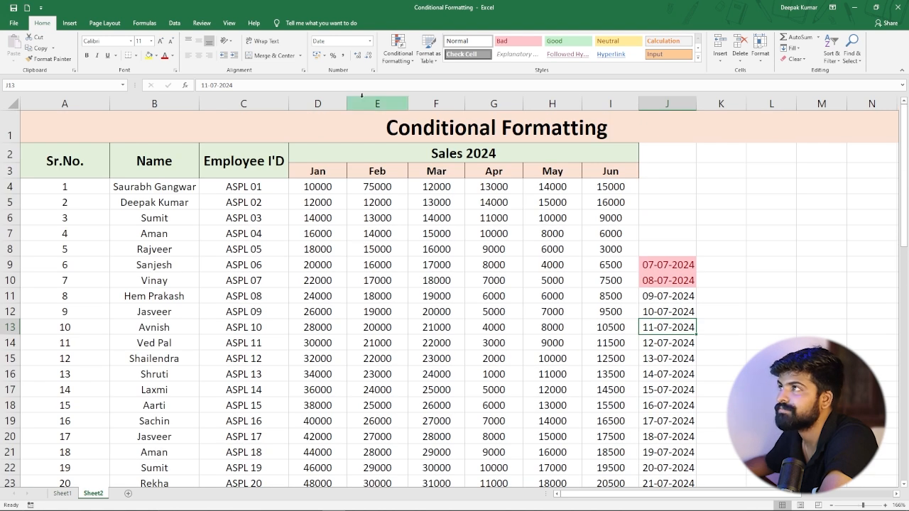
{"action": "left_click", "coordinate": [398, 56]}
{"action": "mouse_move", "coordinate": [426, 77]}
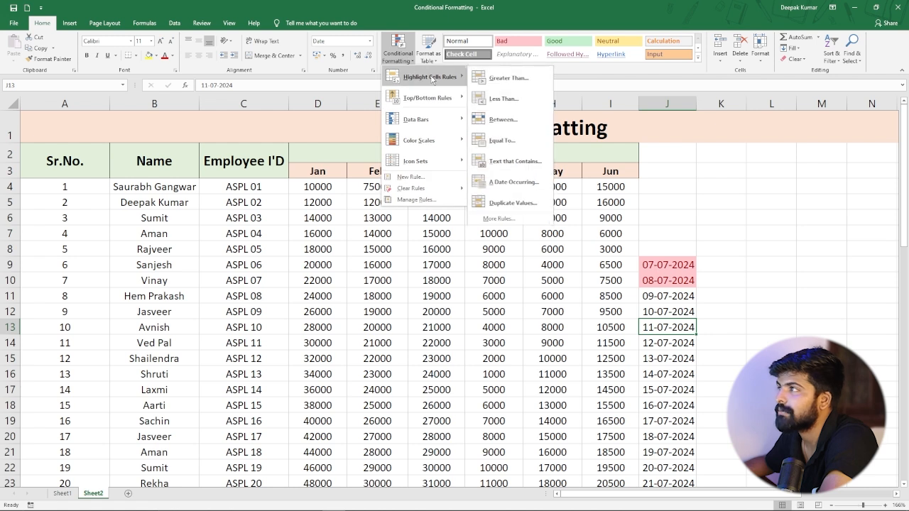
{"action": "left_click", "coordinate": [510, 272]}
{"action": "scroll", "coordinate": [294, 243], "scroll_direction": "down", "scroll_amount": 3}
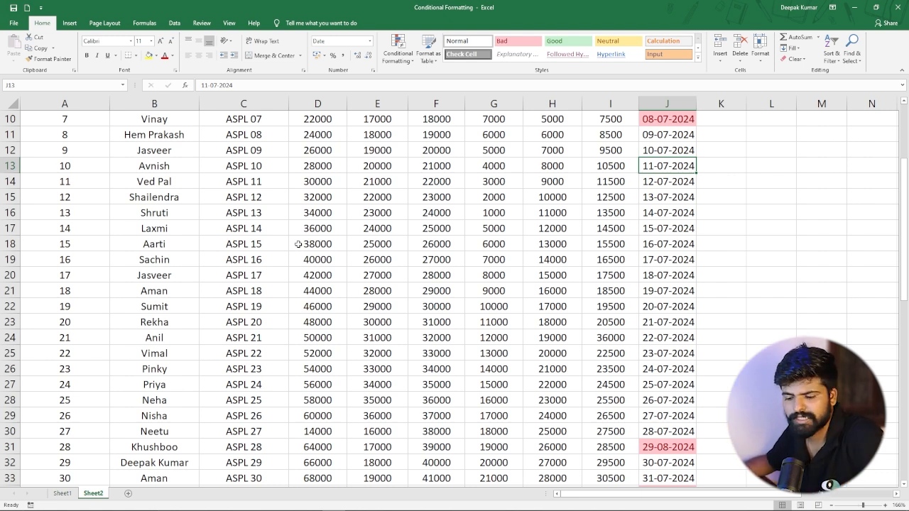
{"action": "key", "text": "ctrl+a"}
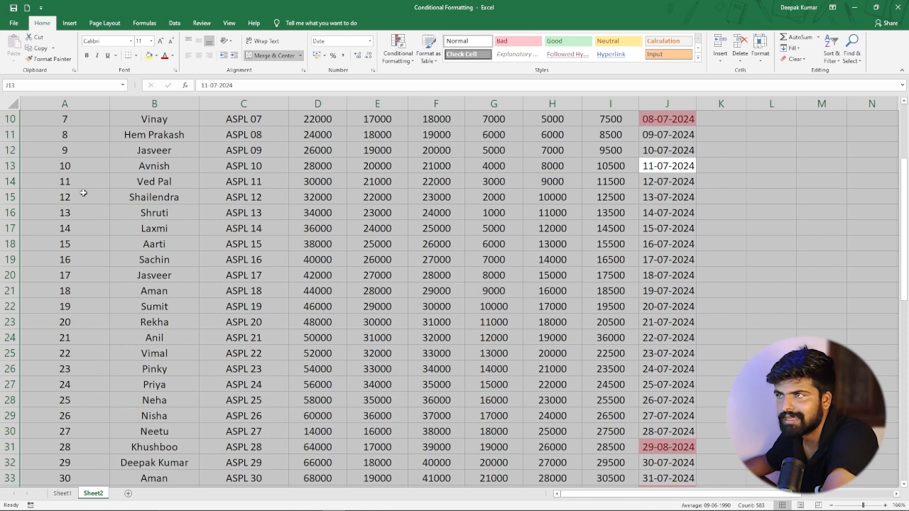
{"action": "left_click", "coordinate": [301, 278]}
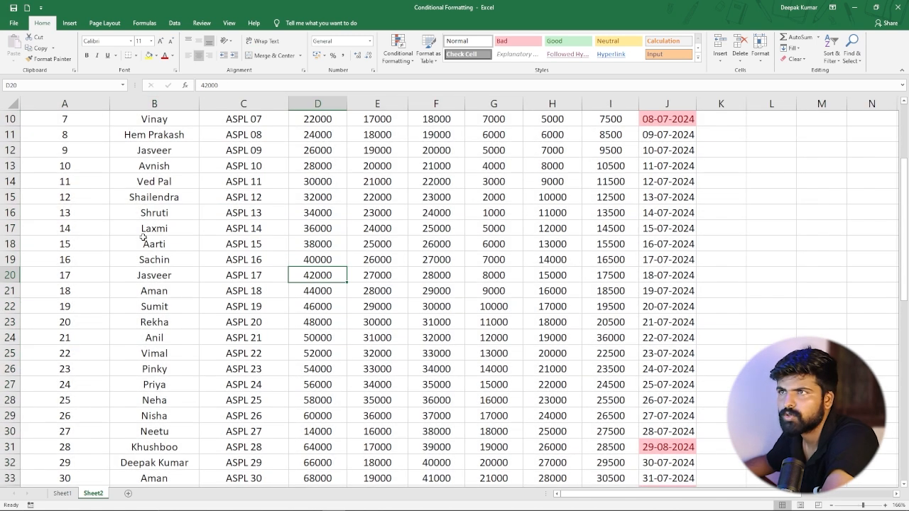
Select the table range A4:I63 and highlight its Duplicate Values with Light Red Fill with Dark Red Text.
{"action": "scroll", "coordinate": [140, 241], "scroll_direction": "up", "scroll_amount": 3}
{"action": "left_click_drag", "start_coordinate": [50, 188], "coordinate": [603, 448]}
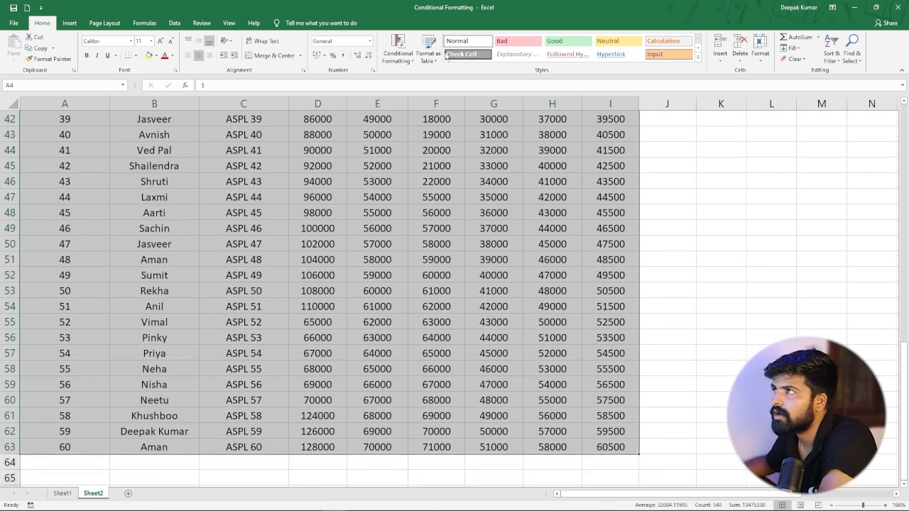
{"action": "left_click", "coordinate": [396, 59]}
{"action": "mouse_move", "coordinate": [445, 77]}
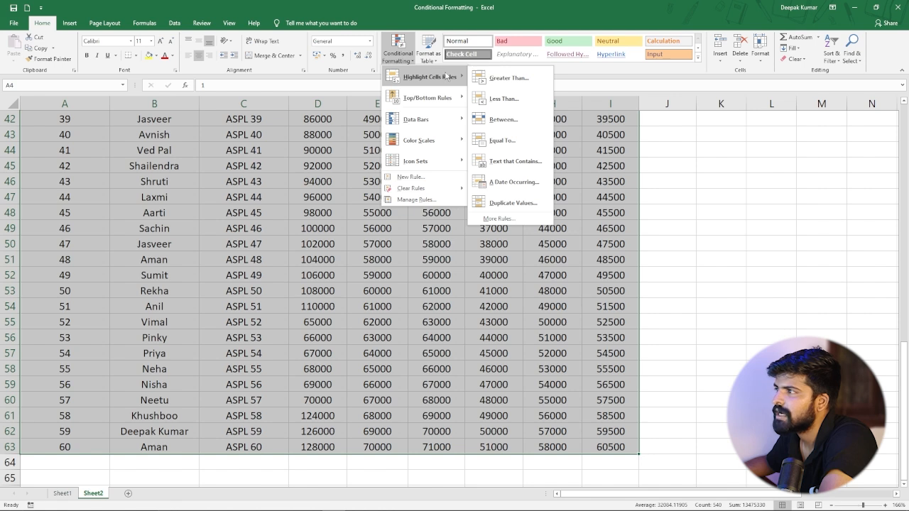
{"action": "left_click", "coordinate": [514, 203]}
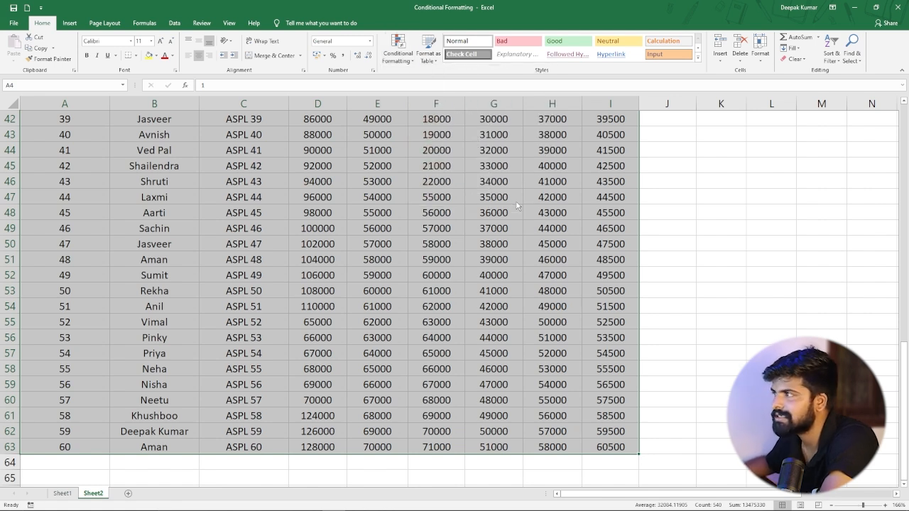
{"action": "left_click", "coordinate": [764, 208]}
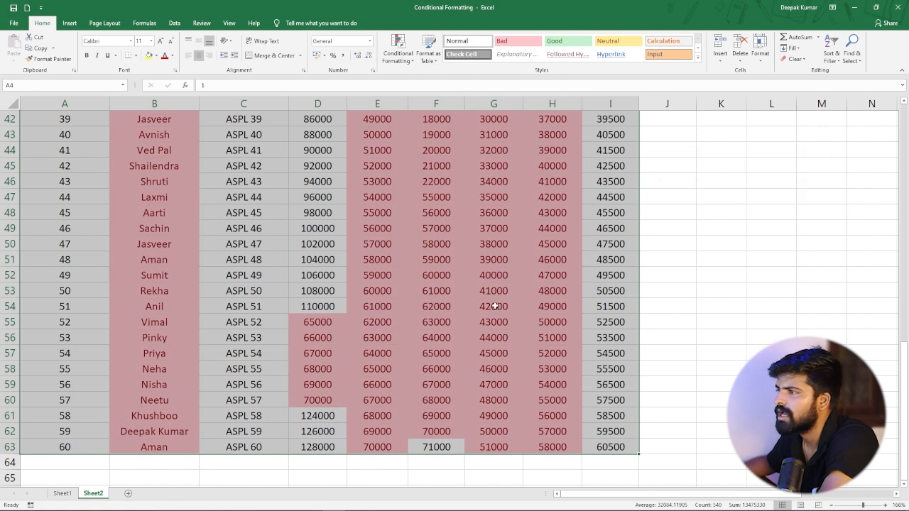
Scroll through the table to review which cells are highlighted as duplicates.
{"action": "left_click", "coordinate": [494, 306]}
{"action": "scroll", "coordinate": [288, 303], "scroll_direction": "up", "scroll_amount": 3}
{"action": "scroll", "coordinate": [287, 304], "scroll_direction": "up", "scroll_amount": 11}
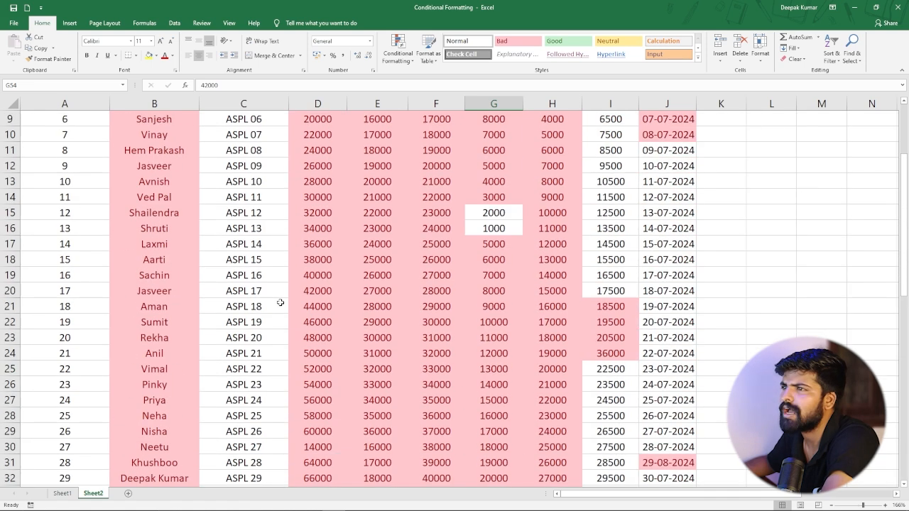
{"action": "left_click", "coordinate": [304, 268]}
{"action": "scroll", "coordinate": [250, 347], "scroll_direction": "down", "scroll_amount": 11}
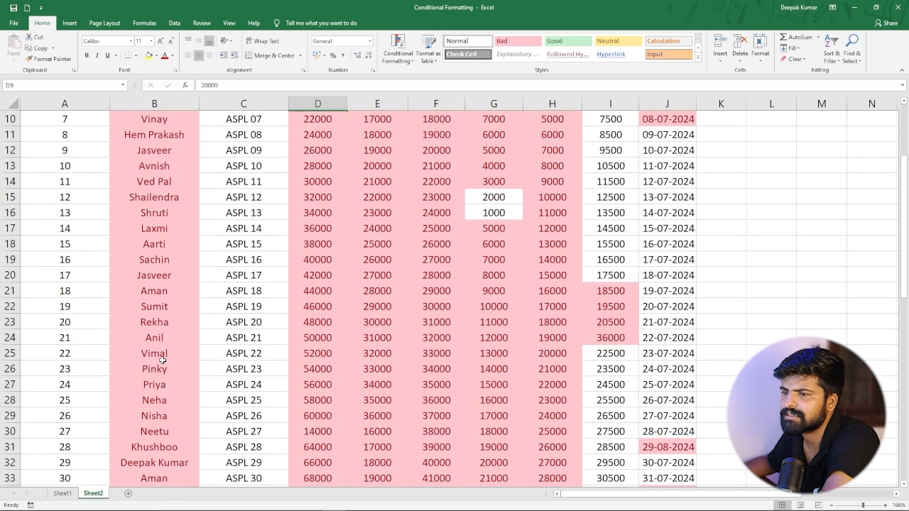
{"action": "scroll", "coordinate": [163, 365], "scroll_direction": "down", "scroll_amount": 5}
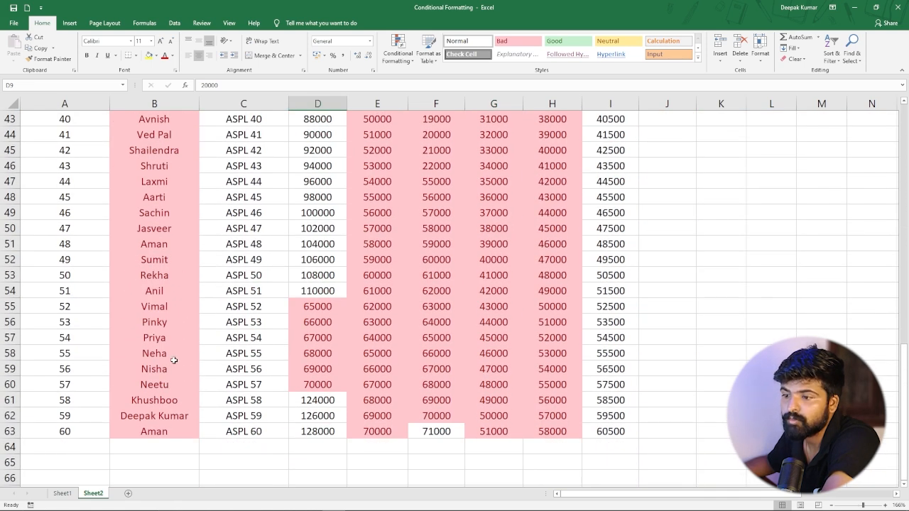
{"action": "scroll", "coordinate": [161, 357], "scroll_direction": "up", "scroll_amount": 5}
{"action": "scroll", "coordinate": [161, 357], "scroll_direction": "up", "scroll_amount": 6}
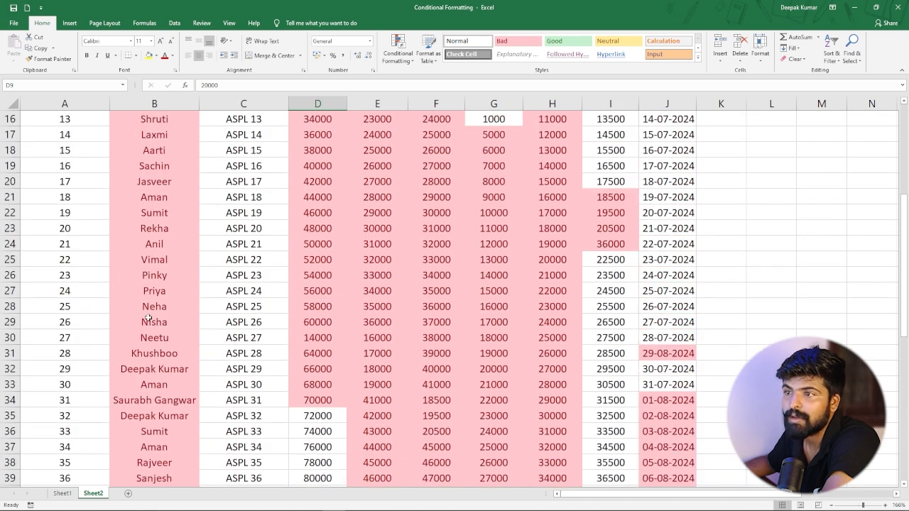
{"action": "scroll", "coordinate": [148, 323], "scroll_direction": "up", "scroll_amount": 5}
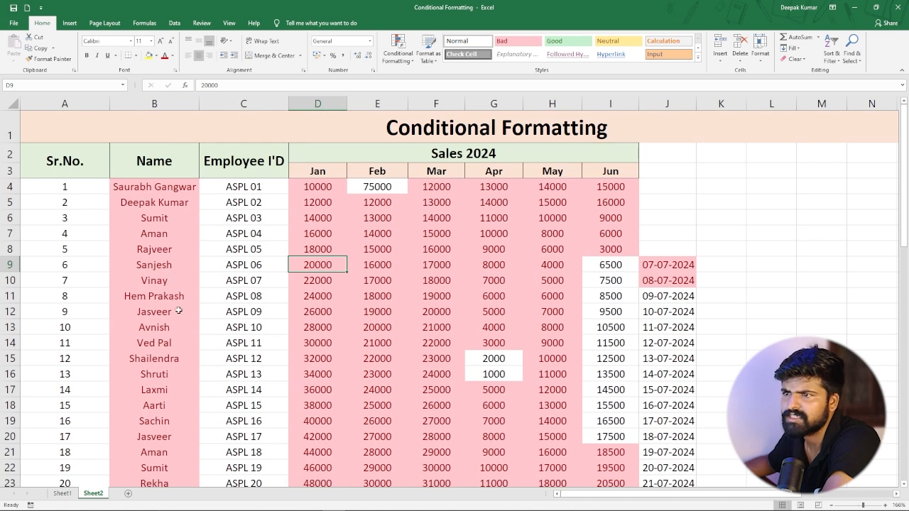
{"action": "scroll", "coordinate": [166, 307], "scroll_direction": "down", "scroll_amount": 4}
{"action": "scroll", "coordinate": [166, 306], "scroll_direction": "up", "scroll_amount": 4}
{"action": "scroll", "coordinate": [165, 305], "scroll_direction": "up", "scroll_amount": 1}
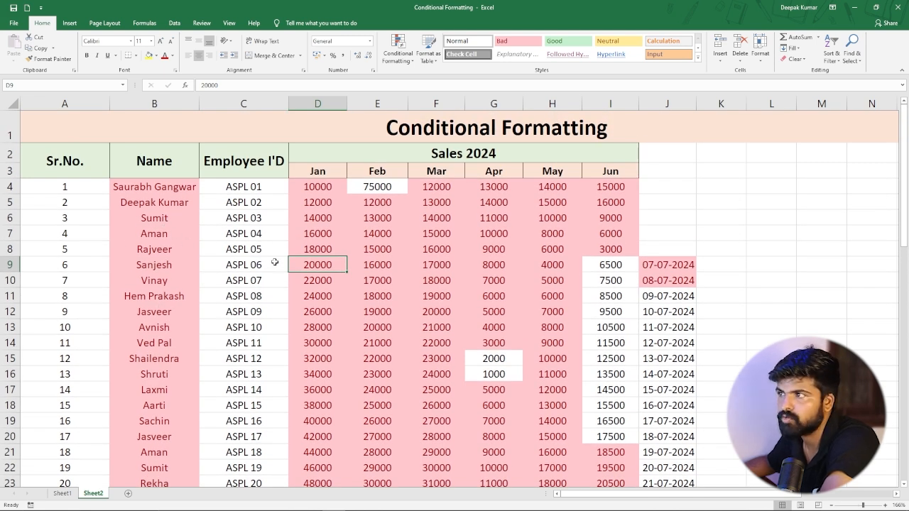
{"action": "scroll", "coordinate": [164, 283], "scroll_direction": "down", "scroll_amount": 14}
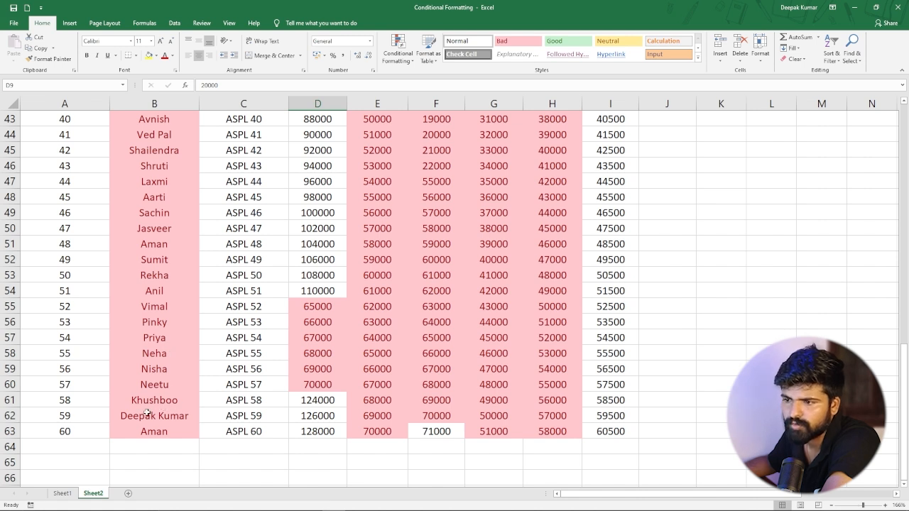
{"action": "scroll", "coordinate": [171, 395], "scroll_direction": "up", "scroll_amount": 3}
{"action": "scroll", "coordinate": [155, 284], "scroll_direction": "up", "scroll_amount": 5}
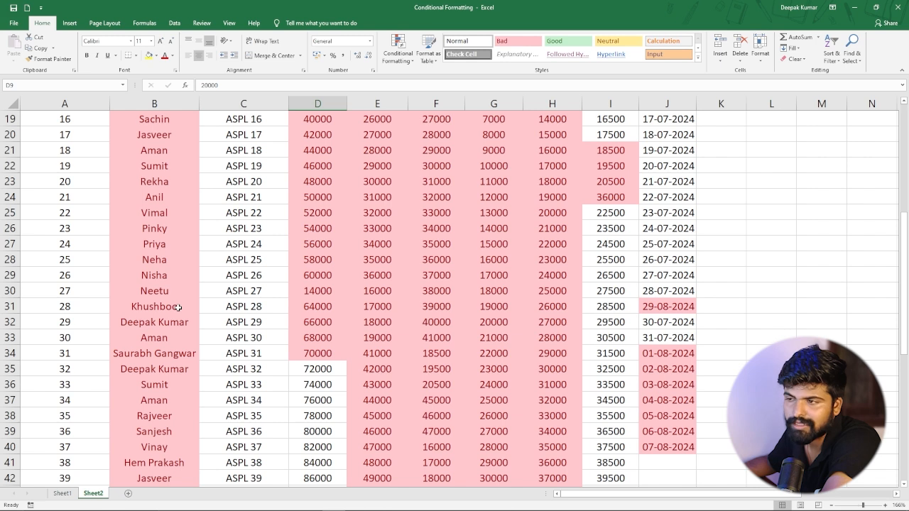
Edit the employee name in cell B31 so it ends in 'u' instead of 'oo'.
{"action": "left_click", "coordinate": [178, 307]}
{"action": "double_click", "coordinate": [178, 308]}
{"action": "key", "text": "BackSpace"}
{"action": "key", "text": "BackSpace"}
{"action": "type", "text": "u"}
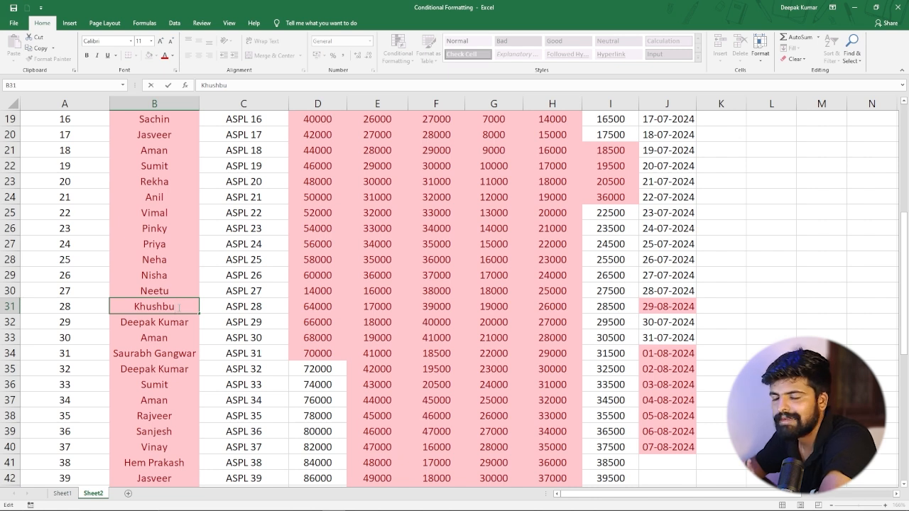
{"action": "key", "text": "Return"}
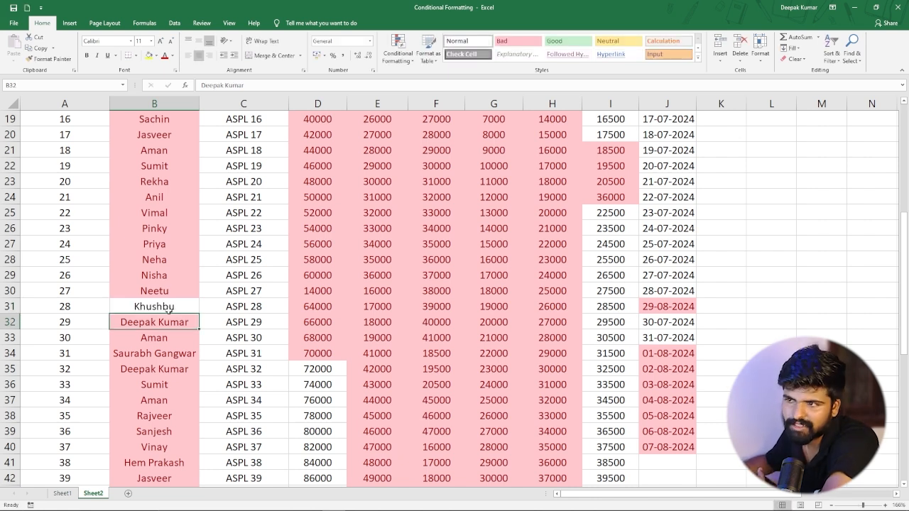
Change the March sales value in cell F4 to 1.
{"action": "scroll", "coordinate": [170, 307], "scroll_direction": "down", "scroll_amount": 10}
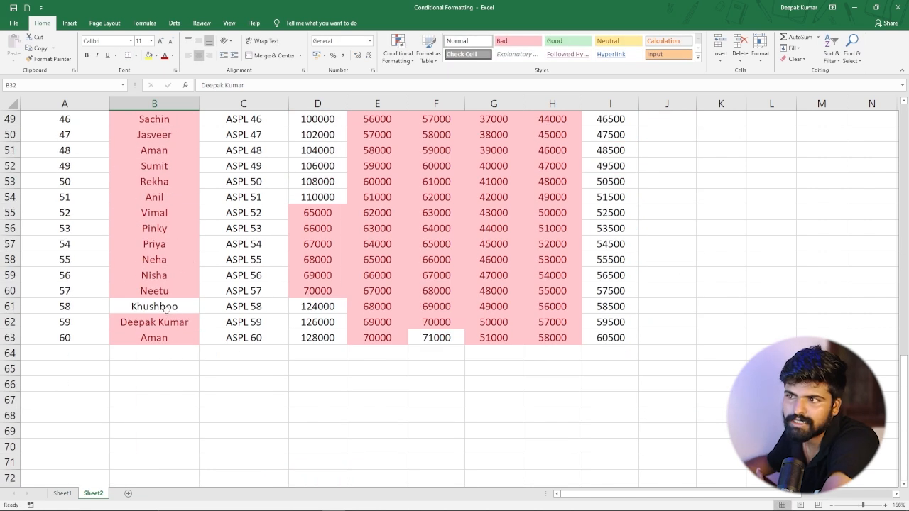
{"action": "scroll", "coordinate": [408, 284], "scroll_direction": "up", "scroll_amount": 7}
{"action": "scroll", "coordinate": [403, 252], "scroll_direction": "up", "scroll_amount": 9}
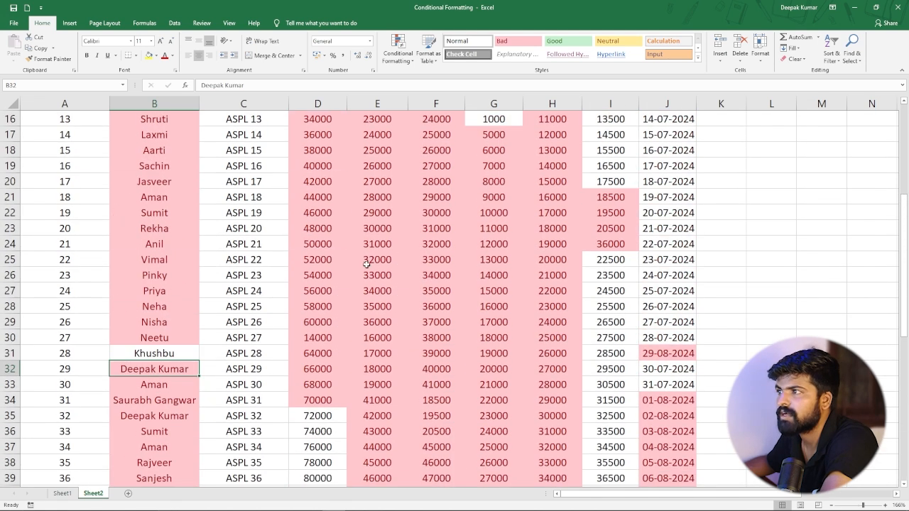
{"action": "left_click", "coordinate": [435, 187]}
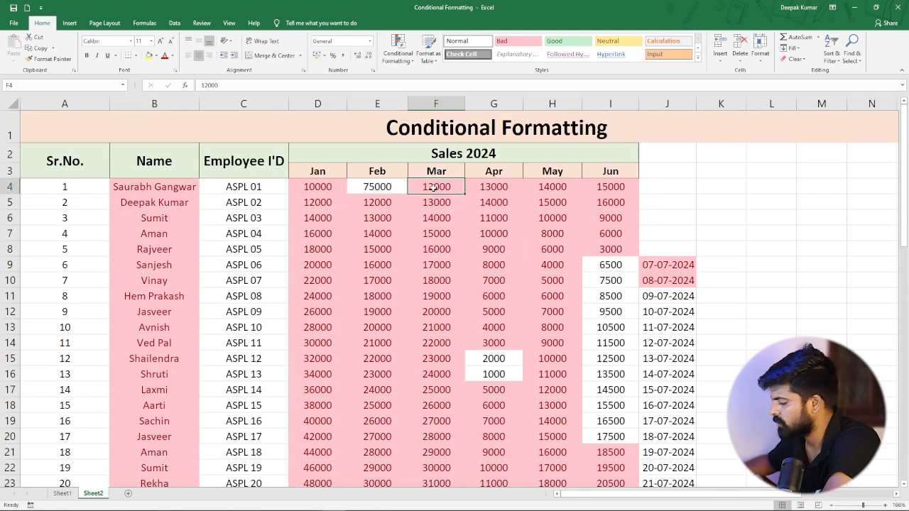
{"action": "type", "text": "1"}
{"action": "key", "text": "Return"}
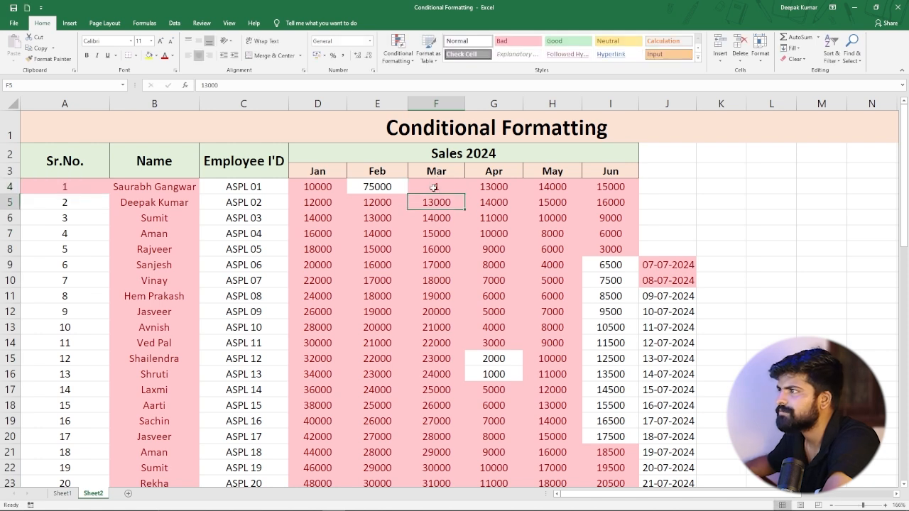
Set the March sales value in cell F4 to 10.
{"action": "key", "text": "Down"}
{"action": "key", "text": "Down"}
{"action": "key", "text": "Down"}
{"action": "key", "text": "Down"}
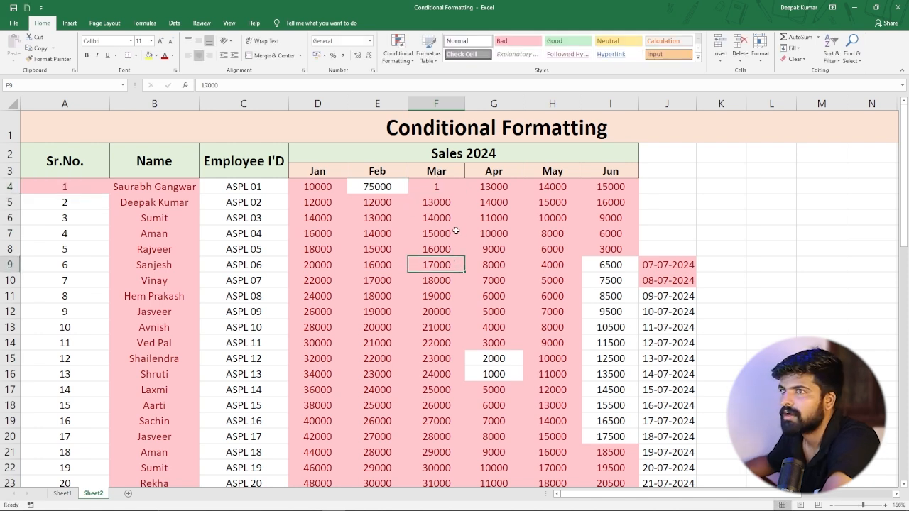
{"action": "left_click_drag", "start_coordinate": [435, 201], "coordinate": [435, 218]}
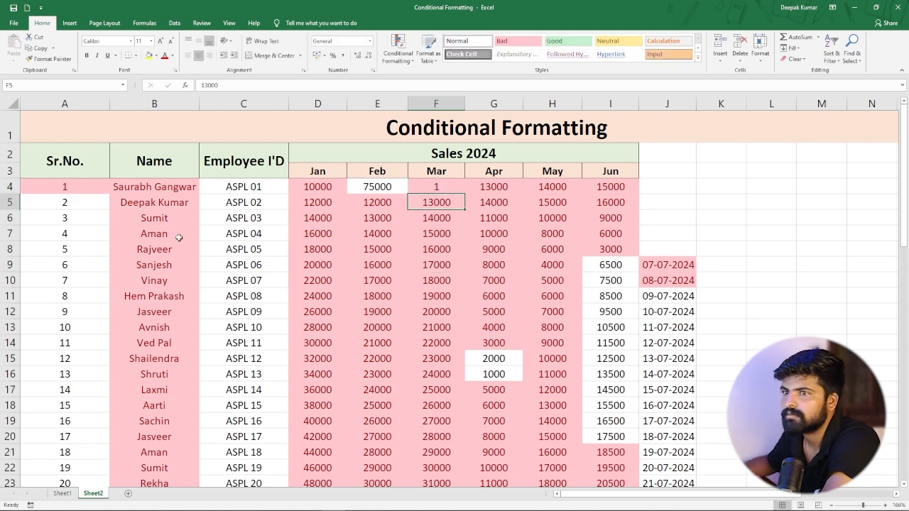
{"action": "left_click", "coordinate": [64, 188]}
{"action": "left_click", "coordinate": [440, 187]}
{"action": "double_click", "coordinate": [440, 186]}
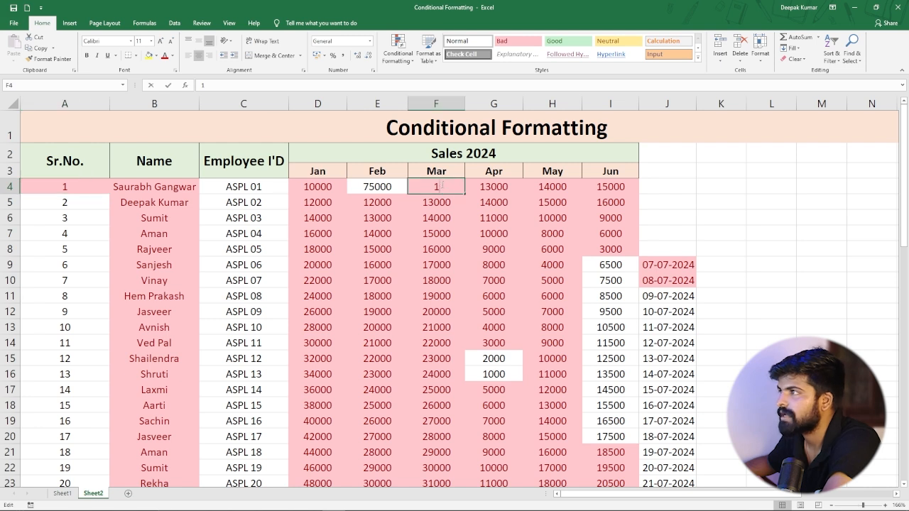
{"action": "type", "text": "10"}
{"action": "key", "text": "Return"}
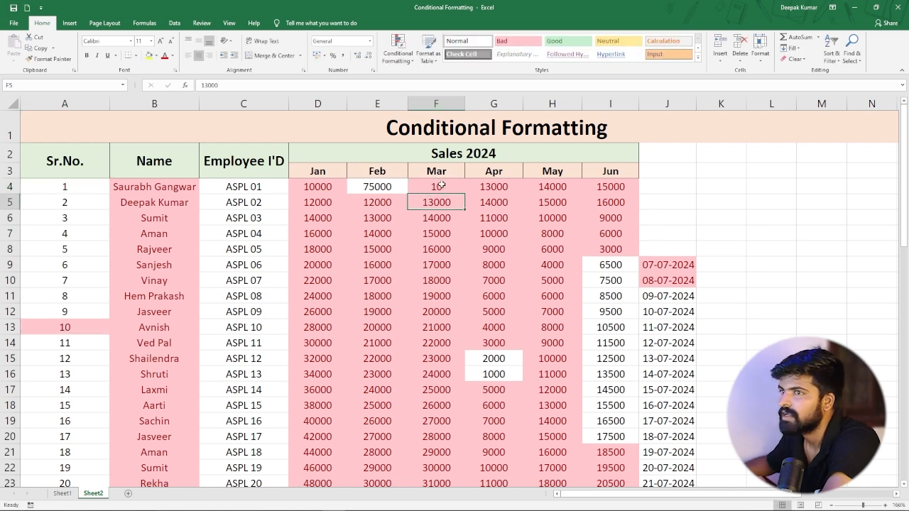
{"action": "scroll", "coordinate": [61, 397], "scroll_direction": "down", "scroll_amount": 5}
{"action": "scroll", "coordinate": [66, 212], "scroll_direction": "up", "scroll_amount": 3}
{"action": "scroll", "coordinate": [66, 212], "scroll_direction": "up", "scroll_amount": 1}
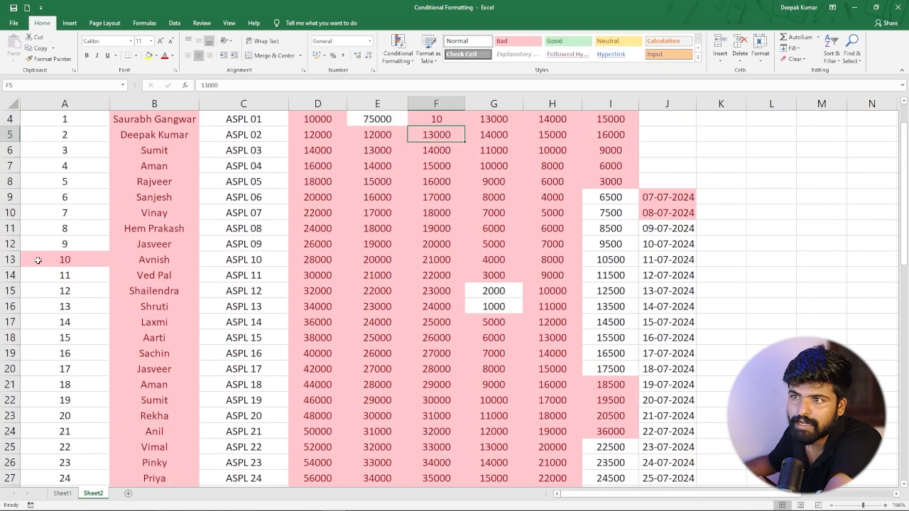
{"action": "scroll", "coordinate": [284, 227], "scroll_direction": "up", "scroll_amount": 1}
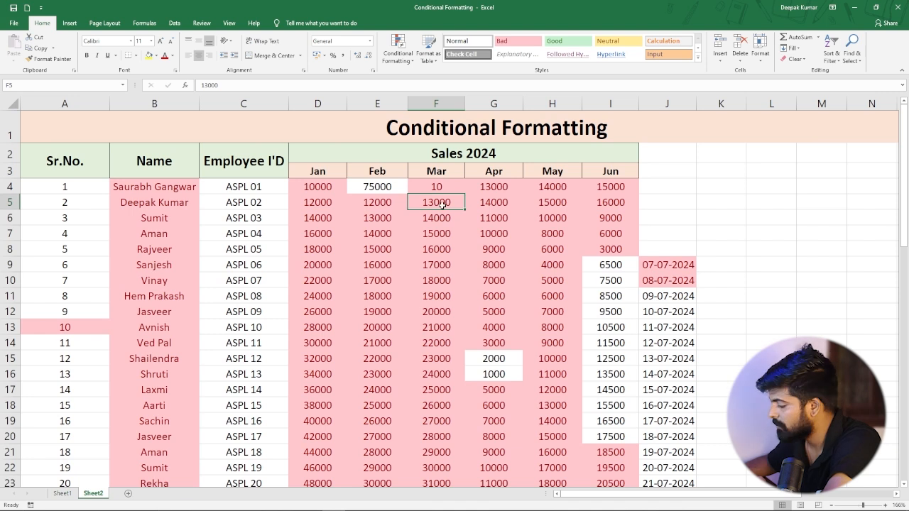
Set the March sales values in cells F5 and F6 to 20 and 30.
{"action": "type", "text": "20"}
{"action": "key", "text": "Return"}
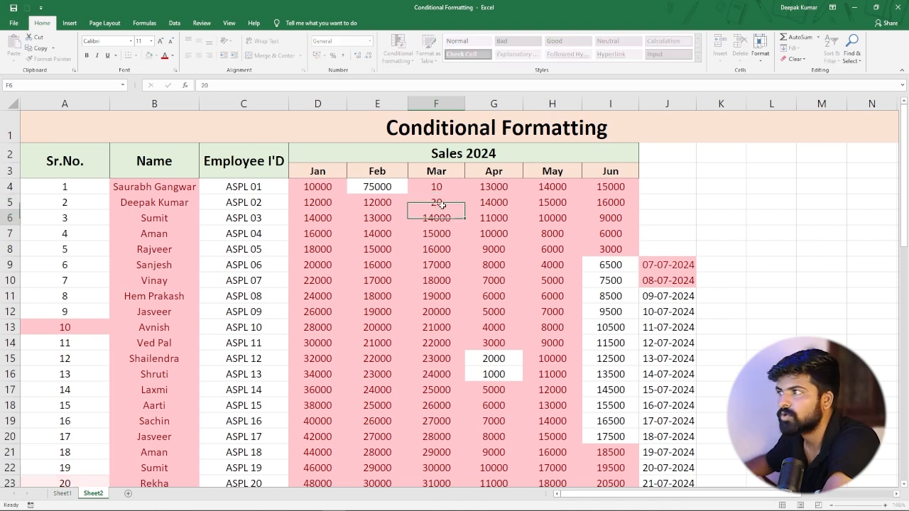
{"action": "type", "text": "30"}
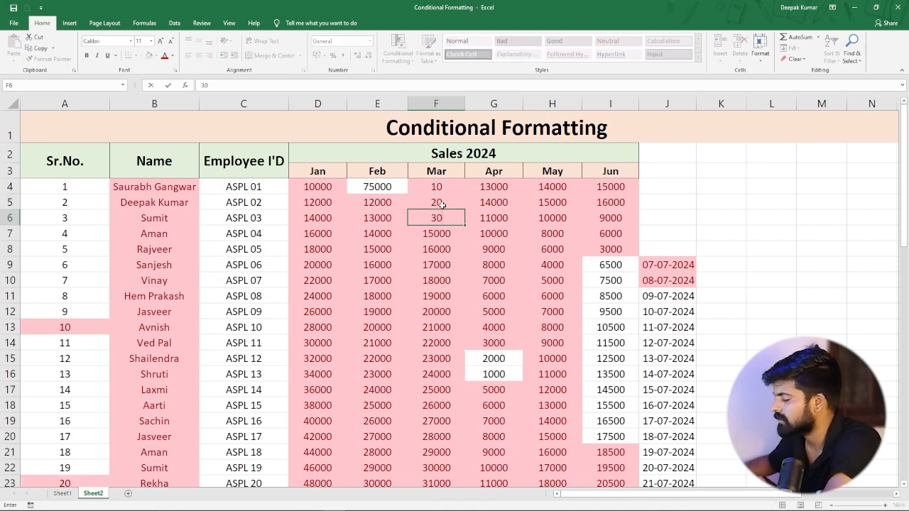
{"action": "key", "text": "Return"}
Extend the March sales series in steps of 10 down to row 62.
{"action": "left_click", "coordinate": [446, 264]}
{"action": "left_click_drag", "start_coordinate": [440, 188], "coordinate": [468, 455]}
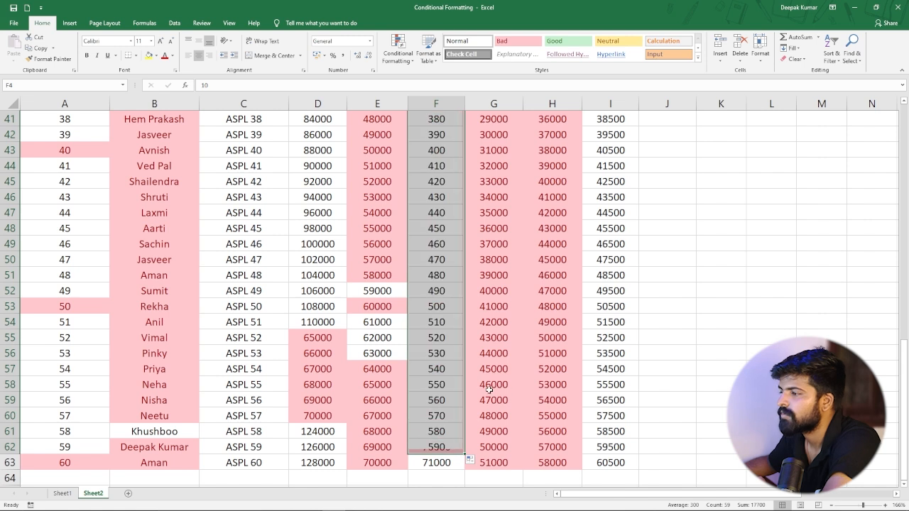
{"action": "left_click", "coordinate": [449, 291]}
Scroll through the table to review which cells are highlighted as duplicates.
{"action": "scroll", "coordinate": [448, 289], "scroll_direction": "up", "scroll_amount": 9}
{"action": "scroll", "coordinate": [448, 289], "scroll_direction": "up", "scroll_amount": 4}
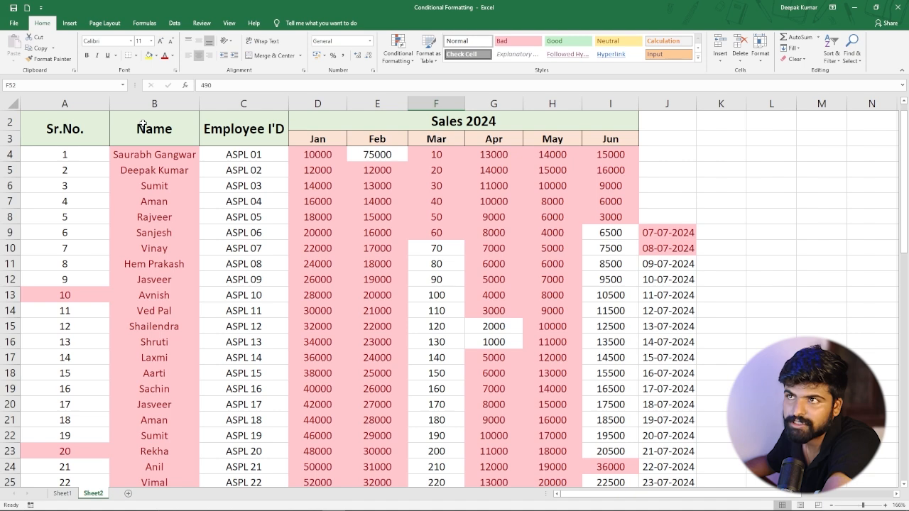
{"action": "scroll", "coordinate": [85, 331], "scroll_direction": "down", "scroll_amount": 1}
{"action": "scroll", "coordinate": [85, 330], "scroll_direction": "down", "scroll_amount": 10}
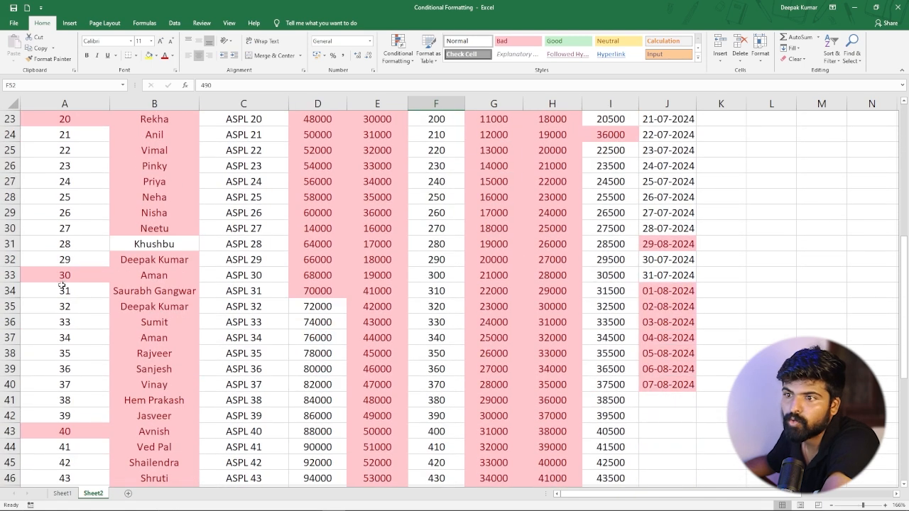
{"action": "scroll", "coordinate": [73, 366], "scroll_direction": "down", "scroll_amount": 4}
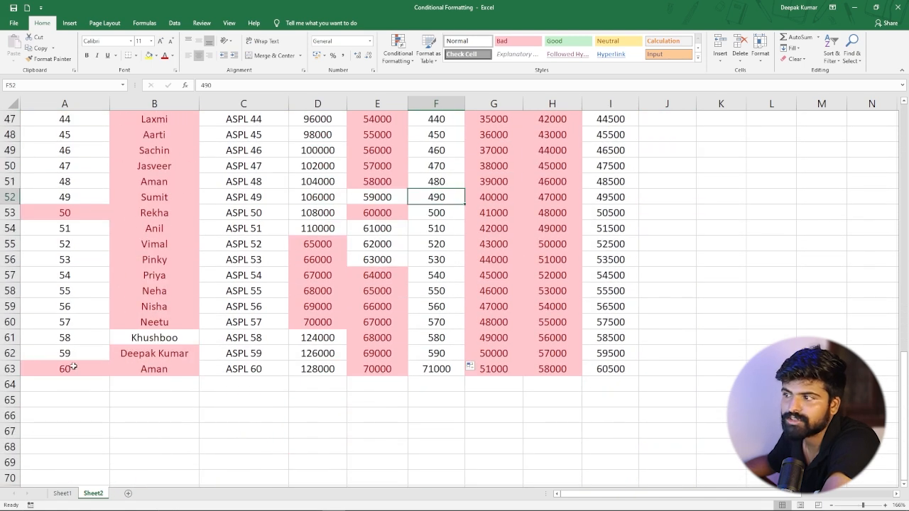
{"action": "scroll", "coordinate": [63, 325], "scroll_direction": "up", "scroll_amount": 15}
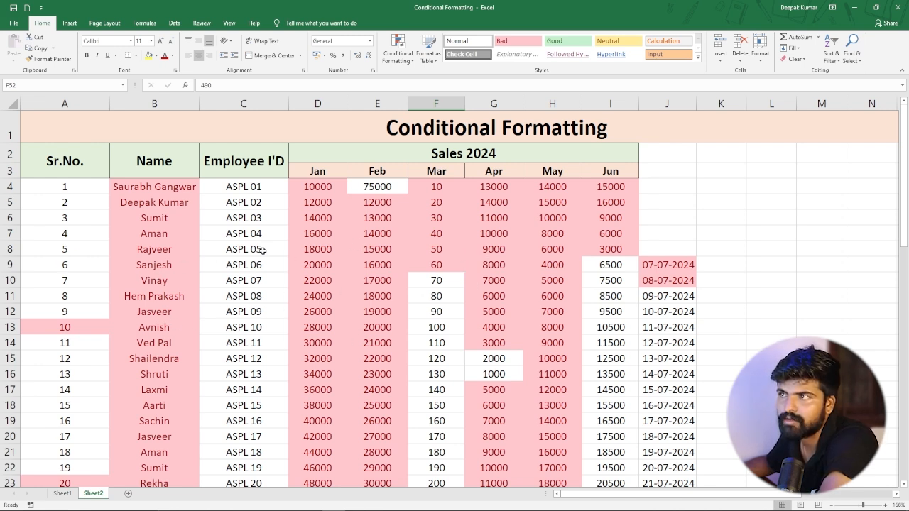
{"action": "scroll", "coordinate": [264, 234], "scroll_direction": "down", "scroll_amount": 11}
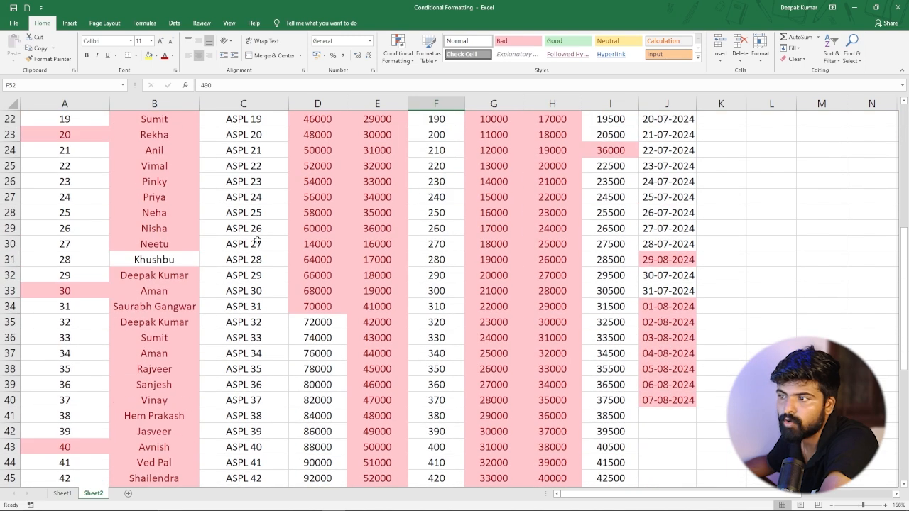
{"action": "scroll", "coordinate": [254, 250], "scroll_direction": "down", "scroll_amount": 5}
{"action": "scroll", "coordinate": [256, 277], "scroll_direction": "up", "scroll_amount": 6}
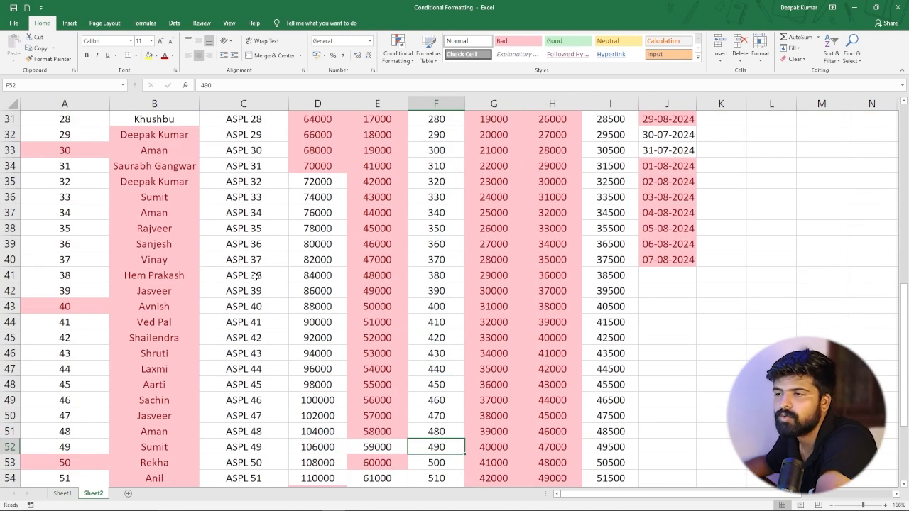
{"action": "scroll", "coordinate": [255, 277], "scroll_direction": "up", "scroll_amount": 10}
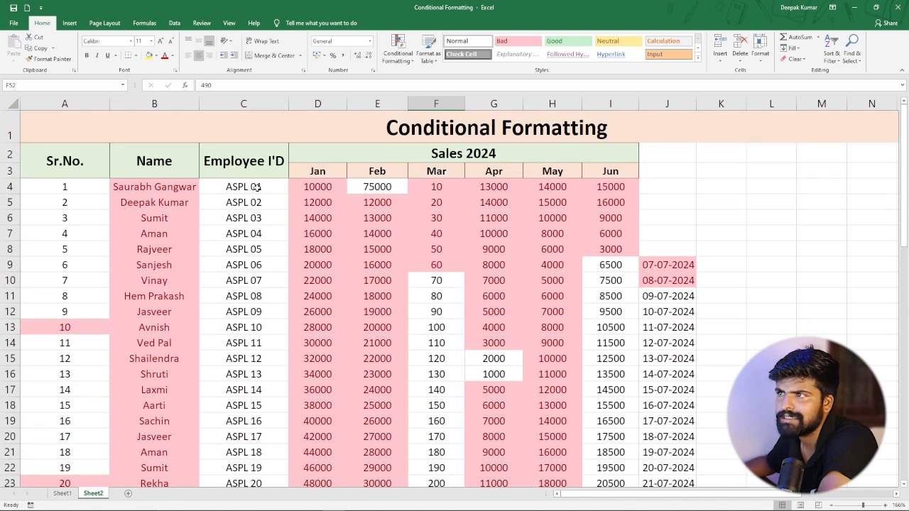
Change the employee ID in cell C4 to ASPL 10.
{"action": "left_click", "coordinate": [262, 186]}
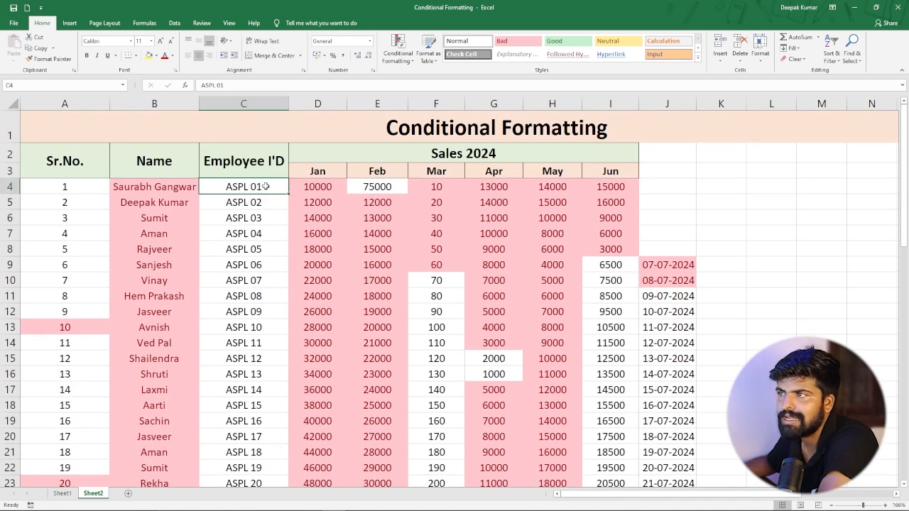
{"action": "double_click", "coordinate": [265, 186]}
{"action": "key", "text": "BackSpace"}
{"action": "key", "text": "BackSpace"}
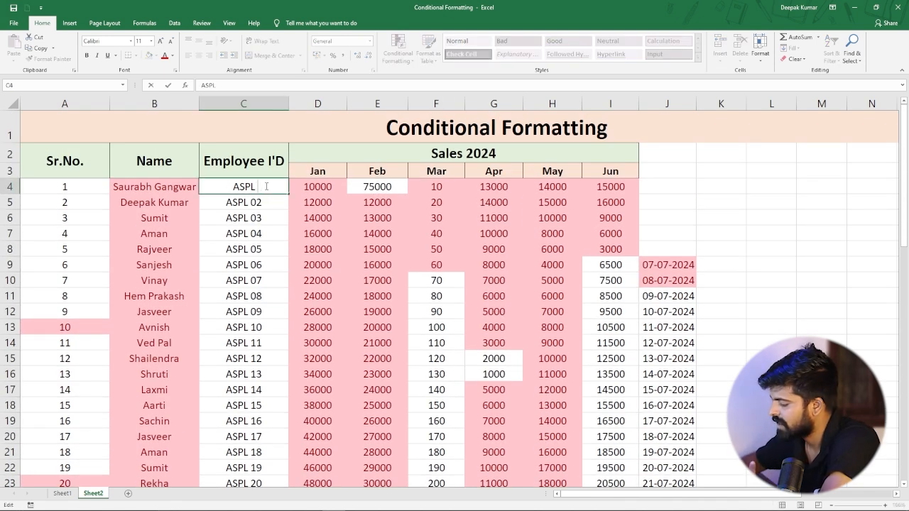
{"action": "type", "text": "10"}
{"action": "key", "text": "Return"}
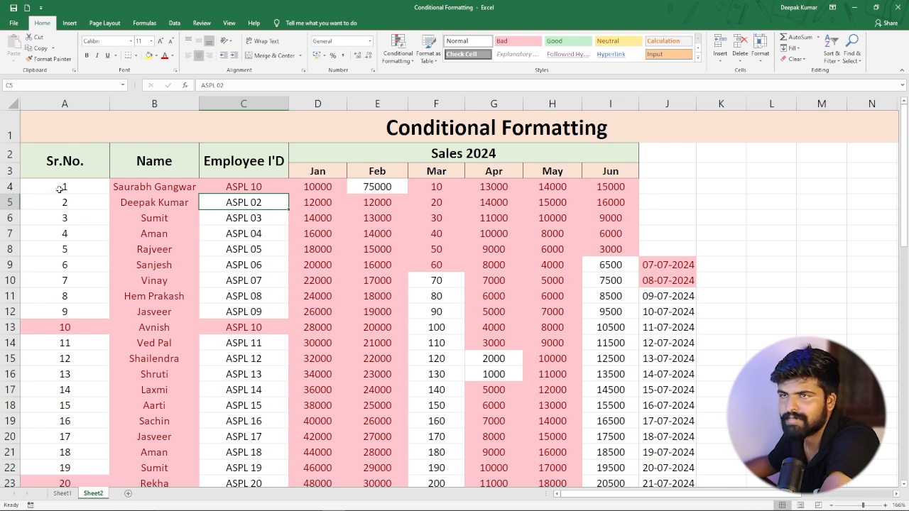
Clear all conditional formatting rules from the entire sheet.
{"action": "left_click_drag", "start_coordinate": [60, 186], "coordinate": [188, 264]}
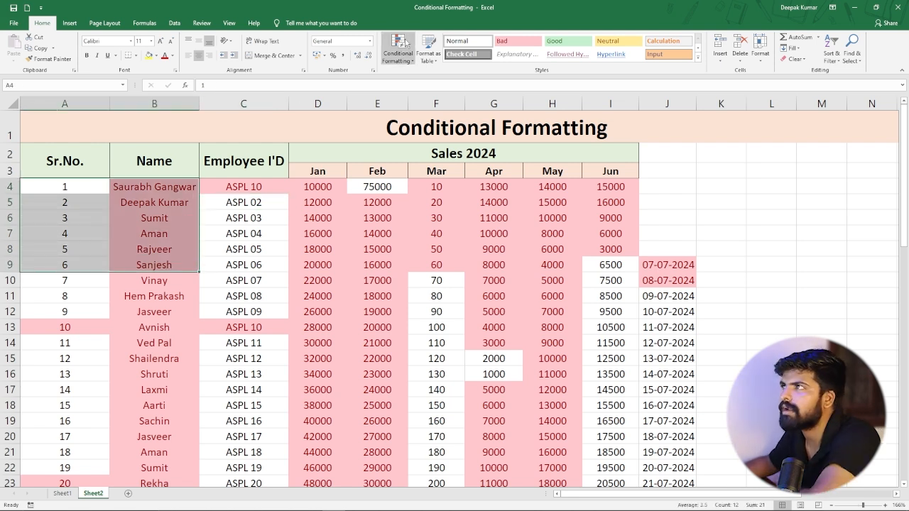
{"action": "left_click", "coordinate": [407, 61]}
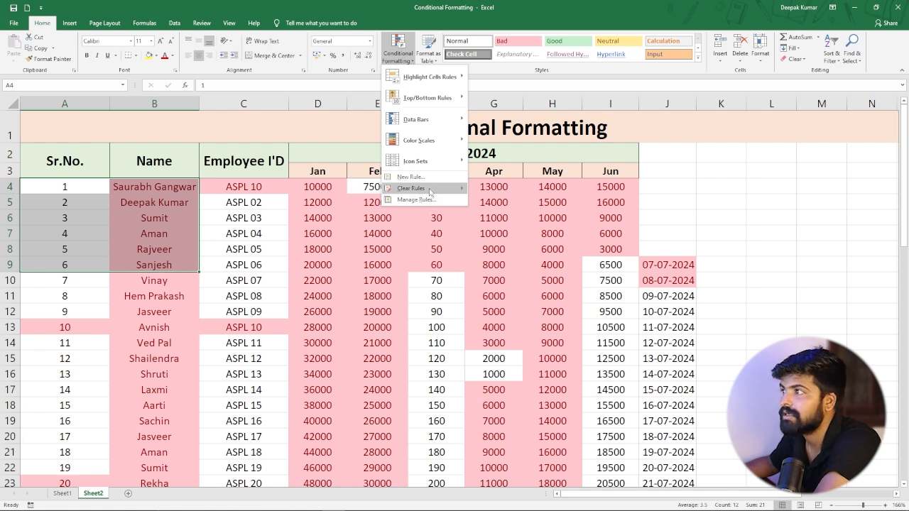
{"action": "mouse_move", "coordinate": [431, 192]}
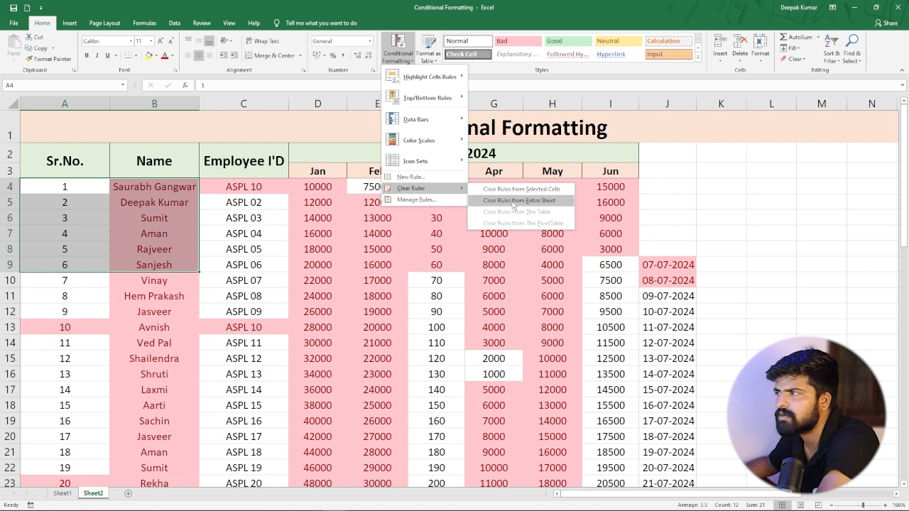
{"action": "left_click", "coordinate": [513, 201]}
{"action": "left_click", "coordinate": [368, 283]}
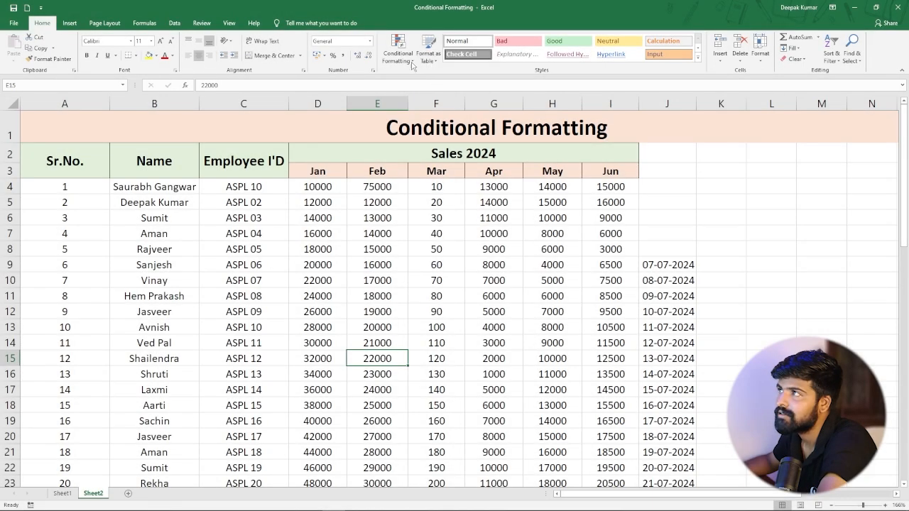
{"action": "left_click", "coordinate": [412, 62]}
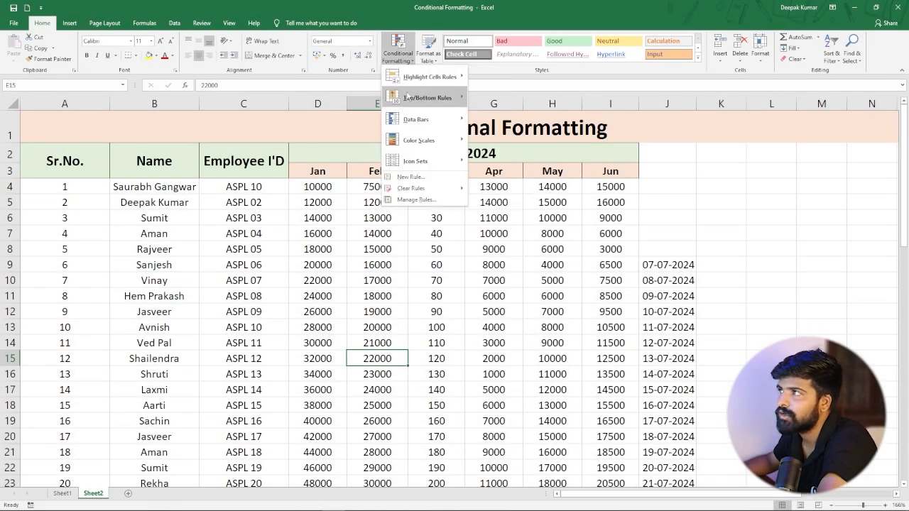
{"action": "mouse_move", "coordinate": [441, 103]}
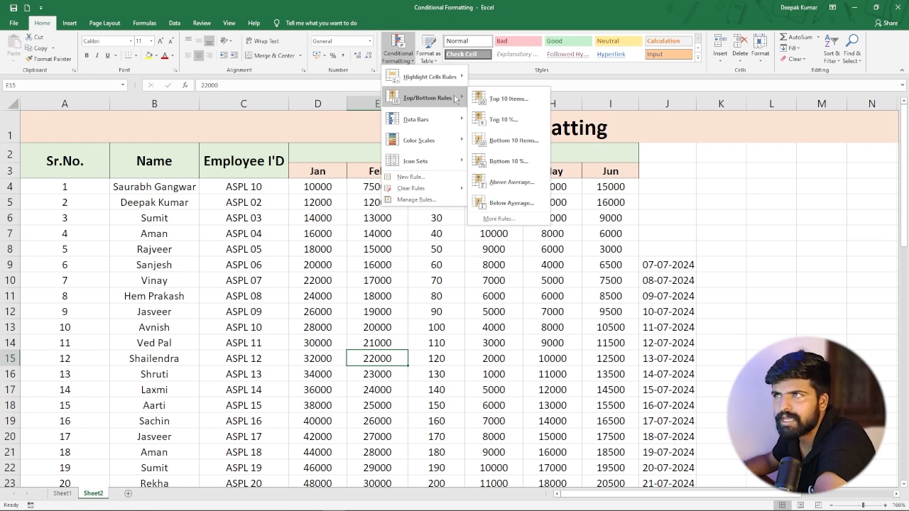
{"action": "left_click", "coordinate": [376, 243]}
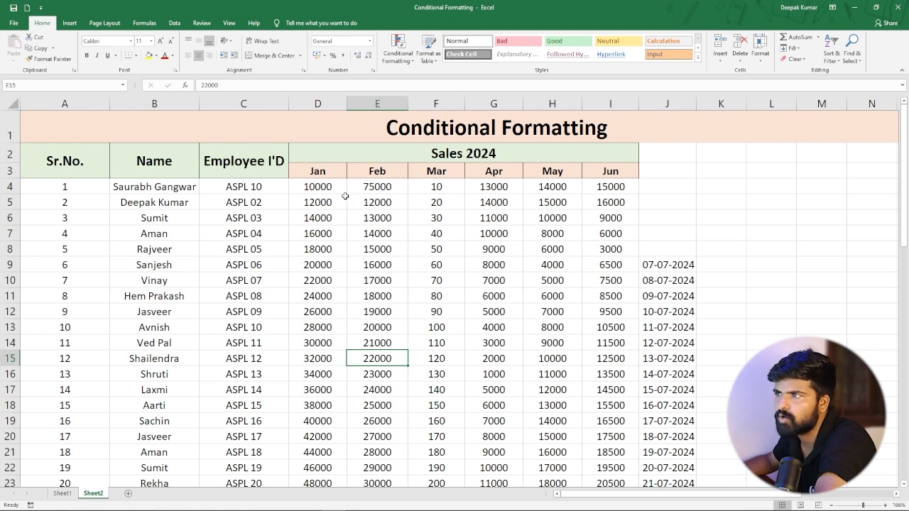
Highlight the top 10 items in the Jan sales column with light red fill and dark red text.
{"action": "left_click", "coordinate": [320, 188]}
{"action": "left_click_drag", "start_coordinate": [321, 187], "coordinate": [313, 454]}
{"action": "scroll", "coordinate": [316, 197], "scroll_direction": "up", "scroll_amount": 9}
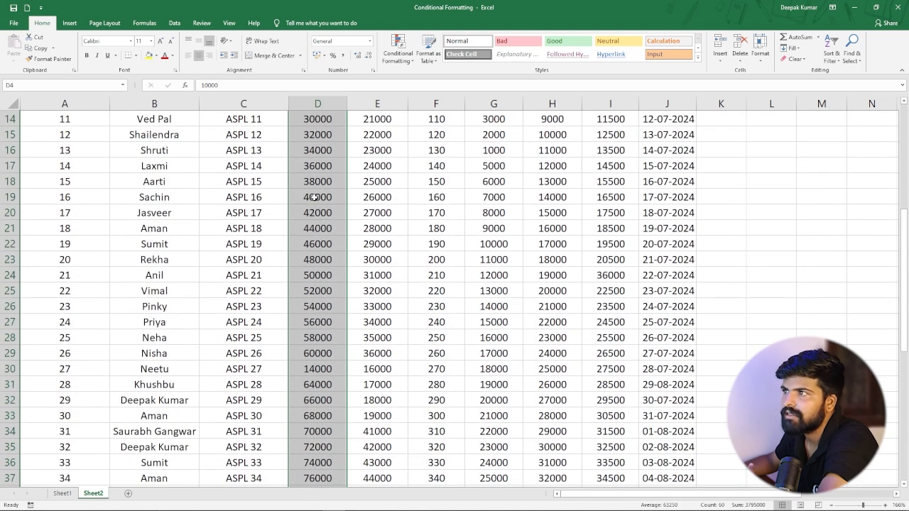
{"action": "scroll", "coordinate": [316, 196], "scroll_direction": "up", "scroll_amount": 4}
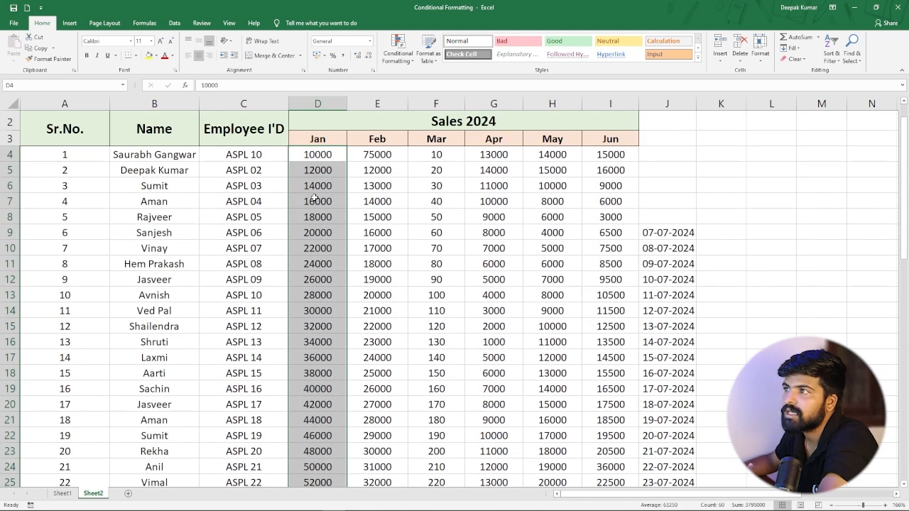
{"action": "left_click", "coordinate": [406, 59]}
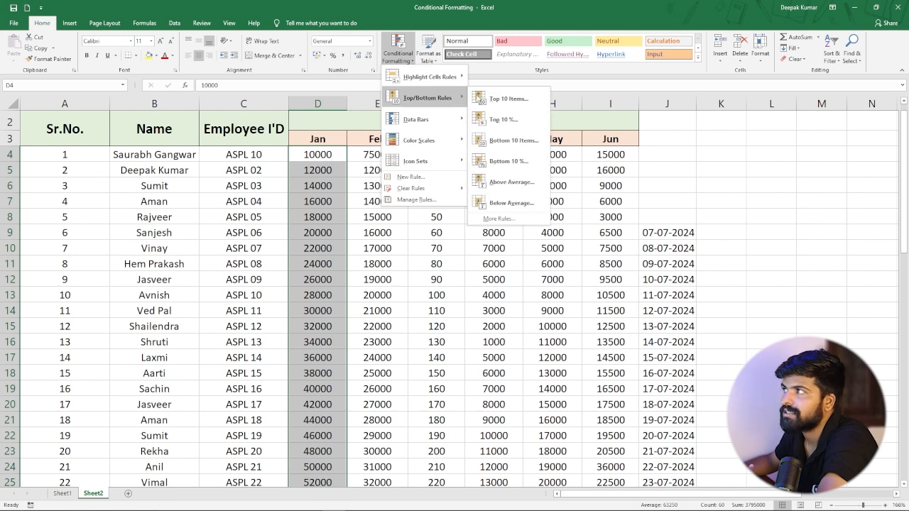
{"action": "left_click", "coordinate": [517, 103]}
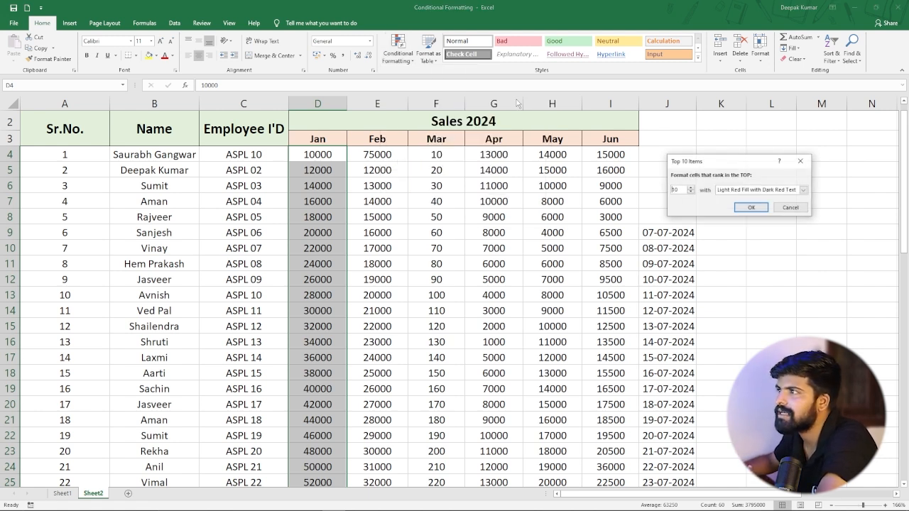
{"action": "left_click", "coordinate": [751, 207]}
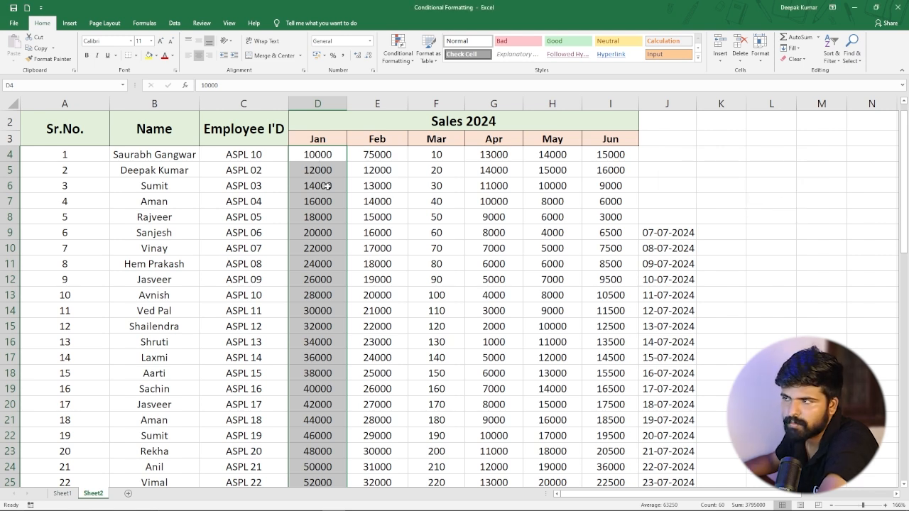
Scroll down the Jan column to review which values are highlighted as top items.
{"action": "scroll", "coordinate": [328, 257], "scroll_direction": "down", "scroll_amount": 6}
{"action": "scroll", "coordinate": [326, 258], "scroll_direction": "down", "scroll_amount": 8}
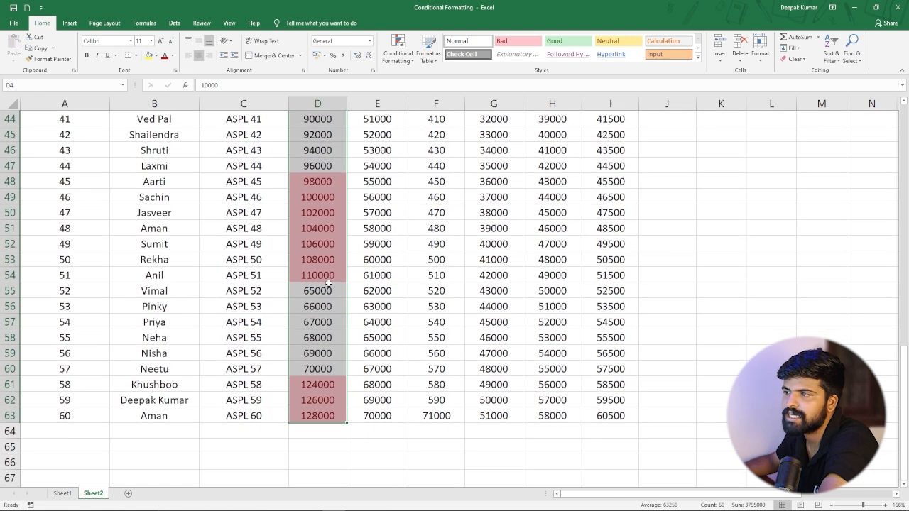
{"action": "left_click", "coordinate": [325, 291]}
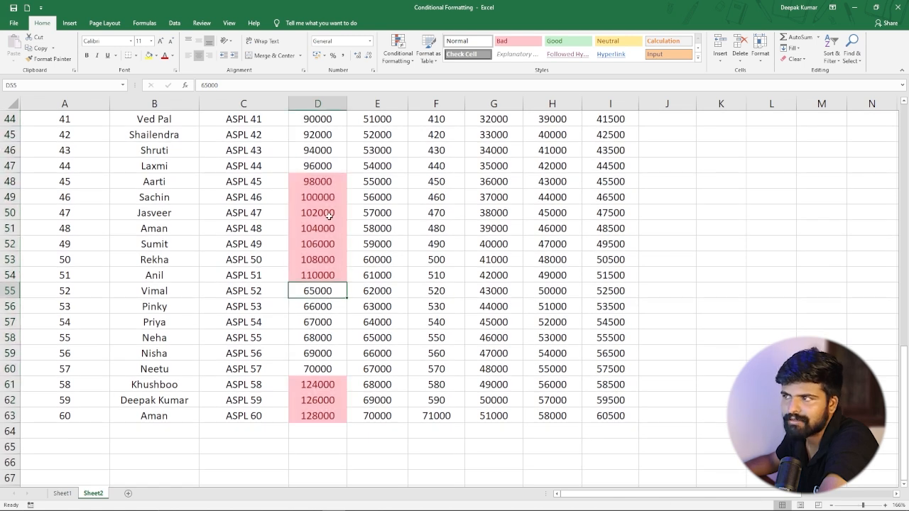
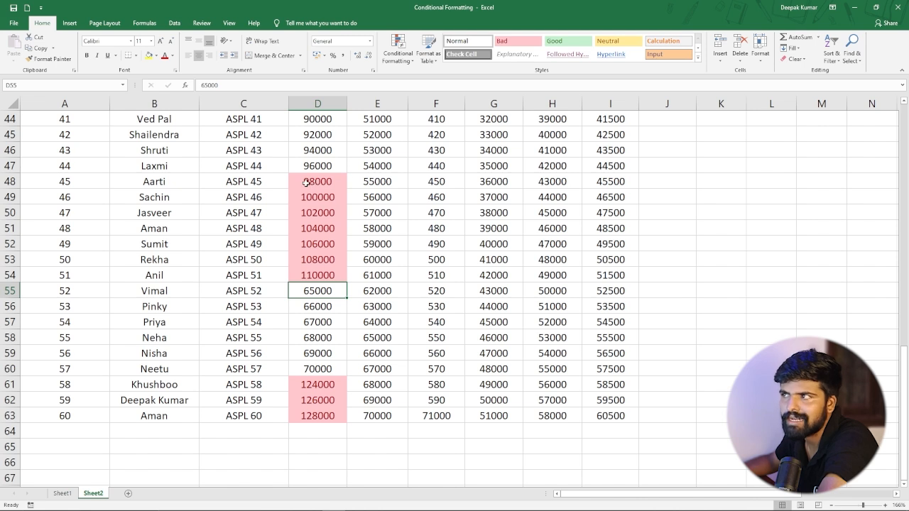
Change the Jan sales value in cell D60 to 170000.
{"action": "left_click", "coordinate": [316, 369]}
{"action": "double_click", "coordinate": [308, 369]}
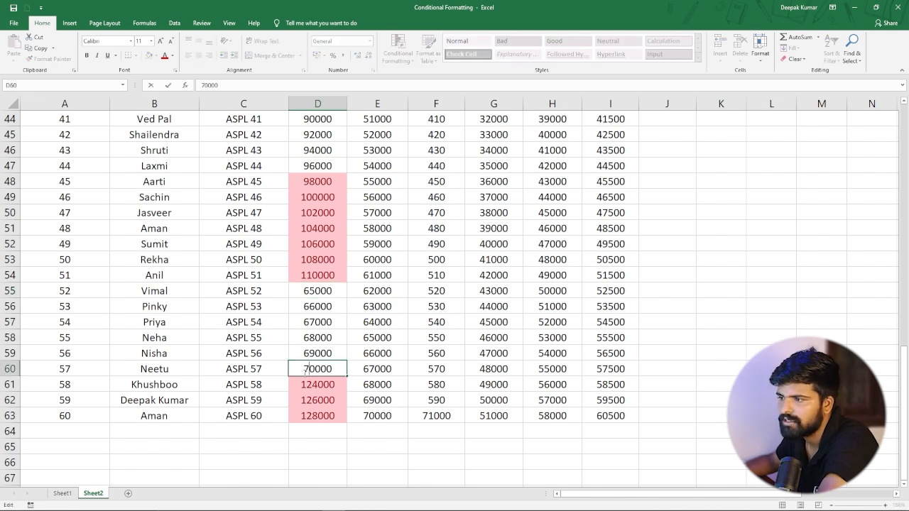
{"action": "type", "text": "1"}
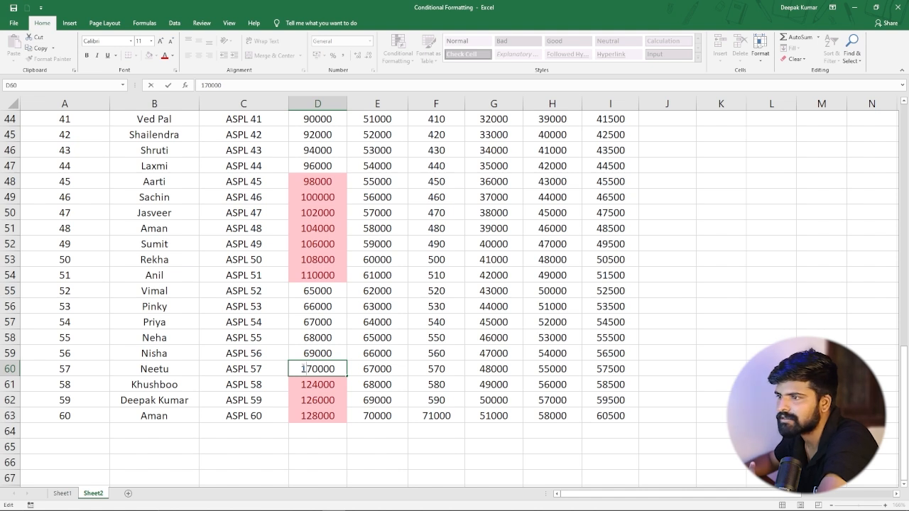
{"action": "key", "text": "Return"}
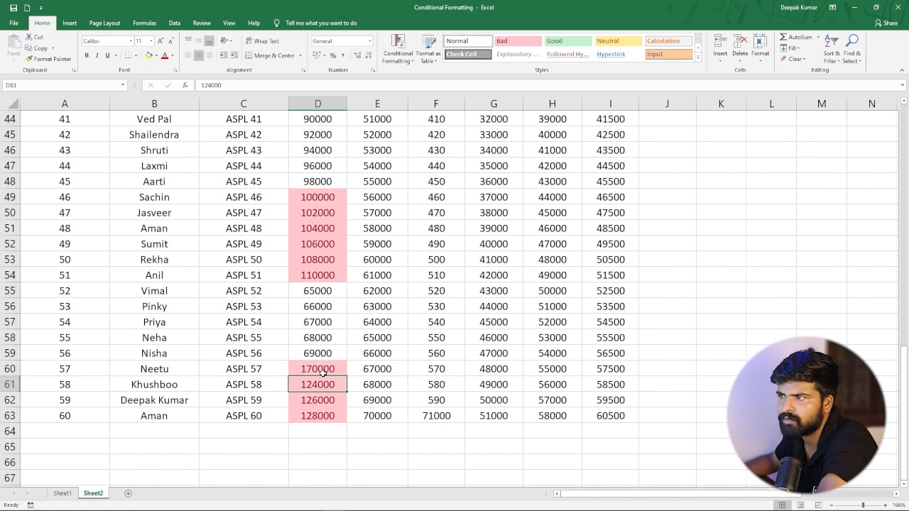
{"action": "scroll", "coordinate": [322, 373], "scroll_direction": "up", "scroll_amount": 10}
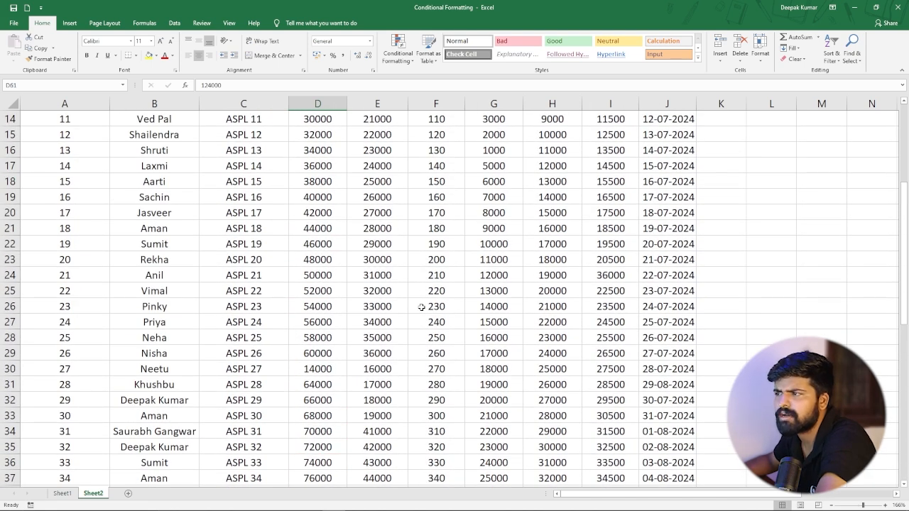
{"action": "scroll", "coordinate": [421, 307], "scroll_direction": "up", "scroll_amount": 4}
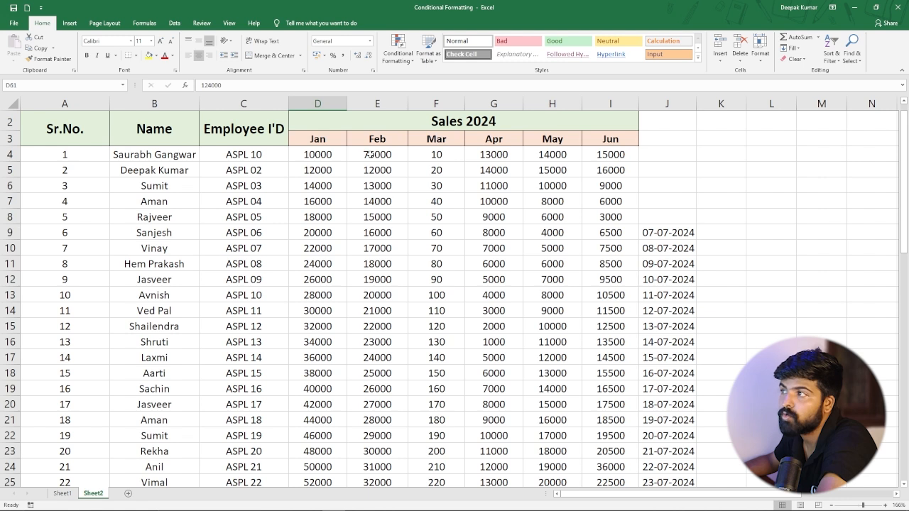
{"action": "left_click_drag", "start_coordinate": [367, 154], "coordinate": [377, 463]}
{"action": "left_click", "coordinate": [398, 51]}
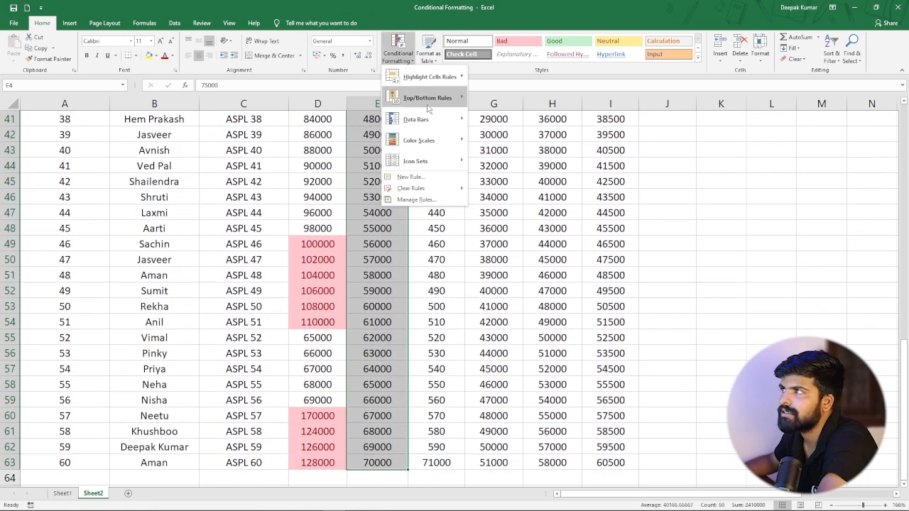
{"action": "mouse_move", "coordinate": [431, 105]}
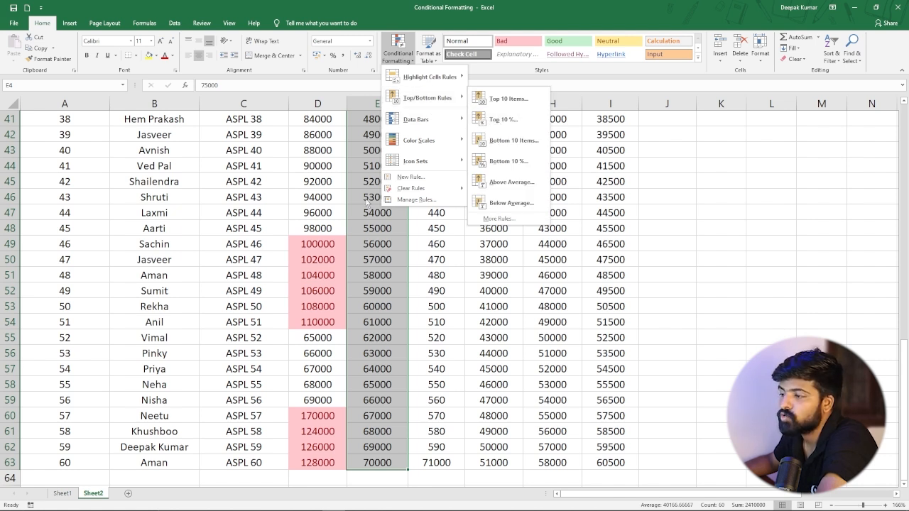
{"action": "left_click", "coordinate": [436, 259]}
Highlight the top 10% of the Feb sales column with light red fill and dark red text.
{"action": "scroll", "coordinate": [376, 255], "scroll_direction": "up", "scroll_amount": 11}
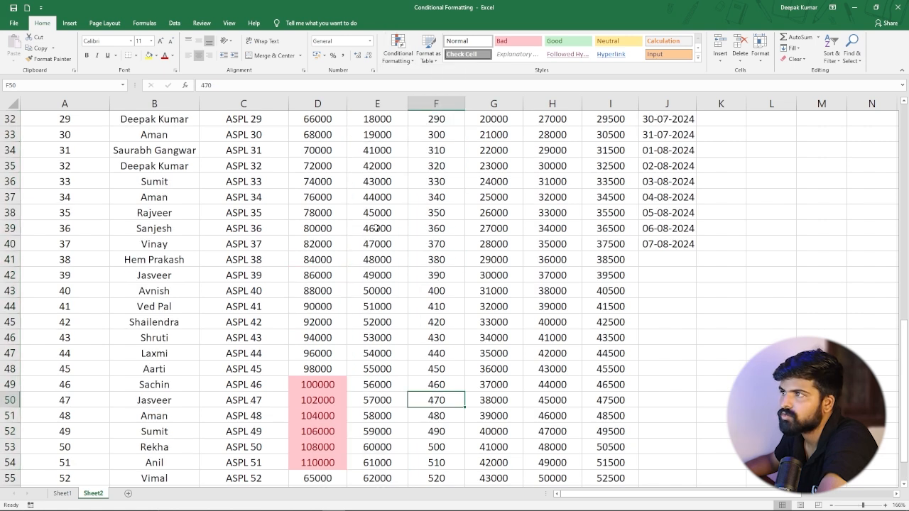
{"action": "scroll", "coordinate": [376, 227], "scroll_direction": "up", "scroll_amount": 3}
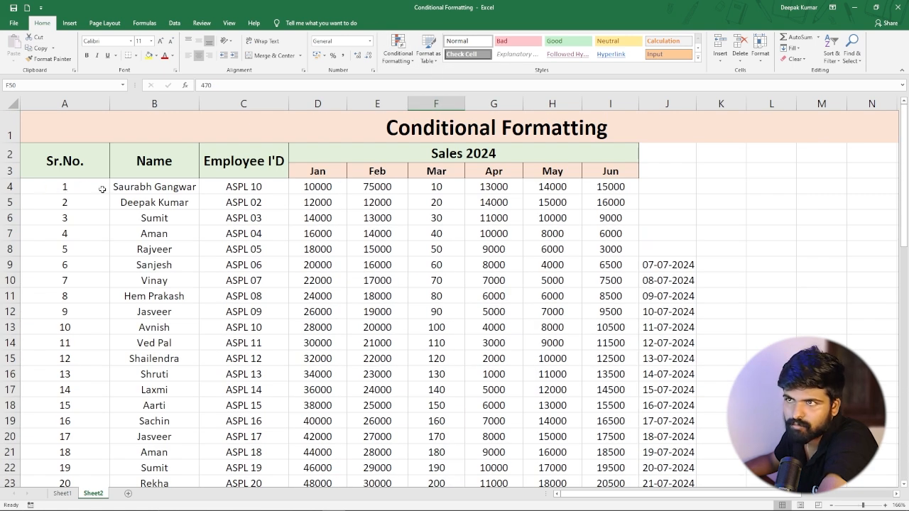
{"action": "scroll", "coordinate": [105, 196], "scroll_direction": "down", "scroll_amount": 9}
{"action": "scroll", "coordinate": [91, 213], "scroll_direction": "down", "scroll_amount": 10}
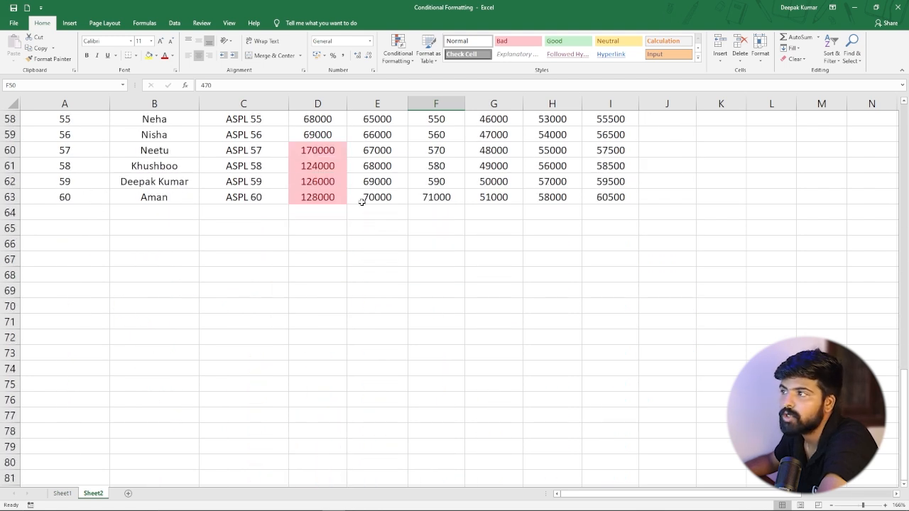
{"action": "scroll", "coordinate": [360, 199], "scroll_direction": "up", "scroll_amount": 19}
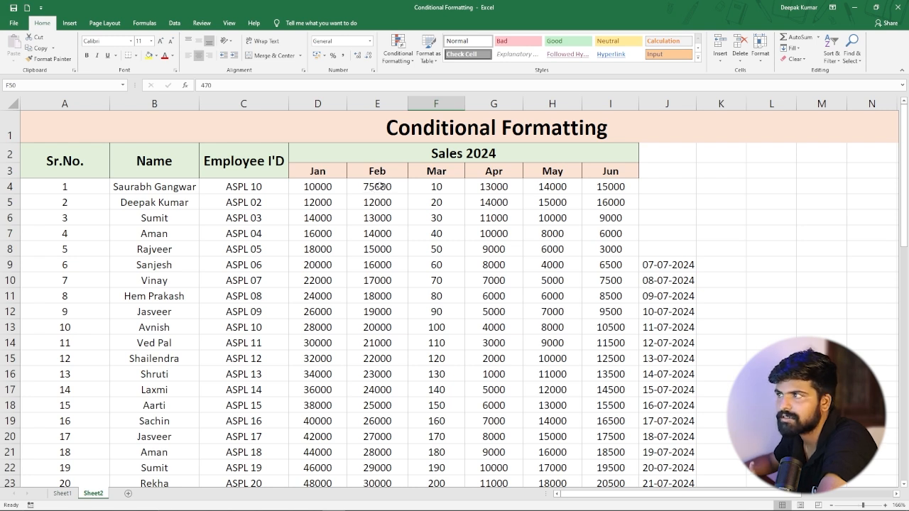
{"action": "left_click_drag", "start_coordinate": [378, 186], "coordinate": [394, 490]}
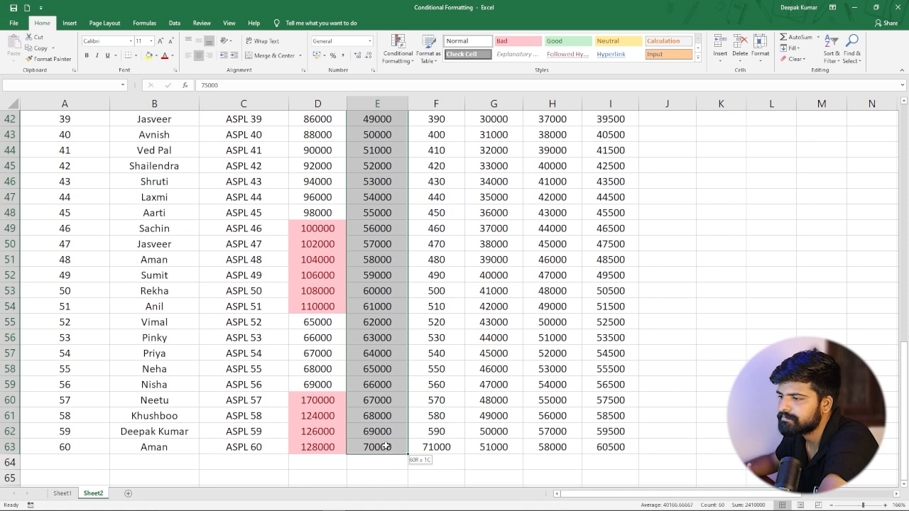
{"action": "left_click", "coordinate": [399, 56]}
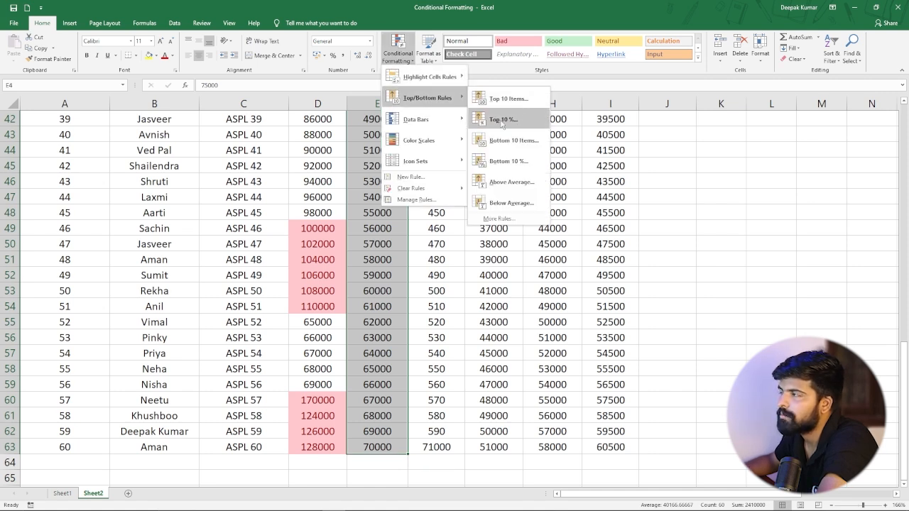
{"action": "left_click", "coordinate": [503, 119]}
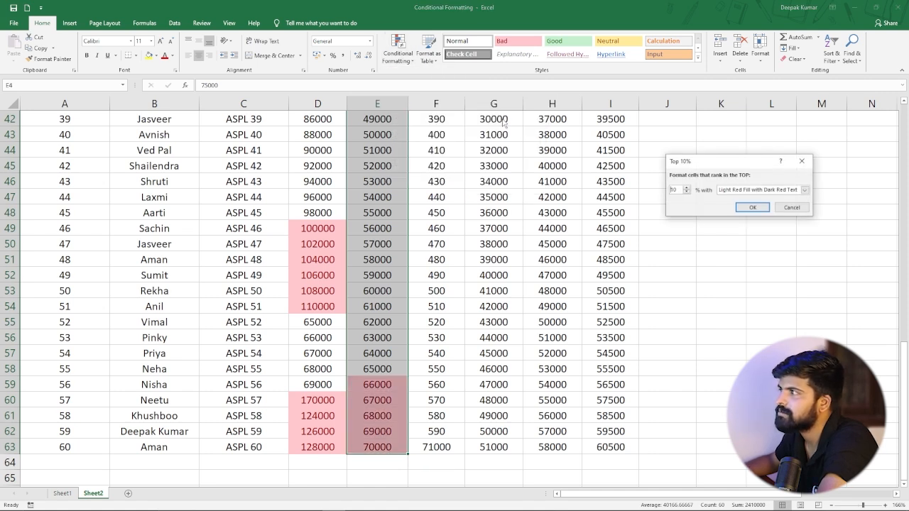
{"action": "left_click", "coordinate": [753, 208]}
{"action": "left_click", "coordinate": [508, 305]}
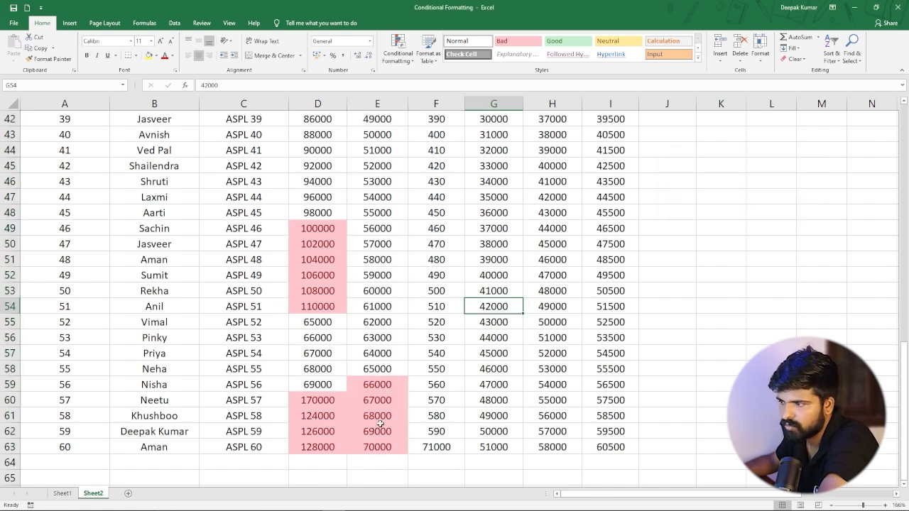
Highlight the top 10% of Mar values in rows 4 to 13 with light red fill and dark red text.
{"action": "scroll", "coordinate": [374, 323], "scroll_direction": "up", "scroll_amount": 11}
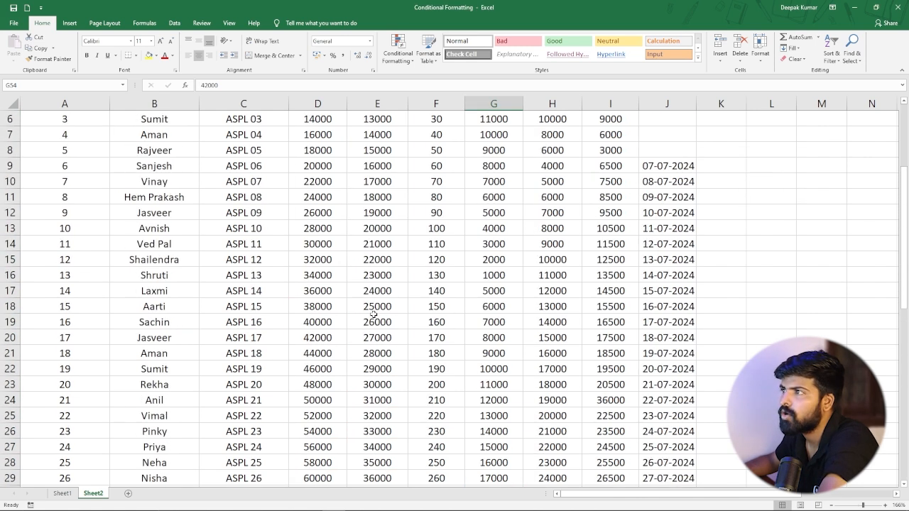
{"action": "scroll", "coordinate": [373, 314], "scroll_direction": "up", "scroll_amount": 3}
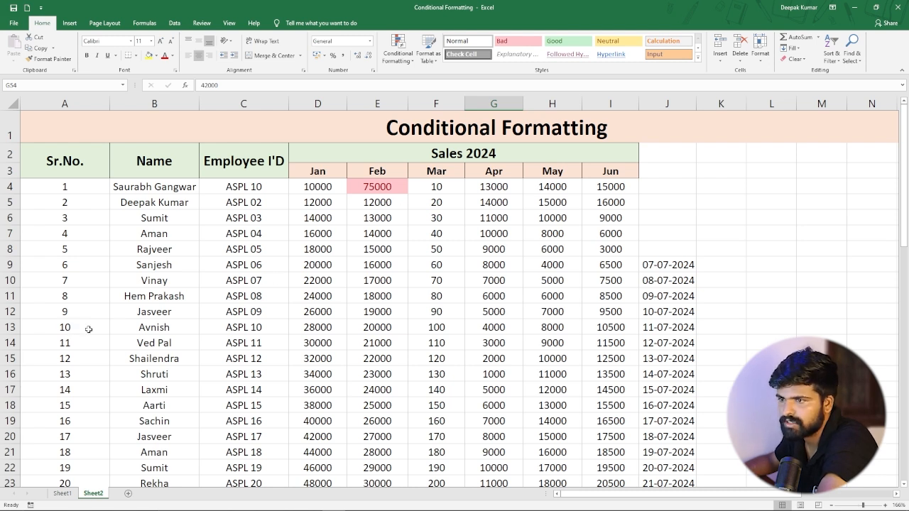
{"action": "left_click_drag", "start_coordinate": [431, 186], "coordinate": [436, 329]}
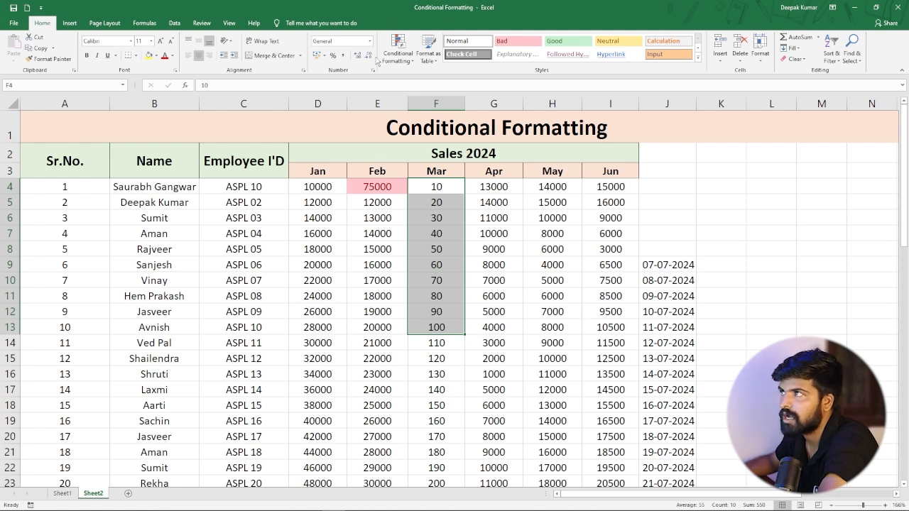
{"action": "left_click", "coordinate": [407, 56]}
{"action": "mouse_move", "coordinate": [429, 98]}
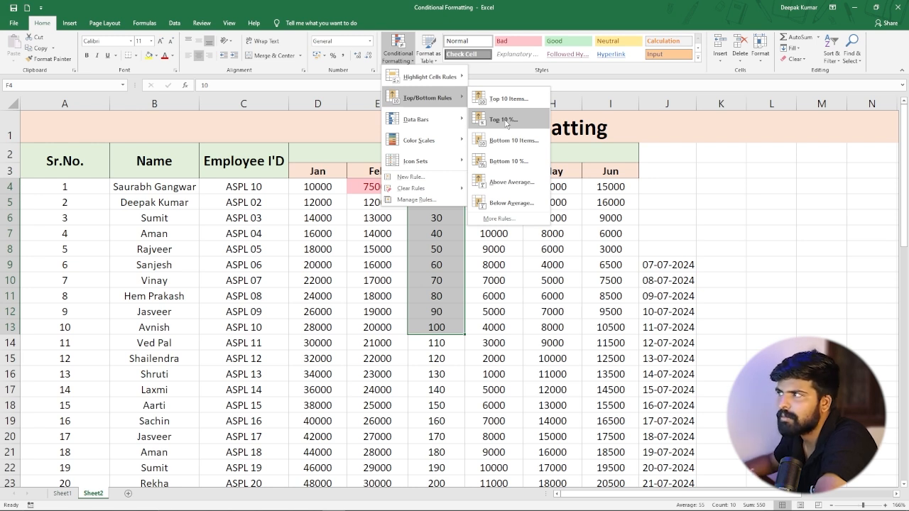
{"action": "left_click", "coordinate": [506, 123]}
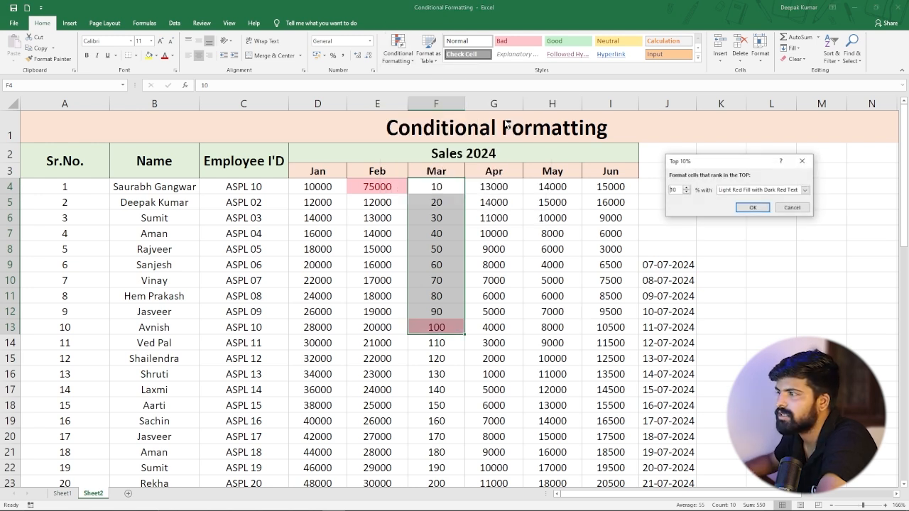
{"action": "left_click", "coordinate": [753, 213]}
{"action": "left_click", "coordinate": [482, 338]}
{"action": "left_click", "coordinate": [440, 330]}
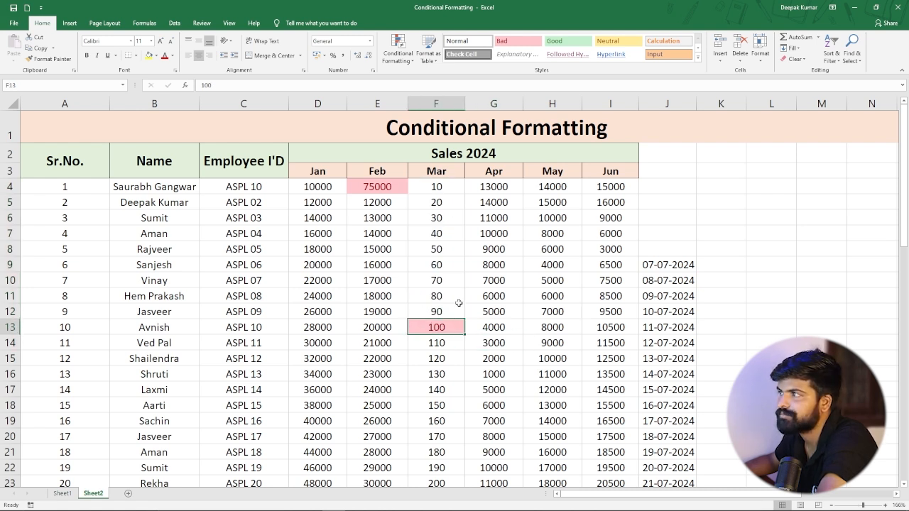
Highlight the bottom 10 items in the Apr sales column with light red fill and dark red text.
{"action": "left_click_drag", "start_coordinate": [494, 186], "coordinate": [490, 441]}
{"action": "left_click", "coordinate": [397, 57]}
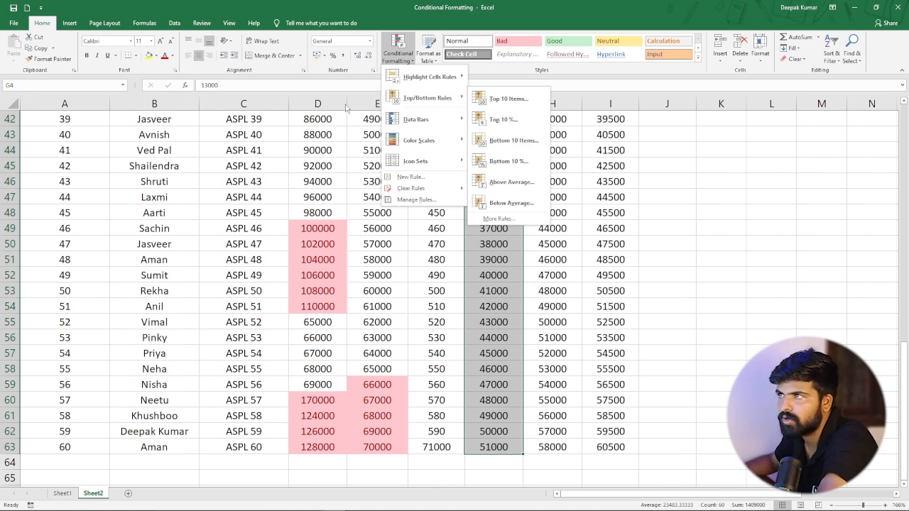
{"action": "mouse_move", "coordinate": [469, 123]}
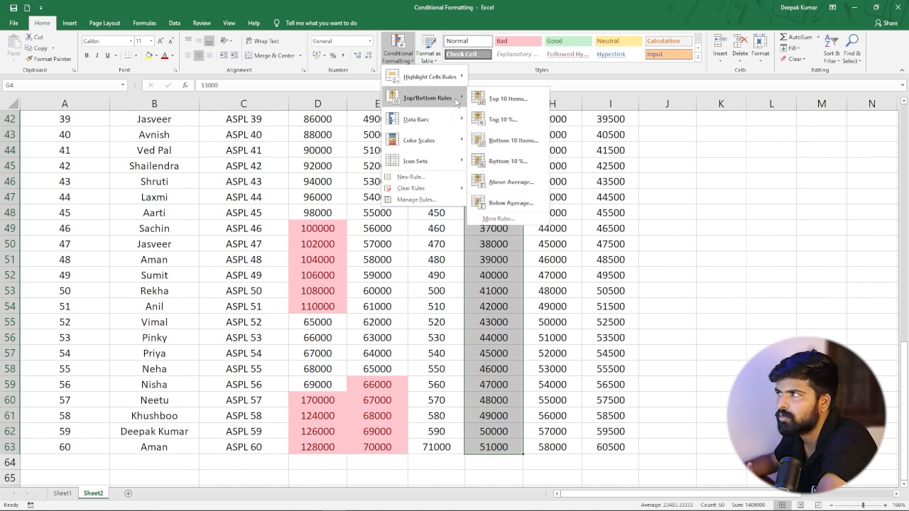
{"action": "left_click", "coordinate": [509, 141]}
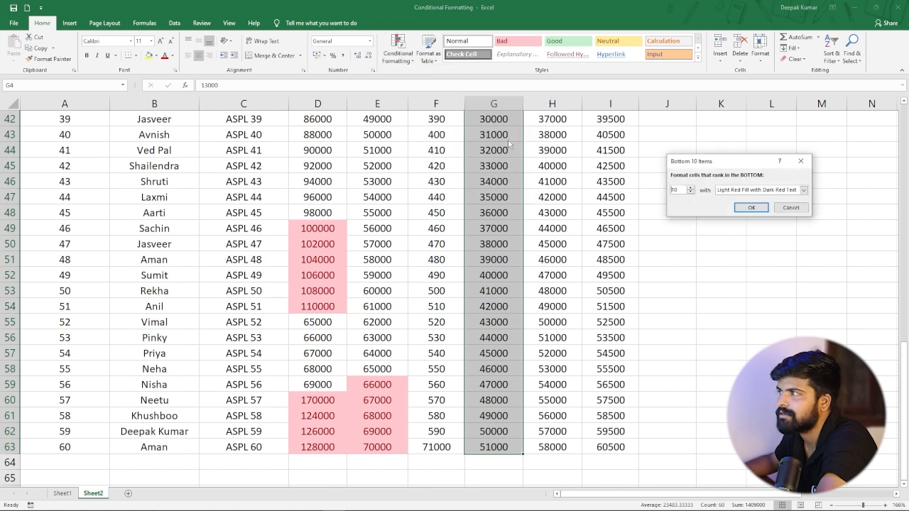
{"action": "left_click", "coordinate": [751, 208]}
{"action": "scroll", "coordinate": [512, 184], "scroll_direction": "up", "scroll_amount": 14}
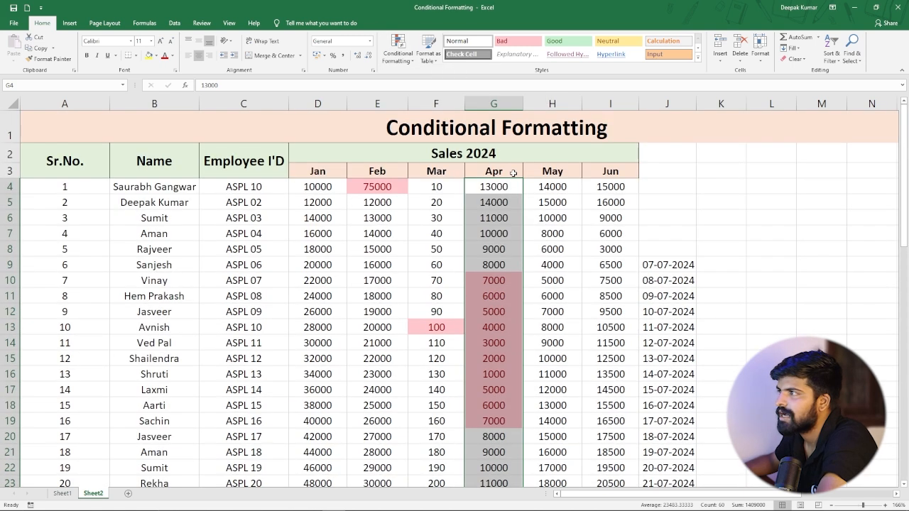
{"action": "left_click", "coordinate": [493, 216]}
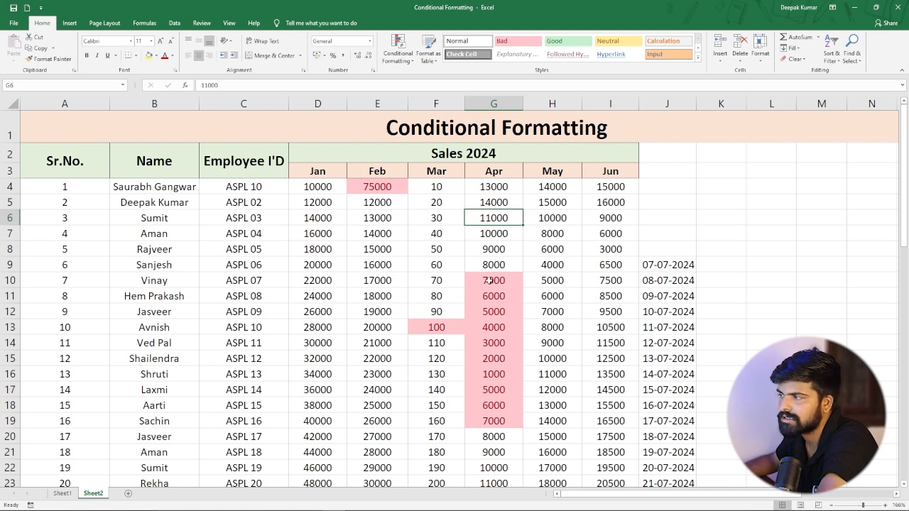
{"action": "left_click", "coordinate": [396, 59]}
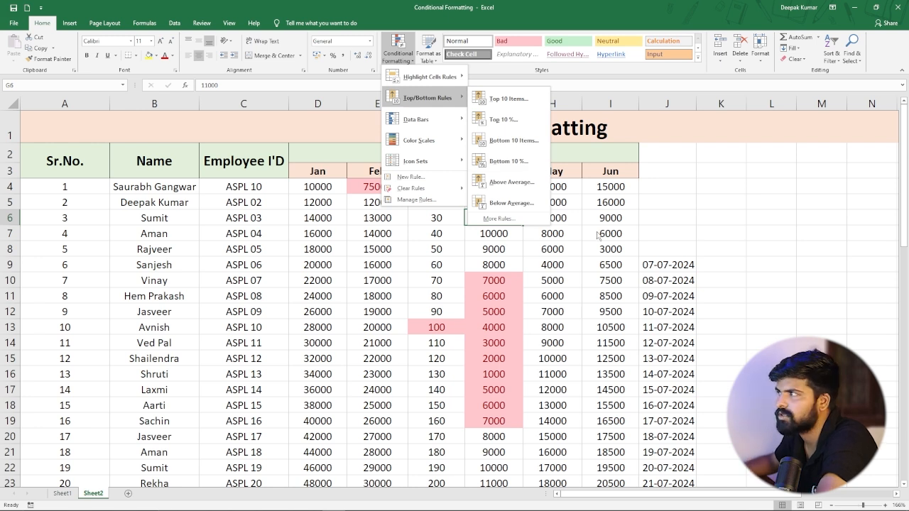
{"action": "left_click", "coordinate": [546, 247]}
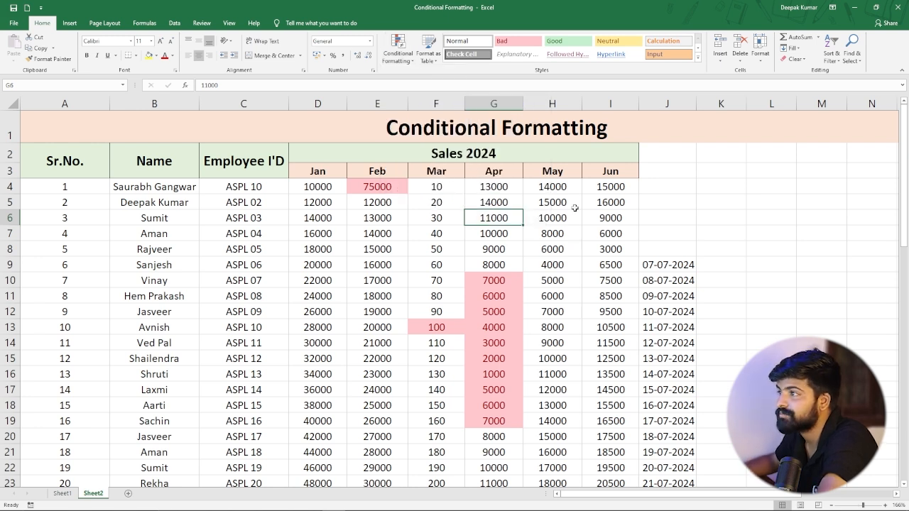
{"action": "scroll", "coordinate": [383, 177], "scroll_direction": "down", "scroll_amount": 2}
{"action": "scroll", "coordinate": [438, 293], "scroll_direction": "up", "scroll_amount": 2}
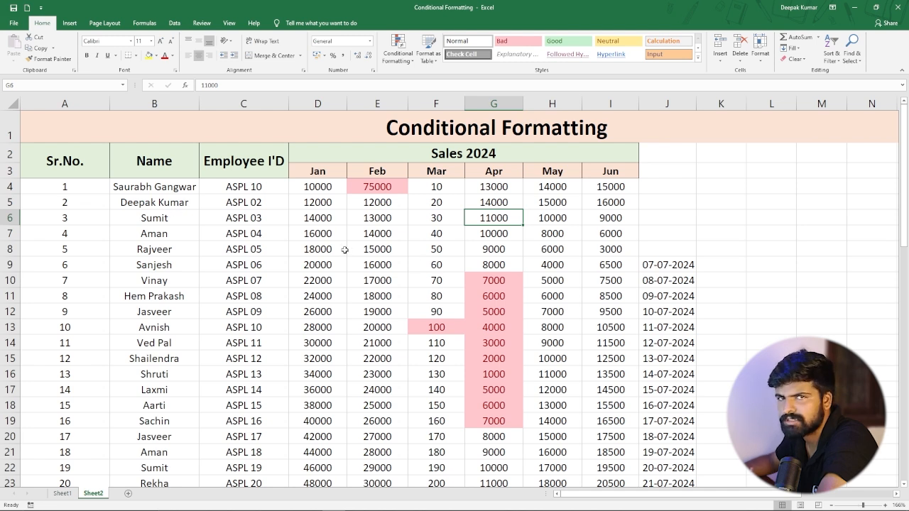
Clear all conditional formatting rules from the entire sheet.
{"action": "left_click", "coordinate": [306, 223]}
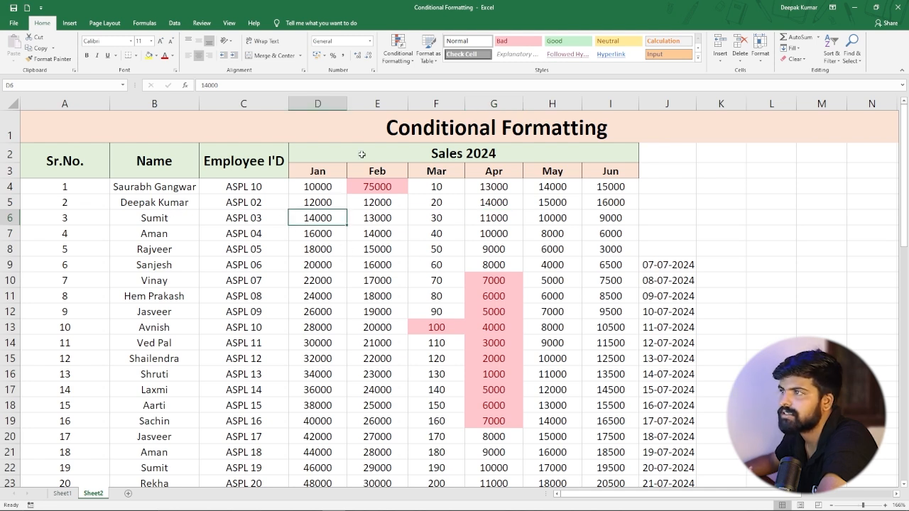
{"action": "left_click", "coordinate": [397, 50]}
{"action": "mouse_move", "coordinate": [447, 188]}
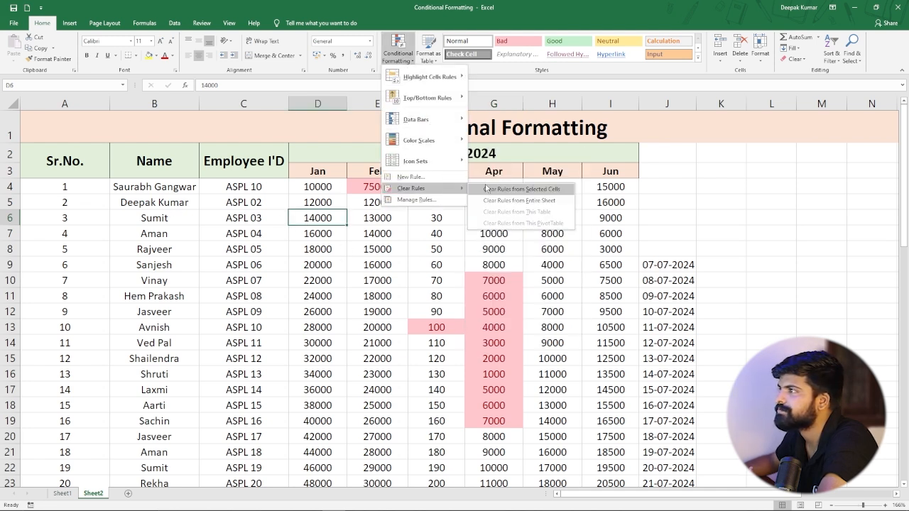
{"action": "left_click", "coordinate": [500, 204]}
{"action": "left_click", "coordinate": [429, 296]}
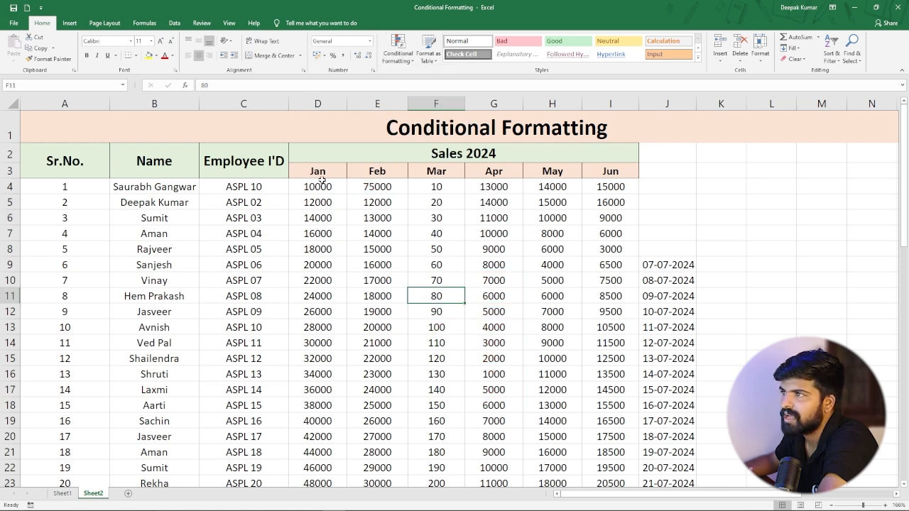
Highlight the top 10 items across the Jan to Jun sales range with light red fill and dark red text.
{"action": "left_click_drag", "start_coordinate": [319, 186], "coordinate": [609, 428]}
{"action": "scroll", "coordinate": [454, 251], "scroll_direction": "up", "scroll_amount": 5}
{"action": "scroll", "coordinate": [454, 250], "scroll_direction": "up", "scroll_amount": 9}
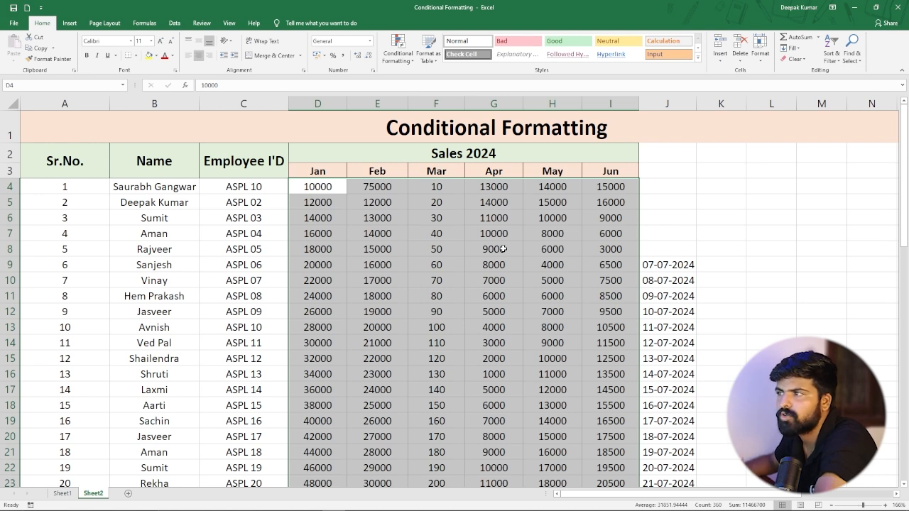
{"action": "left_click", "coordinate": [398, 51]}
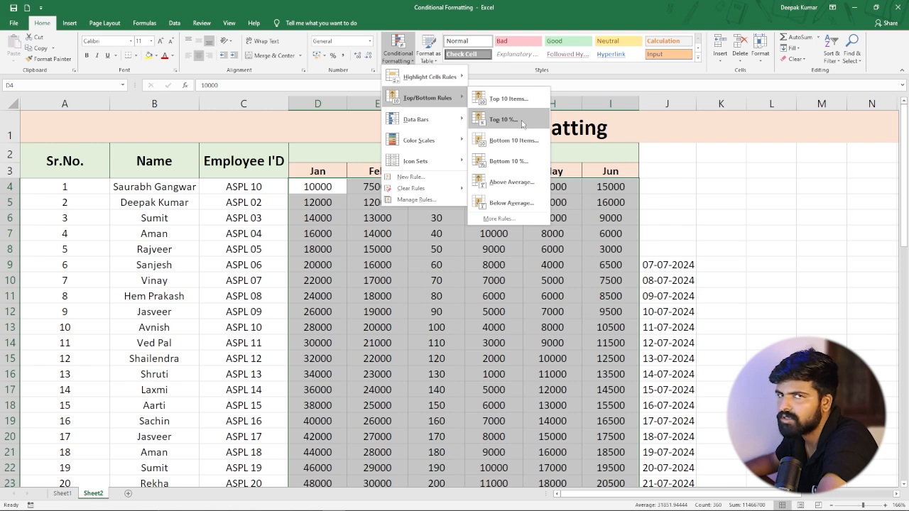
{"action": "left_click", "coordinate": [510, 100]}
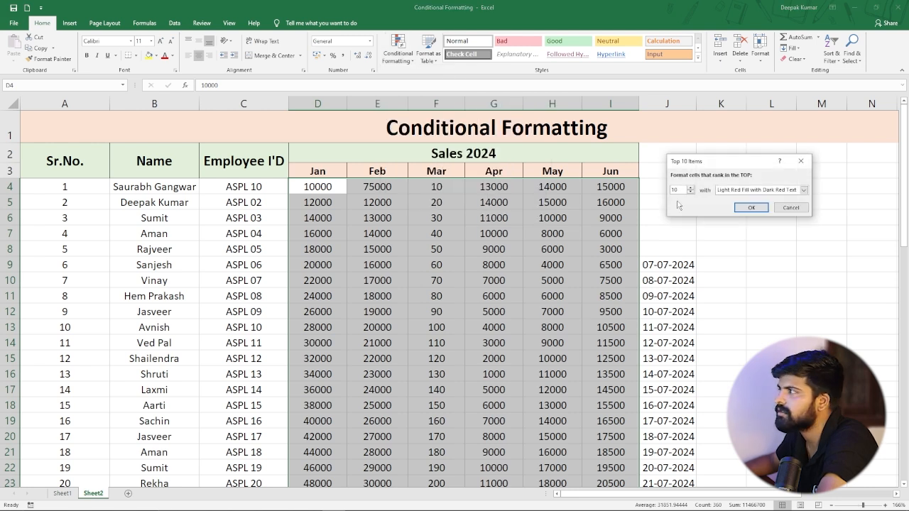
{"action": "left_click", "coordinate": [750, 207]}
{"action": "left_click", "coordinate": [412, 281]}
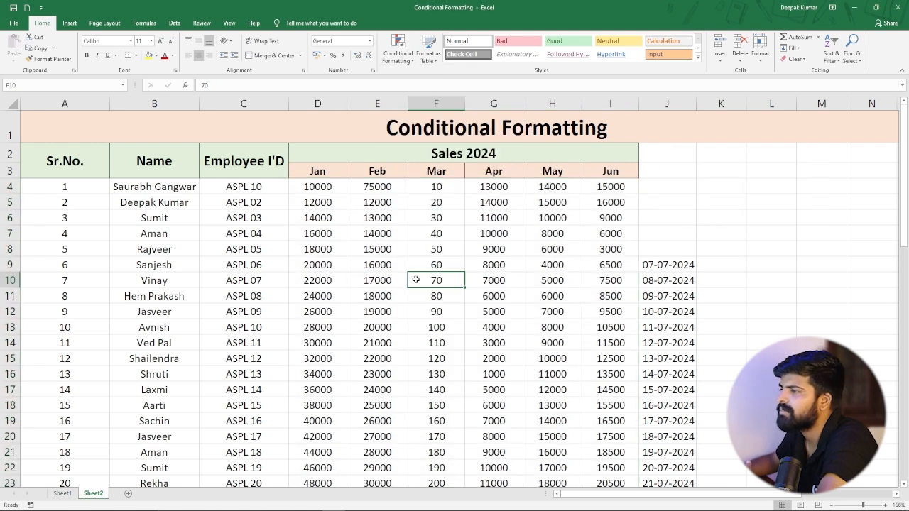
Change the Apr value in row 53 to 141000.
{"action": "scroll", "coordinate": [412, 281], "scroll_direction": "down", "scroll_amount": 8}
{"action": "scroll", "coordinate": [411, 281], "scroll_direction": "down", "scroll_amount": 7}
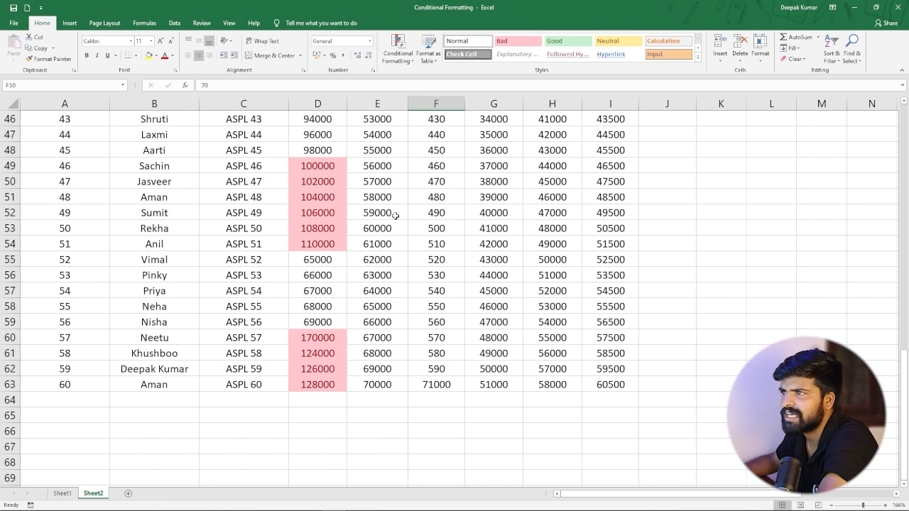
{"action": "left_click", "coordinate": [313, 210]}
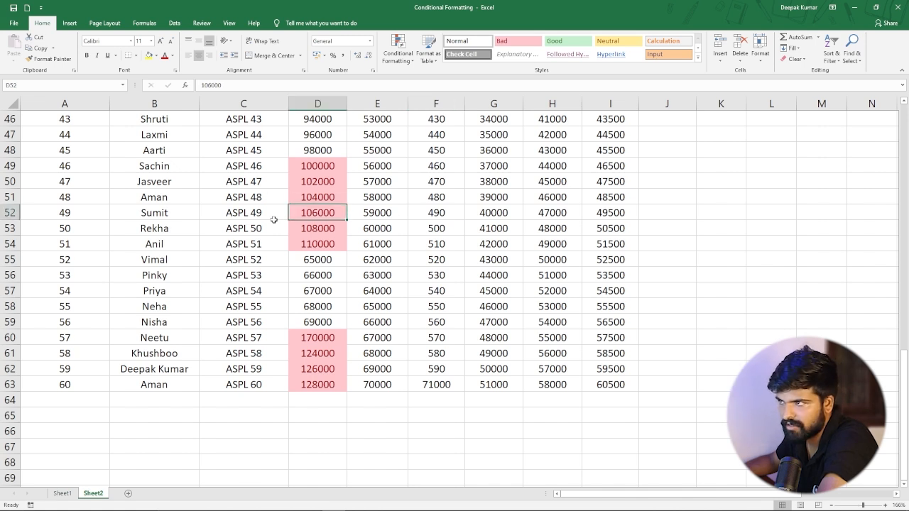
{"action": "left_click", "coordinate": [480, 230]}
{"action": "double_click", "coordinate": [481, 230]}
{"action": "type", "text": "1"}
{"action": "key", "text": "Return"}
Change the Jun value in row 52 to 149500.
{"action": "left_click", "coordinate": [594, 213]}
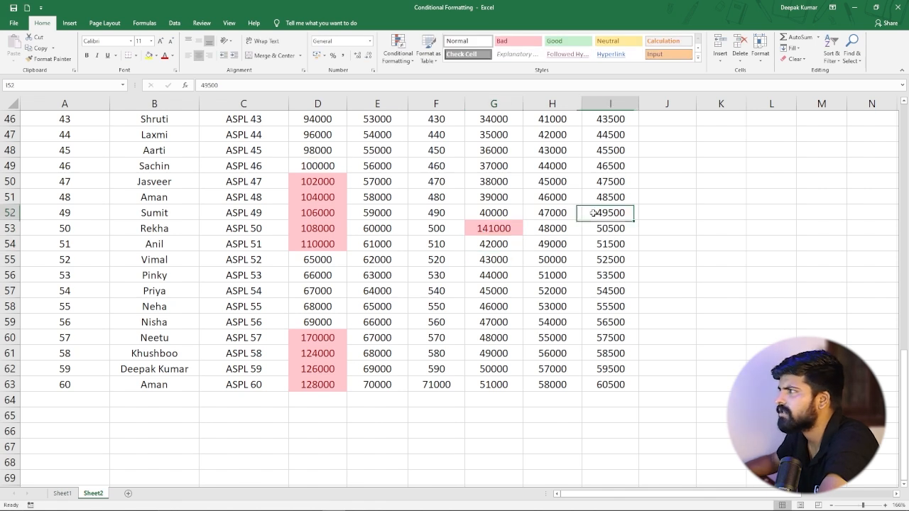
{"action": "double_click", "coordinate": [595, 212]}
{"action": "type", "text": "1"}
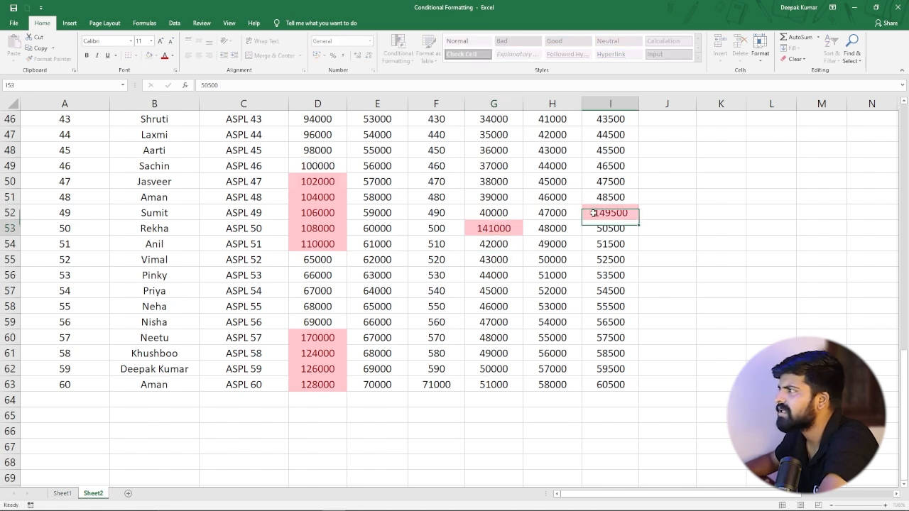
{"action": "key", "text": "Return"}
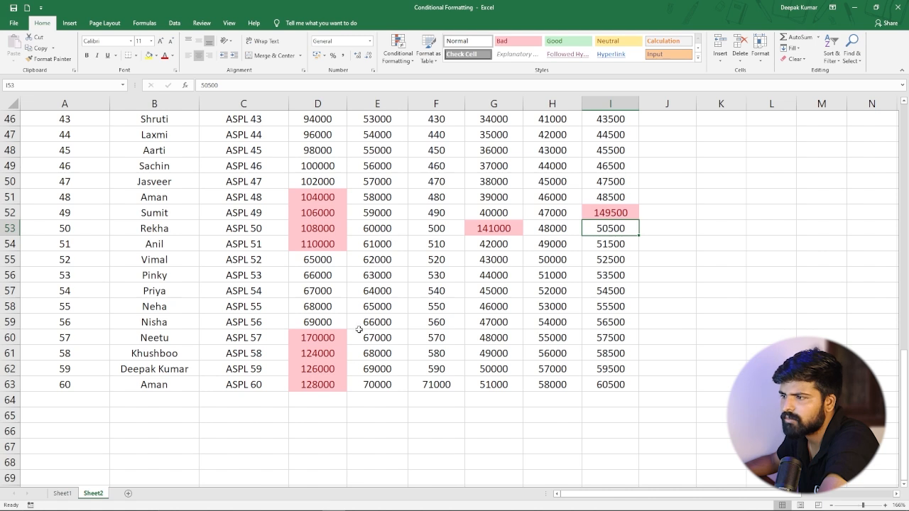
Change the Mar value in row 47 to 222440.
{"action": "scroll", "coordinate": [461, 283], "scroll_direction": "up", "scroll_amount": 9}
{"action": "scroll", "coordinate": [436, 205], "scroll_direction": "down", "scroll_amount": 6}
{"action": "left_click", "coordinate": [423, 258]}
{"action": "left_click", "coordinate": [428, 278]}
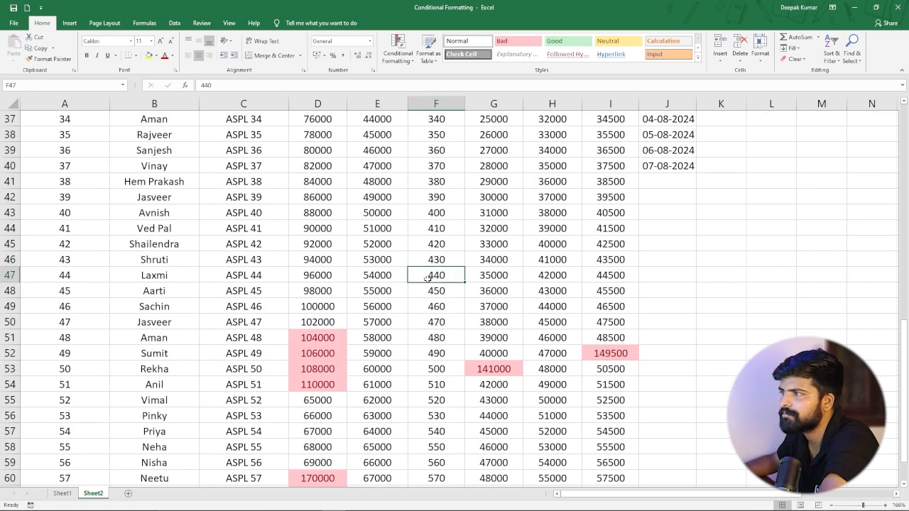
{"action": "double_click", "coordinate": [427, 278]}
{"action": "type", "text": "232"}
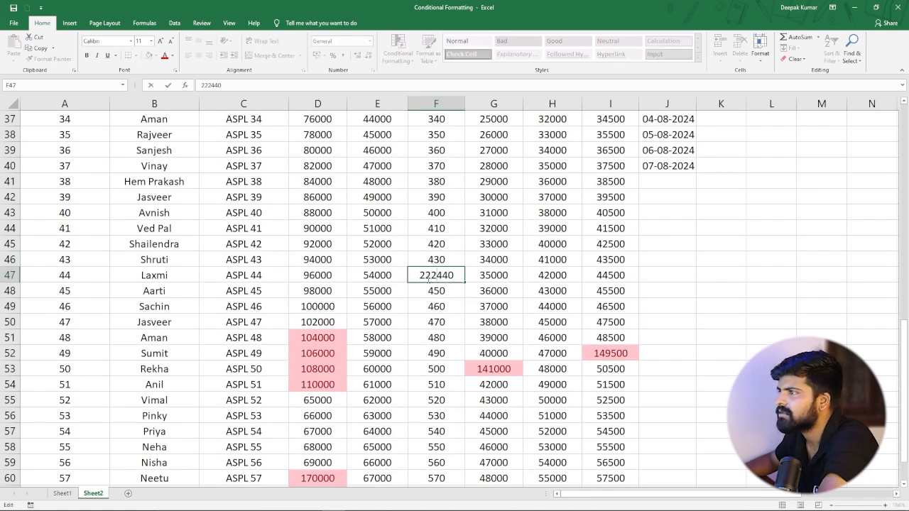
{"action": "key", "text": "Return"}
{"action": "left_click", "coordinate": [436, 274]}
{"action": "scroll", "coordinate": [426, 277], "scroll_direction": "down", "scroll_amount": 4}
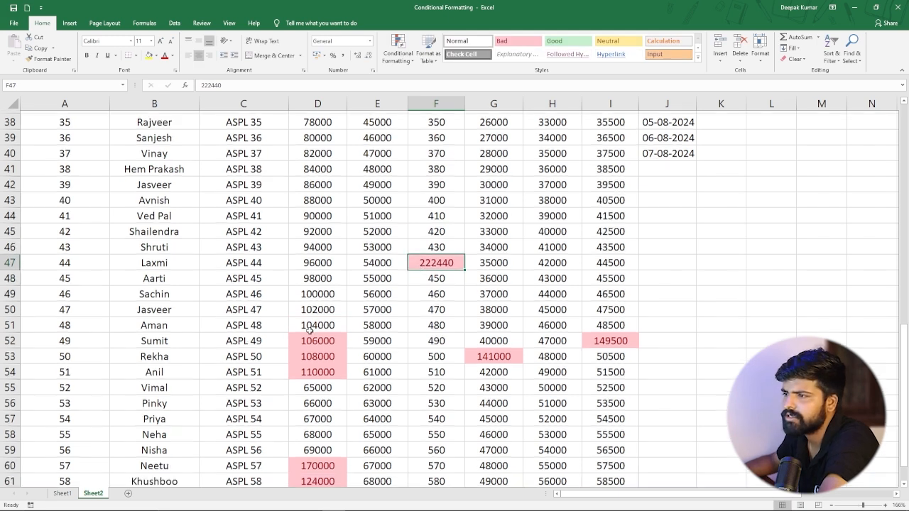
{"action": "scroll", "coordinate": [360, 285], "scroll_direction": "up", "scroll_amount": 13}
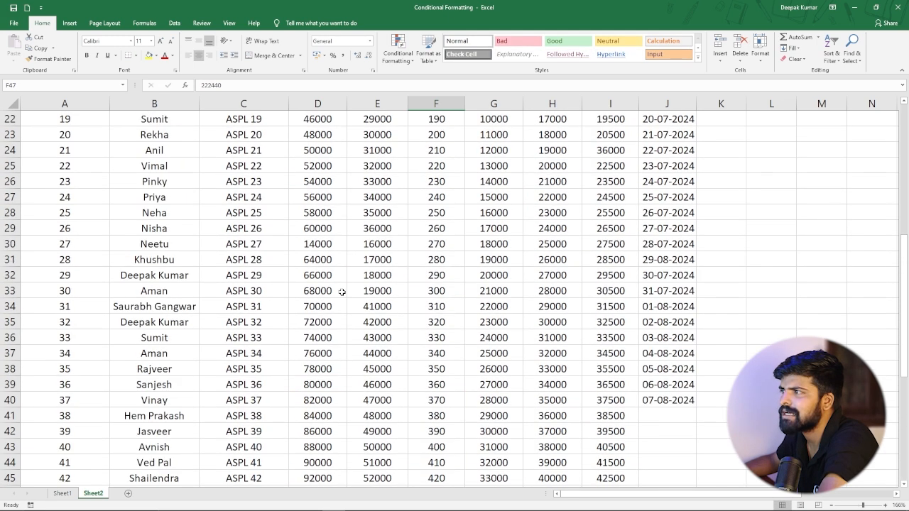
{"action": "scroll", "coordinate": [362, 276], "scroll_direction": "up", "scroll_amount": 3}
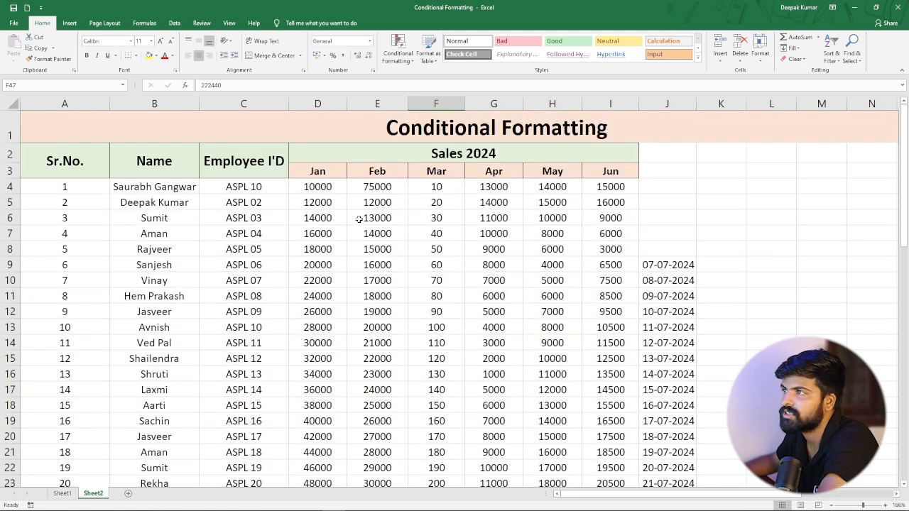
{"action": "left_click", "coordinate": [398, 60]}
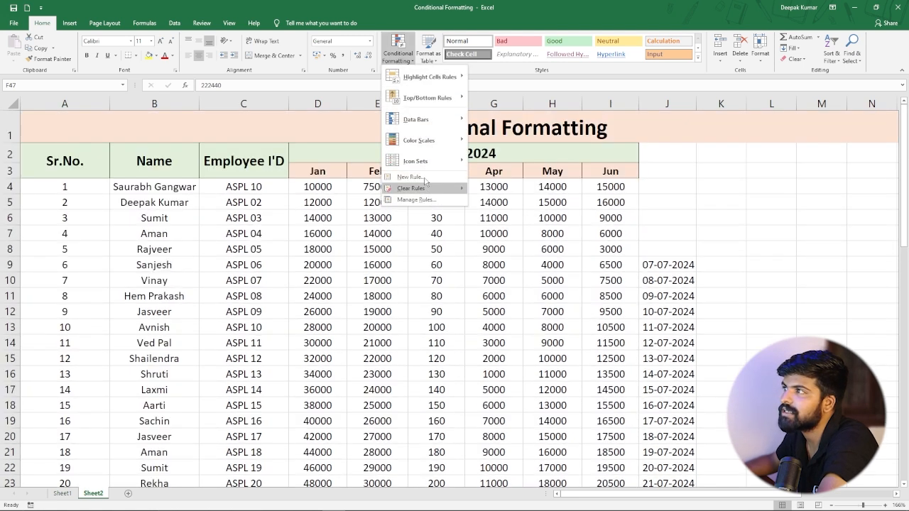
{"action": "mouse_move", "coordinate": [455, 101]}
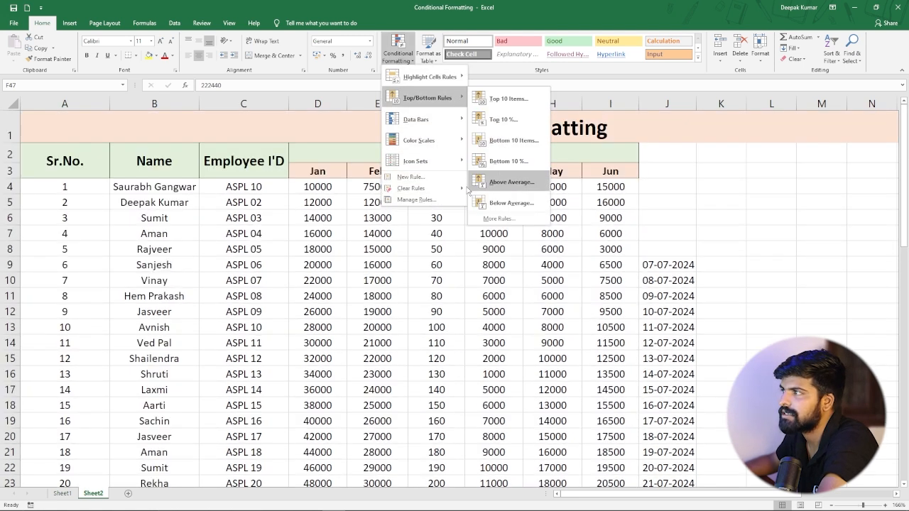
{"action": "left_click", "coordinate": [441, 287]}
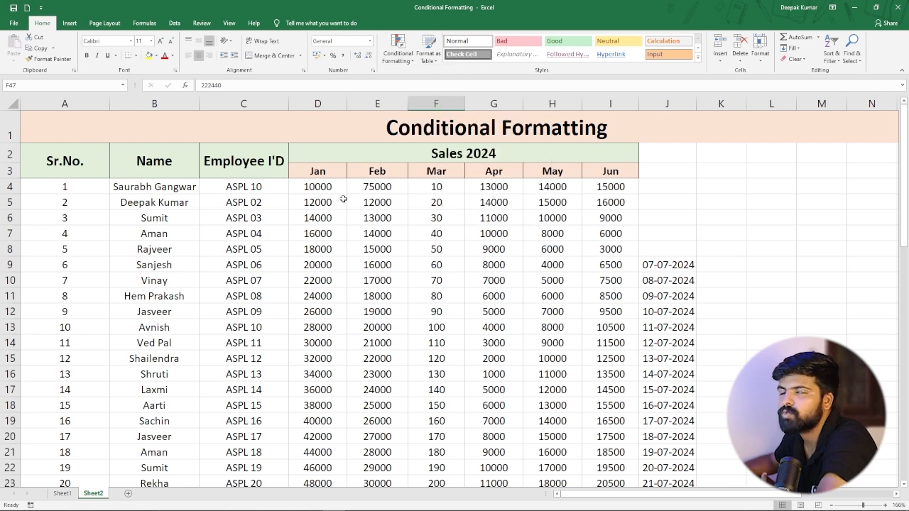
{"action": "left_click", "coordinate": [313, 186]}
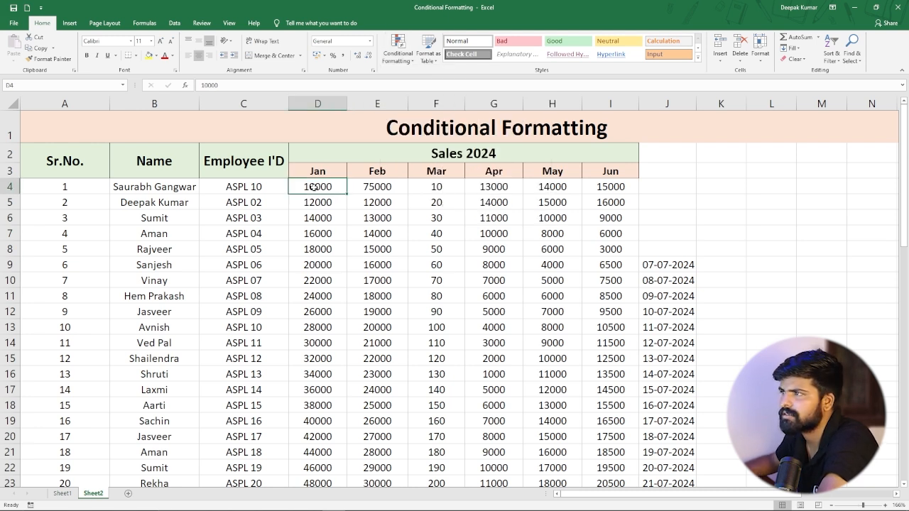
{"action": "scroll", "coordinate": [315, 183], "scroll_direction": "down", "scroll_amount": 2}
{"action": "scroll", "coordinate": [314, 183], "scroll_direction": "up", "scroll_amount": 2}
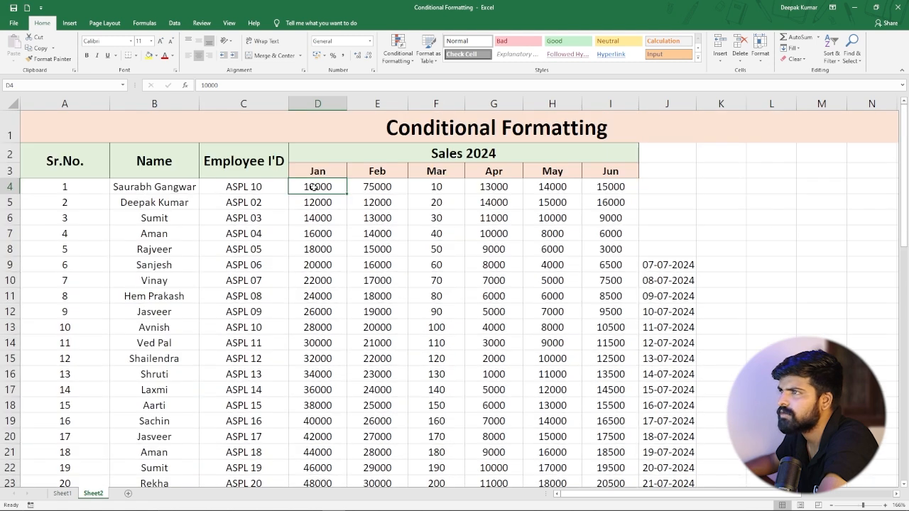
{"action": "left_click", "coordinate": [391, 61]}
{"action": "mouse_move", "coordinate": [455, 189]}
{"action": "left_click", "coordinate": [506, 202]}
Highlight above-average values across the Jan to Jun sales range, rows 4 to 63, with light red fill and dark red text.
{"action": "left_click_drag", "start_coordinate": [309, 188], "coordinate": [600, 445]}
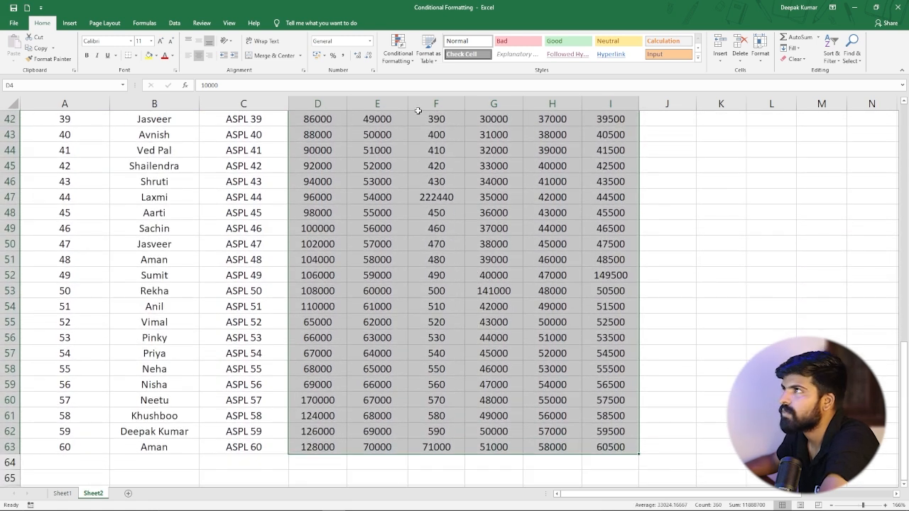
{"action": "left_click", "coordinate": [398, 51]}
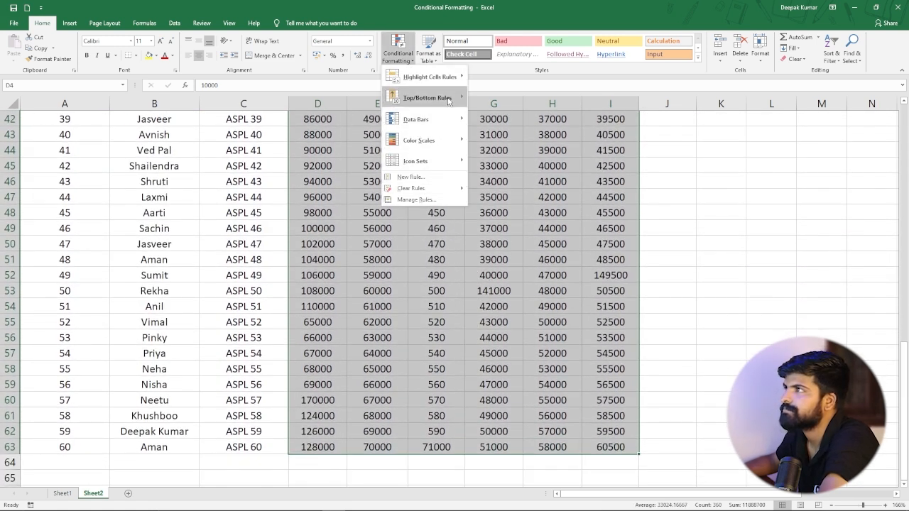
{"action": "mouse_move", "coordinate": [448, 101]}
{"action": "left_click", "coordinate": [506, 177]}
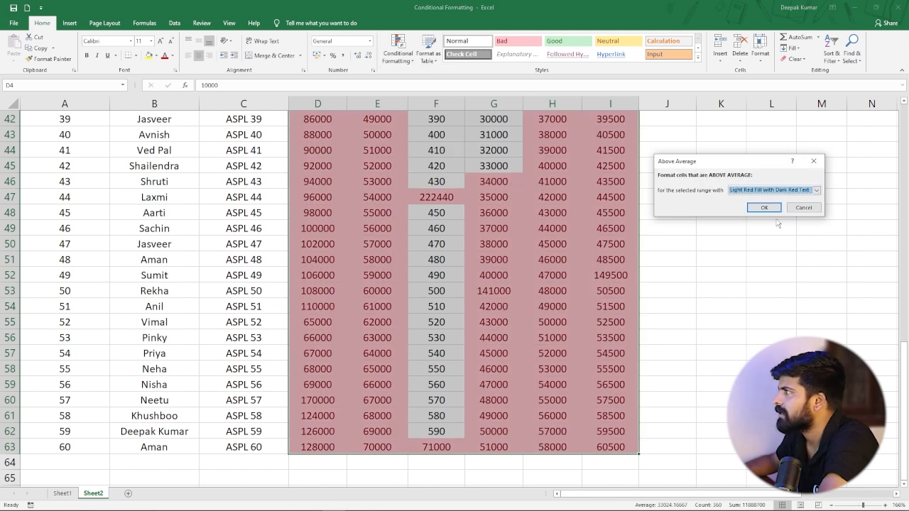
{"action": "left_click", "coordinate": [757, 208]}
{"action": "left_click", "coordinate": [574, 260]}
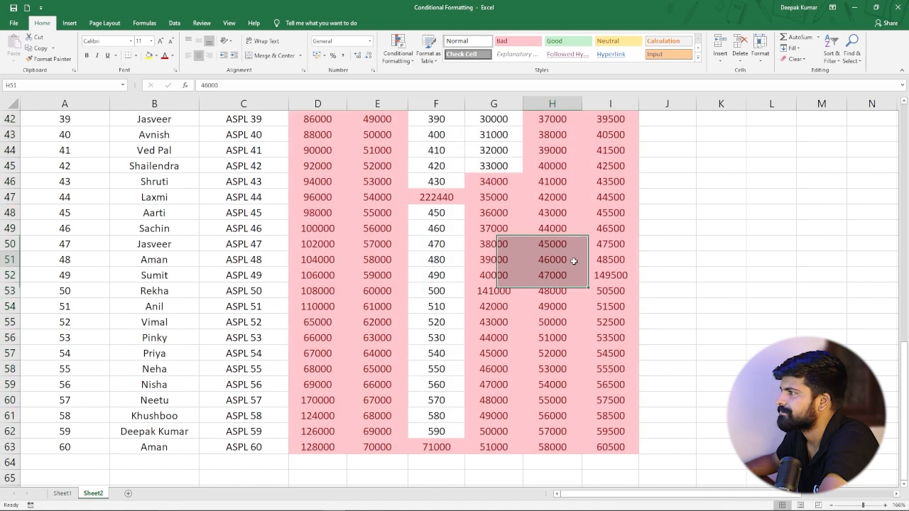
Clear all conditional formatting rules from the entire sheet.
{"action": "scroll", "coordinate": [479, 218], "scroll_direction": "up", "scroll_amount": 7}
{"action": "scroll", "coordinate": [480, 219], "scroll_direction": "up", "scroll_amount": 7}
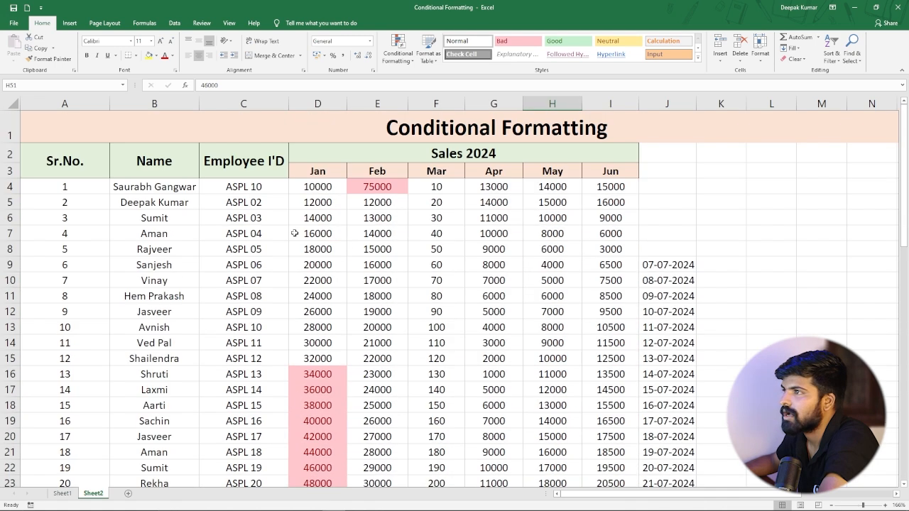
{"action": "scroll", "coordinate": [389, 203], "scroll_direction": "down", "scroll_amount": 1}
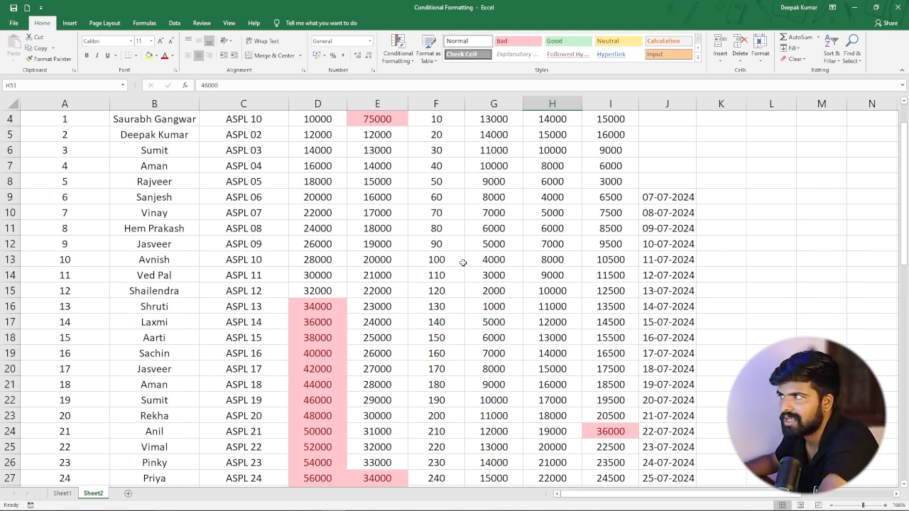
{"action": "scroll", "coordinate": [417, 211], "scroll_direction": "up", "scroll_amount": 1}
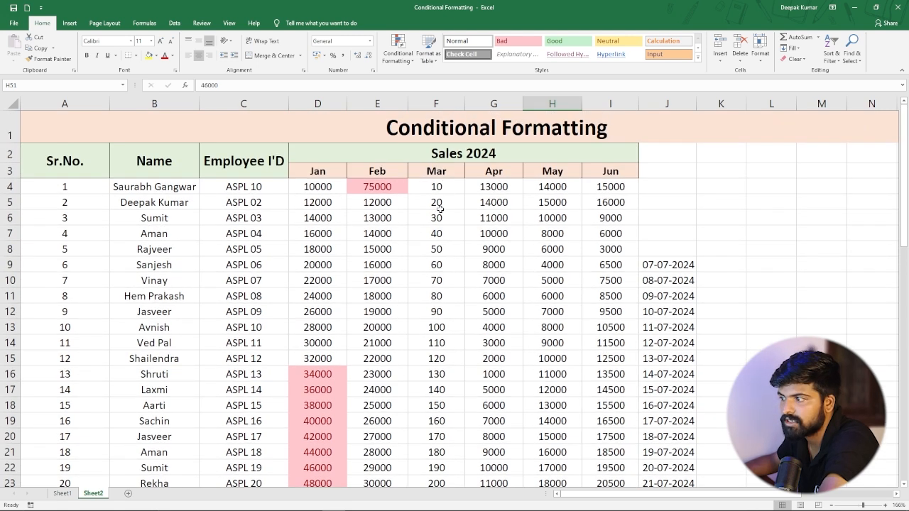
{"action": "left_click", "coordinate": [332, 309]}
{"action": "left_click", "coordinate": [398, 51]}
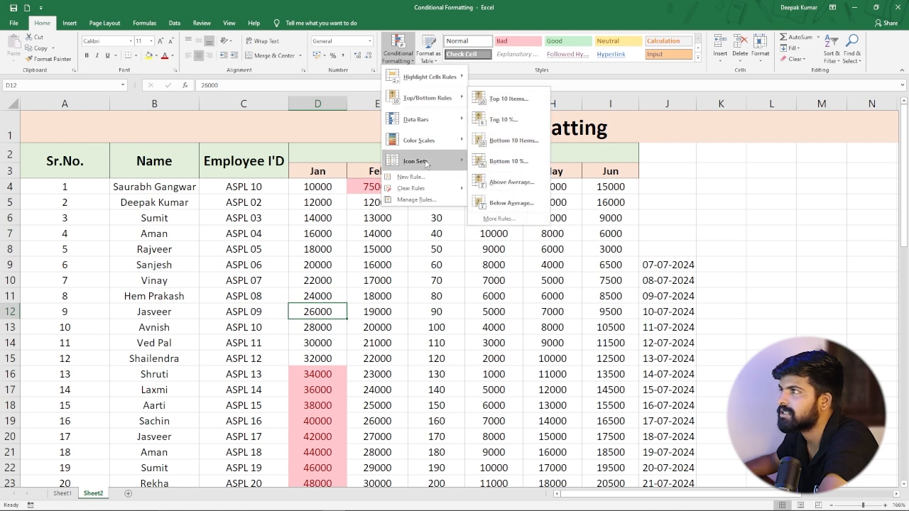
{"action": "mouse_move", "coordinate": [426, 189]}
{"action": "left_click", "coordinate": [506, 201]}
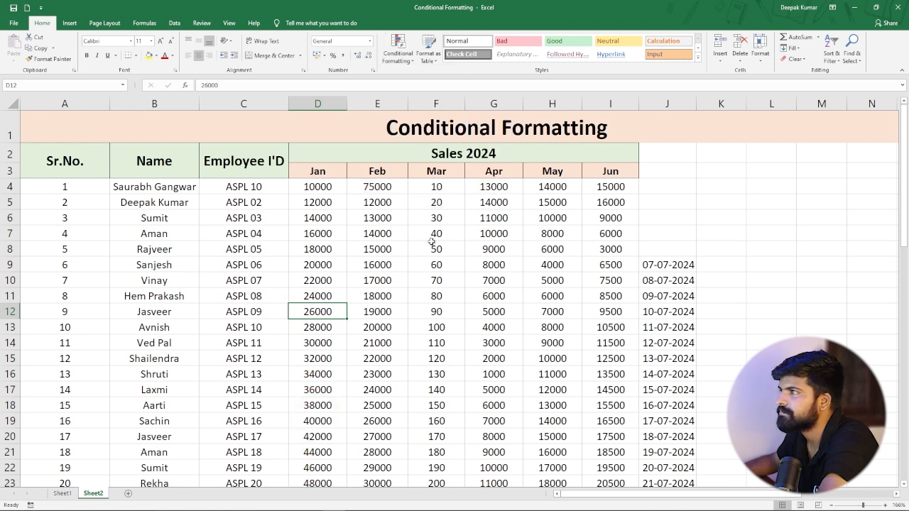
Enter a formula in K8 that averages the Mar values in F4:F13.
{"action": "left_click", "coordinate": [433, 201]}
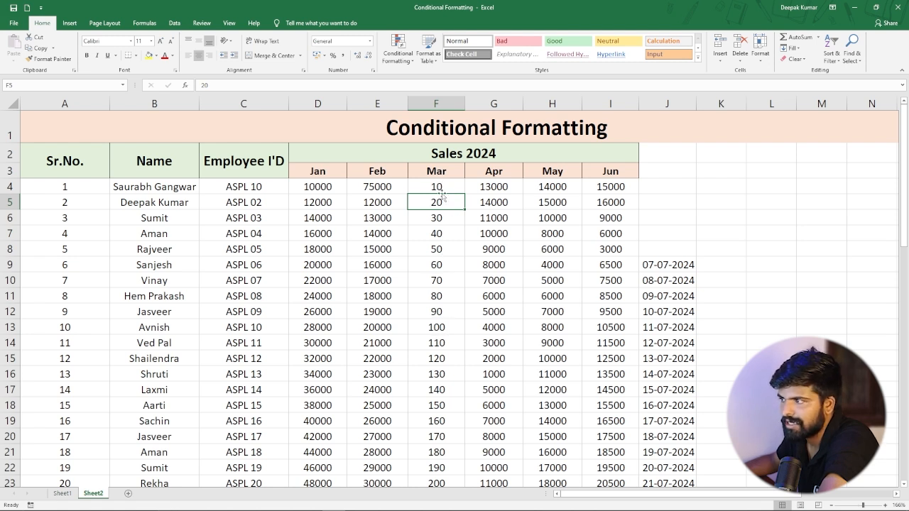
{"action": "left_click", "coordinate": [433, 328]}
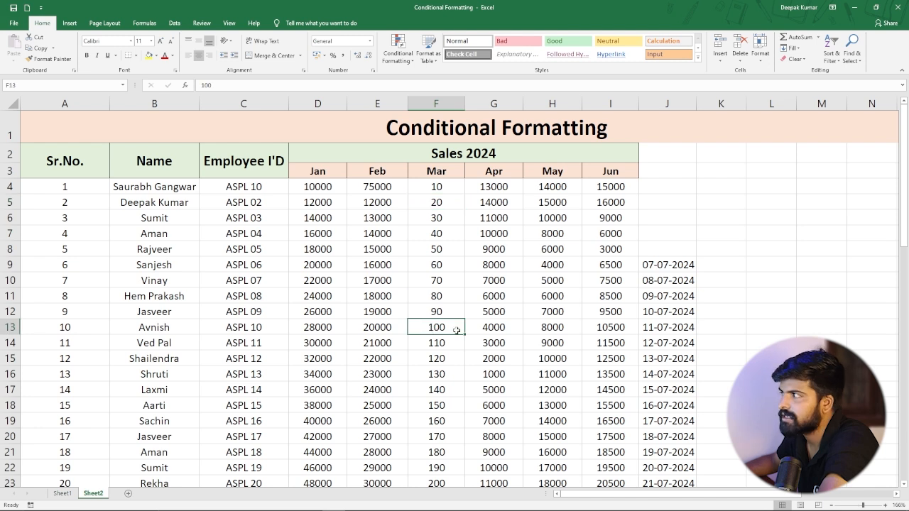
{"action": "left_click", "coordinate": [728, 251]}
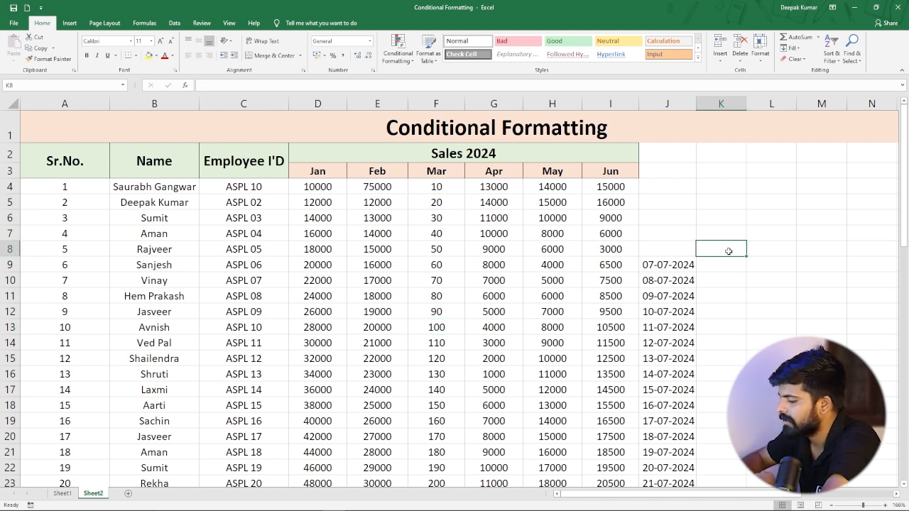
{"action": "type", "text": "=a"}
{"action": "type", "text": "ve"}
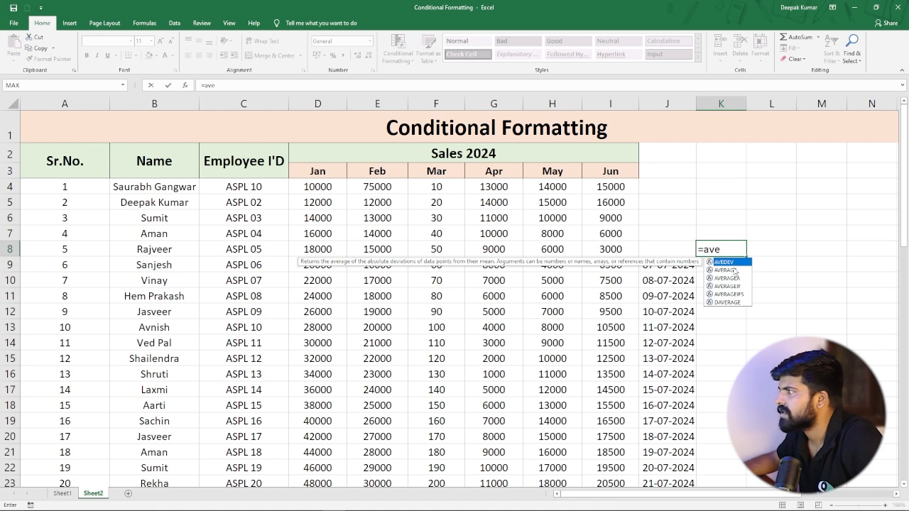
{"action": "double_click", "coordinate": [734, 269]}
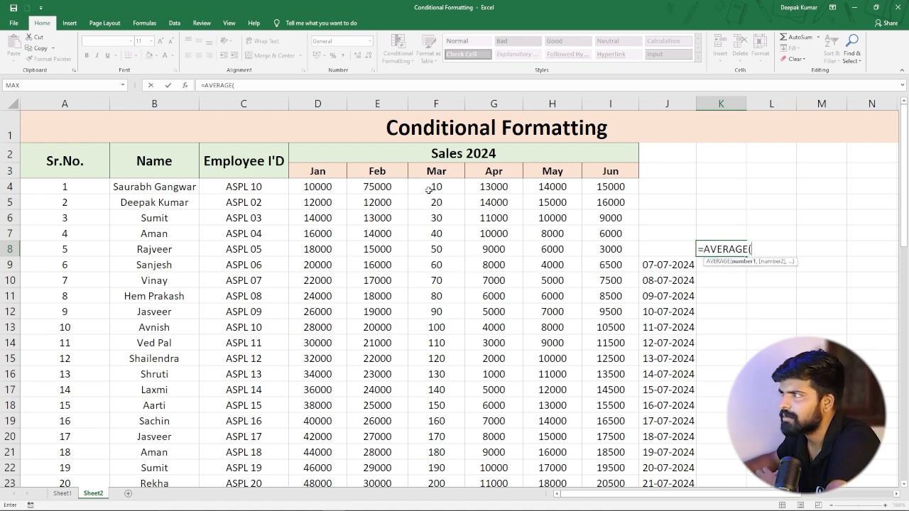
{"action": "left_click_drag", "start_coordinate": [432, 186], "coordinate": [435, 328]}
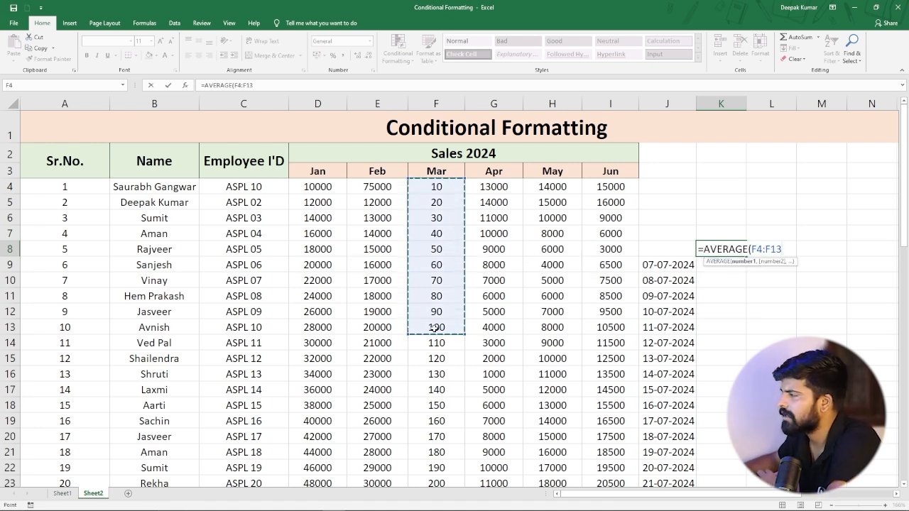
{"action": "key", "text": "Return"}
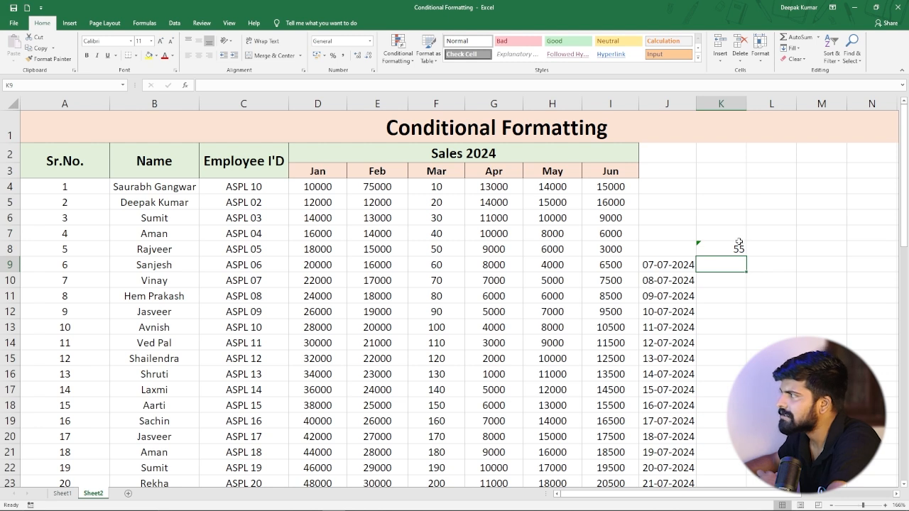
Highlight above-average Mar values in F4:F13 with light red fill and dark red text.
{"action": "left_click", "coordinate": [734, 249]}
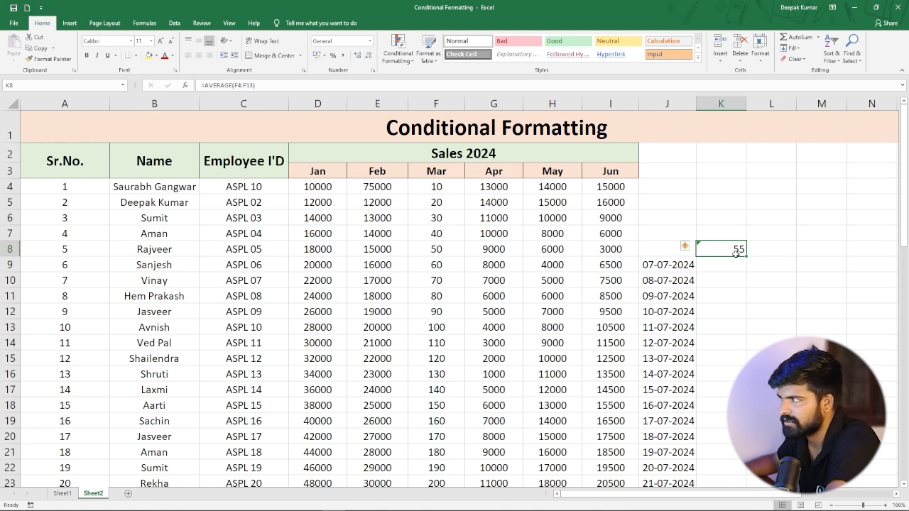
{"action": "left_click_drag", "start_coordinate": [434, 186], "coordinate": [433, 323]}
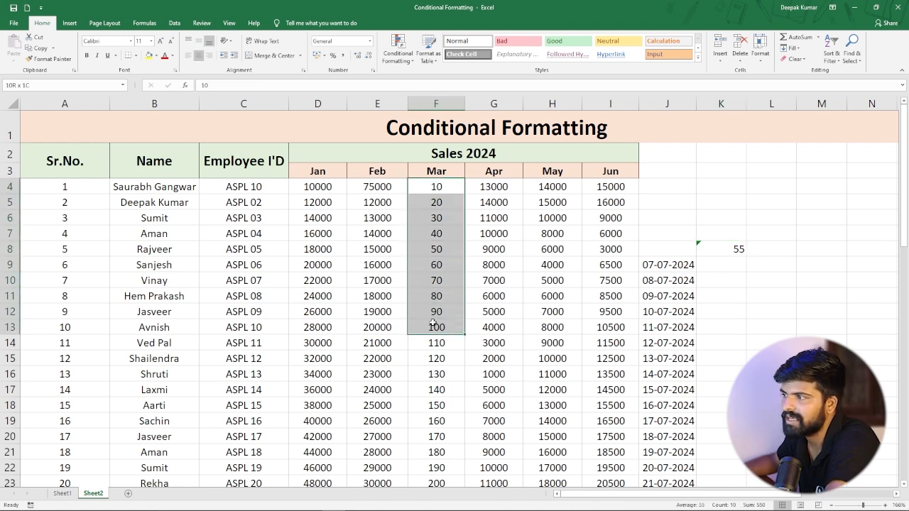
{"action": "left_click", "coordinate": [410, 62]}
{"action": "mouse_move", "coordinate": [426, 98]}
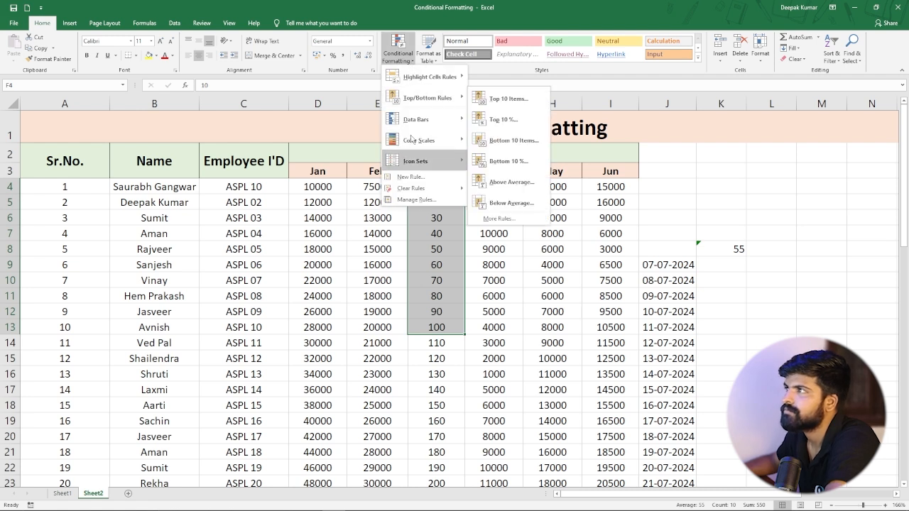
{"action": "left_click", "coordinate": [521, 188]}
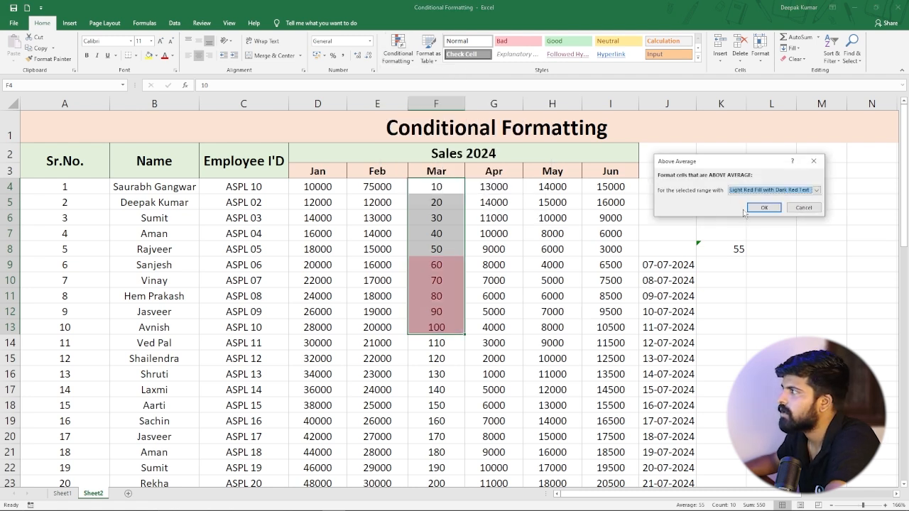
{"action": "left_click", "coordinate": [761, 207]}
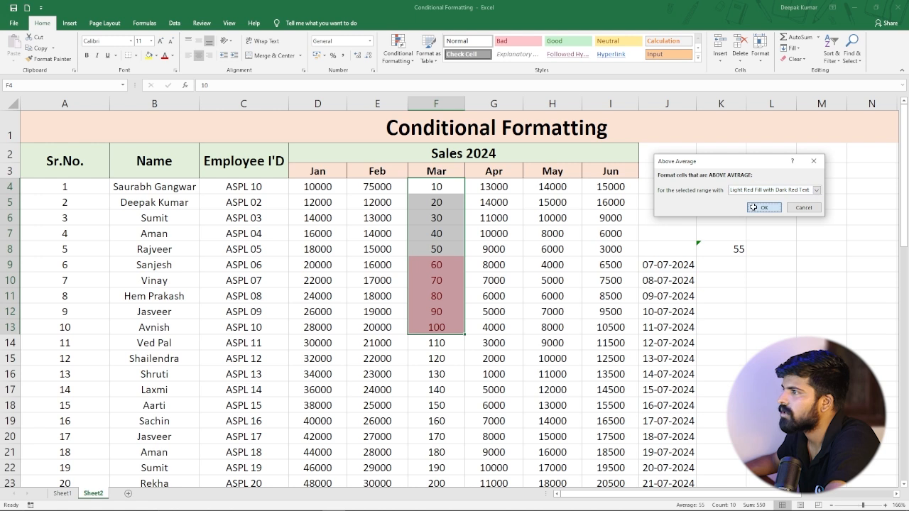
{"action": "left_click", "coordinate": [437, 265]}
{"action": "left_click", "coordinate": [441, 282]}
{"action": "key", "text": "Down"}
{"action": "key", "text": "Down"}
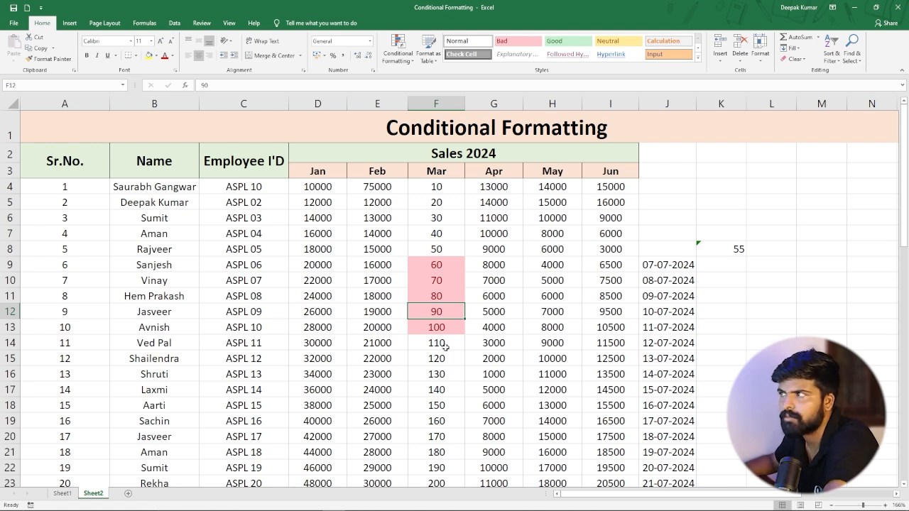
{"action": "left_click", "coordinate": [413, 64]}
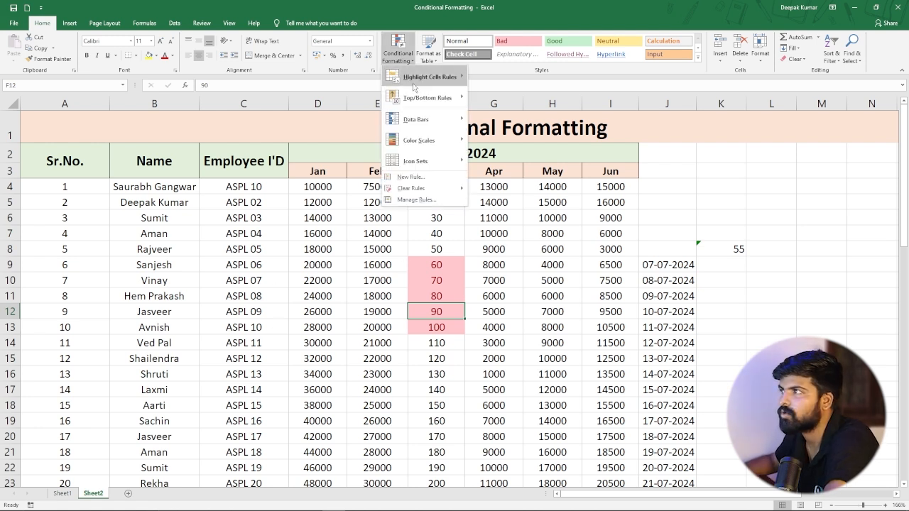
{"action": "mouse_move", "coordinate": [427, 98]}
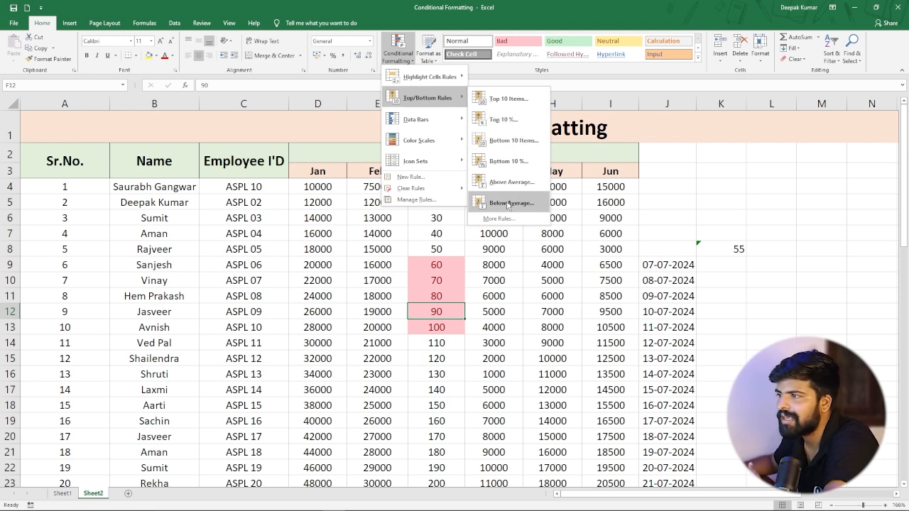
{"action": "left_click", "coordinate": [494, 284]}
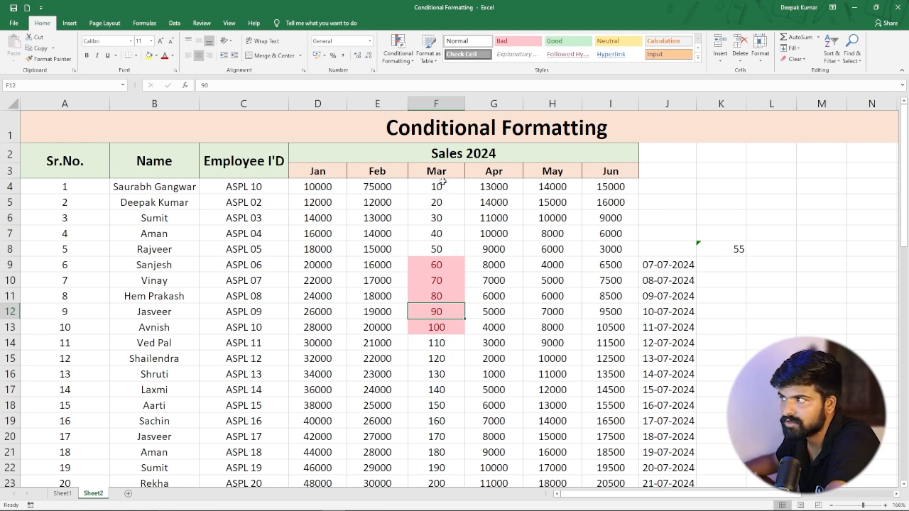
Change the Mar value in F7 to 400.
{"action": "left_click", "coordinate": [442, 246]}
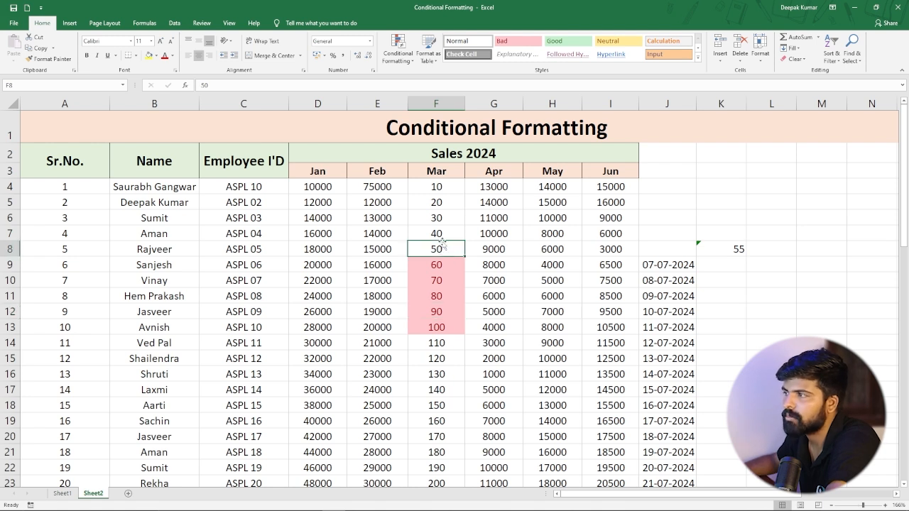
{"action": "left_click", "coordinate": [434, 233]}
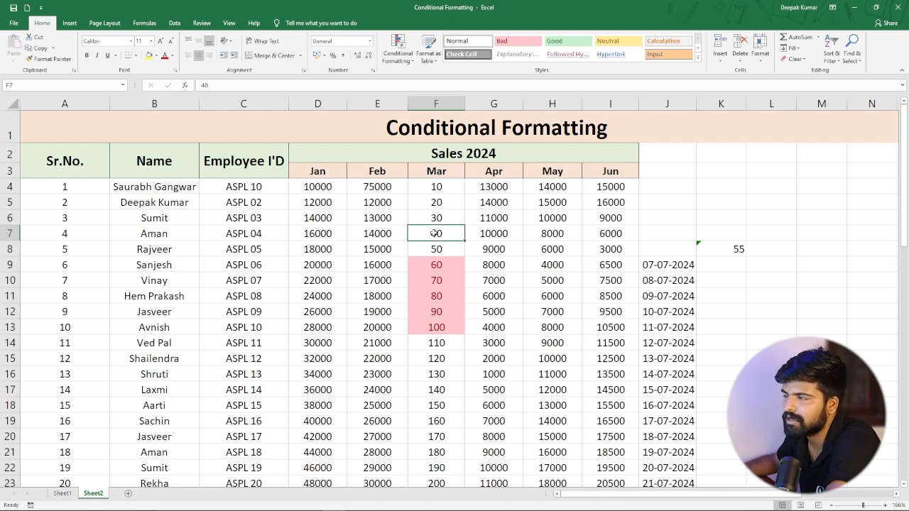
{"action": "double_click", "coordinate": [441, 233]}
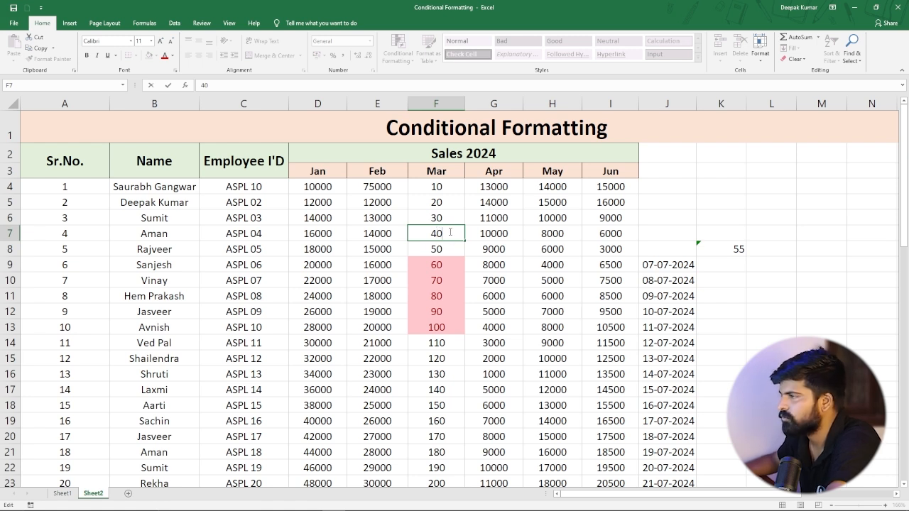
{"action": "type", "text": "0"}
{"action": "key", "text": "Return"}
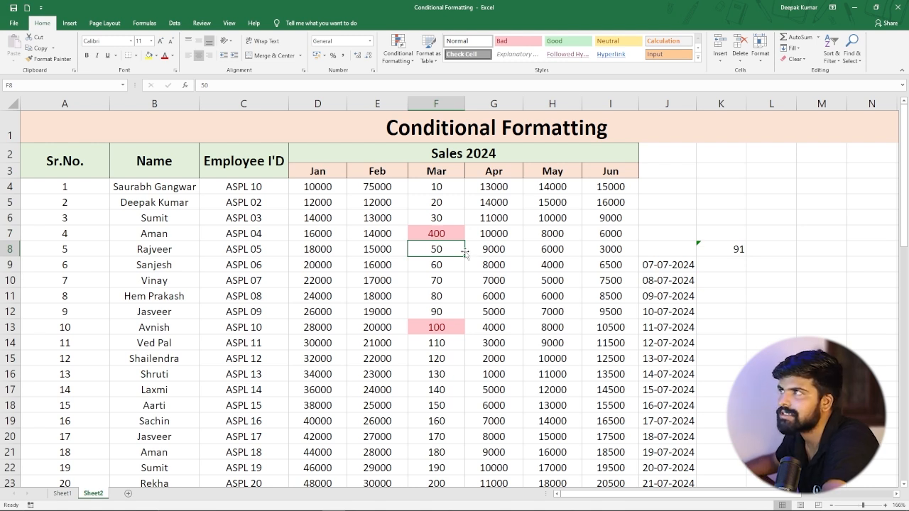
Clear all conditional formatting rules from the entire sheet.
{"action": "left_click", "coordinate": [442, 218]}
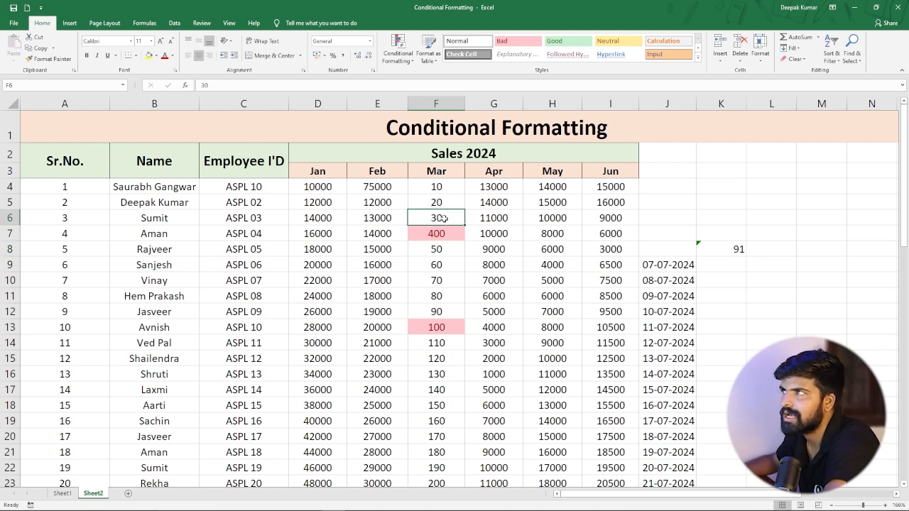
{"action": "left_click", "coordinate": [397, 53]}
{"action": "mouse_move", "coordinate": [426, 188]}
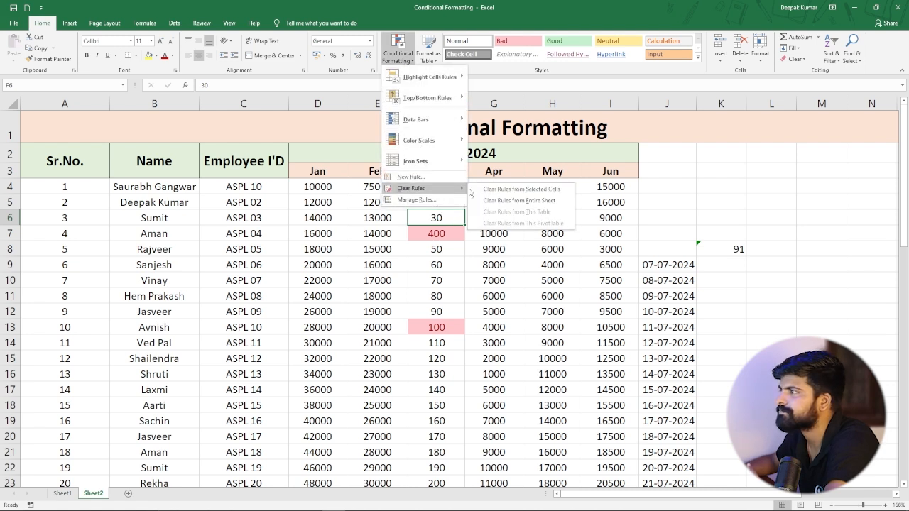
{"action": "left_click", "coordinate": [525, 201]}
{"action": "left_click", "coordinate": [490, 244]}
Apply green gradient fill data bars to the Jan sales values in column D, rows 4 to 42.
{"action": "left_click", "coordinate": [317, 199]}
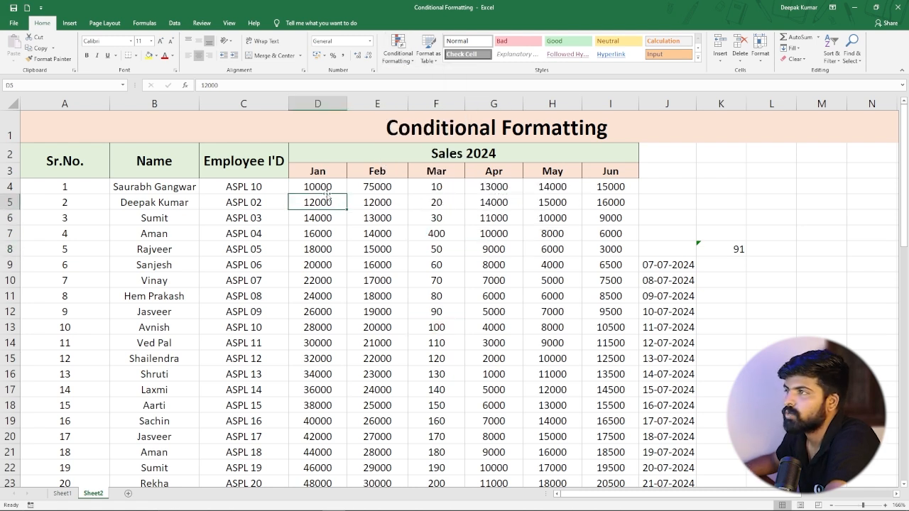
{"action": "left_click", "coordinate": [397, 53]}
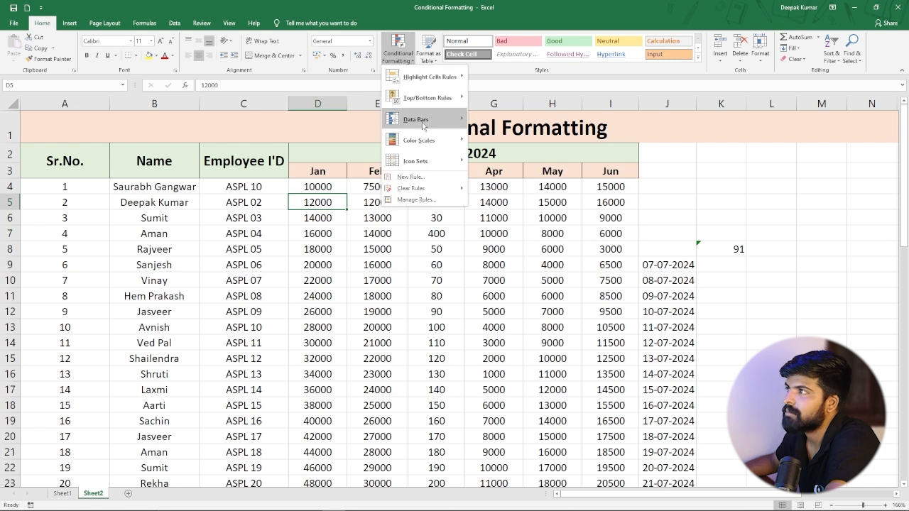
{"action": "left_click", "coordinate": [346, 260]}
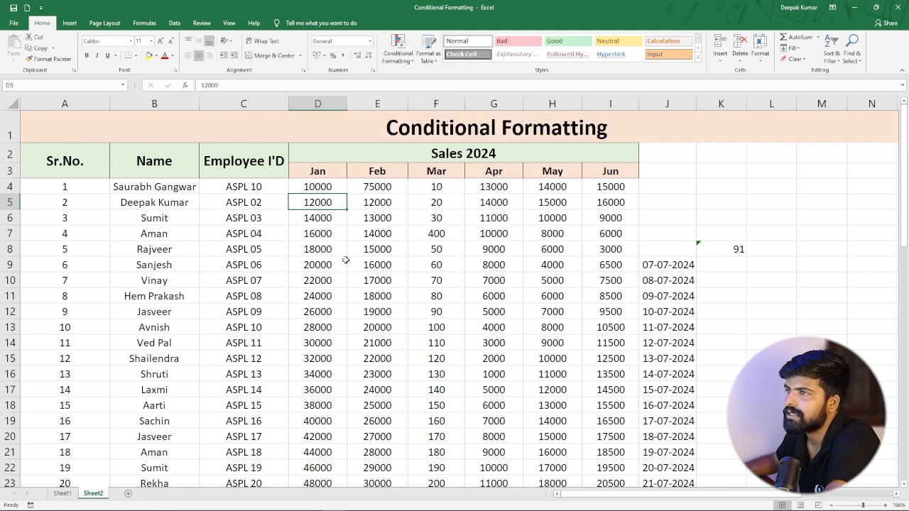
{"action": "left_click_drag", "start_coordinate": [325, 187], "coordinate": [321, 226]}
{"action": "scroll", "coordinate": [318, 170], "scroll_direction": "up", "scroll_amount": 11}
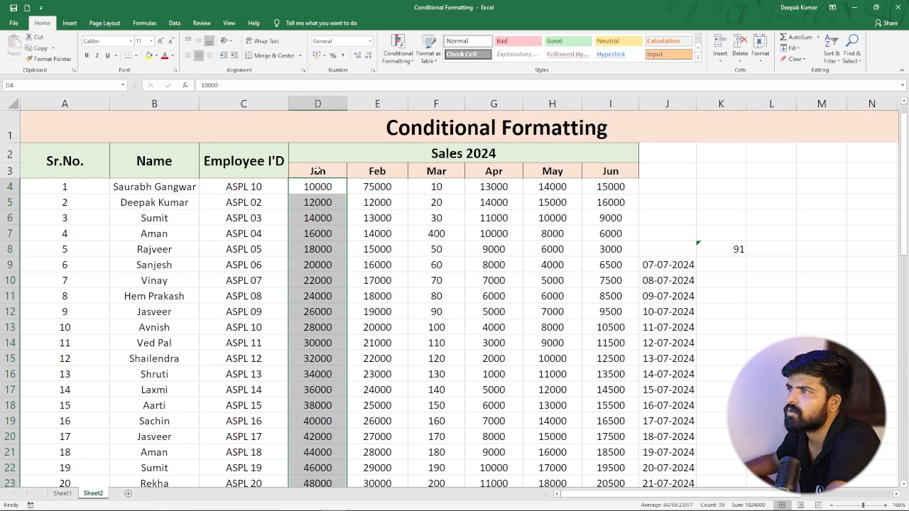
{"action": "left_click", "coordinate": [403, 64]}
{"action": "mouse_move", "coordinate": [411, 126]}
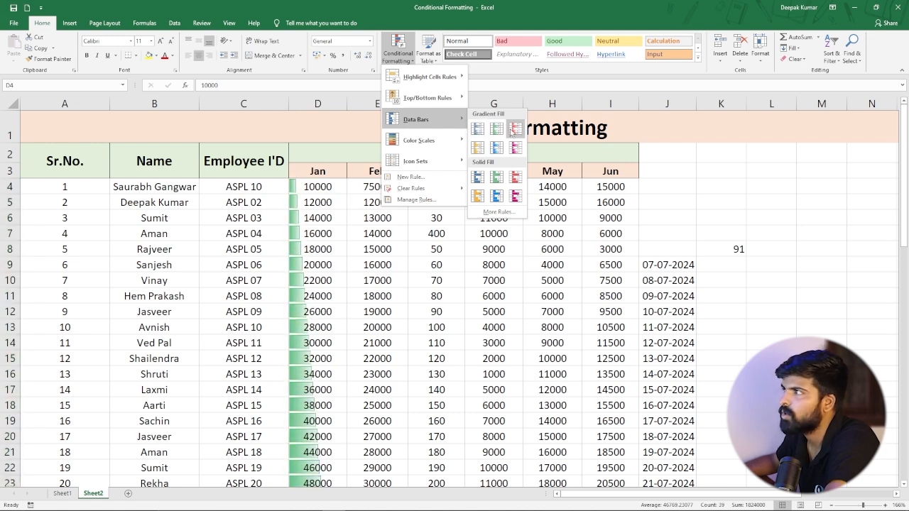
{"action": "mouse_move", "coordinate": [460, 139]}
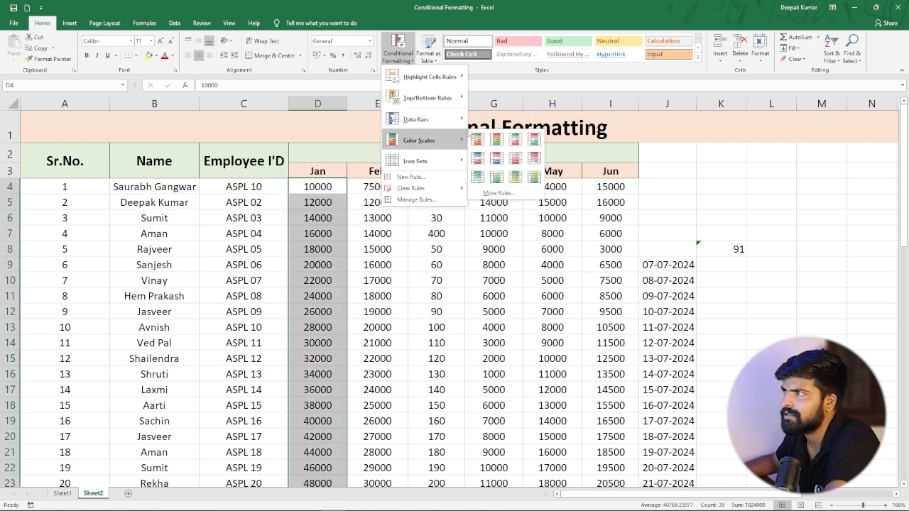
{"action": "mouse_move", "coordinate": [451, 122]}
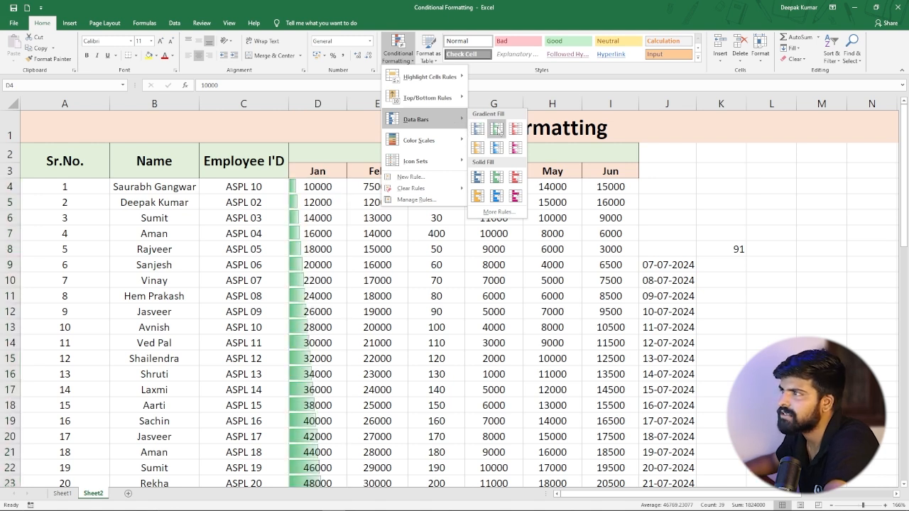
{"action": "left_click", "coordinate": [496, 128]}
Scroll through the Jan column to examine how the data bars scale with the values.
{"action": "left_click", "coordinate": [319, 207]}
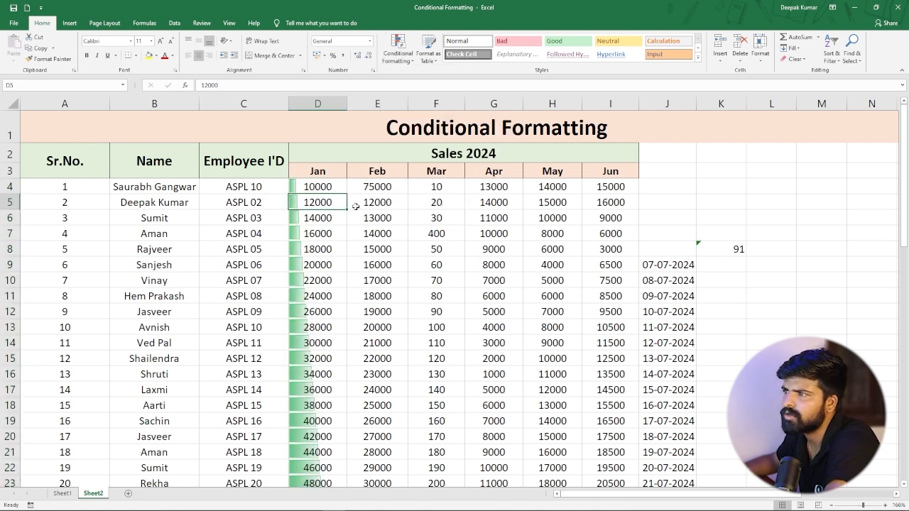
{"action": "left_click", "coordinate": [359, 206]}
{"action": "scroll", "coordinate": [326, 263], "scroll_direction": "down", "scroll_amount": 4}
{"action": "scroll", "coordinate": [326, 263], "scroll_direction": "up", "scroll_amount": 5}
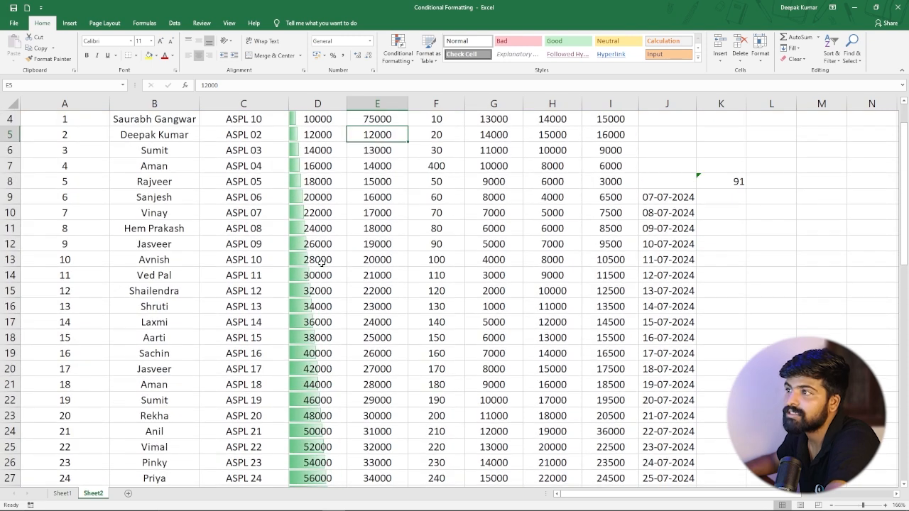
{"action": "scroll", "coordinate": [316, 200], "scroll_direction": "down", "scroll_amount": 10}
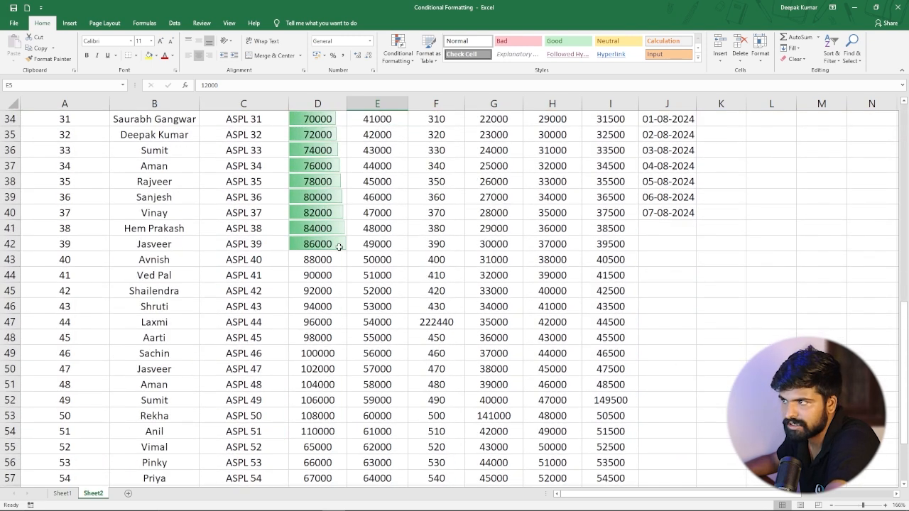
{"action": "scroll", "coordinate": [343, 244], "scroll_direction": "up", "scroll_amount": 2}
{"action": "scroll", "coordinate": [342, 245], "scroll_direction": "up", "scroll_amount": 9}
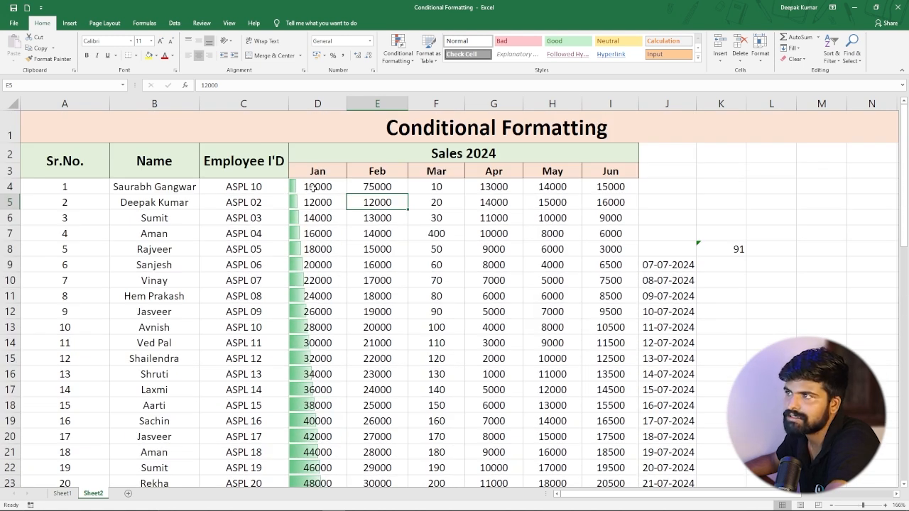
{"action": "scroll", "coordinate": [314, 187], "scroll_direction": "down", "scroll_amount": 12}
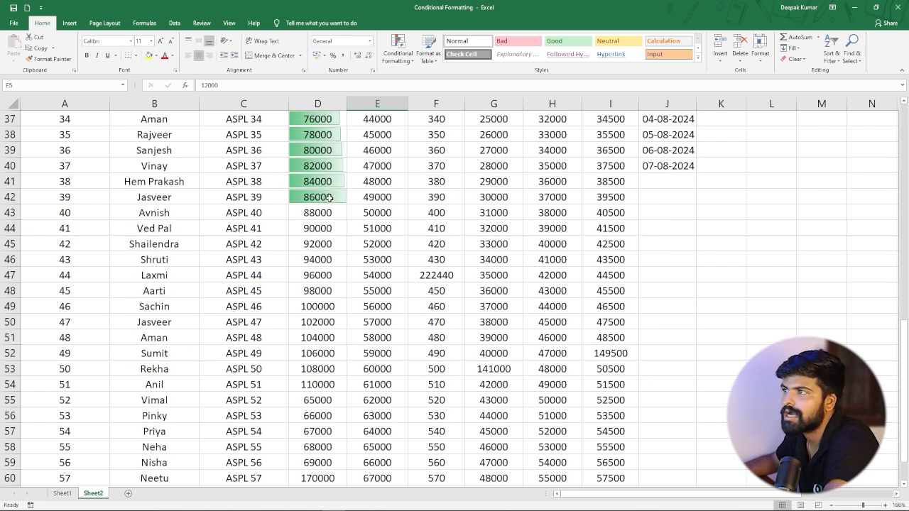
{"action": "scroll", "coordinate": [329, 197], "scroll_direction": "up", "scroll_amount": 12}
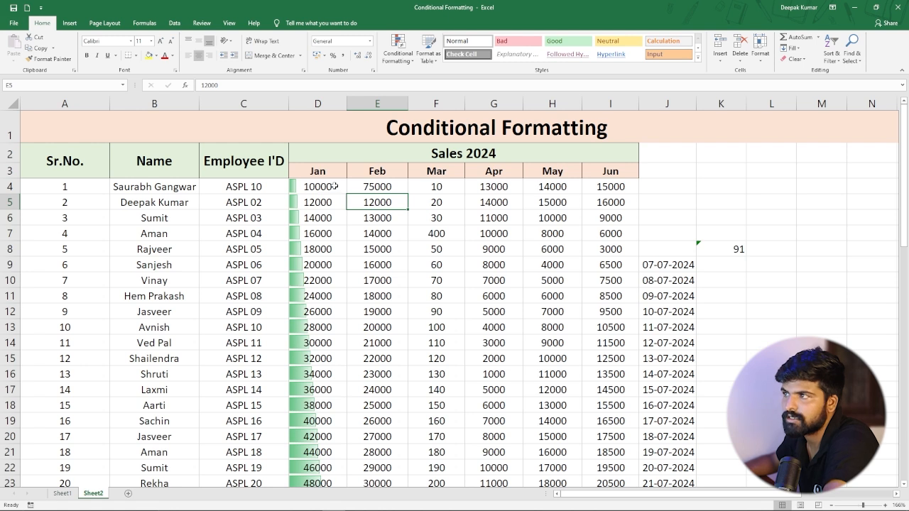
Change the Jan value in D4 to 100000.
{"action": "double_click", "coordinate": [329, 187]}
{"action": "type", "text": "0"}
{"action": "key", "text": "Return"}
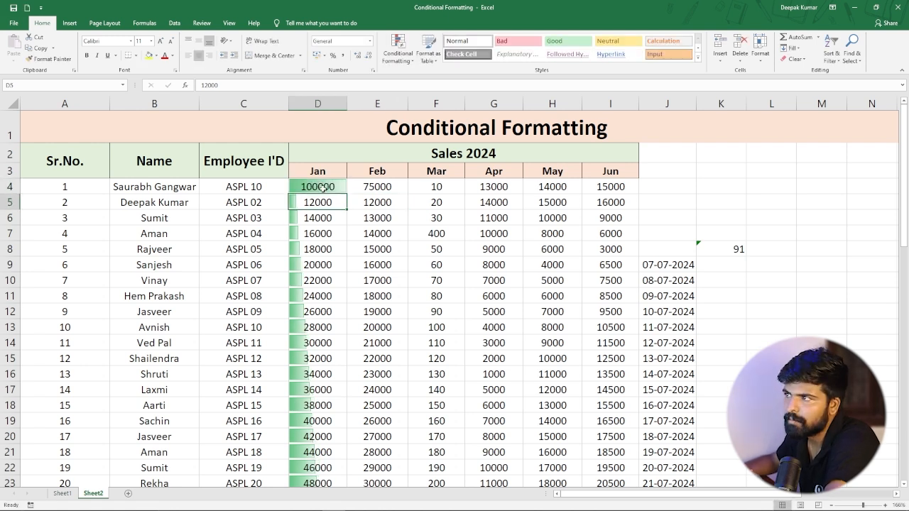
Apply solid blue fill data bars to the Mar values in F4:F17.
{"action": "left_click", "coordinate": [335, 244]}
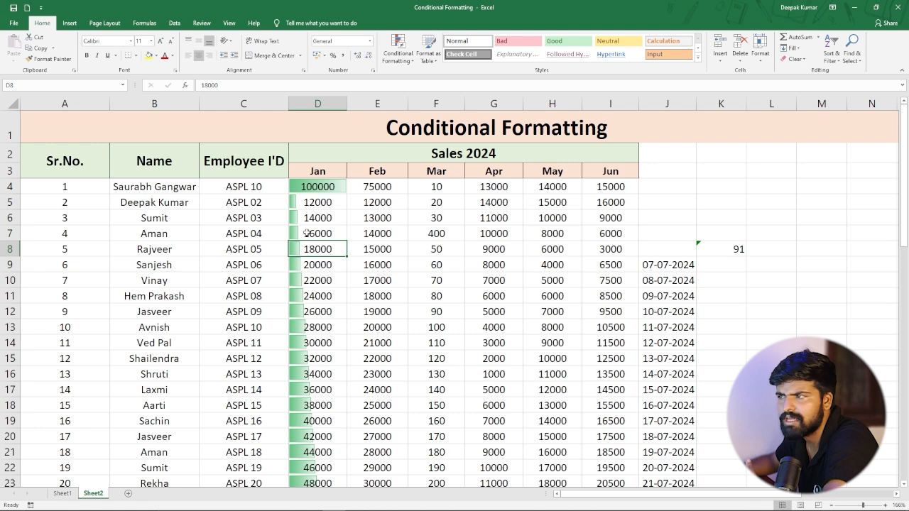
{"action": "left_click", "coordinate": [376, 188]}
{"action": "left_click_drag", "start_coordinate": [455, 187], "coordinate": [448, 389]}
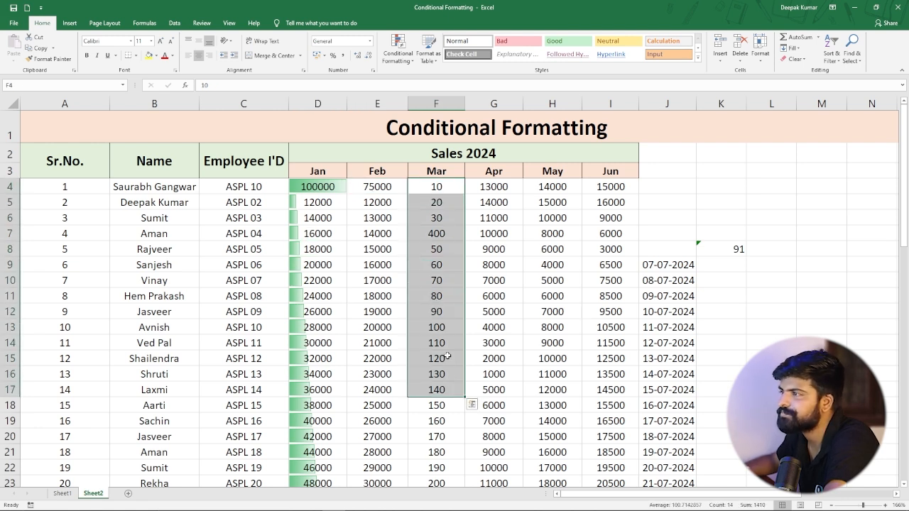
{"action": "left_click", "coordinate": [398, 50]}
{"action": "mouse_move", "coordinate": [426, 119]}
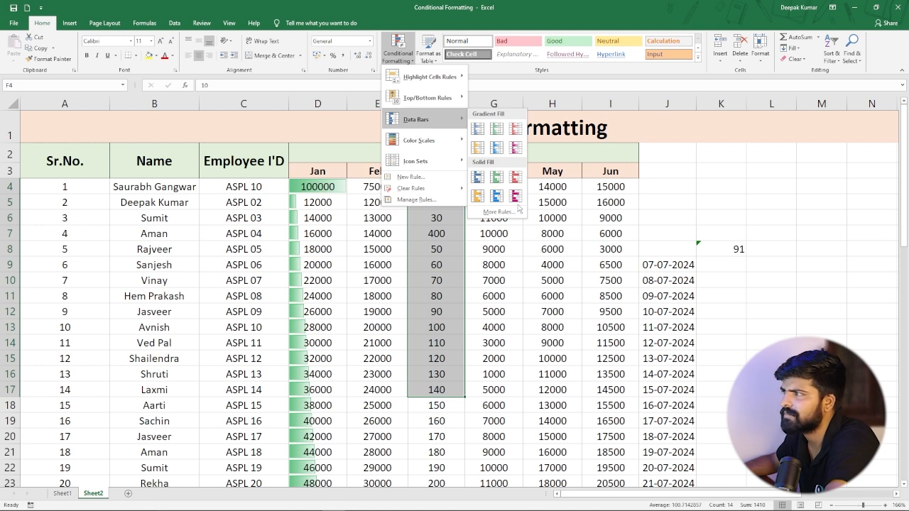
{"action": "left_click", "coordinate": [496, 196]}
{"action": "left_click", "coordinate": [452, 289]}
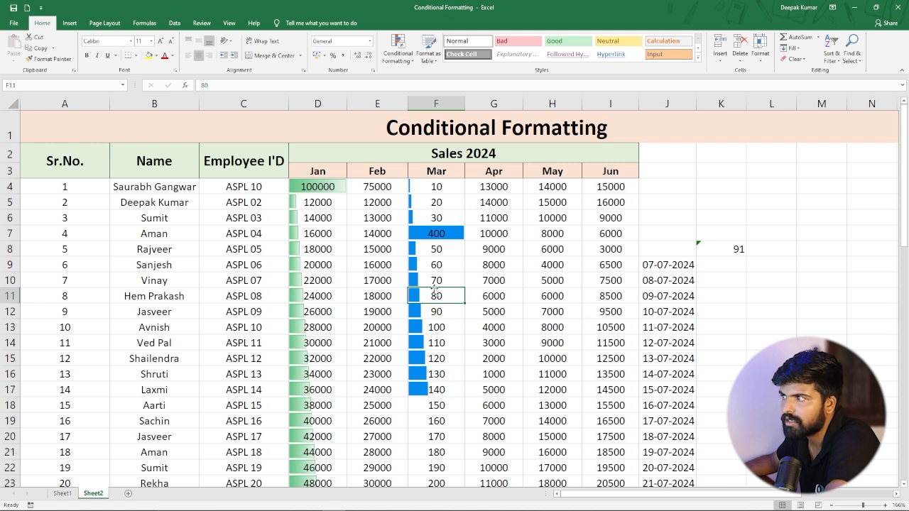
Change the Mar value in F17 to 200.
{"action": "left_click", "coordinate": [426, 392]}
{"action": "double_click", "coordinate": [433, 389]}
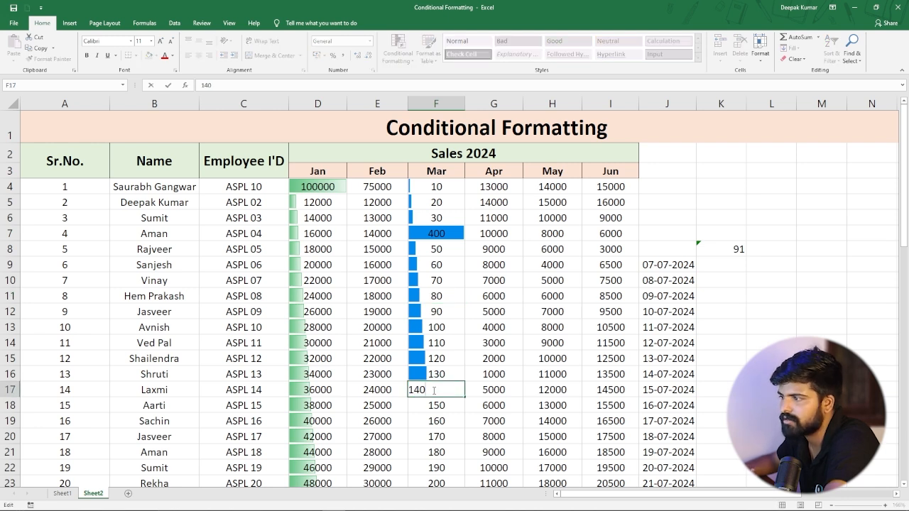
{"action": "key", "text": "BackSpace"}
{"action": "key", "text": "BackSpace"}
{"action": "key", "text": "BackSpace"}
{"action": "type", "text": "200"}
{"action": "key", "text": "Return"}
{"action": "key", "text": "Down"}
{"action": "key", "text": "Down"}
{"action": "key", "text": "Down"}
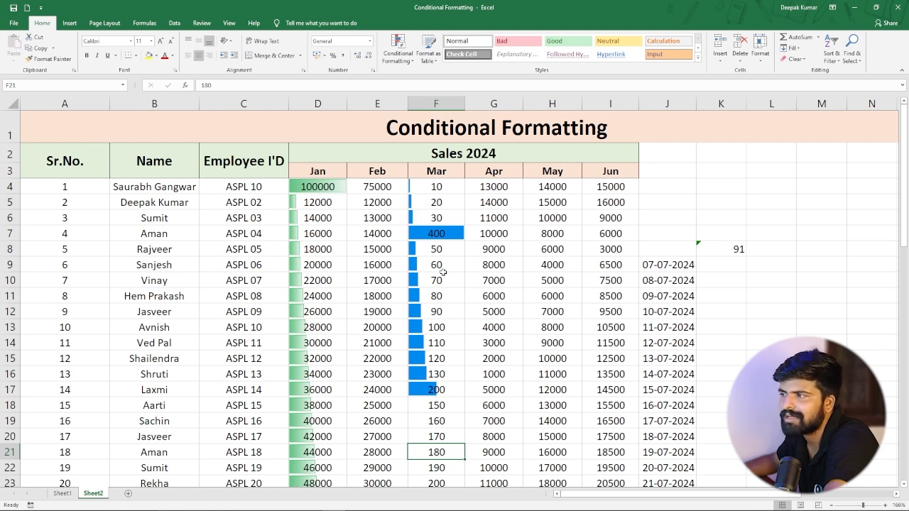
{"action": "left_click", "coordinate": [493, 187]}
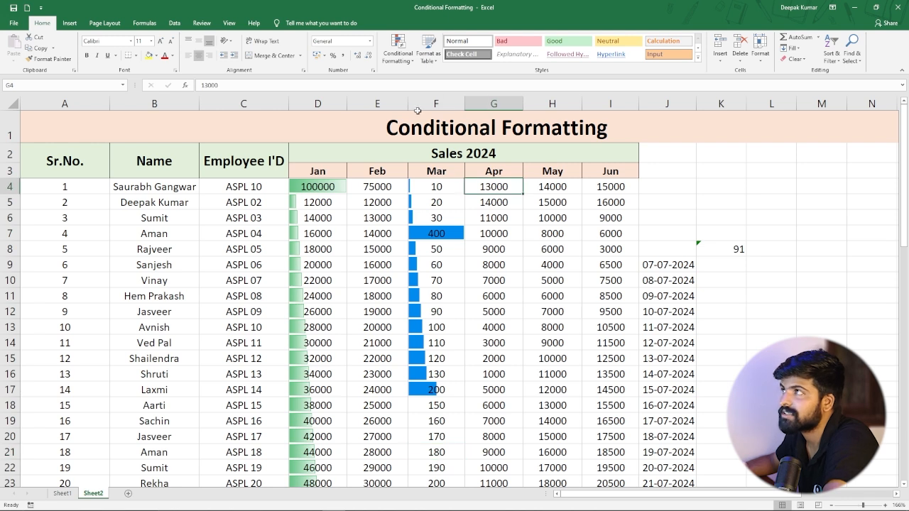
{"action": "left_click", "coordinate": [409, 61]}
{"action": "mouse_move", "coordinate": [419, 141]}
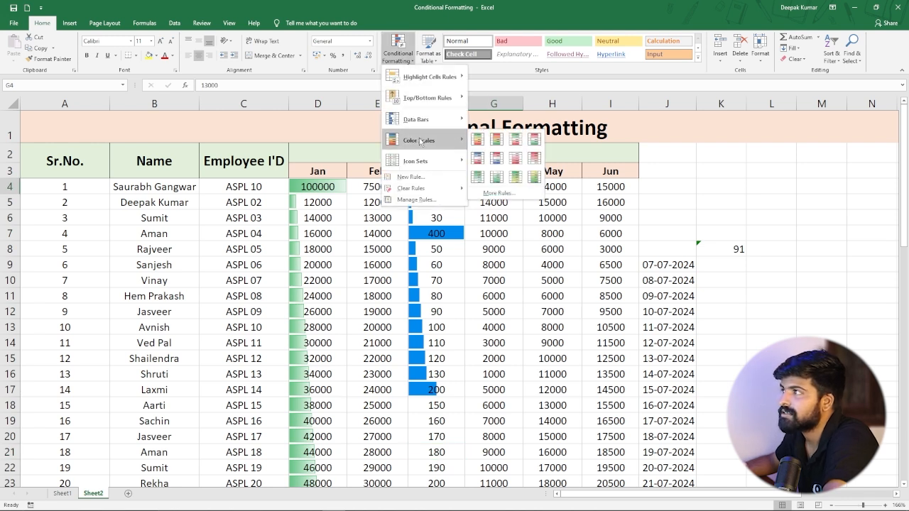
{"action": "left_click", "coordinate": [377, 238]}
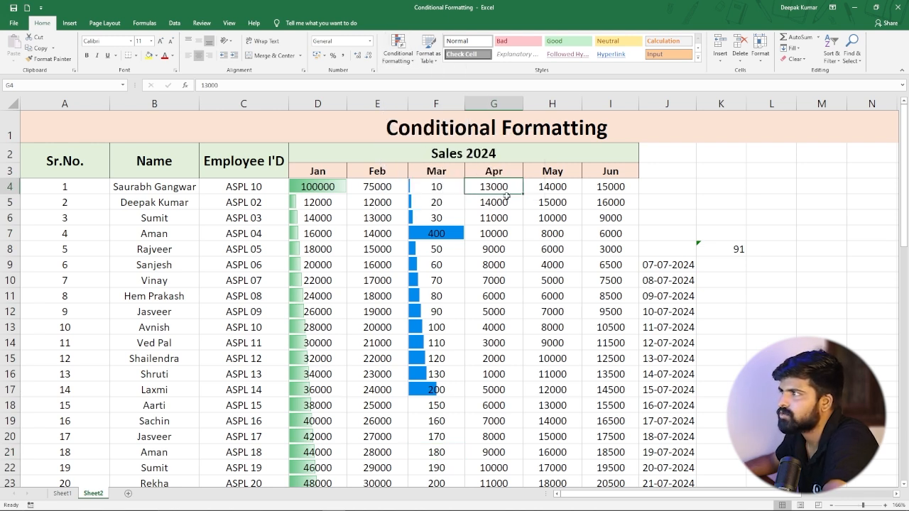
Apply a Red-White-Green color scale to the Apr values in G4:G19.
{"action": "left_click_drag", "start_coordinate": [483, 186], "coordinate": [501, 418]}
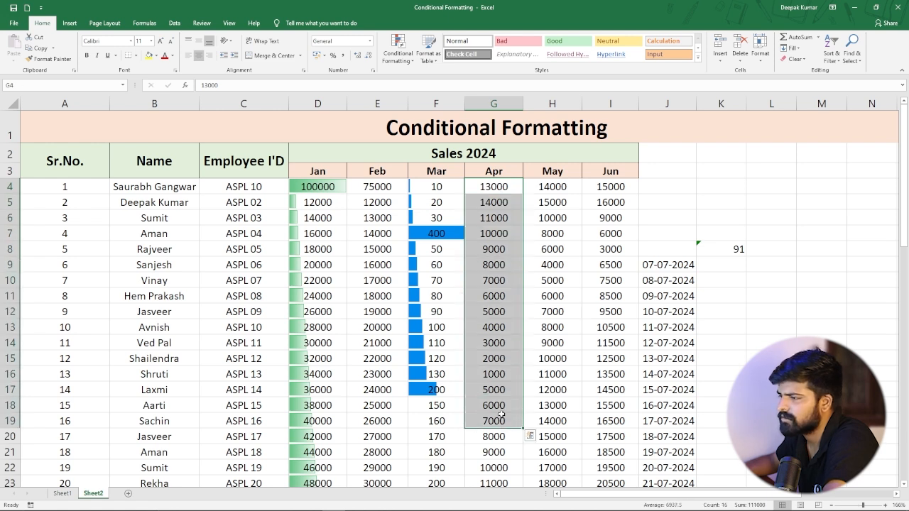
{"action": "left_click", "coordinate": [398, 48]}
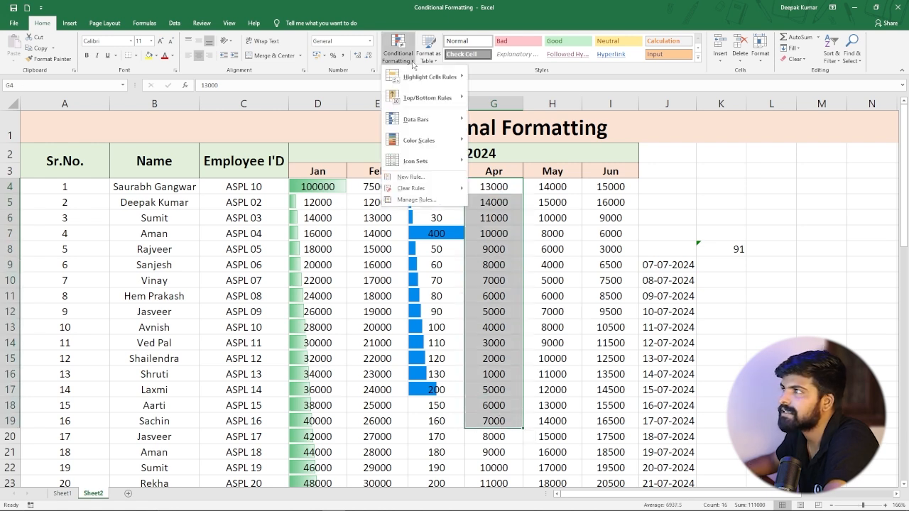
{"action": "mouse_move", "coordinate": [452, 141]}
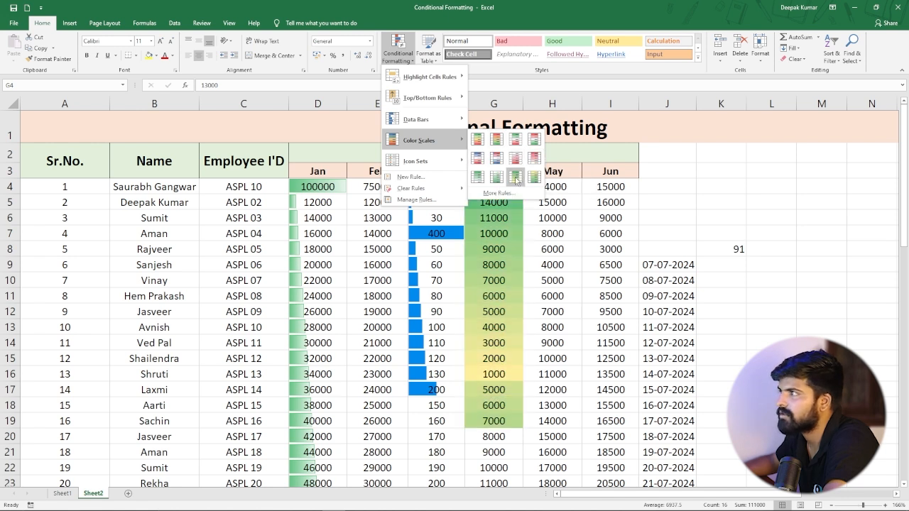
{"action": "left_click", "coordinate": [534, 139]}
{"action": "left_click", "coordinate": [554, 257]}
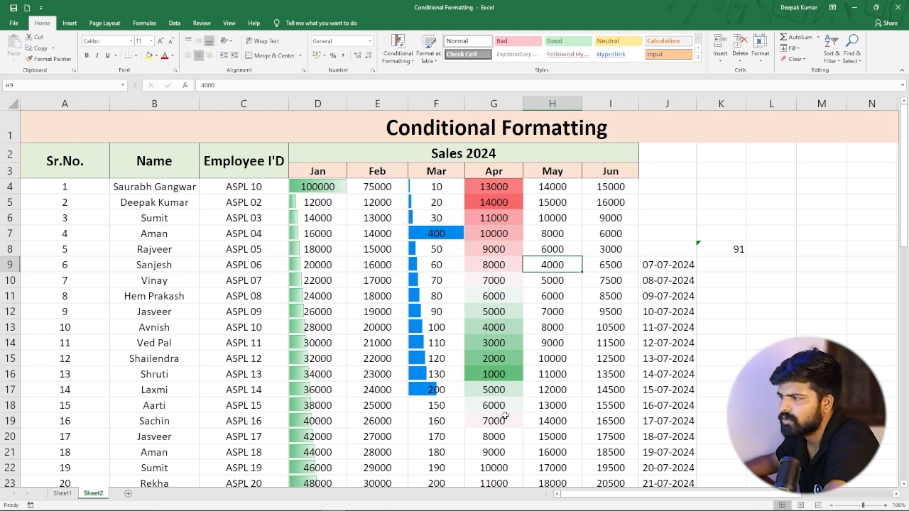
Apply the 3 Arrows (Colored) icon set to the May values in H4:H21.
{"action": "scroll", "coordinate": [491, 300], "scroll_direction": "down", "scroll_amount": 1}
{"action": "scroll", "coordinate": [491, 300], "scroll_direction": "up", "scroll_amount": 1}
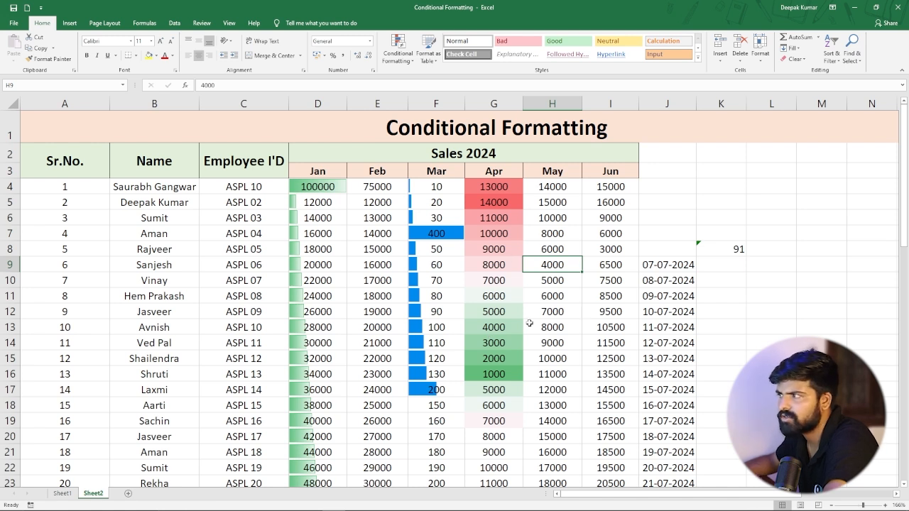
{"action": "left_click", "coordinate": [559, 187]}
{"action": "left_click_drag", "start_coordinate": [560, 187], "coordinate": [576, 444]}
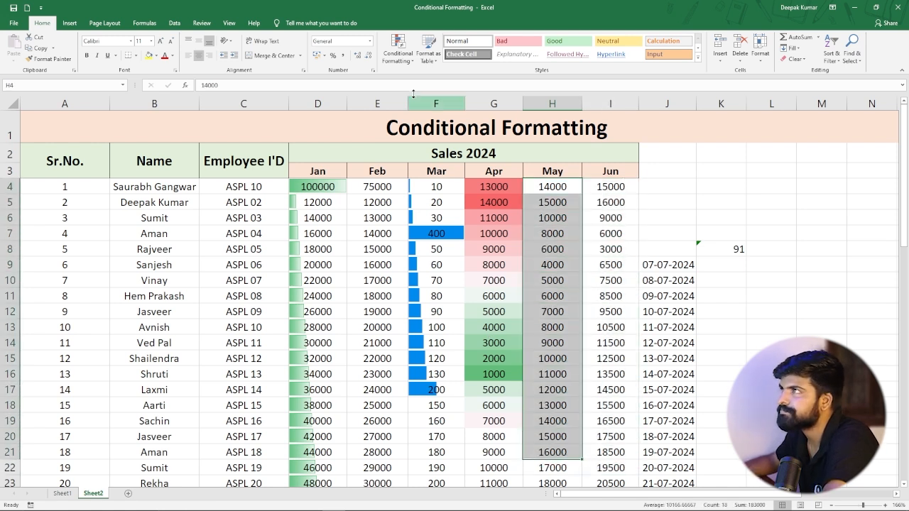
{"action": "left_click", "coordinate": [398, 50]}
{"action": "mouse_move", "coordinate": [419, 140]}
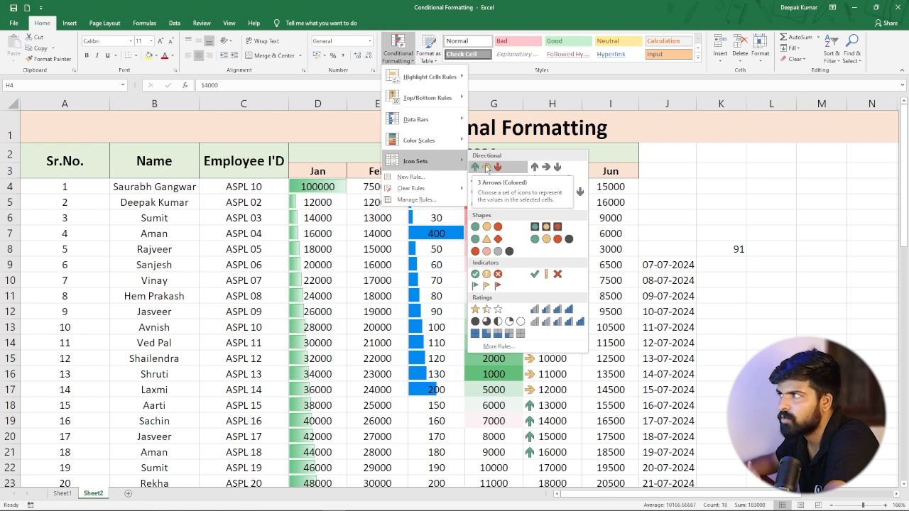
{"action": "left_click", "coordinate": [487, 168]}
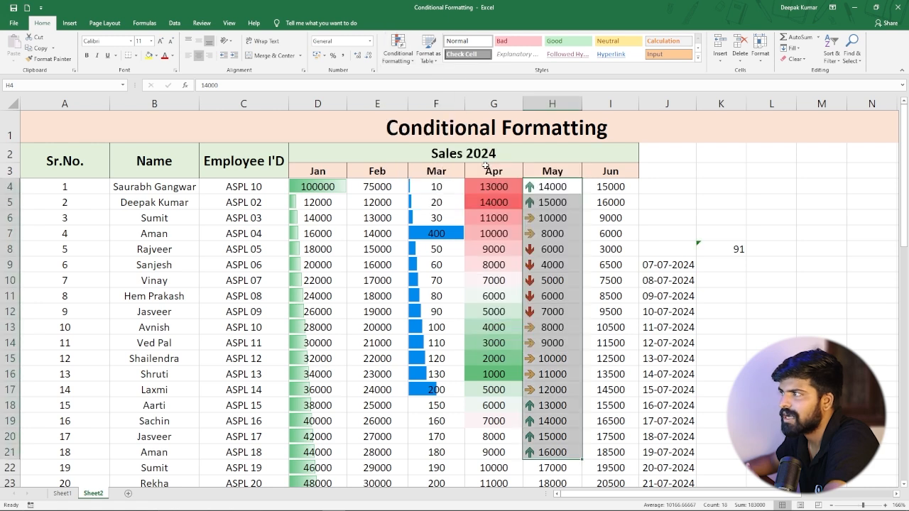
{"action": "left_click", "coordinate": [560, 219]}
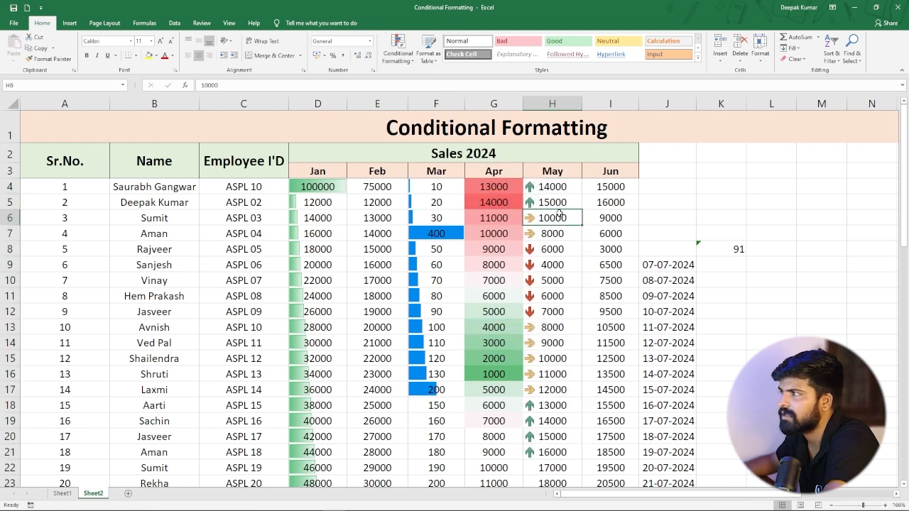
Apply the 4 Ratings icon set to the Apr values in G28:G46.
{"action": "scroll", "coordinate": [539, 249], "scroll_direction": "down", "scroll_amount": 1}
{"action": "scroll", "coordinate": [552, 248], "scroll_direction": "up", "scroll_amount": 1}
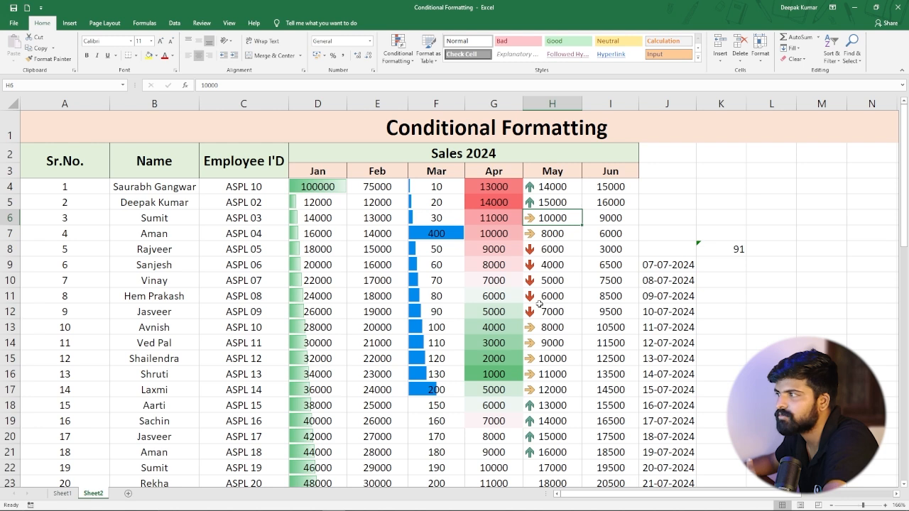
{"action": "scroll", "coordinate": [540, 304], "scroll_direction": "down", "scroll_amount": 4}
{"action": "scroll", "coordinate": [539, 289], "scroll_direction": "down", "scroll_amount": 3}
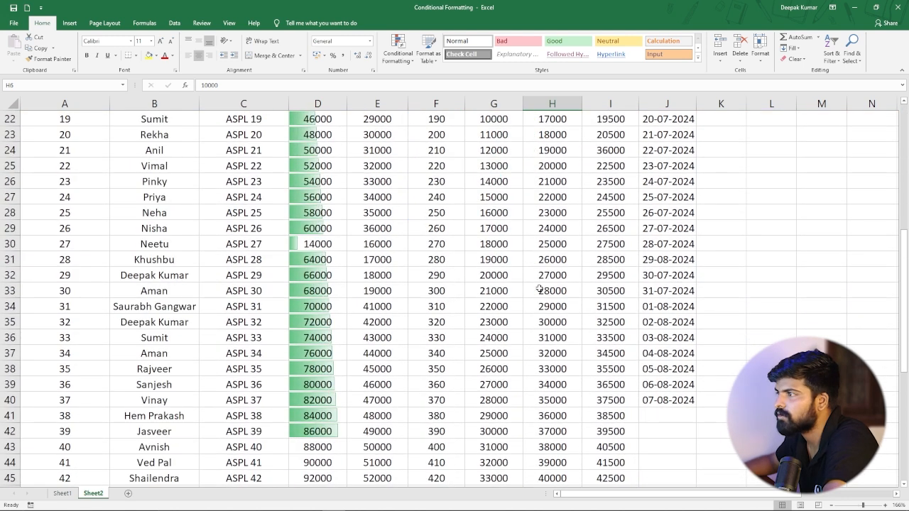
{"action": "left_click_drag", "start_coordinate": [493, 208], "coordinate": [500, 320]}
{"action": "scroll", "coordinate": [497, 316], "scroll_direction": "up", "scroll_amount": 2}
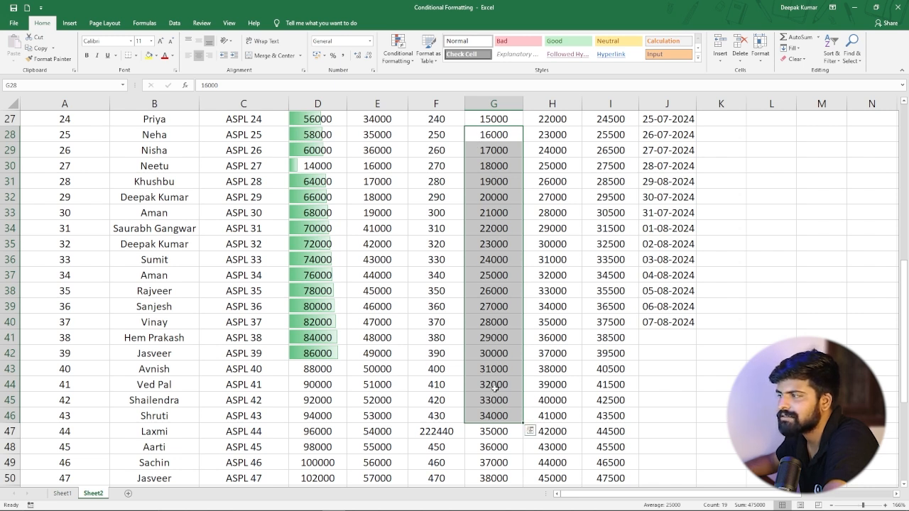
{"action": "left_click", "coordinate": [396, 64]}
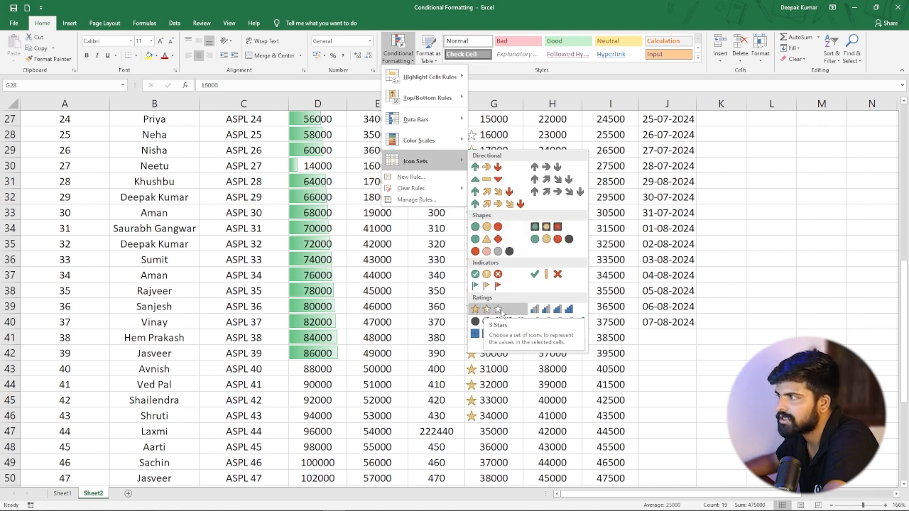
{"action": "left_click", "coordinate": [548, 309]}
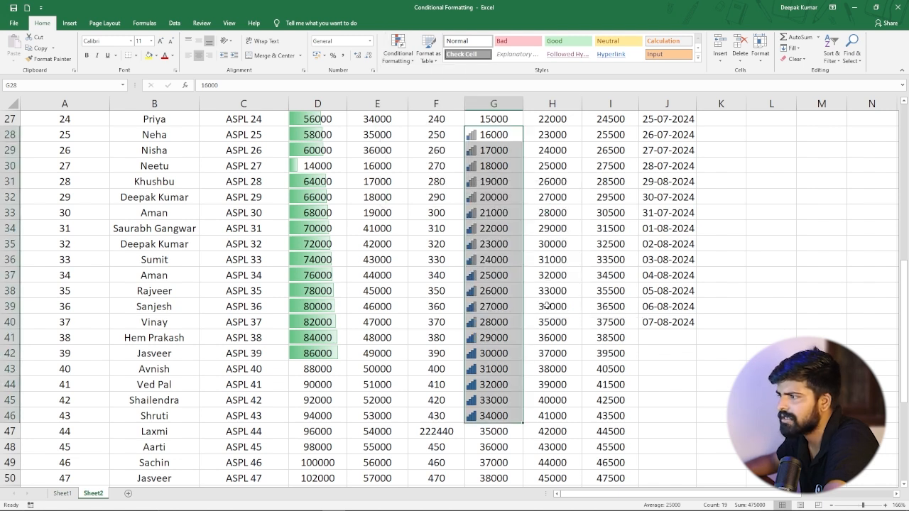
{"action": "left_click", "coordinate": [547, 353]}
Scroll through the Apr and May columns to review the applied icon sets.
{"action": "scroll", "coordinate": [497, 209], "scroll_direction": "up", "scroll_amount": 2}
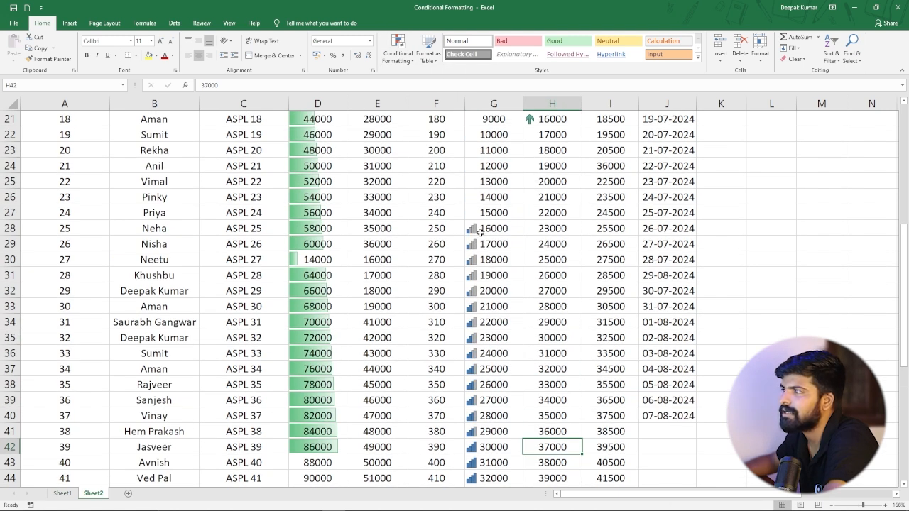
{"action": "scroll", "coordinate": [489, 228], "scroll_direction": "down", "scroll_amount": 3}
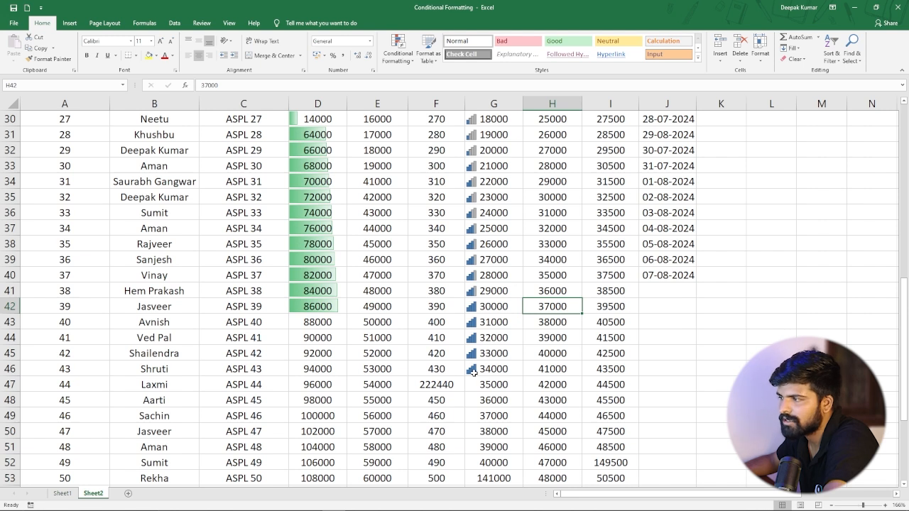
{"action": "scroll", "coordinate": [470, 277], "scroll_direction": "up", "scroll_amount": 4}
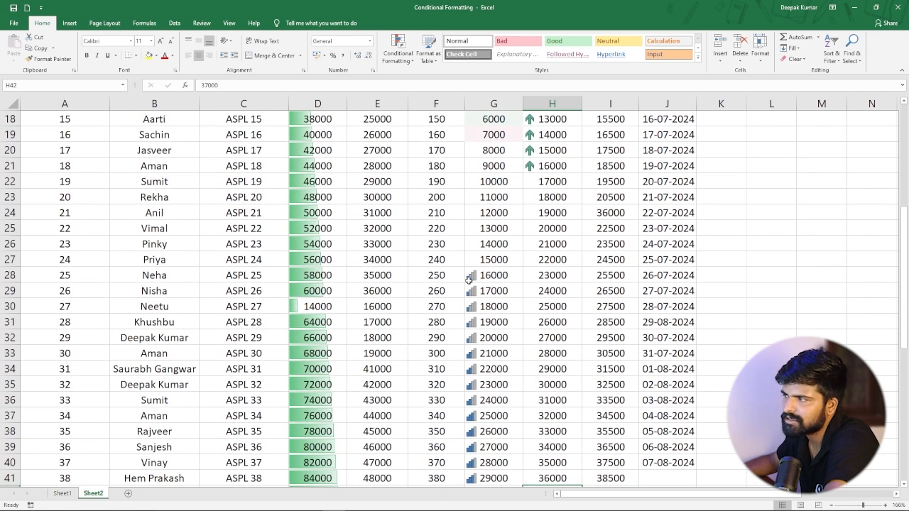
{"action": "scroll", "coordinate": [469, 279], "scroll_direction": "down", "scroll_amount": 2}
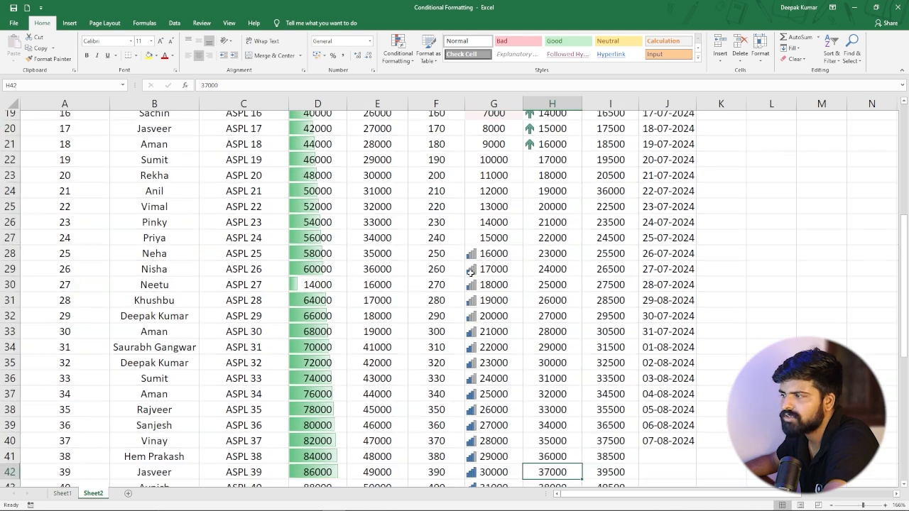
{"action": "scroll", "coordinate": [470, 275], "scroll_direction": "up", "scroll_amount": 1}
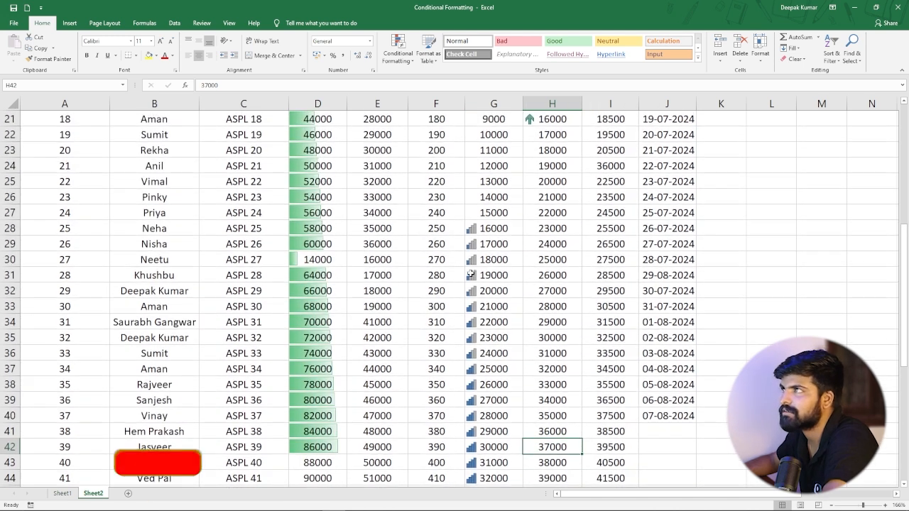
{"action": "left_click", "coordinate": [397, 50]}
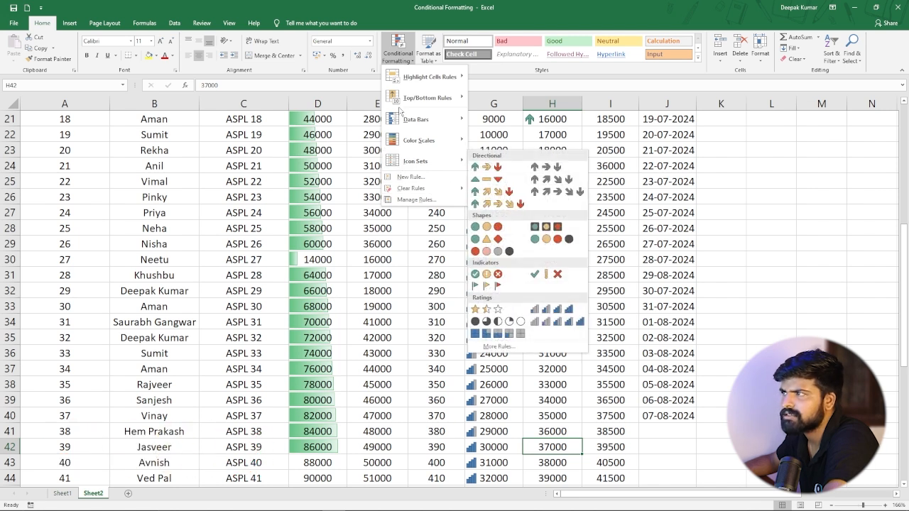
{"action": "left_click", "coordinate": [363, 212]}
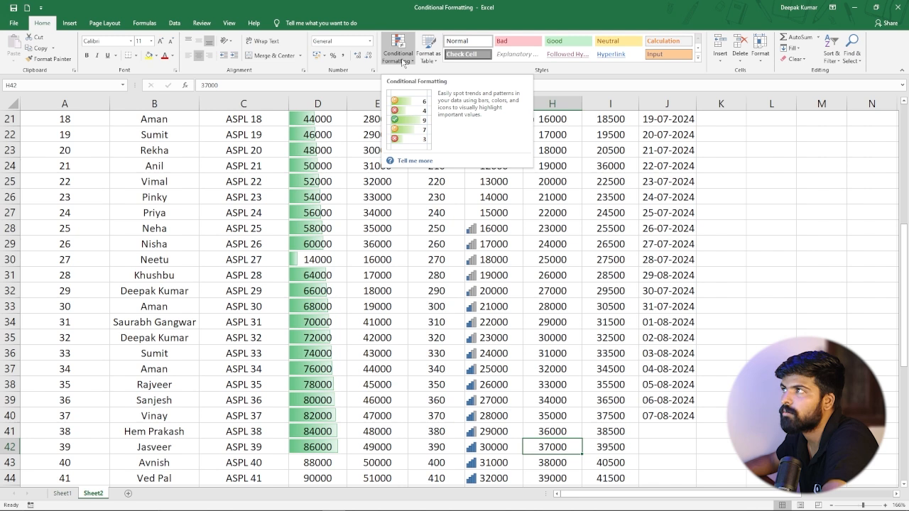
Format the sales data as a table by choosing a table style.
{"action": "left_click", "coordinate": [430, 62]}
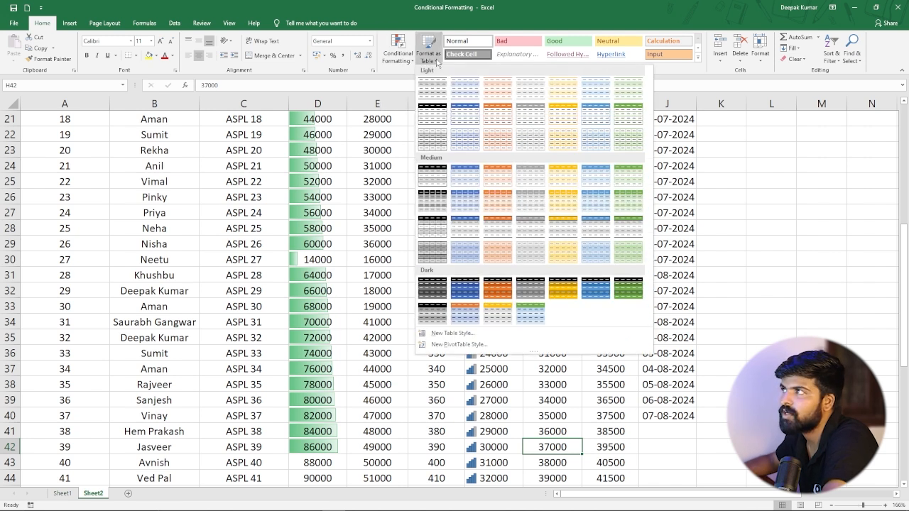